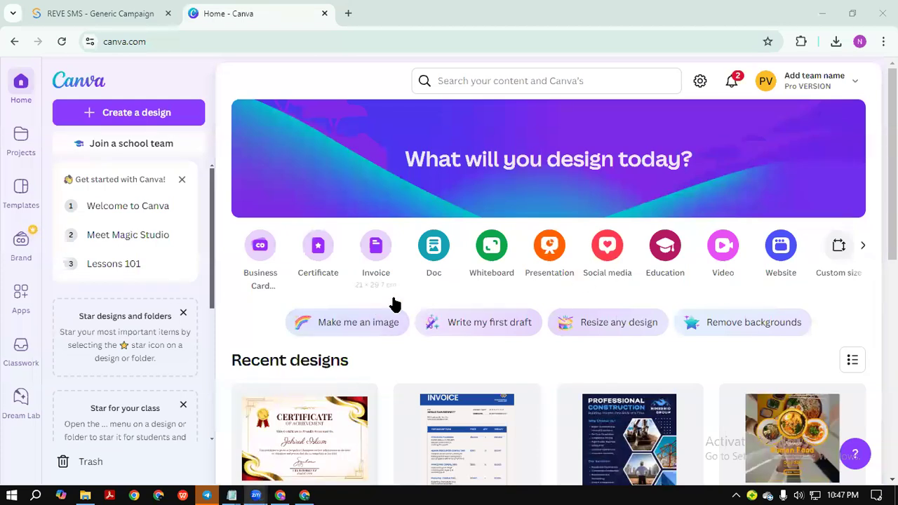
Choose Custom size on the Canva home page to begin a new design.
{"action": "scroll", "coordinate": [413, 337], "scroll_direction": "down", "scroll_amount": 2}
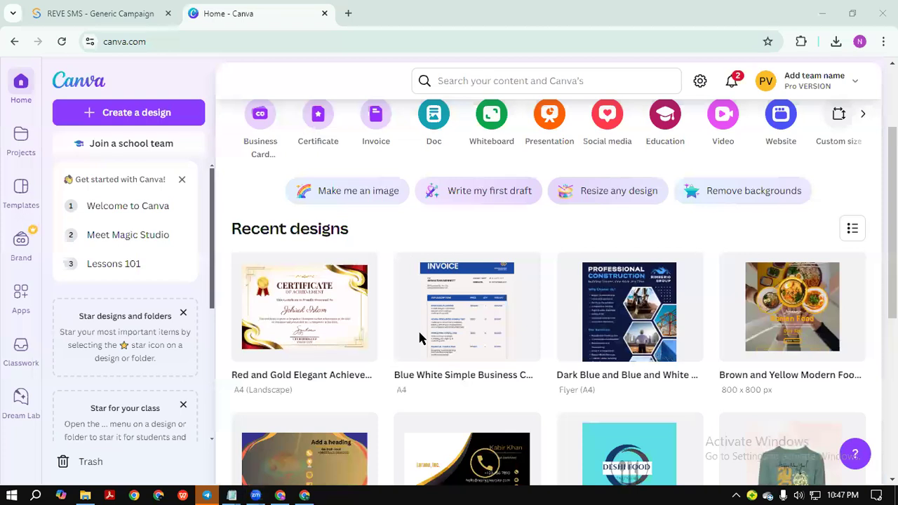
{"action": "scroll", "coordinate": [555, 218], "scroll_direction": "up", "scroll_amount": 2}
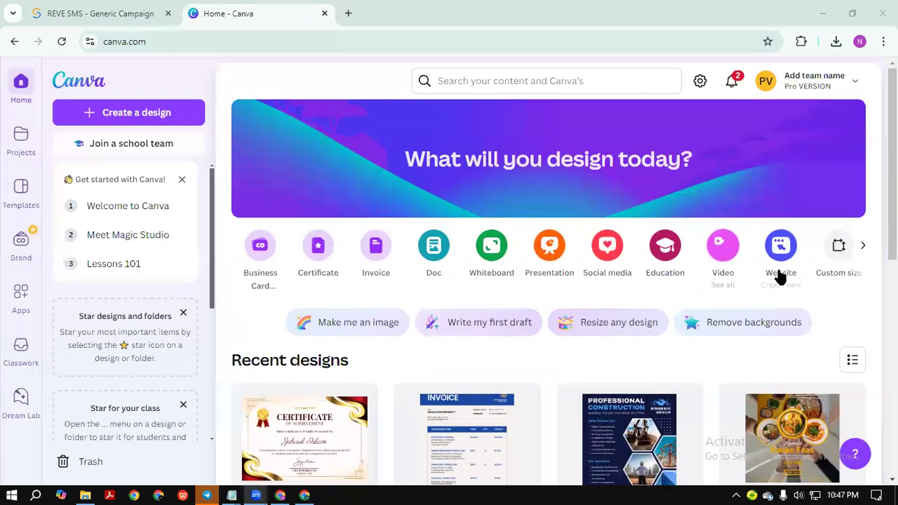
{"action": "left_click", "coordinate": [834, 248]}
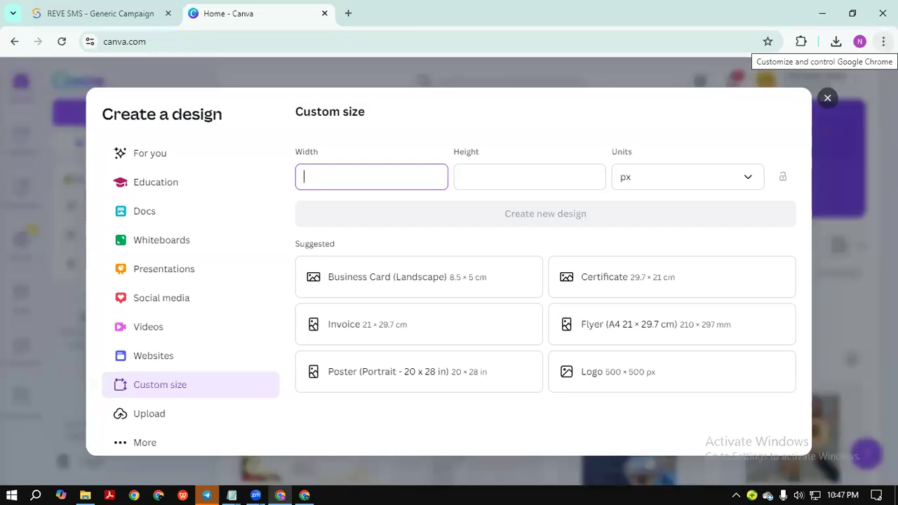
Create a new blank design of 500 × 1000 px.
{"action": "type", "text": "500"}
{"action": "left_click", "coordinate": [512, 170]}
{"action": "type", "text": "1000"}
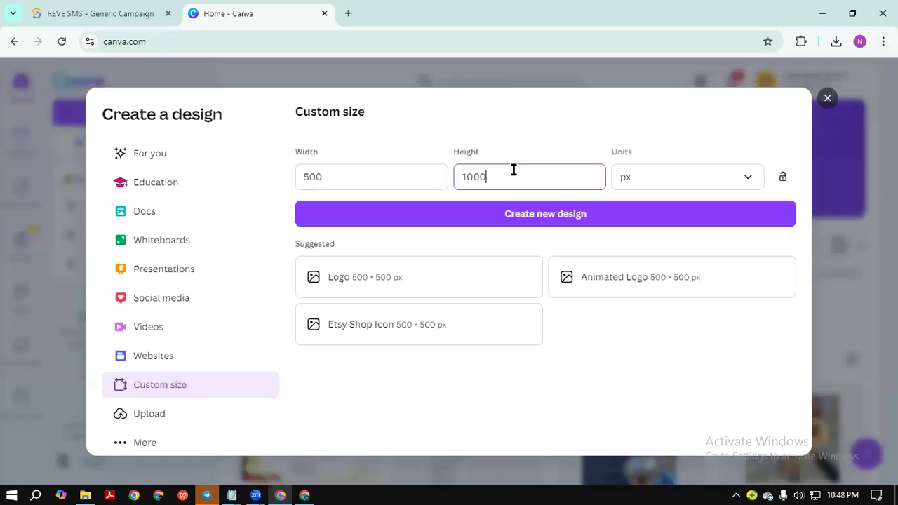
{"action": "left_click", "coordinate": [545, 219]}
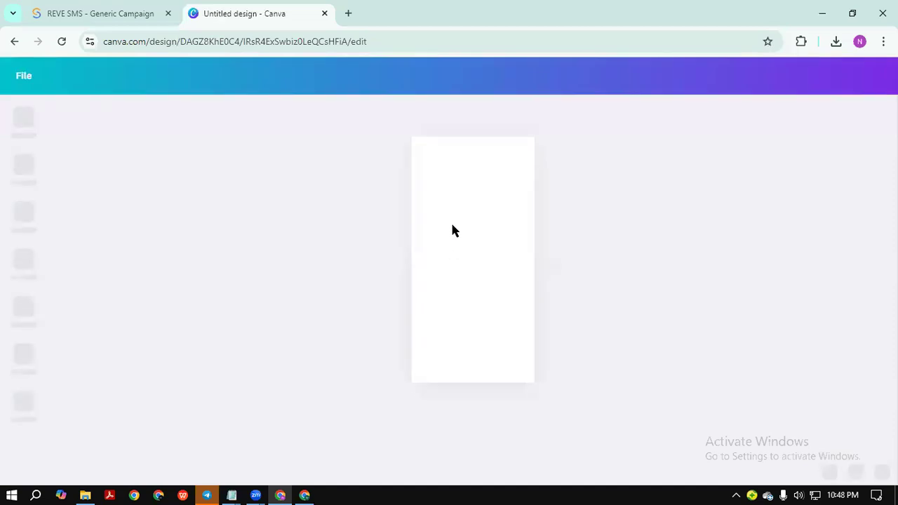
Hide the templates panel and zoom so the whole blank page fits.
{"action": "left_click", "coordinate": [427, 341]}
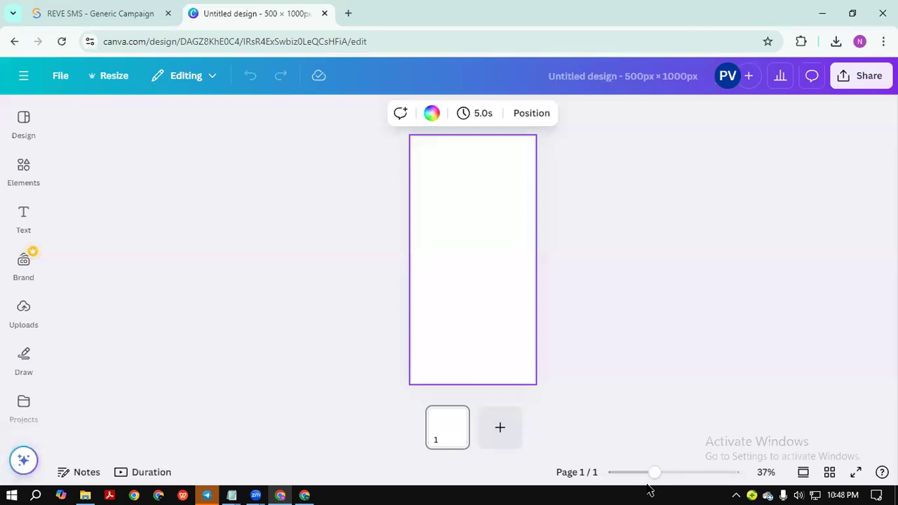
{"action": "left_click", "coordinate": [665, 472]}
{"action": "scroll", "coordinate": [438, 317], "scroll_direction": "down", "scroll_amount": 1}
{"action": "left_click", "coordinate": [671, 471]}
{"action": "left_click_drag", "start_coordinate": [665, 471], "coordinate": [657, 472]}
{"action": "left_click", "coordinate": [590, 168]}
{"action": "left_click", "coordinate": [592, 266]}
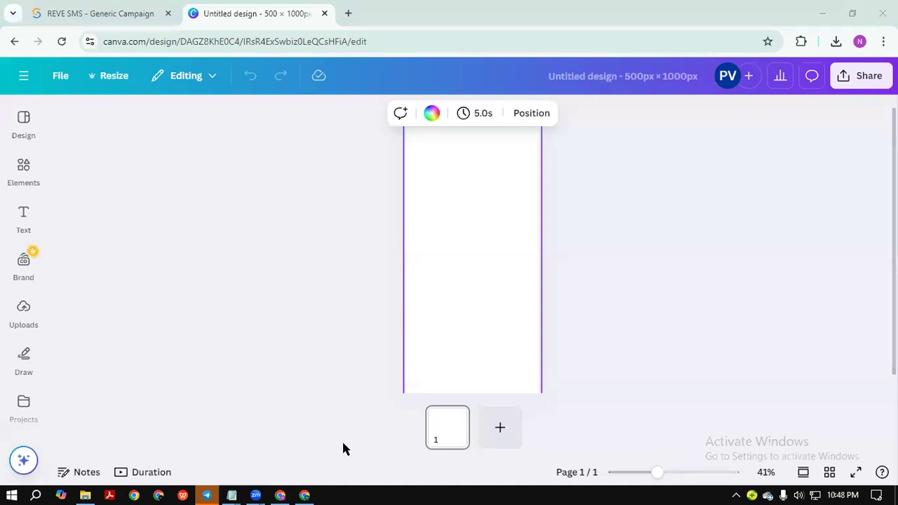
Bring the browser back into focus and open a new tab.
{"action": "left_click", "coordinate": [482, 224]}
{"action": "left_click", "coordinate": [449, 218]}
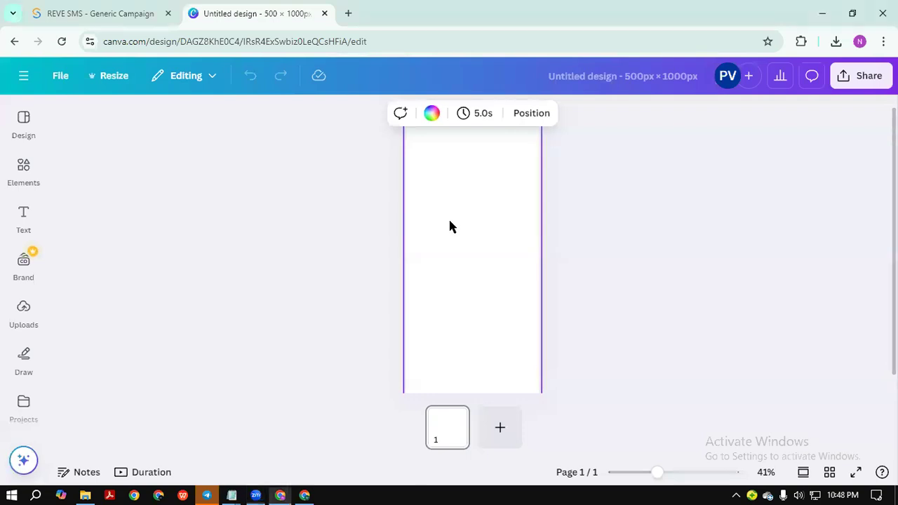
{"action": "left_click", "coordinate": [346, 13]}
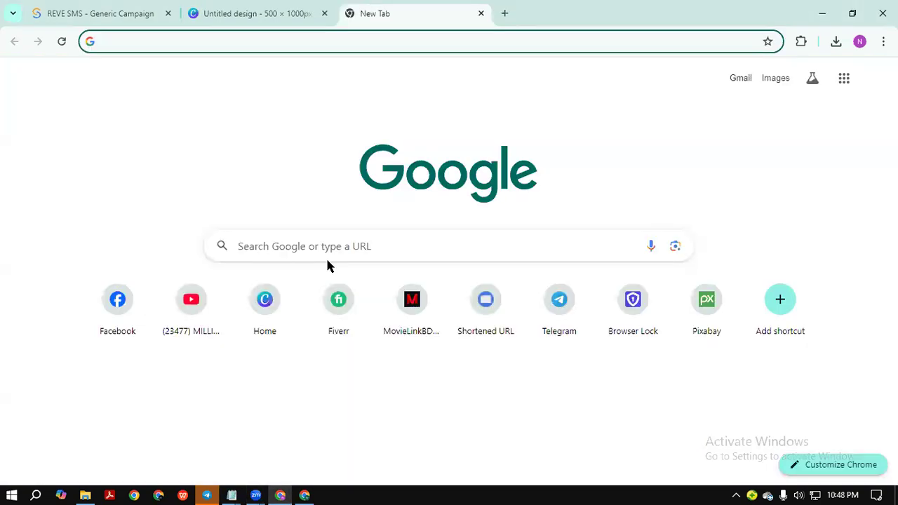
Search Google for 'email template', then close that results tab.
{"action": "left_click", "coordinate": [311, 248]}
{"action": "type", "text": "email template"}
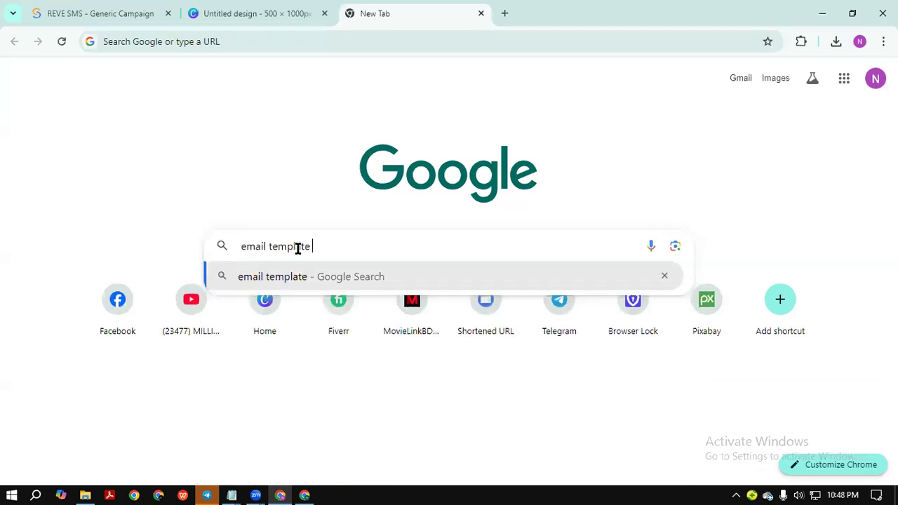
{"action": "key", "text": "Return"}
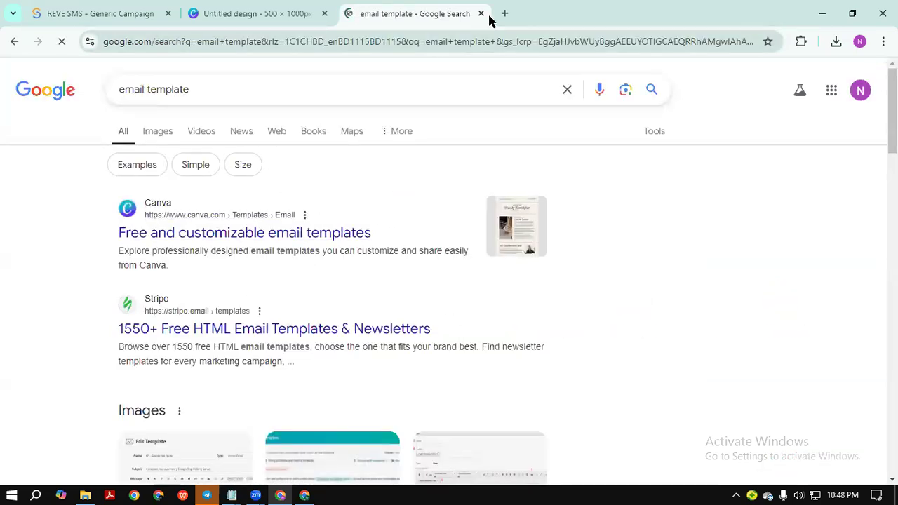
{"action": "left_click", "coordinate": [480, 14]}
Search Google for Freepik, open freepik.com and enter 'email template' in its search.
{"action": "left_click", "coordinate": [347, 13]}
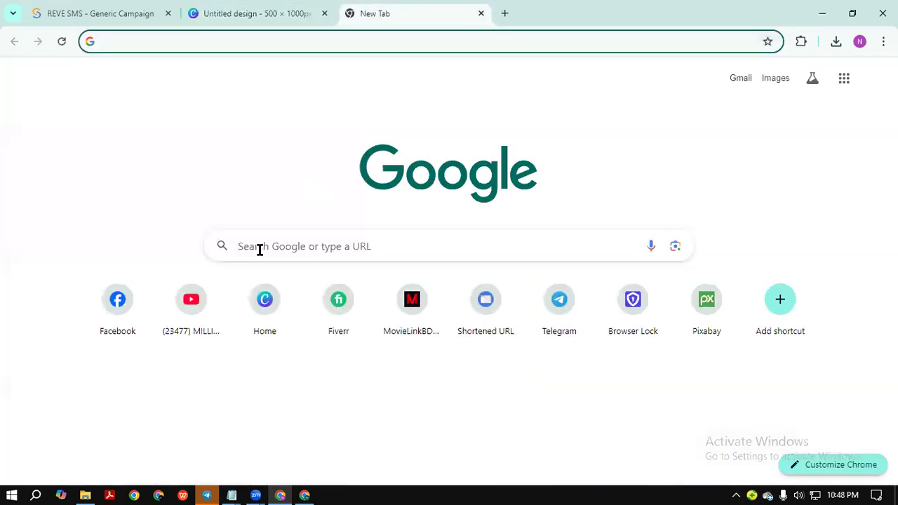
{"action": "left_click", "coordinate": [259, 250]}
{"action": "type", "text": "free"}
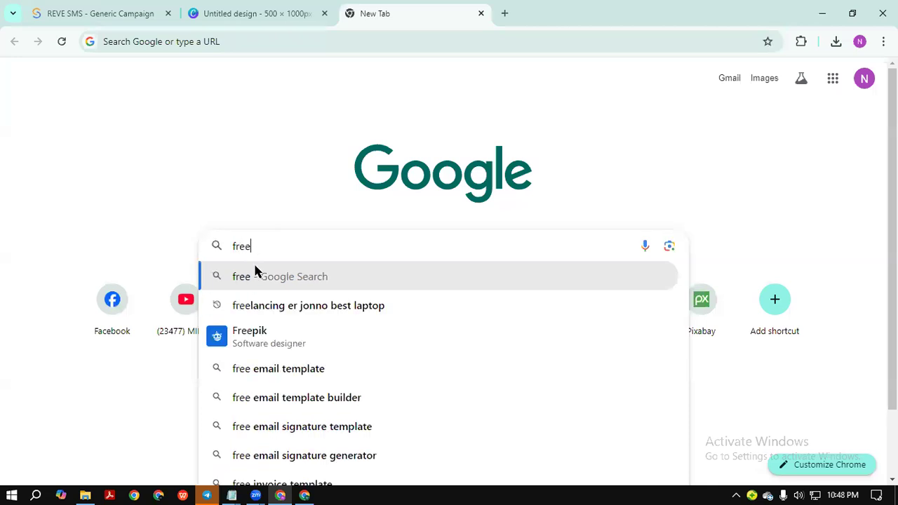
{"action": "left_click", "coordinate": [268, 329]}
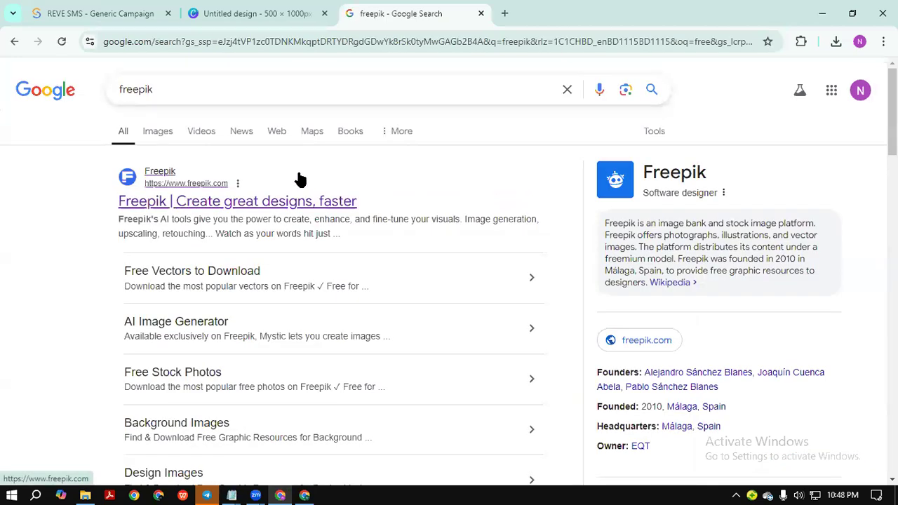
{"action": "left_click", "coordinate": [162, 202]}
{"action": "left_click", "coordinate": [330, 263]}
{"action": "type", "text": "email"}
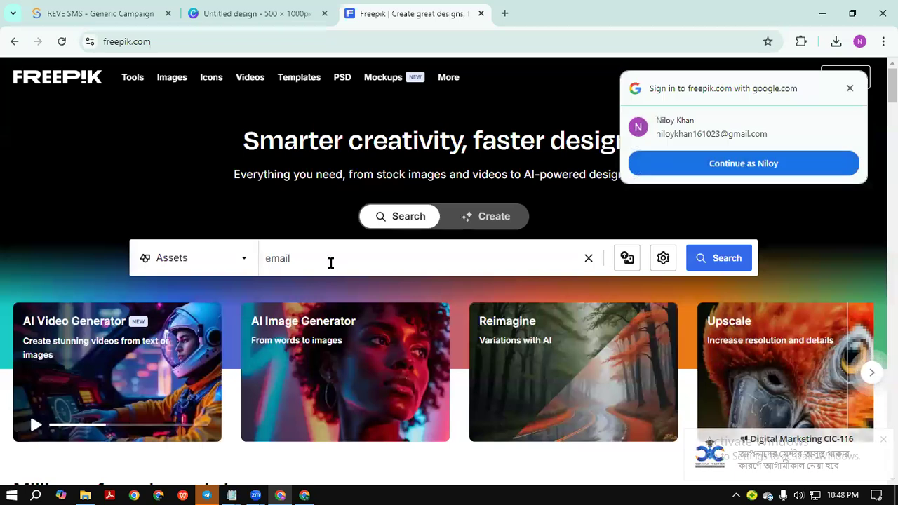
{"action": "type", "text": " template"}
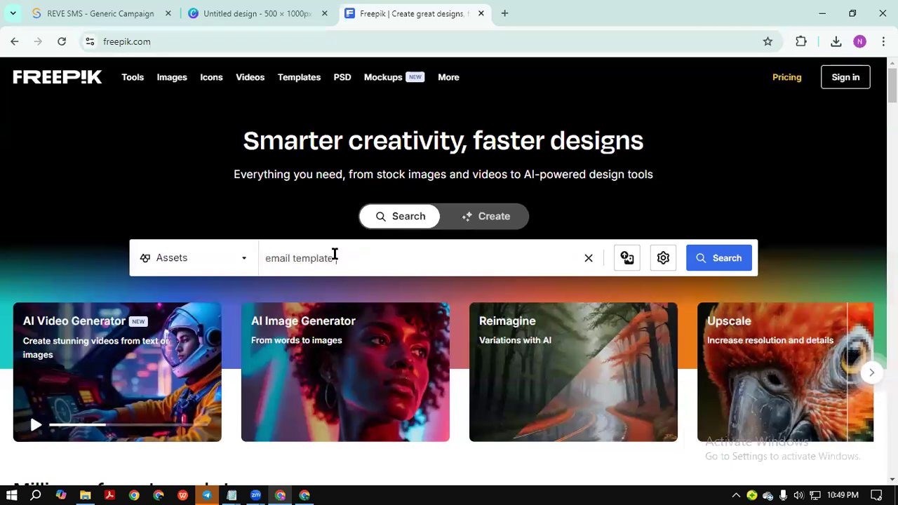
Search Freepik for 'email template' and open the STYLE/FASHION ecommerce email template.
{"action": "key", "text": "Return"}
{"action": "scroll", "coordinate": [515, 277], "scroll_direction": "down", "scroll_amount": 4}
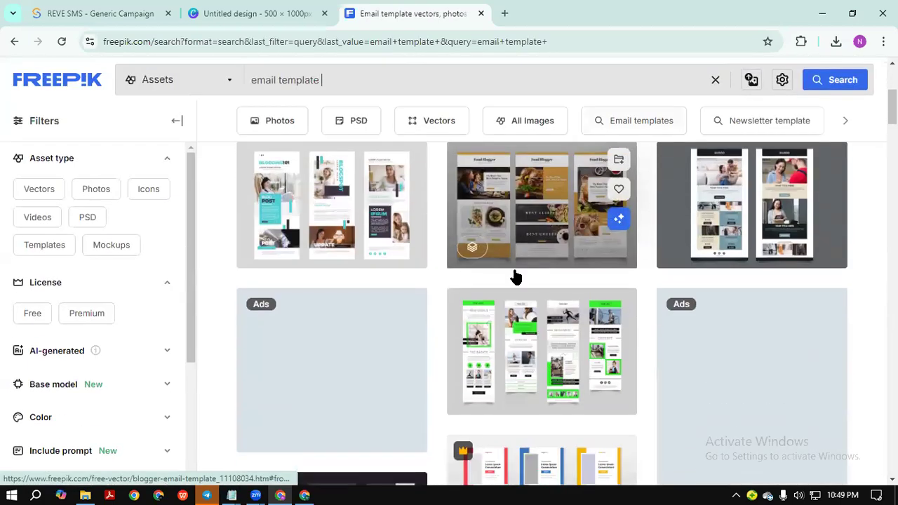
{"action": "scroll", "coordinate": [516, 277], "scroll_direction": "down", "scroll_amount": 4}
{"action": "scroll", "coordinate": [515, 299], "scroll_direction": "up", "scroll_amount": 3}
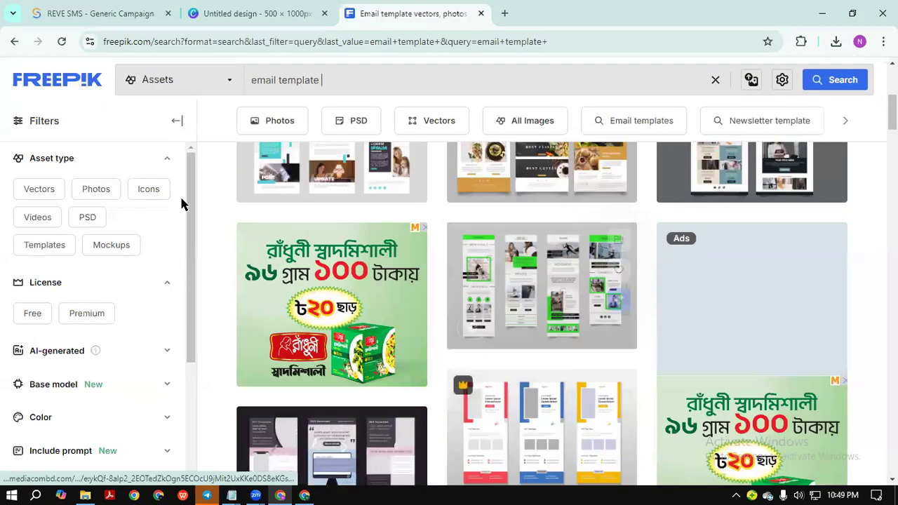
{"action": "scroll", "coordinate": [425, 276], "scroll_direction": "down", "scroll_amount": 10}
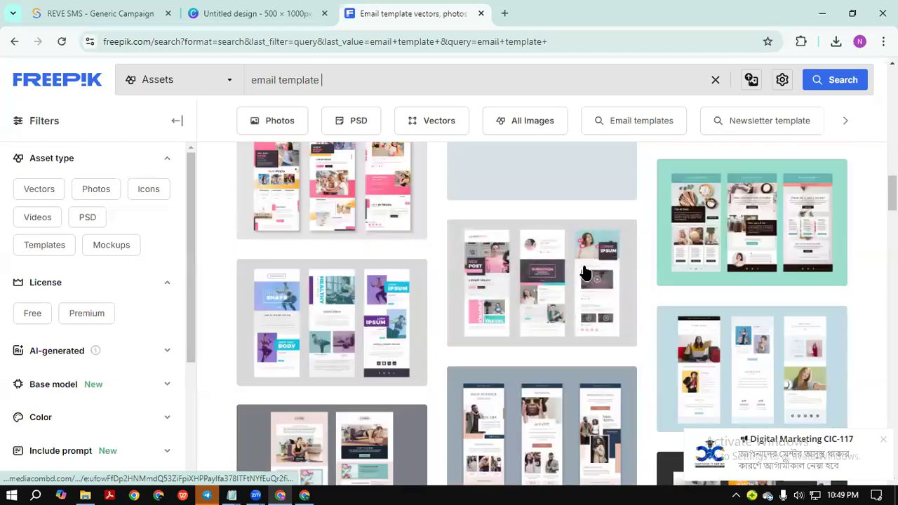
{"action": "scroll", "coordinate": [577, 279], "scroll_direction": "down", "scroll_amount": 7}
{"action": "scroll", "coordinate": [512, 277], "scroll_direction": "up", "scroll_amount": 3}
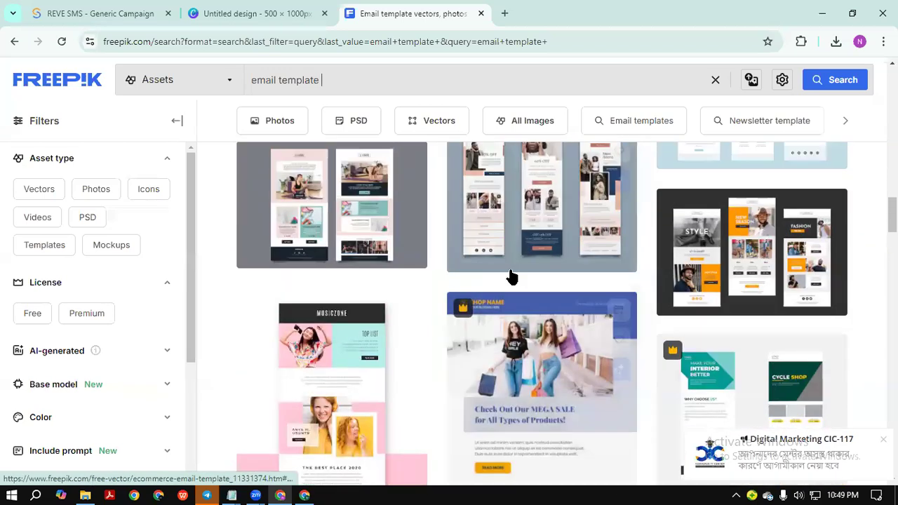
{"action": "left_click", "coordinate": [747, 263]}
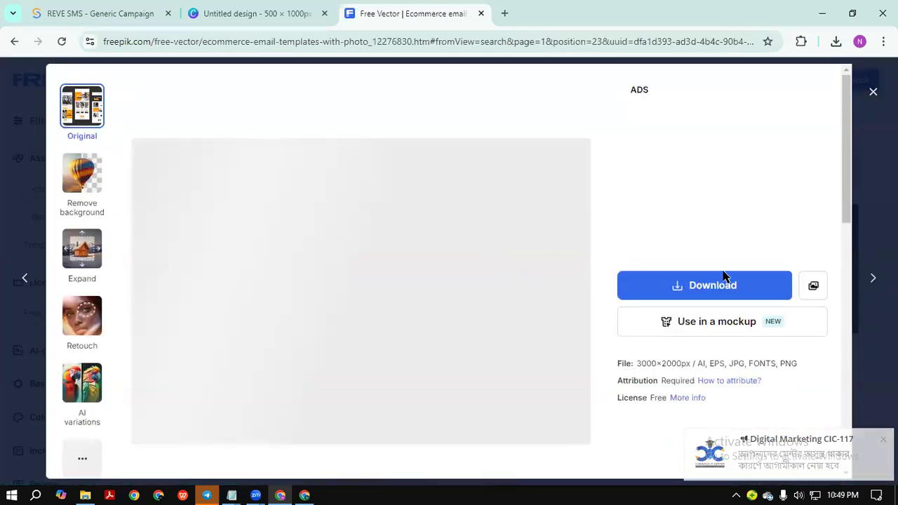
Download the template free as a JPG and open the downloaded image.
{"action": "scroll", "coordinate": [784, 252], "scroll_direction": "down", "scroll_amount": 1}
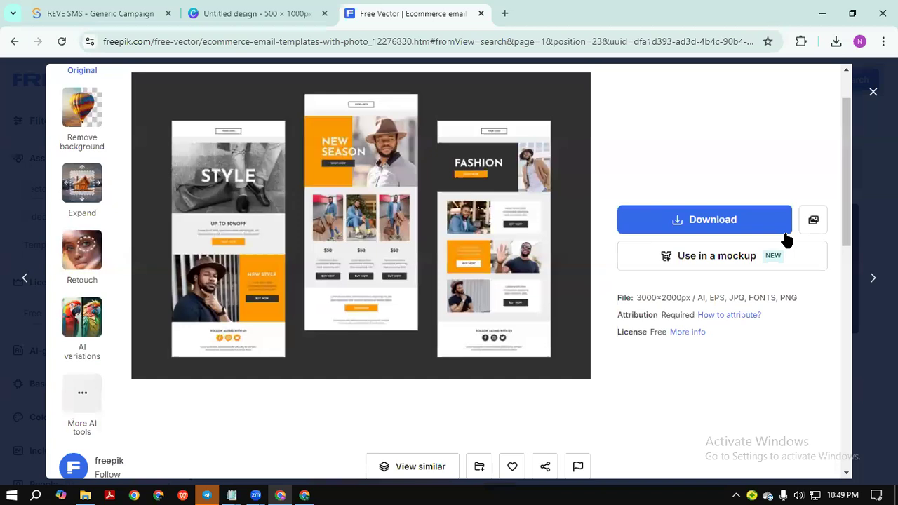
{"action": "left_click", "coordinate": [780, 231]}
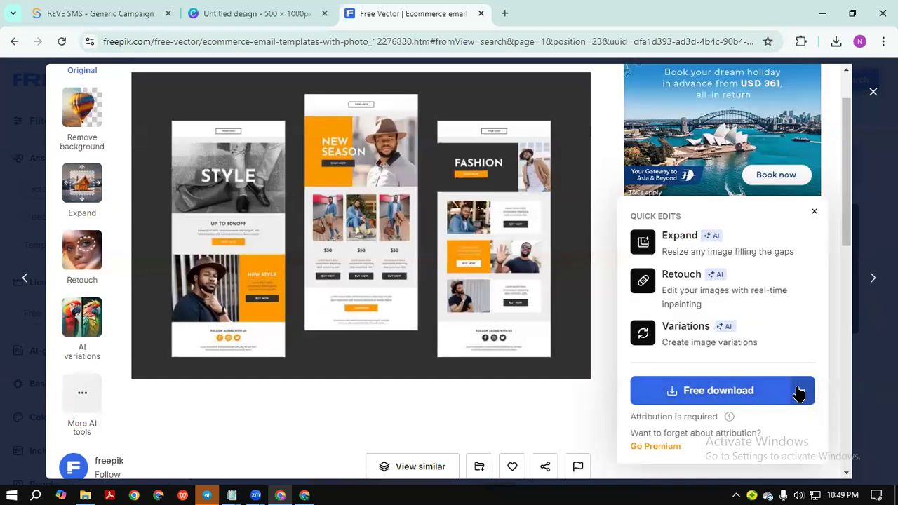
{"action": "left_click", "coordinate": [802, 390]}
{"action": "scroll", "coordinate": [615, 196], "scroll_direction": "down", "scroll_amount": 4}
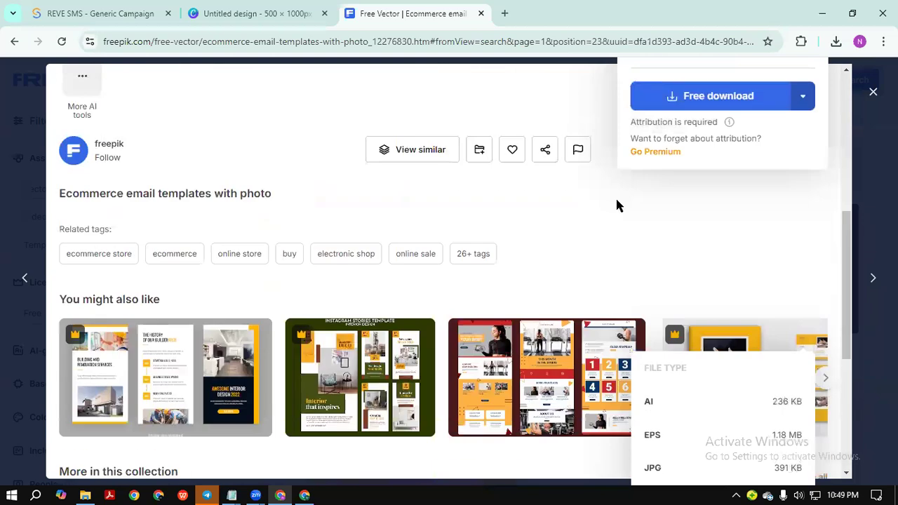
{"action": "scroll", "coordinate": [712, 163], "scroll_direction": "up", "scroll_amount": 1}
{"action": "left_click", "coordinate": [716, 343]}
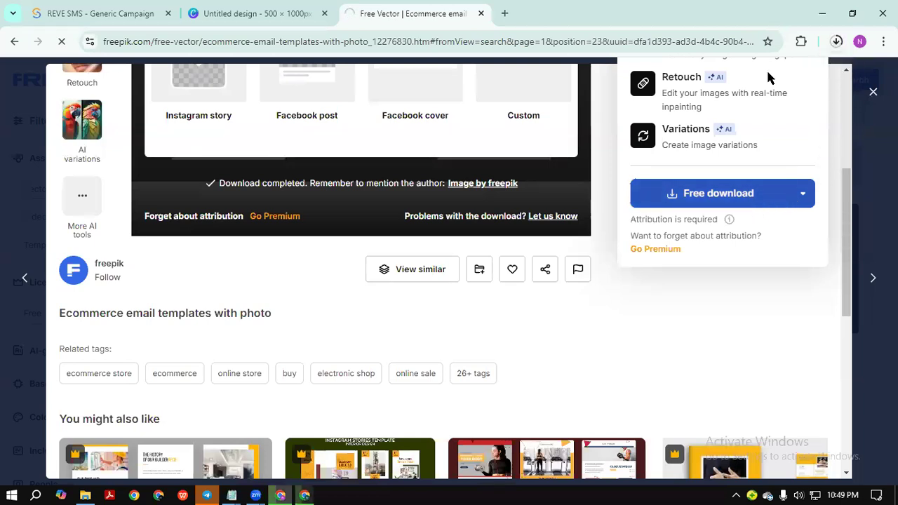
{"action": "left_click", "coordinate": [715, 74]}
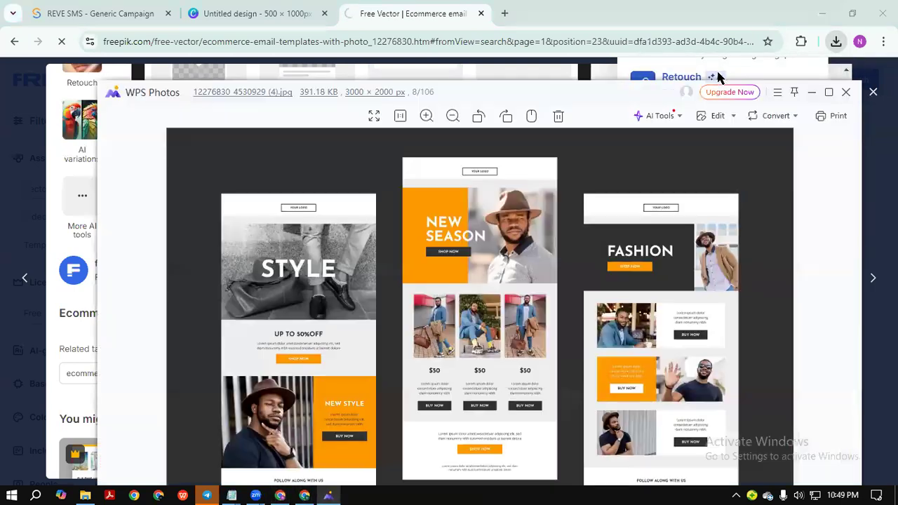
Maximise WPS Photos and zoom and pan until the STYLE, NEW SEASON and FASHION layouts all show.
{"action": "left_click", "coordinate": [827, 91]}
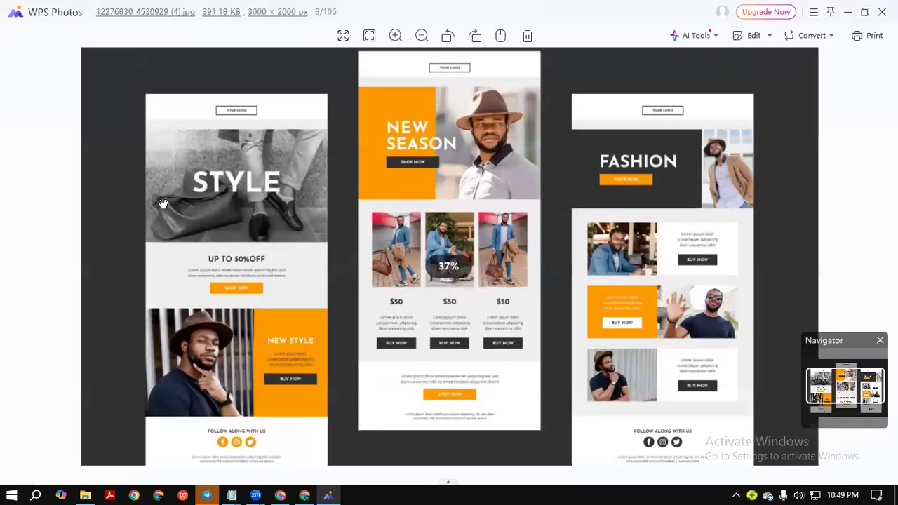
{"action": "scroll", "coordinate": [162, 204], "scroll_direction": "up", "scroll_amount": 1}
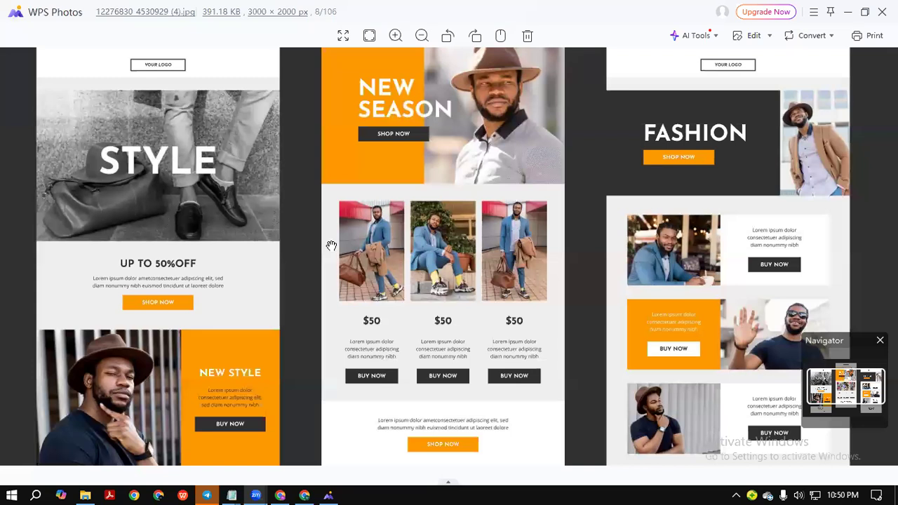
{"action": "scroll", "coordinate": [266, 246], "scroll_direction": "up", "scroll_amount": 3}
{"action": "left_click_drag", "start_coordinate": [161, 136], "coordinate": [274, 337]}
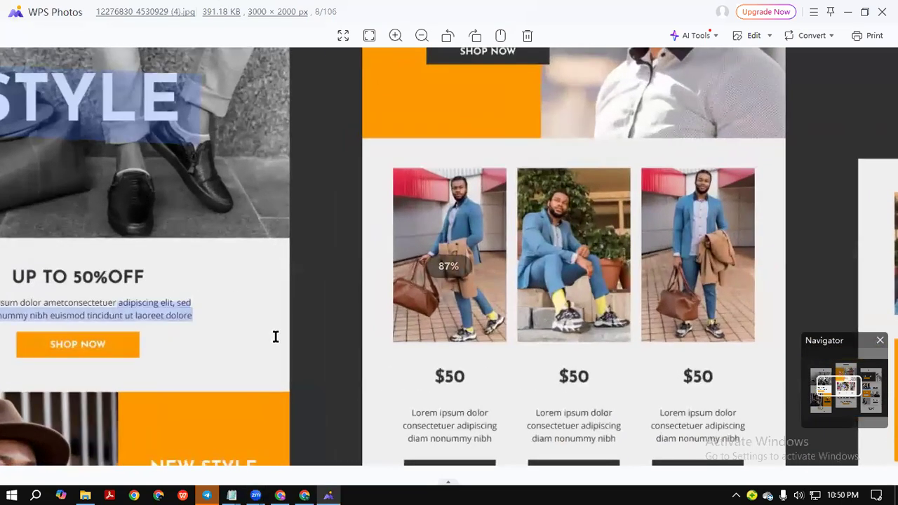
{"action": "scroll", "coordinate": [251, 186], "scroll_direction": "down", "scroll_amount": 6}
{"action": "left_click_drag", "start_coordinate": [262, 273], "coordinate": [379, 459]}
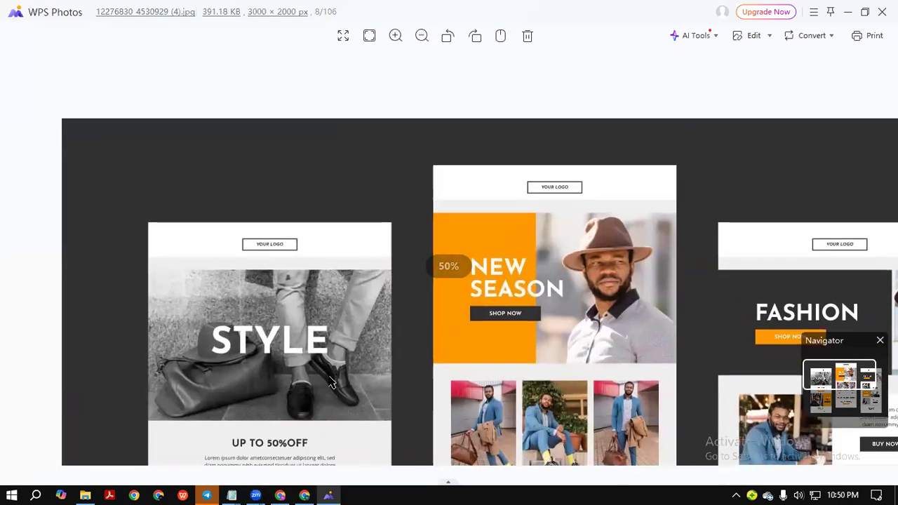
{"action": "scroll", "coordinate": [200, 212], "scroll_direction": "up", "scroll_amount": 3}
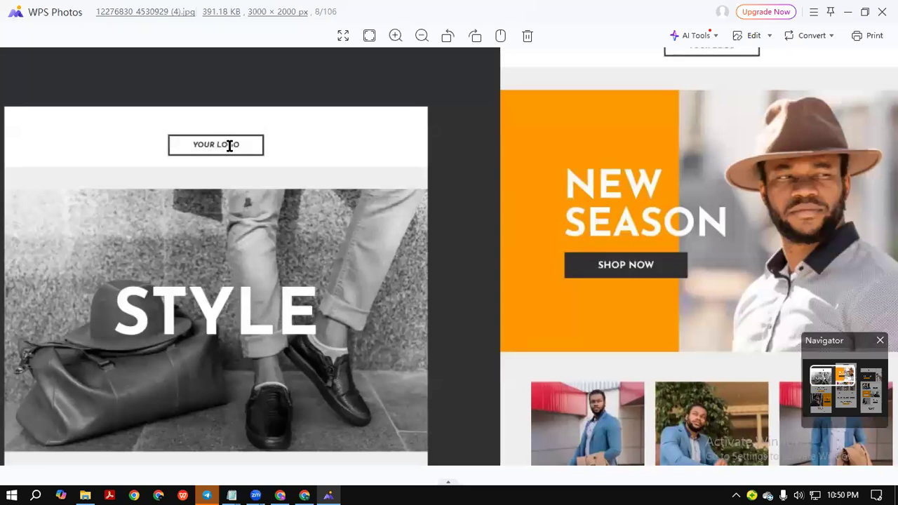
{"action": "scroll", "coordinate": [244, 203], "scroll_direction": "down", "scroll_amount": 2}
{"action": "left_click_drag", "start_coordinate": [193, 355], "coordinate": [203, 140]}
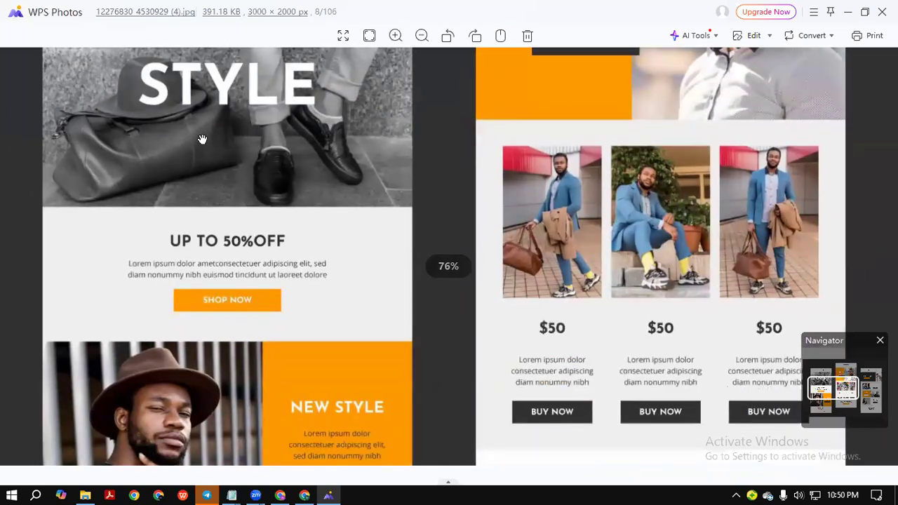
{"action": "scroll", "coordinate": [230, 117], "scroll_direction": "up", "scroll_amount": 3}
{"action": "scroll", "coordinate": [230, 117], "scroll_direction": "up", "scroll_amount": 1}
{"action": "scroll", "coordinate": [280, 162], "scroll_direction": "down", "scroll_amount": 2}
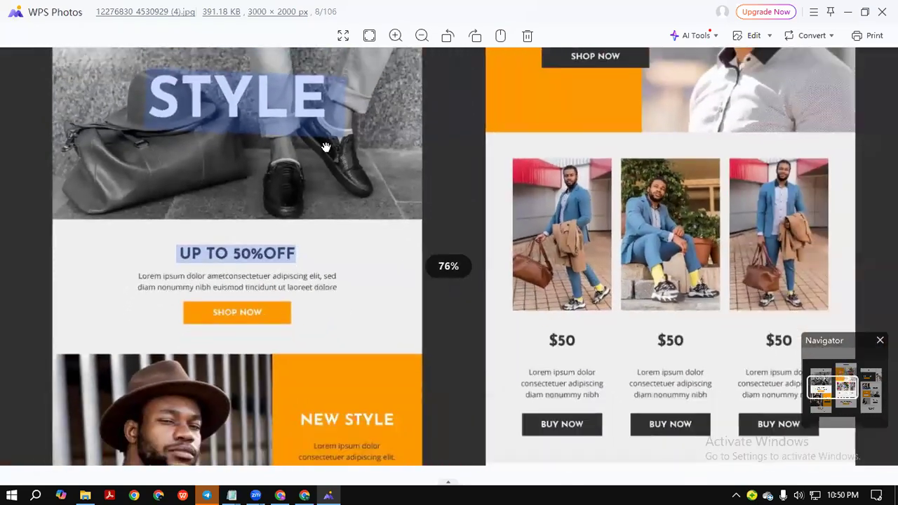
{"action": "scroll", "coordinate": [336, 294], "scroll_direction": "down", "scroll_amount": 3}
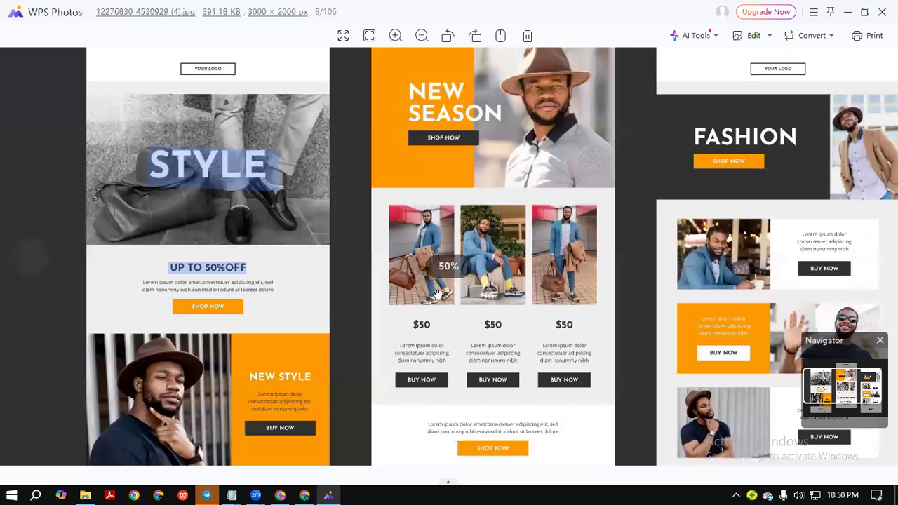
{"action": "scroll", "coordinate": [347, 271], "scroll_direction": "up", "scroll_amount": 2}
{"action": "scroll", "coordinate": [346, 271], "scroll_direction": "down", "scroll_amount": 2}
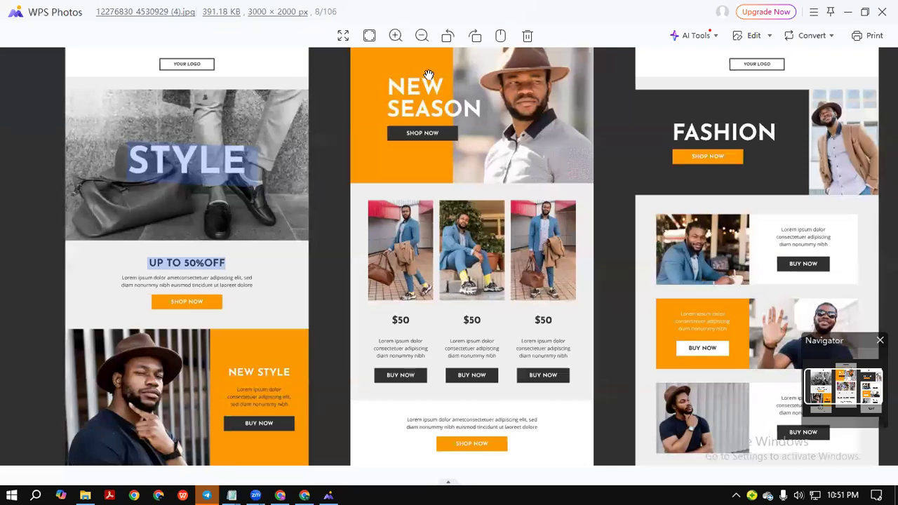
Zoom in on the template's NEW STYLE block, footer, STYLE banner and 50% OFF section.
{"action": "scroll", "coordinate": [241, 190], "scroll_direction": "up", "scroll_amount": 3}
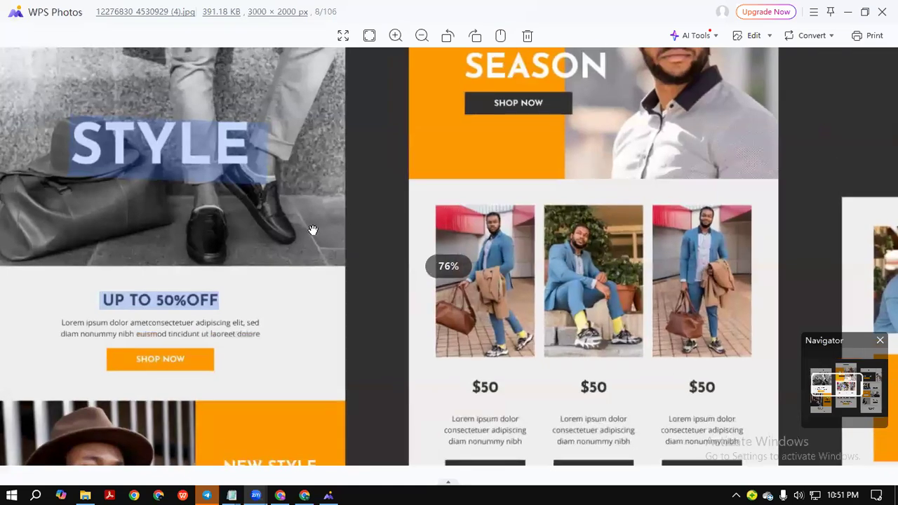
{"action": "scroll", "coordinate": [197, 235], "scroll_direction": "down", "scroll_amount": 4}
{"action": "left_click_drag", "start_coordinate": [223, 333], "coordinate": [199, 269]}
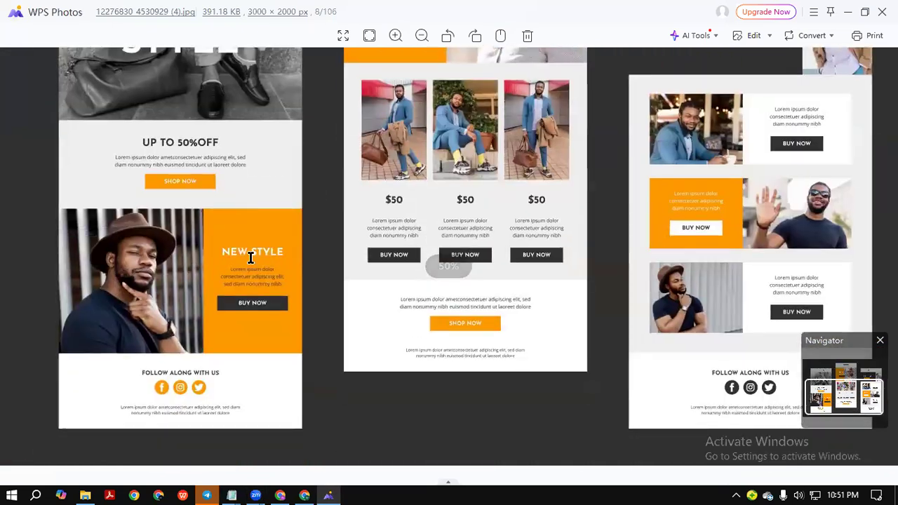
{"action": "scroll", "coordinate": [199, 270], "scroll_direction": "up", "scroll_amount": 1}
{"action": "scroll", "coordinate": [220, 258], "scroll_direction": "up", "scroll_amount": 2}
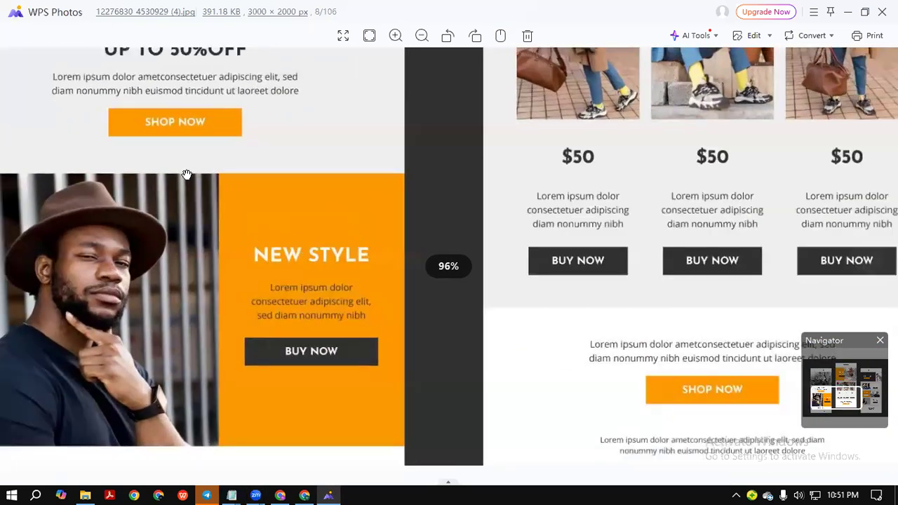
{"action": "scroll", "coordinate": [186, 174], "scroll_direction": "down", "scroll_amount": 1}
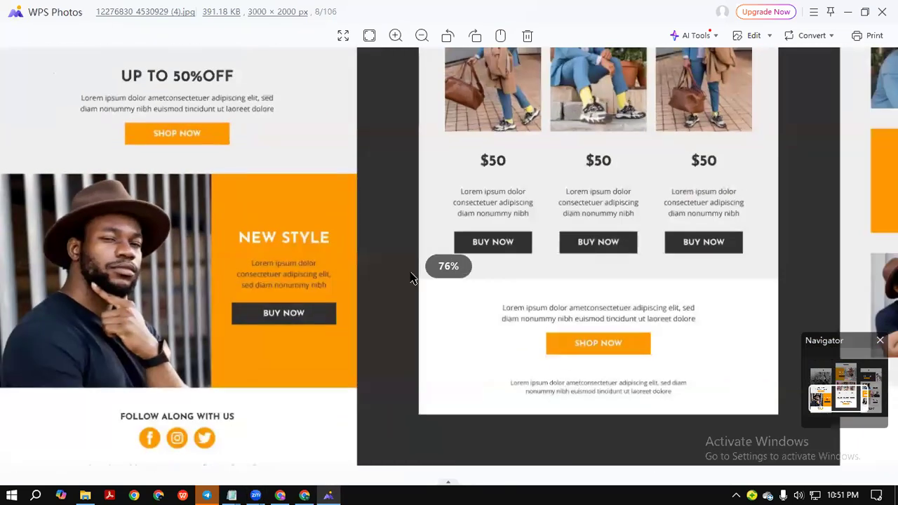
{"action": "scroll", "coordinate": [411, 278], "scroll_direction": "down", "scroll_amount": 1}
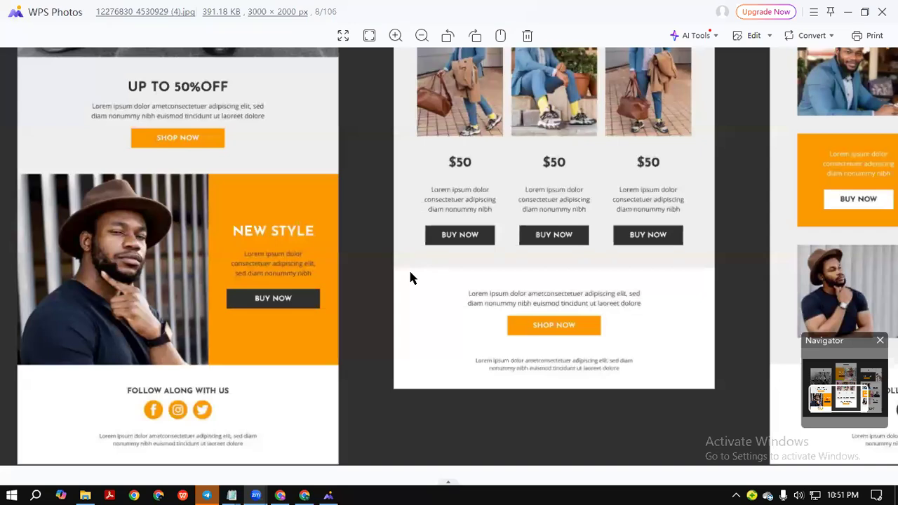
{"action": "scroll", "coordinate": [175, 209], "scroll_direction": "up", "scroll_amount": 1}
{"action": "left_click_drag", "start_coordinate": [153, 128], "coordinate": [175, 372]}
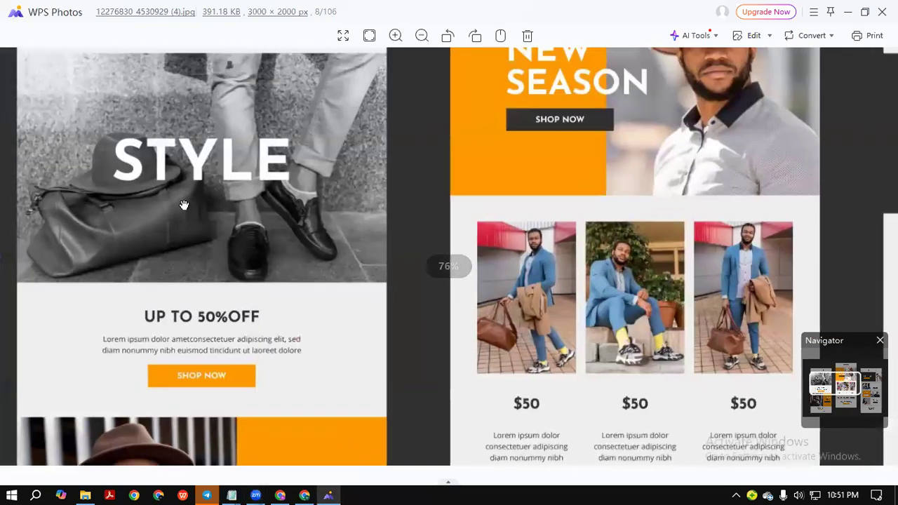
{"action": "scroll", "coordinate": [183, 204], "scroll_direction": "up", "scroll_amount": 2}
{"action": "scroll", "coordinate": [203, 176], "scroll_direction": "down", "scroll_amount": 4}
{"action": "left_click_drag", "start_coordinate": [200, 282], "coordinate": [131, 252]}
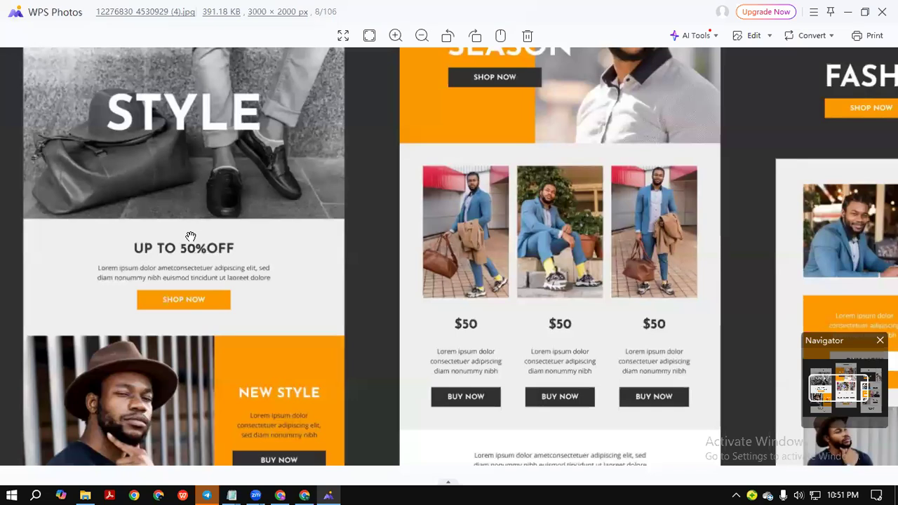
Zoom further and pan back up to the template's logo and STYLE banner.
{"action": "scroll", "coordinate": [240, 208], "scroll_direction": "up", "scroll_amount": 2}
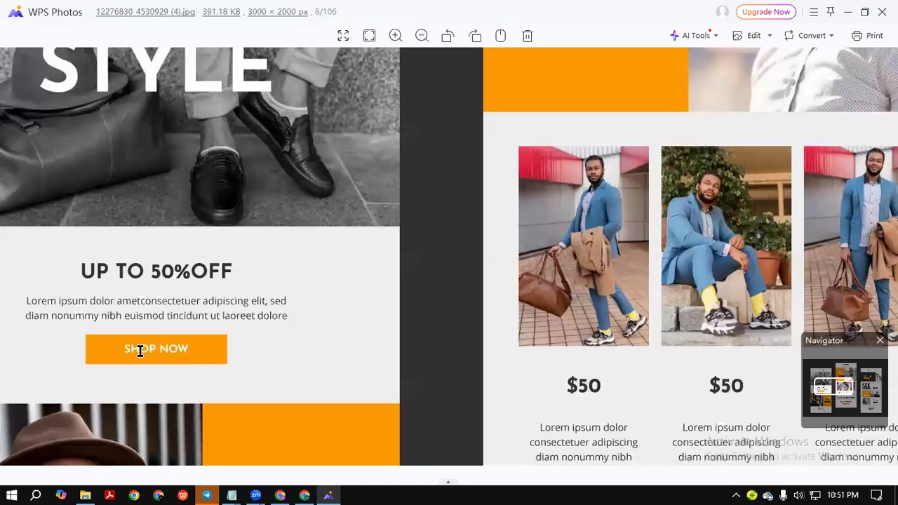
{"action": "scroll", "coordinate": [179, 316], "scroll_direction": "down", "scroll_amount": 5}
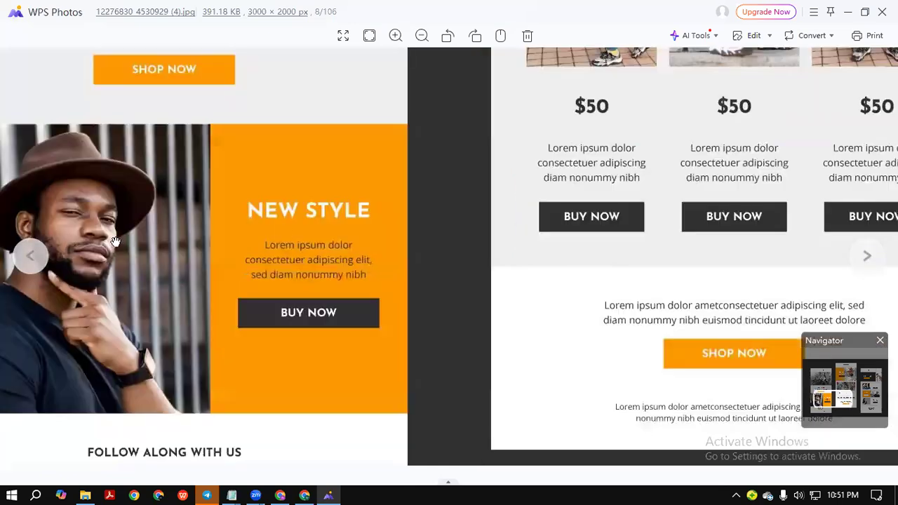
{"action": "scroll", "coordinate": [29, 326], "scroll_direction": "down", "scroll_amount": 2}
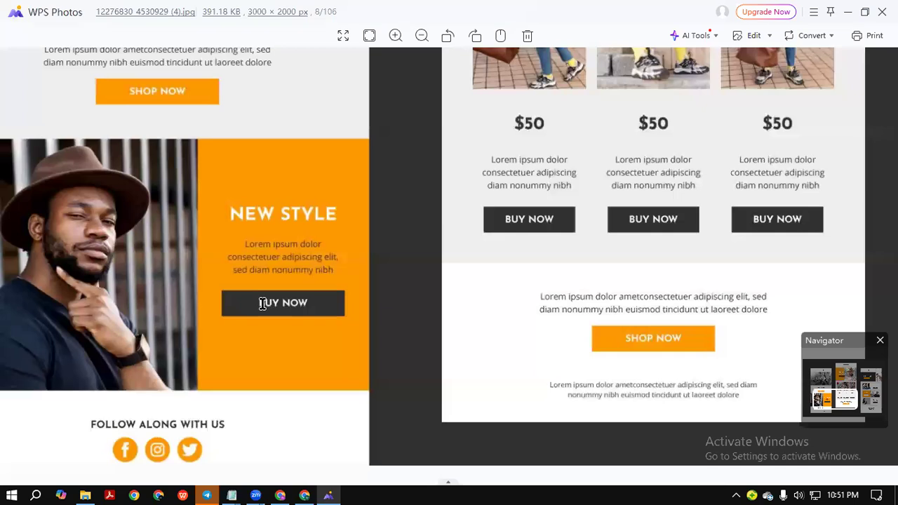
{"action": "scroll", "coordinate": [201, 345], "scroll_direction": "down", "scroll_amount": 2}
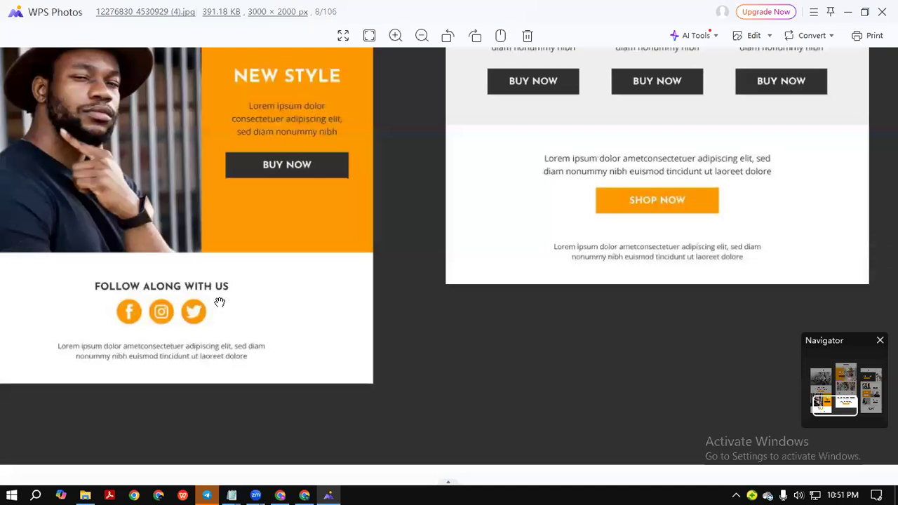
{"action": "left_click_drag", "start_coordinate": [159, 147], "coordinate": [164, 347]}
{"action": "left_click_drag", "start_coordinate": [132, 91], "coordinate": [176, 418]}
{"action": "scroll", "coordinate": [179, 210], "scroll_direction": "down", "scroll_amount": 1}
{"action": "scroll", "coordinate": [196, 210], "scroll_direction": "down", "scroll_amount": 2}
{"action": "scroll", "coordinate": [214, 335], "scroll_direction": "up", "scroll_amount": 3}
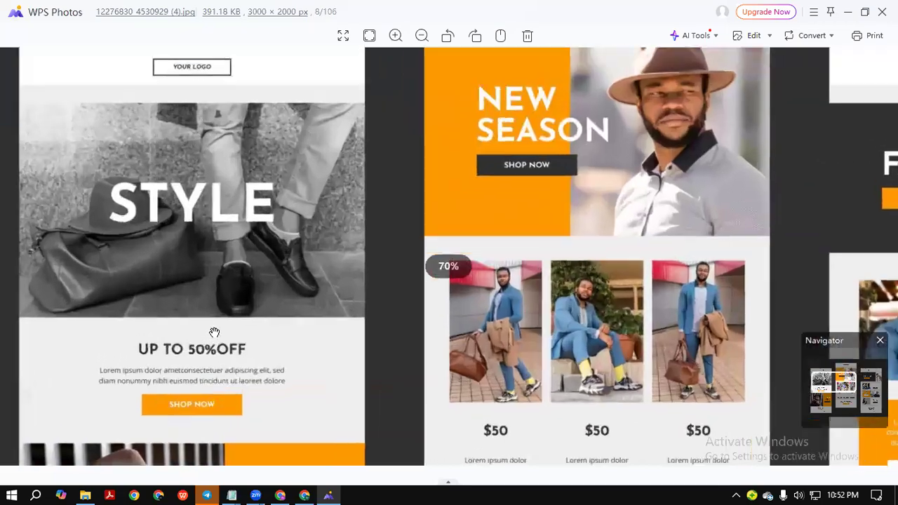
{"action": "scroll", "coordinate": [211, 311], "scroll_direction": "down", "scroll_amount": 2}
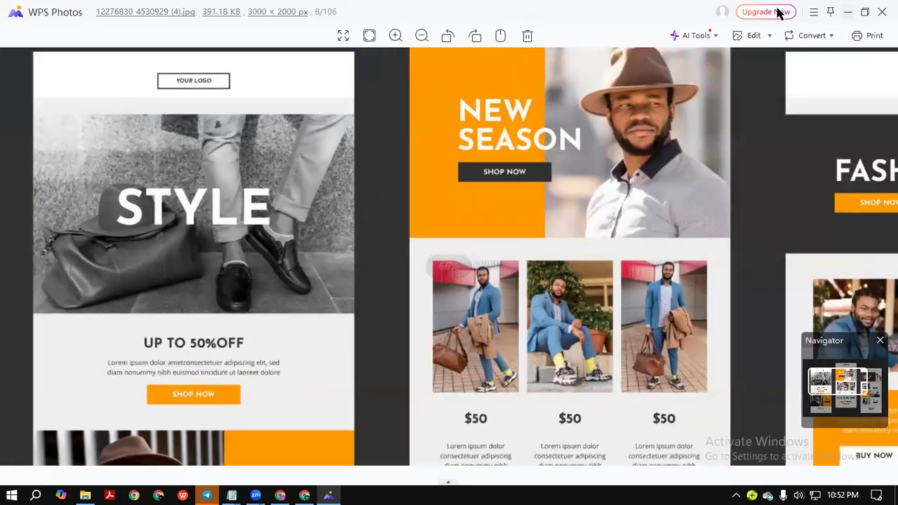
Check the Canva tab, re-examine the 50% OFF, NEW STYLE and STYLE banners, then minimise the viewer.
{"action": "left_click", "coordinate": [848, 11]}
{"action": "left_click", "coordinate": [224, 12]}
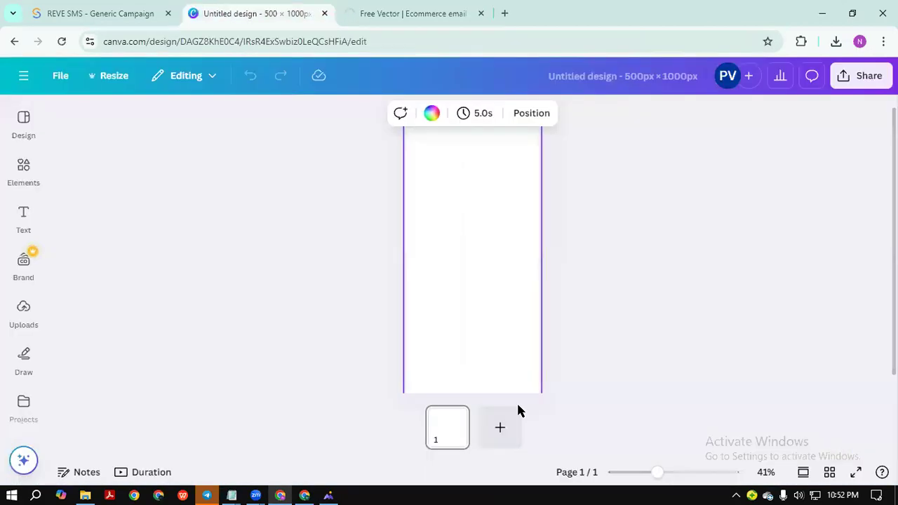
{"action": "left_click", "coordinate": [328, 495]}
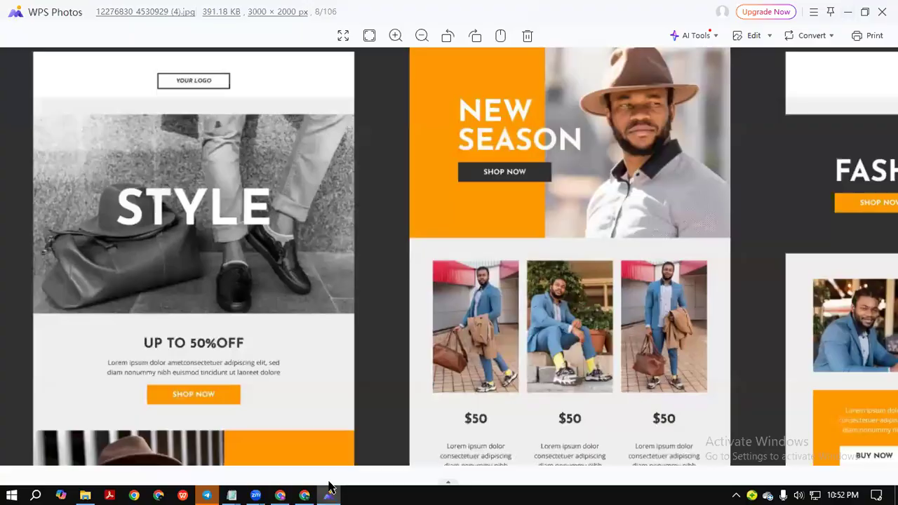
{"action": "scroll", "coordinate": [133, 184], "scroll_direction": "up", "scroll_amount": 2}
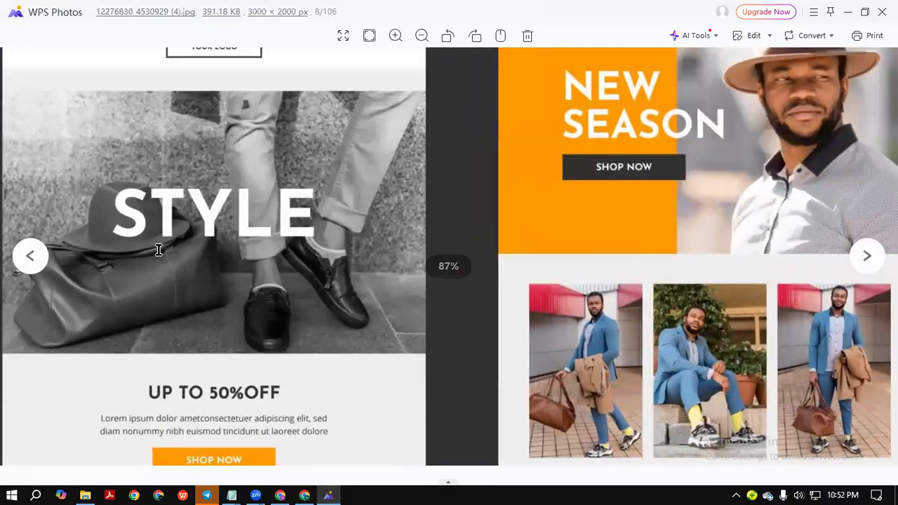
{"action": "left_click_drag", "start_coordinate": [207, 399], "coordinate": [154, 215]}
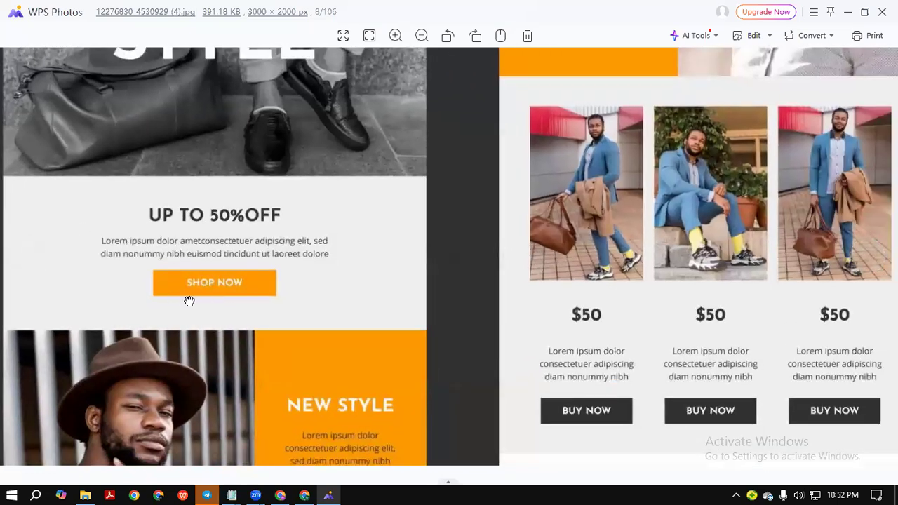
{"action": "left_click_drag", "start_coordinate": [183, 298], "coordinate": [200, 105]}
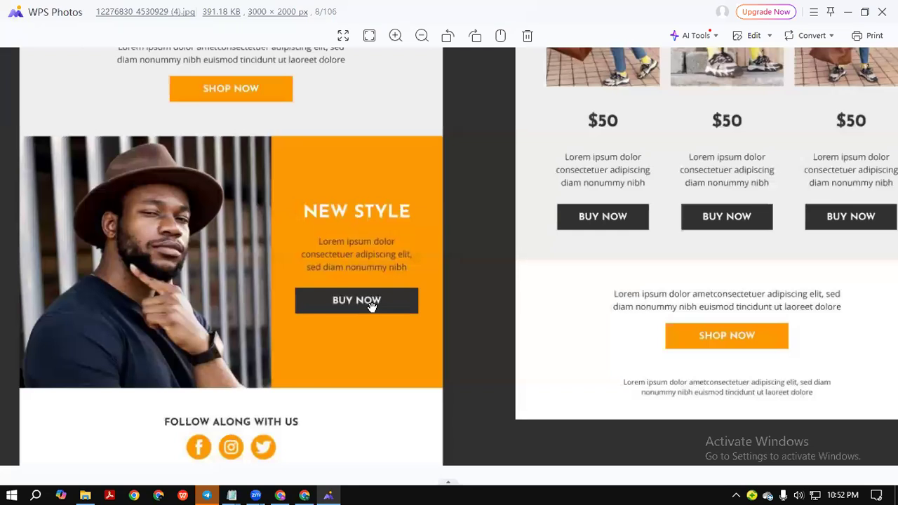
{"action": "left_click_drag", "start_coordinate": [251, 180], "coordinate": [195, 492]}
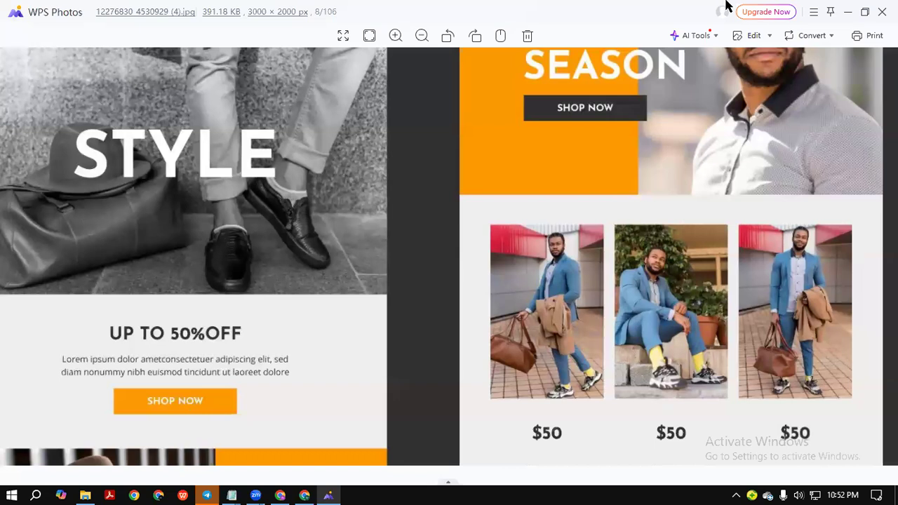
{"action": "left_click", "coordinate": [847, 12]}
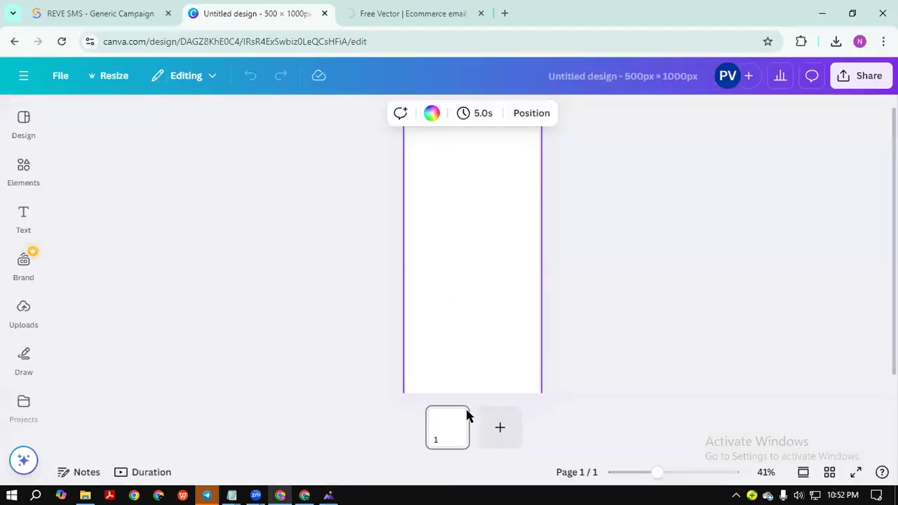
Enlarge the Canva page view to 54%.
{"action": "left_click", "coordinate": [632, 299]}
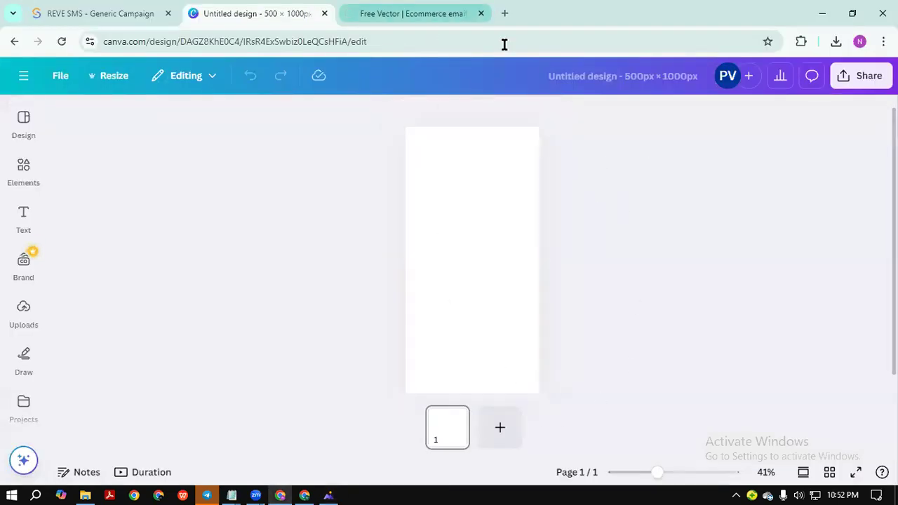
{"action": "left_click", "coordinate": [510, 215]}
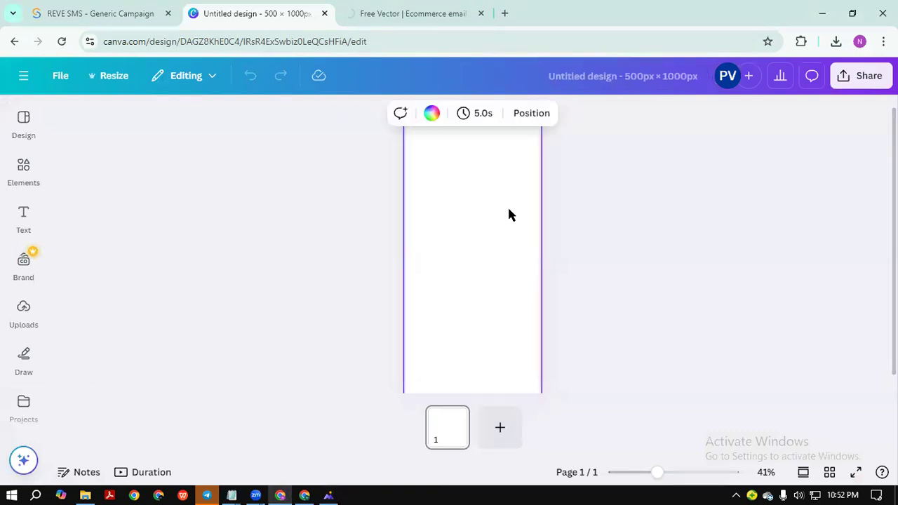
{"action": "left_click_drag", "start_coordinate": [656, 473], "coordinate": [665, 473]}
{"action": "scroll", "coordinate": [563, 315], "scroll_direction": "up", "scroll_amount": 2}
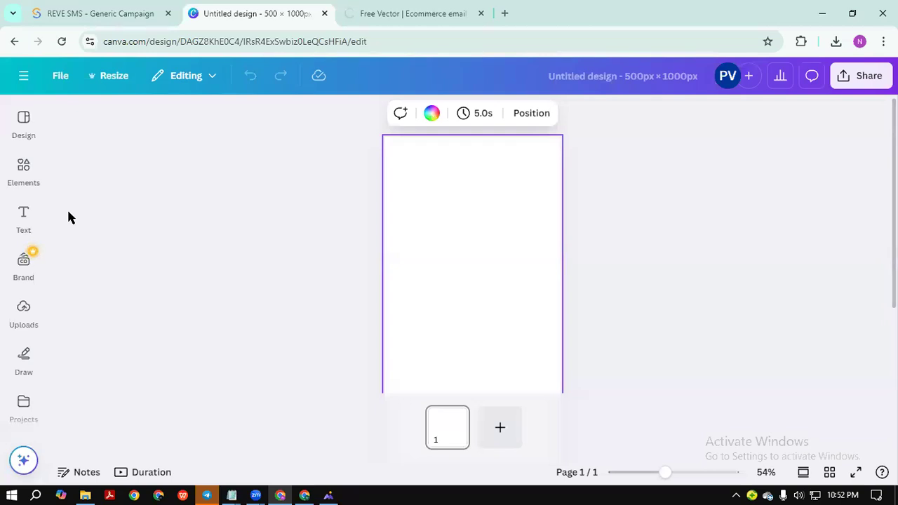
Add a heading at the top of the page reading 'YOUR LOGO'.
{"action": "left_click", "coordinate": [26, 223]}
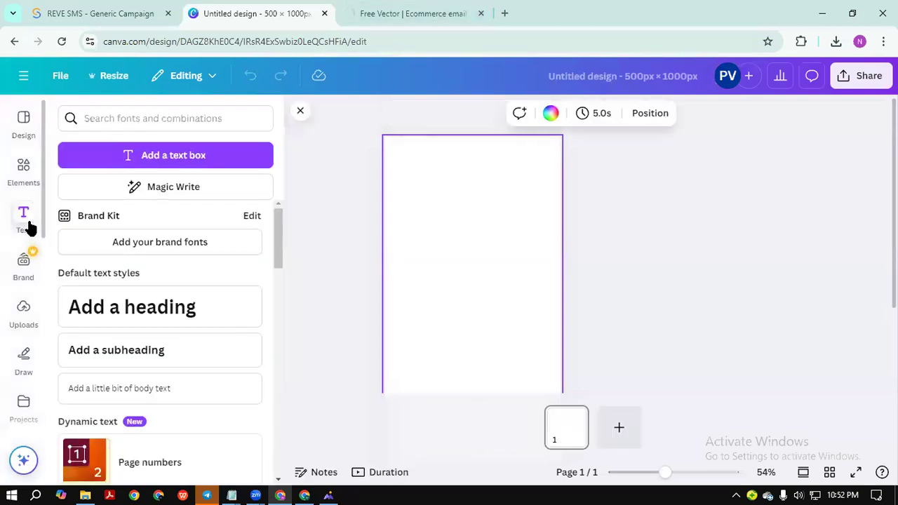
{"action": "left_click_drag", "start_coordinate": [113, 315], "coordinate": [468, 160]}
{"action": "triple_click", "coordinate": [473, 155]}
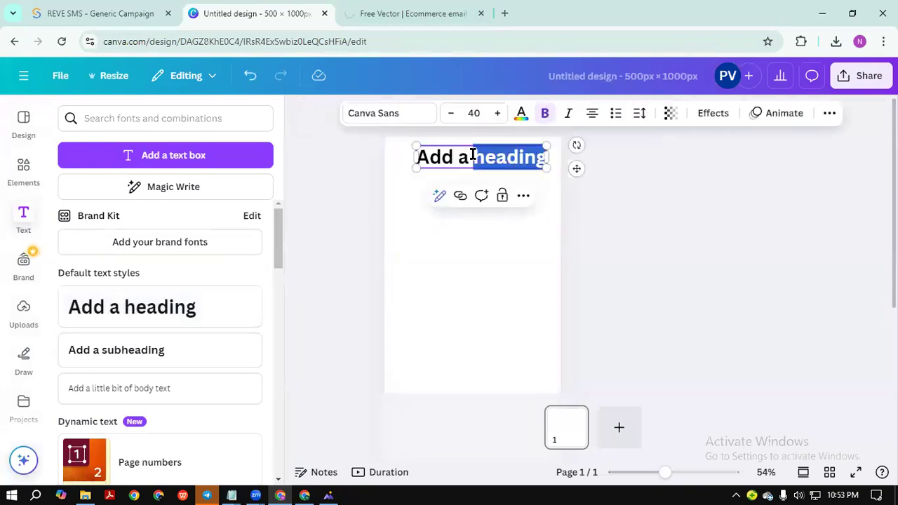
{"action": "key", "text": "BackSpace"}
{"action": "type", "text": "Y"}
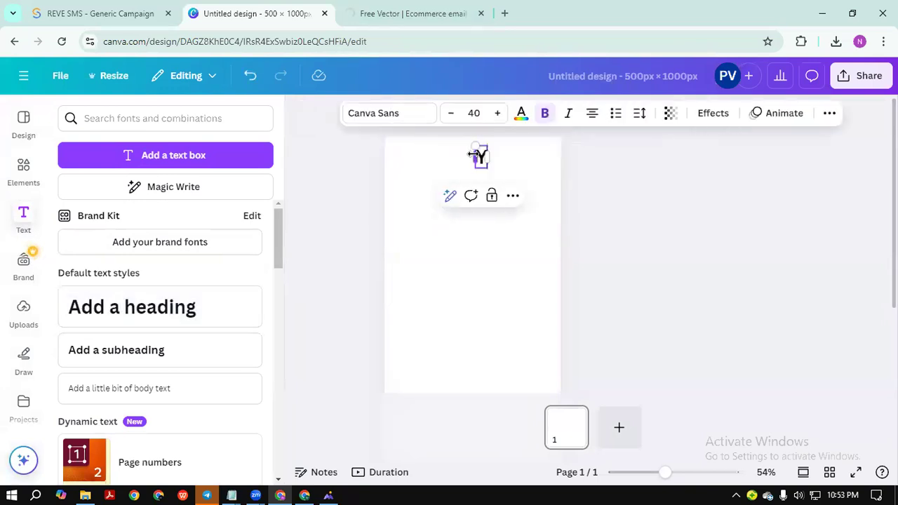
{"action": "type", "text": "OUR LOG"}
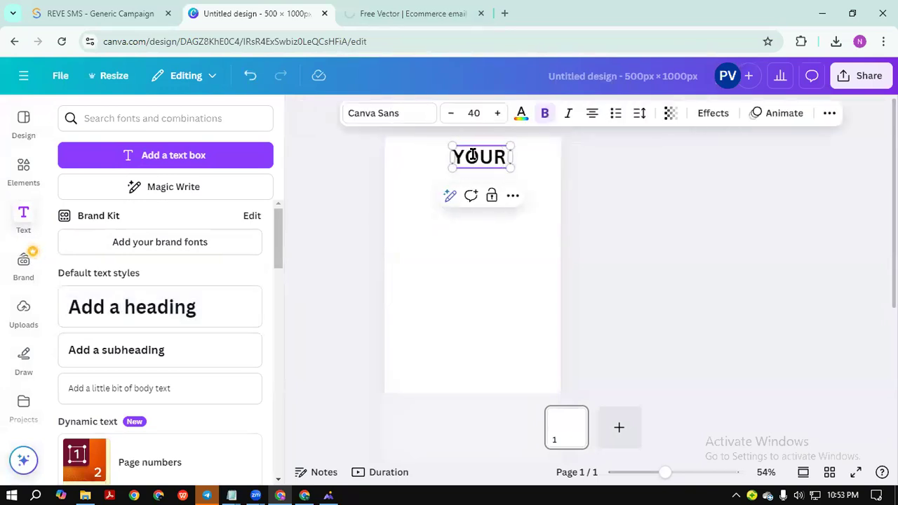
{"action": "type", "text": "O"}
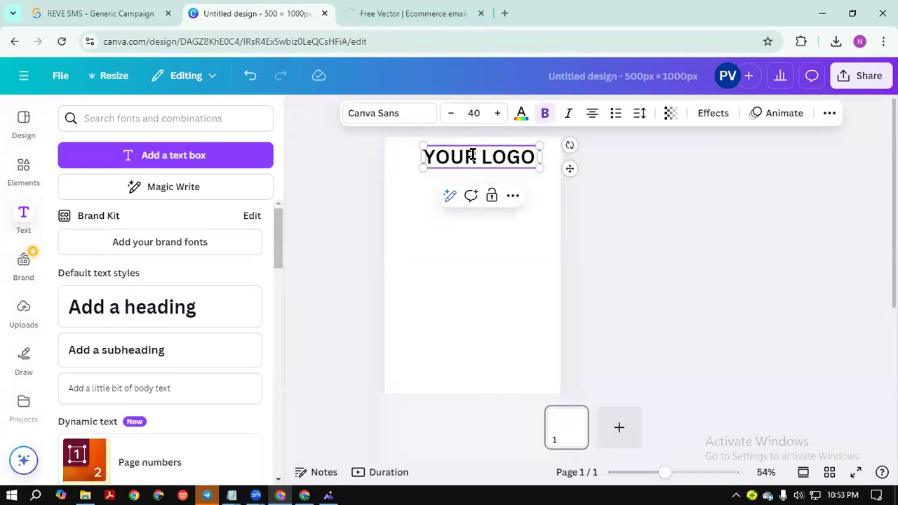
{"action": "left_click", "coordinate": [651, 152]}
Reduce the YOUR LOGO text to font size 24.
{"action": "left_click", "coordinate": [486, 168]}
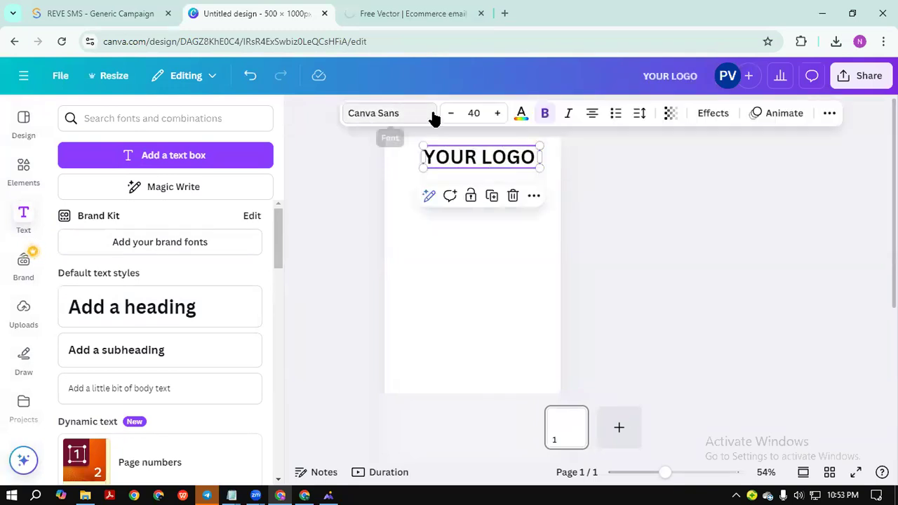
{"action": "left_click", "coordinate": [449, 115]}
{"action": "left_click", "coordinate": [449, 115]}
{"action": "left_click", "coordinate": [447, 116]}
{"action": "left_click", "coordinate": [446, 118]}
{"action": "left_click", "coordinate": [446, 118]}
{"action": "left_click", "coordinate": [447, 118]}
{"action": "left_click", "coordinate": [447, 118]}
{"action": "left_click", "coordinate": [447, 119]}
Centre the YOUR LOGO text at the top of the page.
{"action": "left_click", "coordinate": [575, 154]}
{"action": "left_click", "coordinate": [475, 152]}
{"action": "left_click_drag", "start_coordinate": [475, 151], "coordinate": [479, 158]}
{"action": "left_click", "coordinate": [685, 160]}
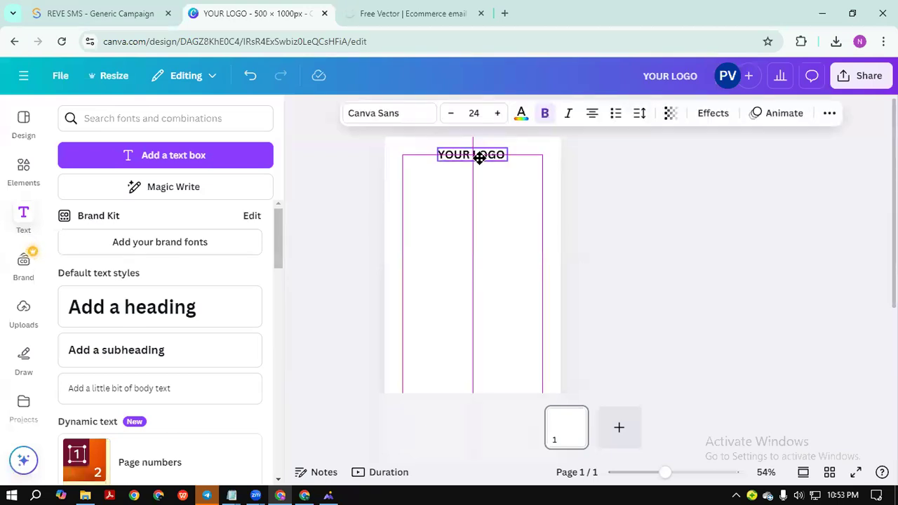
{"action": "left_click_drag", "start_coordinate": [479, 158], "coordinate": [479, 158]}
{"action": "left_click", "coordinate": [631, 164]}
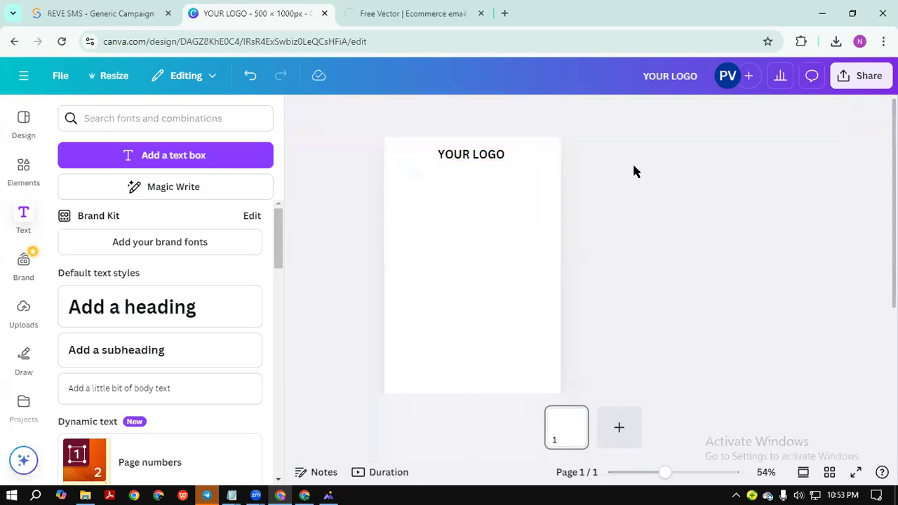
Change the YOUR LOGO font to Gagalin.
{"action": "left_click", "coordinate": [473, 156]}
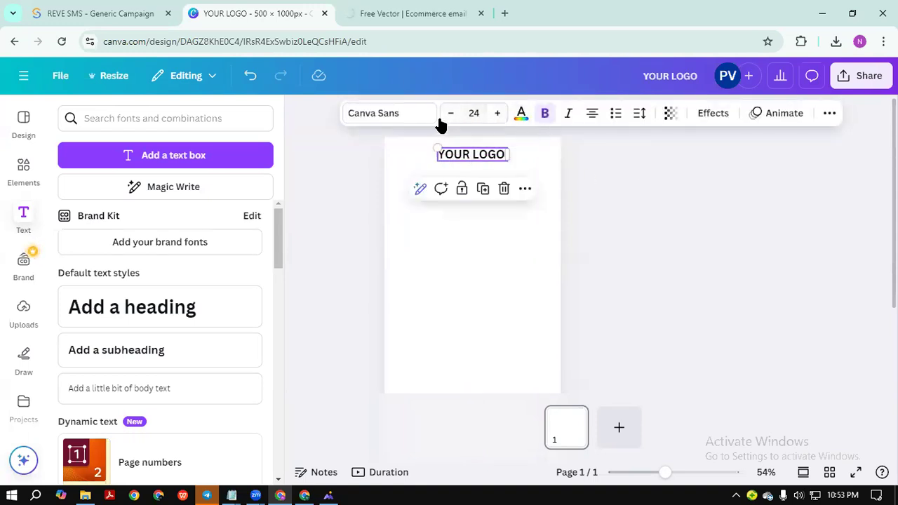
{"action": "left_click", "coordinate": [400, 114]}
{"action": "scroll", "coordinate": [112, 256], "scroll_direction": "down", "scroll_amount": 2}
{"action": "left_click", "coordinate": [96, 267]}
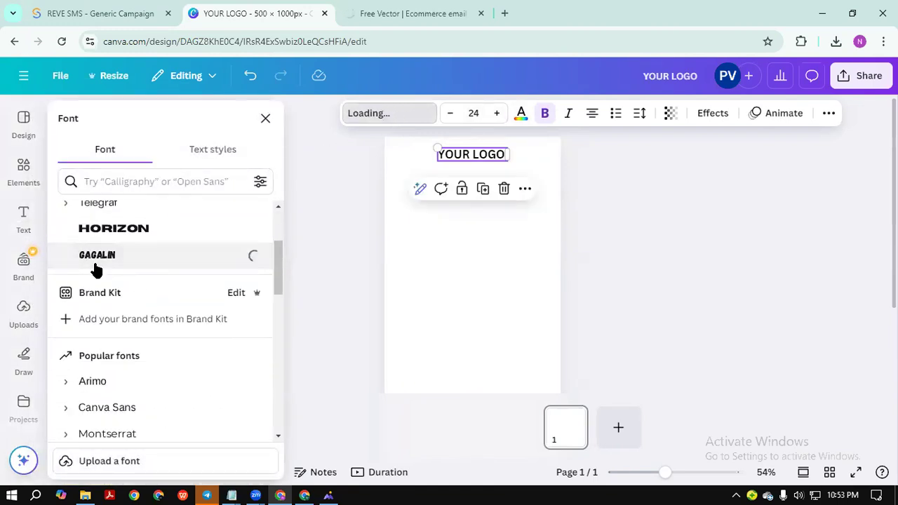
{"action": "left_click", "coordinate": [799, 213]}
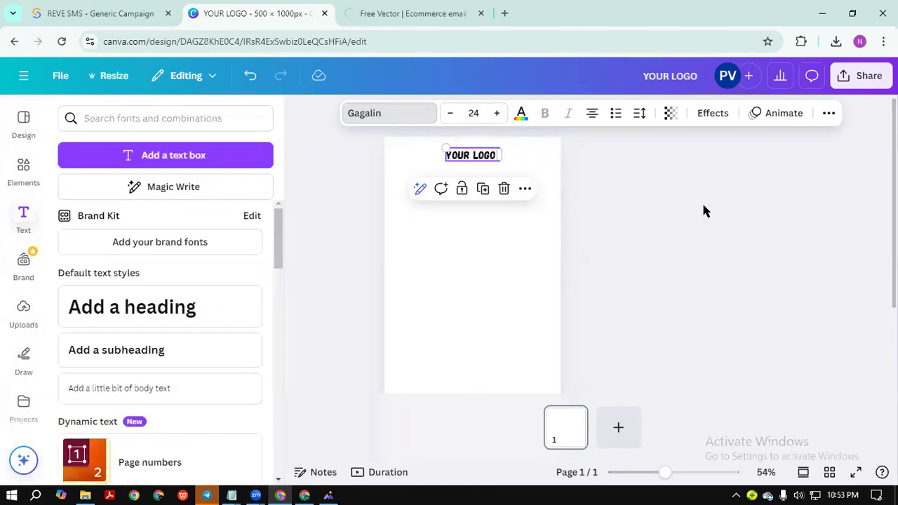
Widen the logo's letter spacing to 234.
{"action": "left_click", "coordinate": [491, 157]}
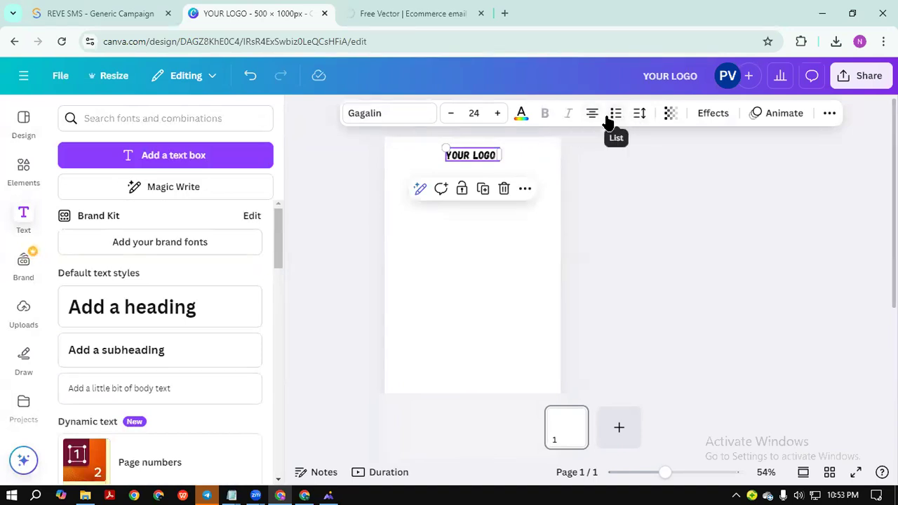
{"action": "left_click", "coordinate": [639, 118]}
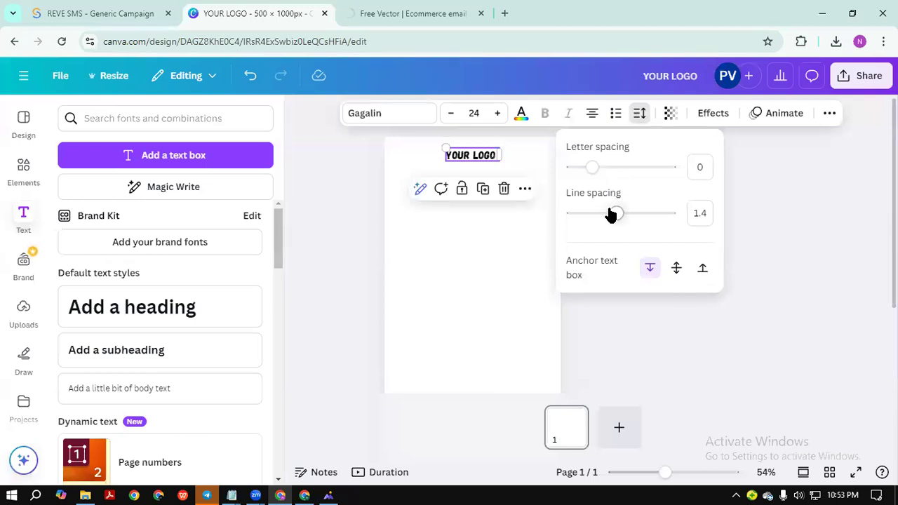
{"action": "left_click", "coordinate": [595, 166]}
{"action": "left_click_drag", "start_coordinate": [595, 166], "coordinate": [614, 165]}
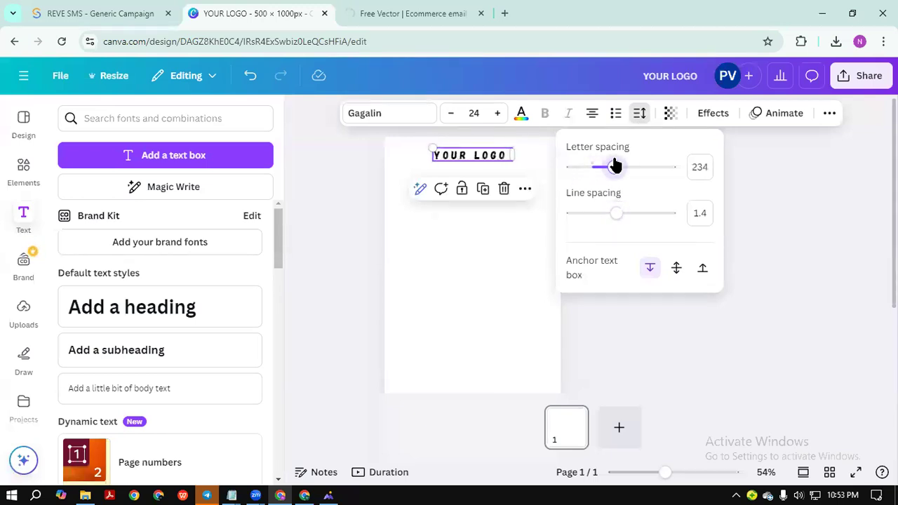
{"action": "left_click", "coordinate": [767, 183]}
Shrink the YOUR LOGO text slightly and recentre it at the top of the page.
{"action": "left_click", "coordinate": [455, 176]}
{"action": "left_click", "coordinate": [471, 158]}
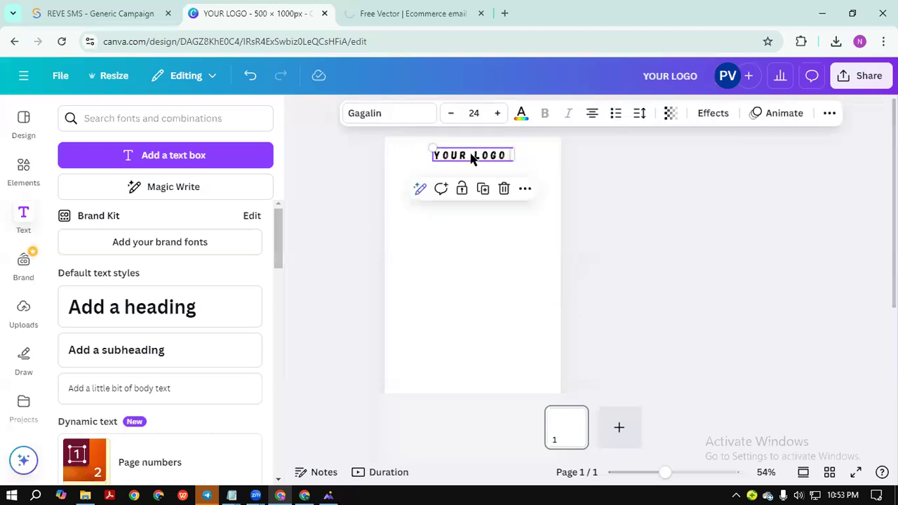
{"action": "left_click_drag", "start_coordinate": [473, 157], "coordinate": [477, 149]}
{"action": "left_click", "coordinate": [450, 114]}
{"action": "left_click", "coordinate": [474, 172]}
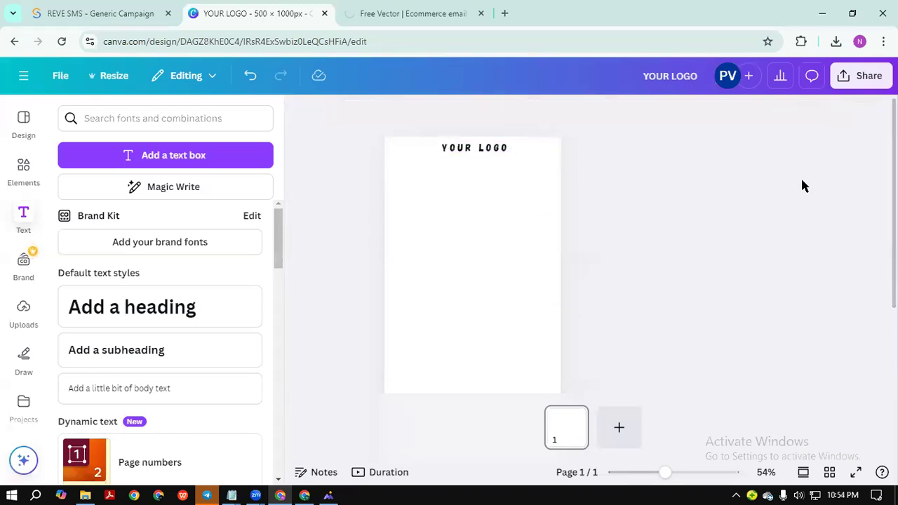
{"action": "left_click", "coordinate": [474, 148]}
{"action": "left_click_drag", "start_coordinate": [474, 150], "coordinate": [470, 151]}
{"action": "left_click", "coordinate": [340, 394]}
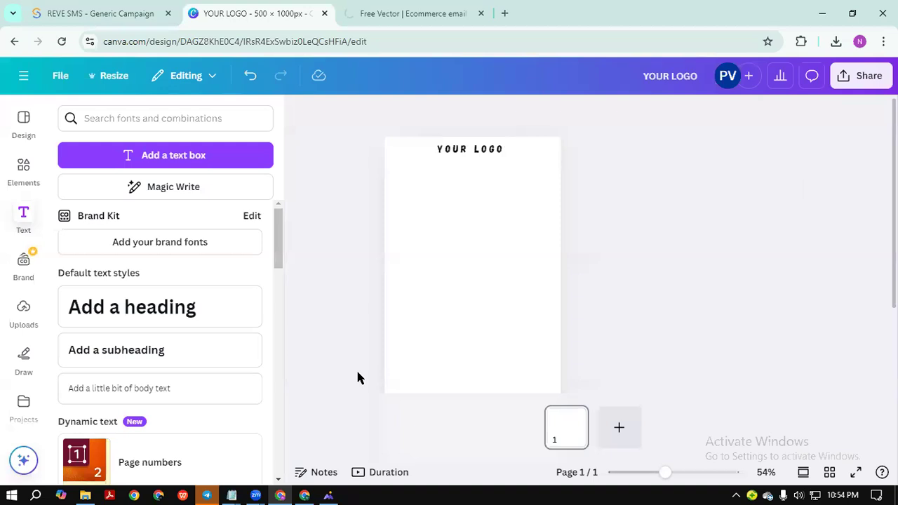
Select the whole email page.
{"action": "left_click", "coordinate": [682, 202]}
{"action": "scroll", "coordinate": [481, 315], "scroll_direction": "down", "scroll_amount": 2}
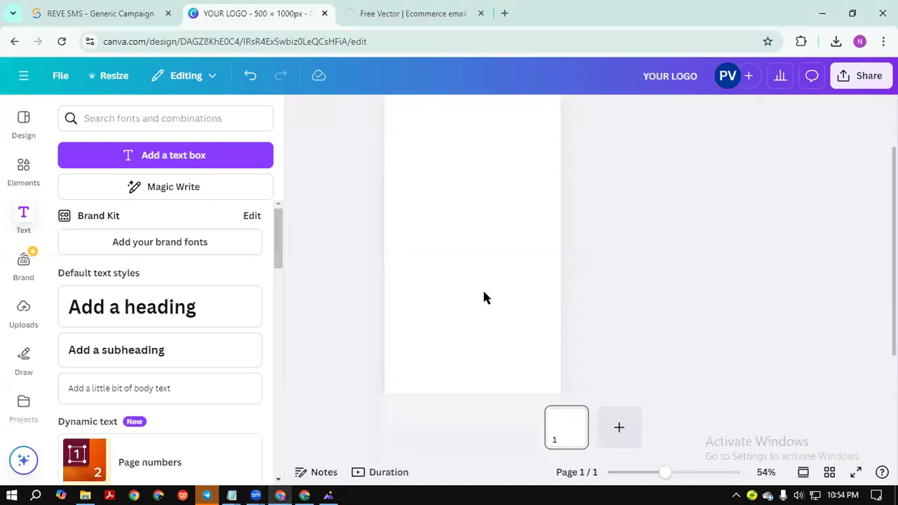
{"action": "scroll", "coordinate": [483, 287], "scroll_direction": "up", "scroll_amount": 1}
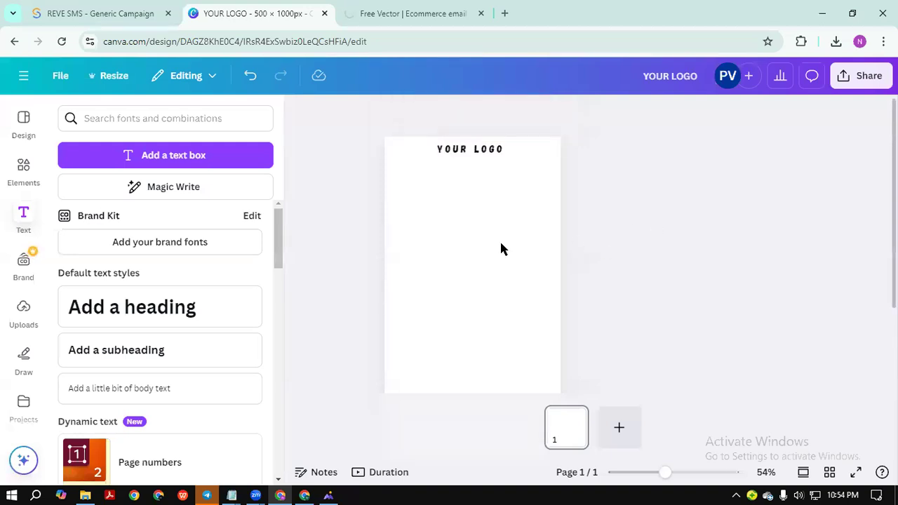
{"action": "left_click", "coordinate": [463, 247]}
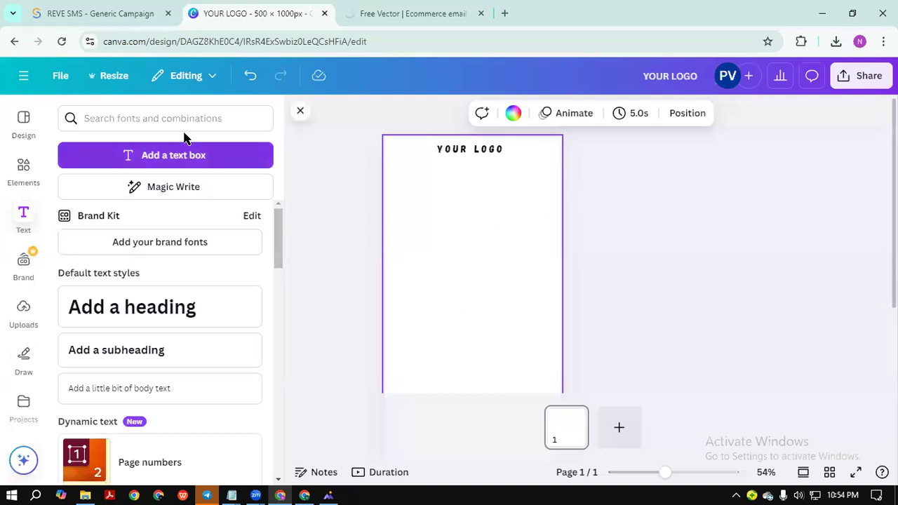
In a new browser tab, search Google Images for 'ecommerce'.
{"action": "left_click", "coordinate": [505, 13]}
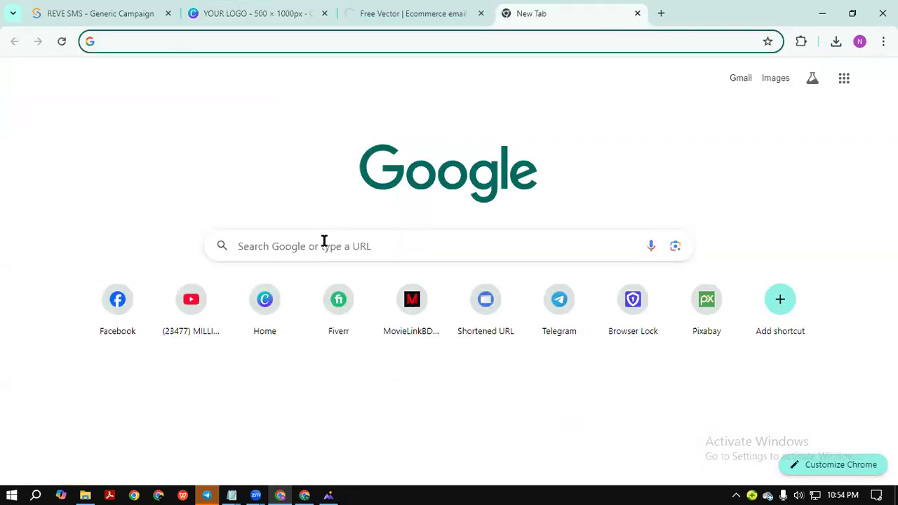
{"action": "left_click", "coordinate": [320, 242]}
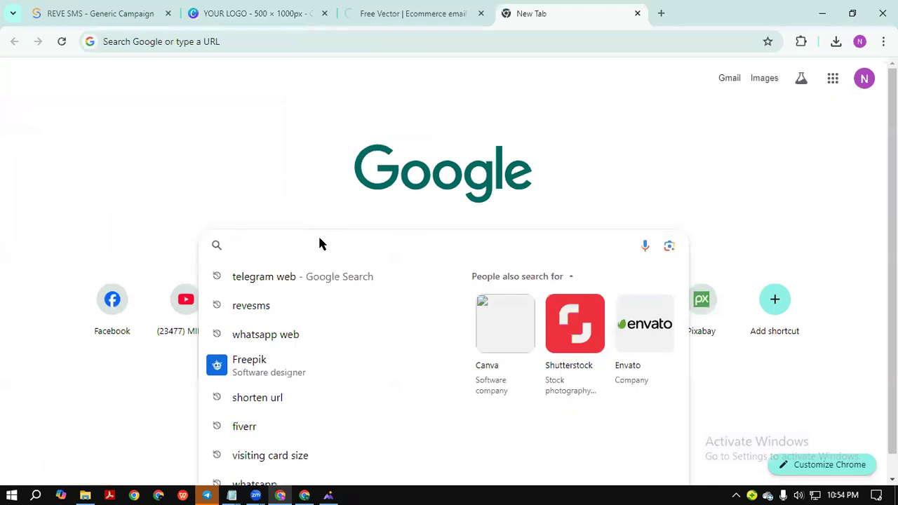
{"action": "type", "text": "e"}
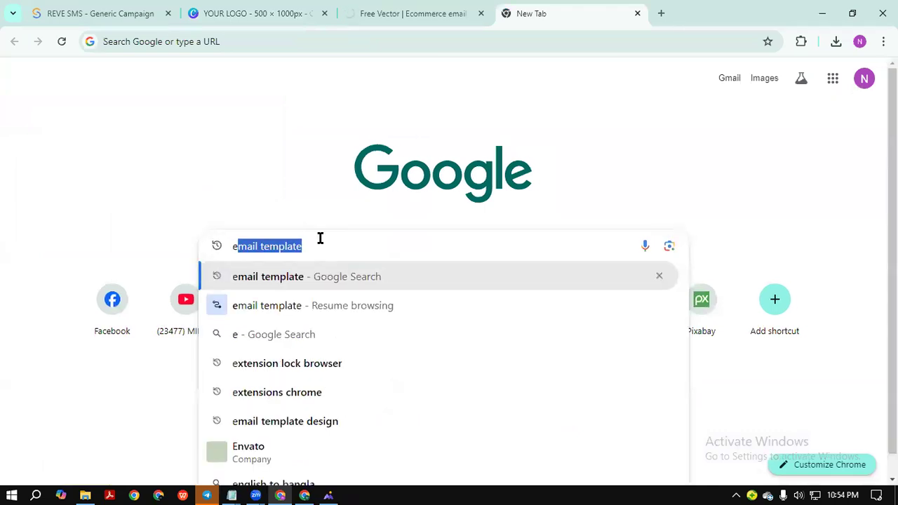
{"action": "type", "text": "commerce"}
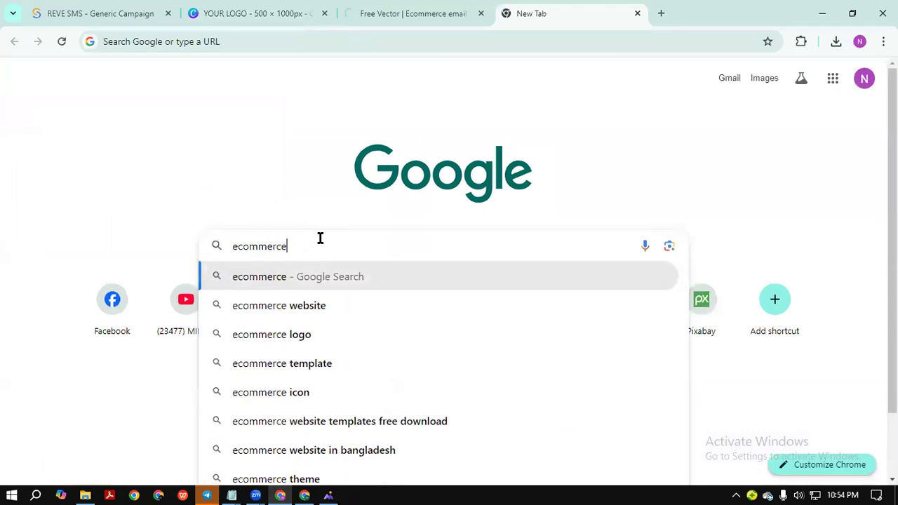
{"action": "key", "text": "Return"}
{"action": "left_click", "coordinate": [164, 137]}
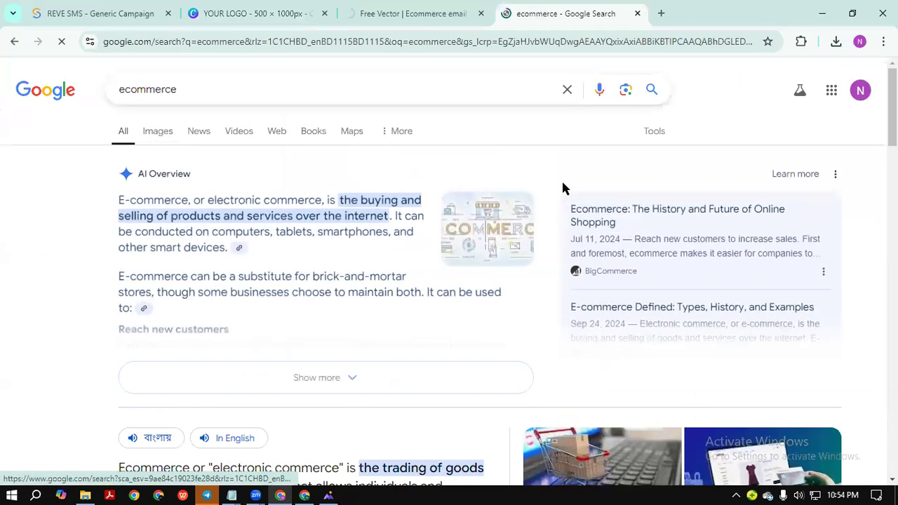
{"action": "scroll", "coordinate": [437, 172], "scroll_direction": "down", "scroll_amount": 3}
{"action": "scroll", "coordinate": [437, 172], "scroll_direction": "up", "scroll_amount": 3}
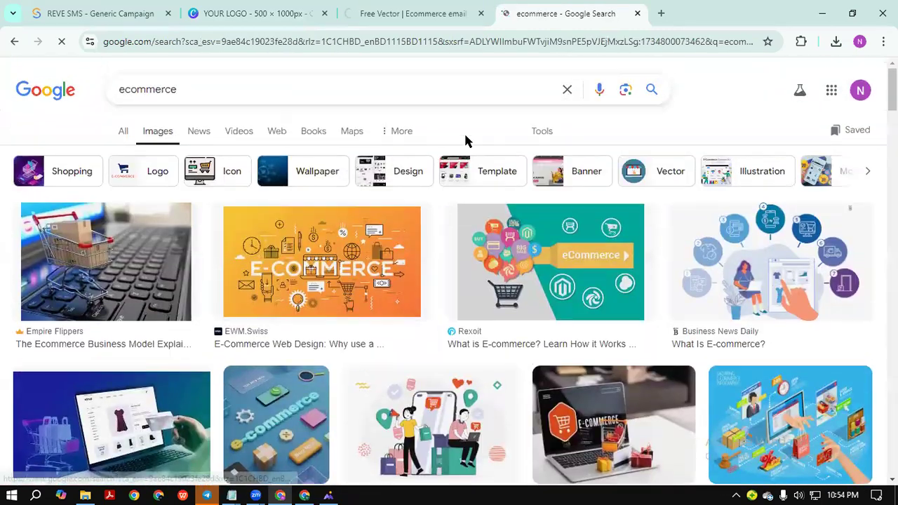
Change the image search to 'shopping' and browse the results.
{"action": "left_click_drag", "start_coordinate": [194, 90], "coordinate": [16, 96]}
{"action": "key", "text": "BackSpace"}
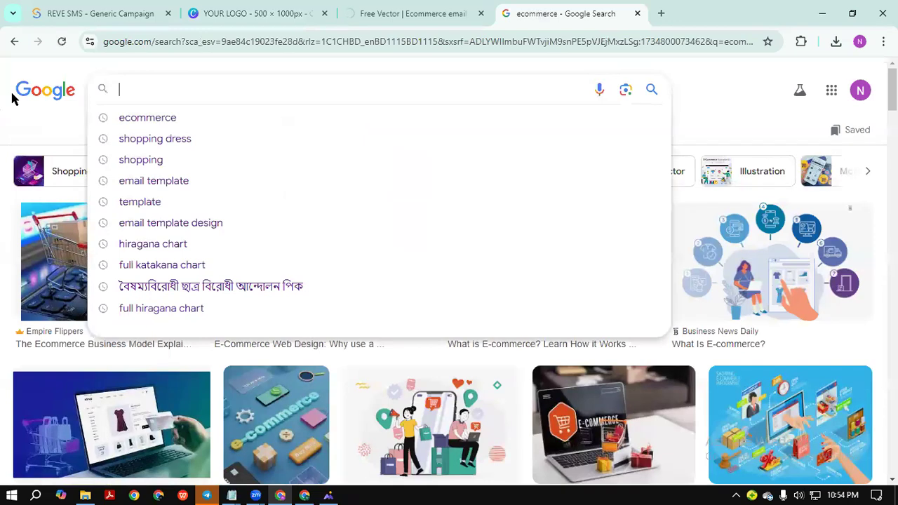
{"action": "type", "text": "shoppoi"}
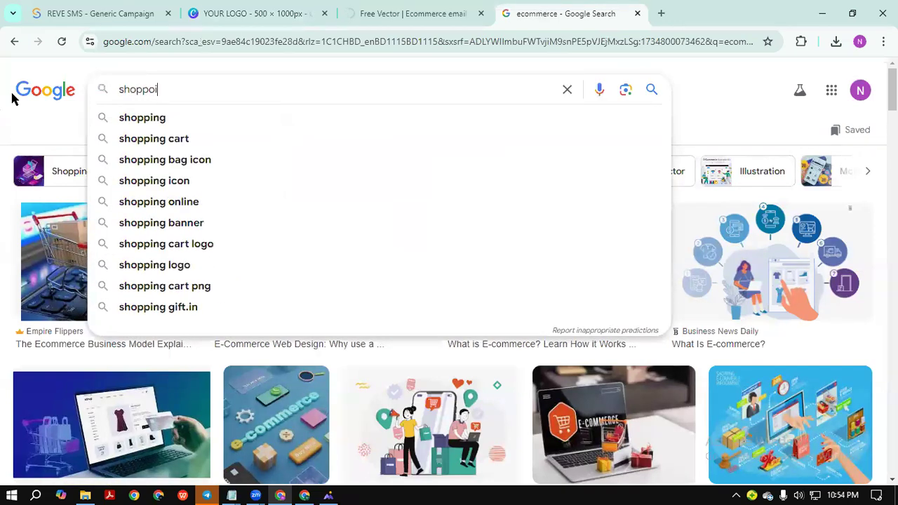
{"action": "type", "text": "n"}
{"action": "left_click", "coordinate": [124, 119]}
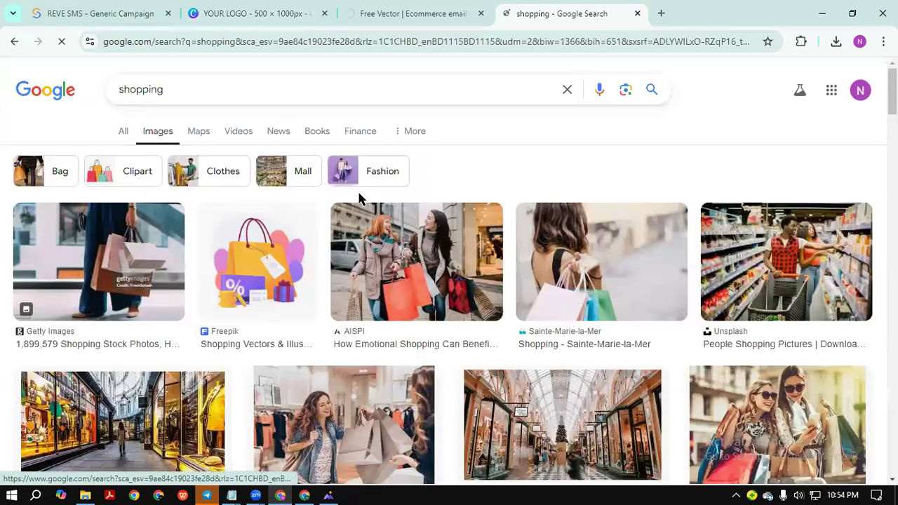
{"action": "scroll", "coordinate": [359, 200], "scroll_direction": "down", "scroll_amount": 7}
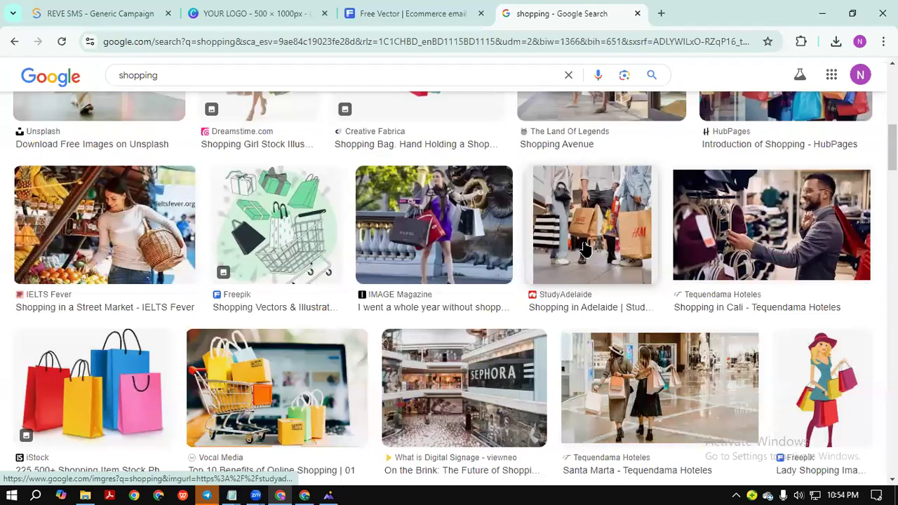
{"action": "scroll", "coordinate": [584, 247], "scroll_direction": "down", "scroll_amount": 5}
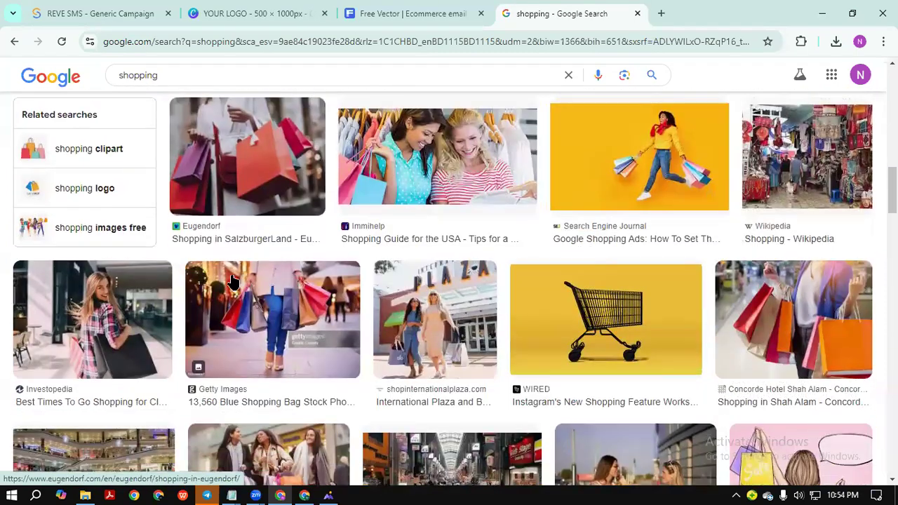
{"action": "scroll", "coordinate": [508, 247], "scroll_direction": "down", "scroll_amount": 5}
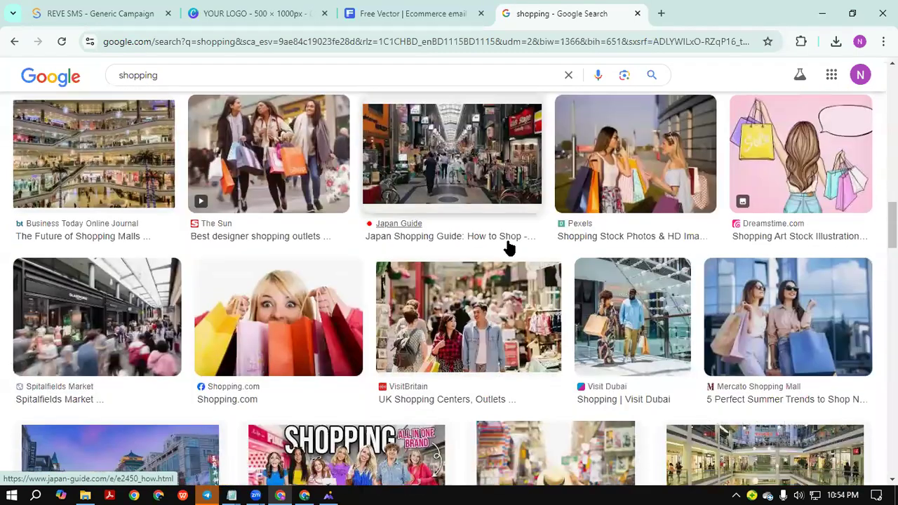
{"action": "scroll", "coordinate": [534, 241], "scroll_direction": "down", "scroll_amount": 4}
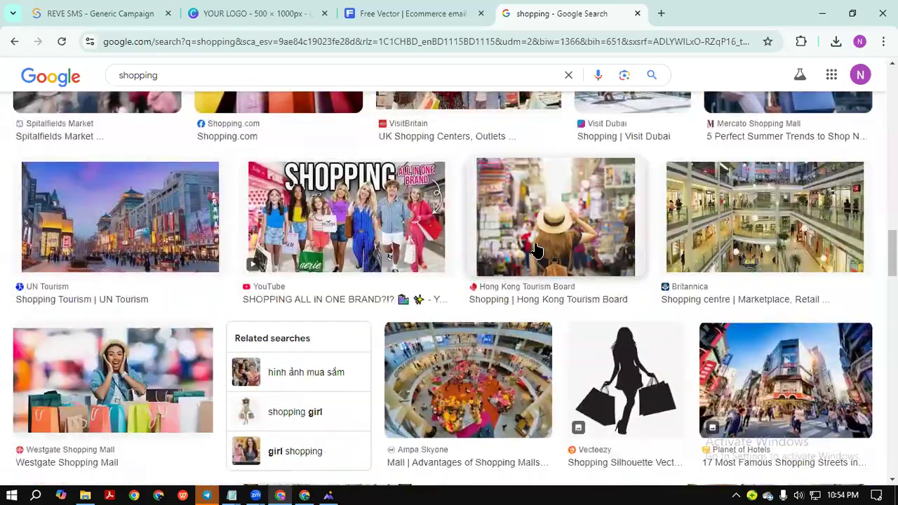
{"action": "scroll", "coordinate": [535, 245], "scroll_direction": "up", "scroll_amount": 1}
{"action": "scroll", "coordinate": [535, 249], "scroll_direction": "down", "scroll_amount": 1}
{"action": "scroll", "coordinate": [535, 249], "scroll_direction": "down", "scroll_amount": 10}
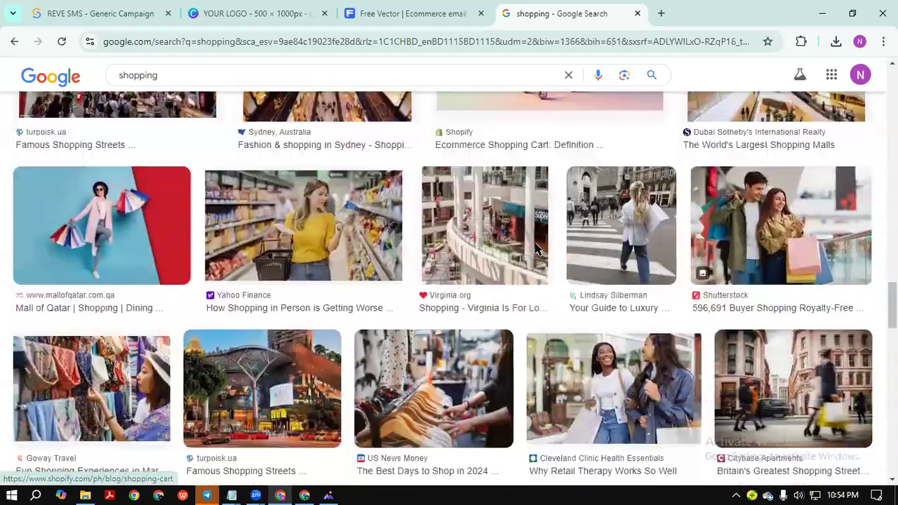
{"action": "scroll", "coordinate": [538, 249], "scroll_direction": "up", "scroll_amount": 2}
{"action": "scroll", "coordinate": [539, 249], "scroll_direction": "down", "scroll_amount": 4}
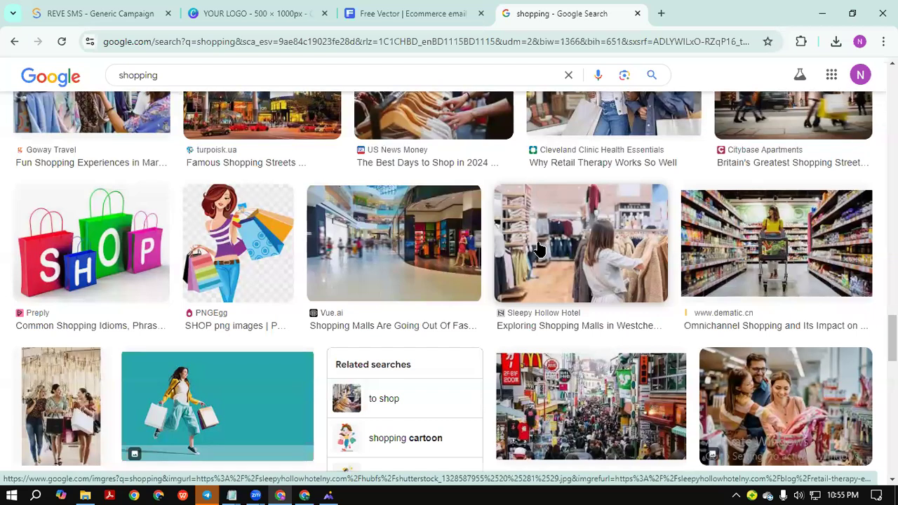
{"action": "scroll", "coordinate": [202, 307], "scroll_direction": "up", "scroll_amount": 2}
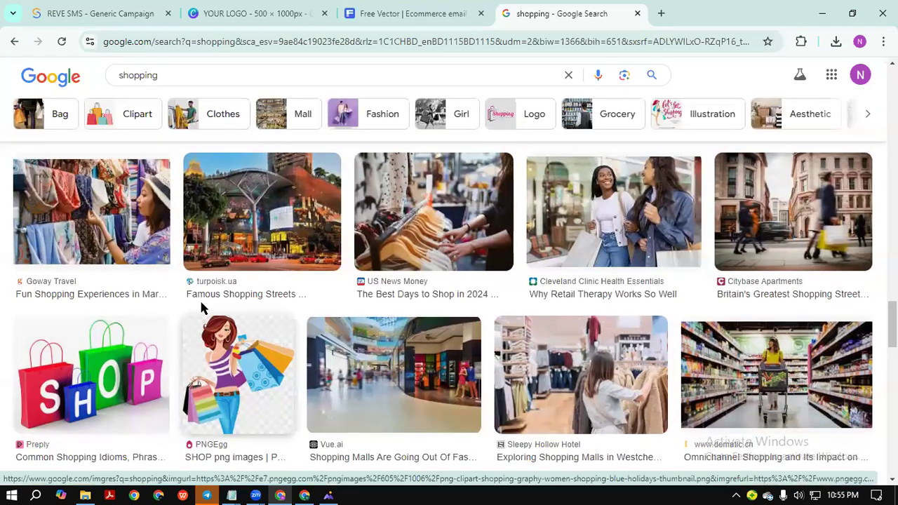
{"action": "scroll", "coordinate": [336, 225], "scroll_direction": "down", "scroll_amount": 6}
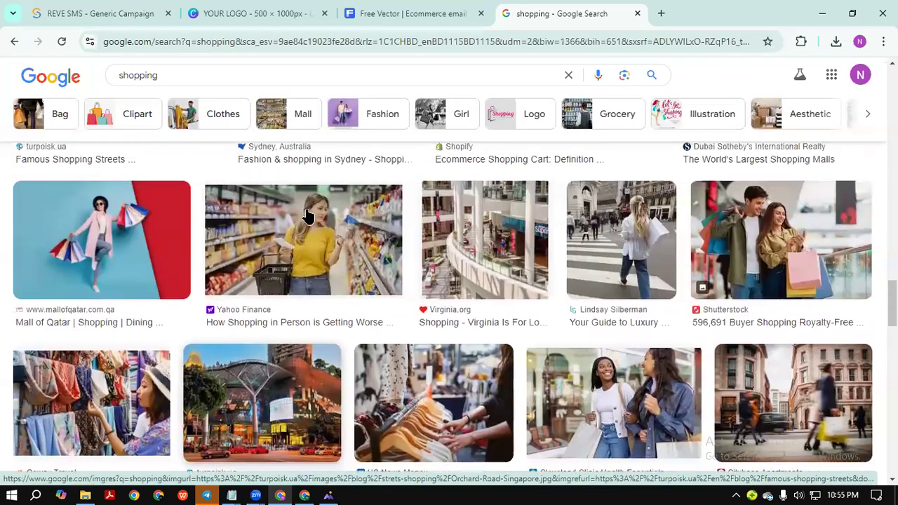
{"action": "scroll", "coordinate": [435, 242], "scroll_direction": "up", "scroll_amount": 2}
{"action": "scroll", "coordinate": [443, 243], "scroll_direction": "up", "scroll_amount": 4}
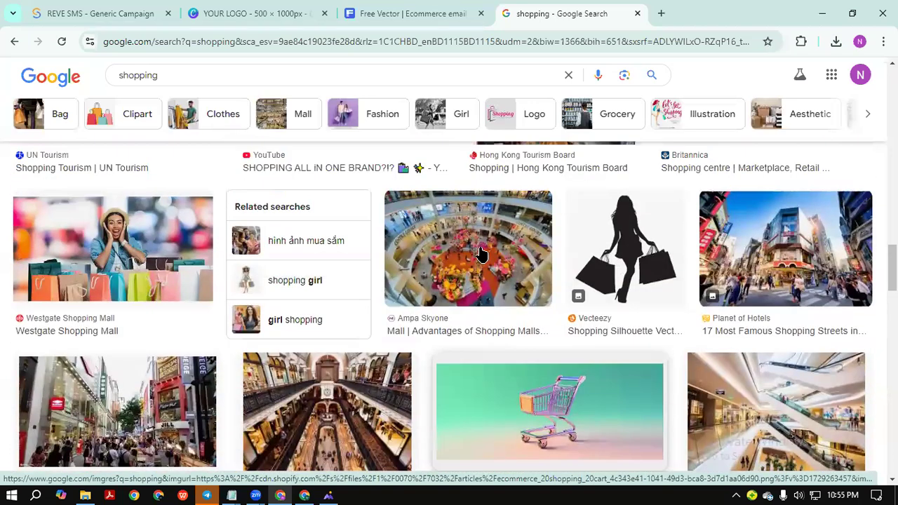
{"action": "scroll", "coordinate": [365, 210], "scroll_direction": "up", "scroll_amount": 1}
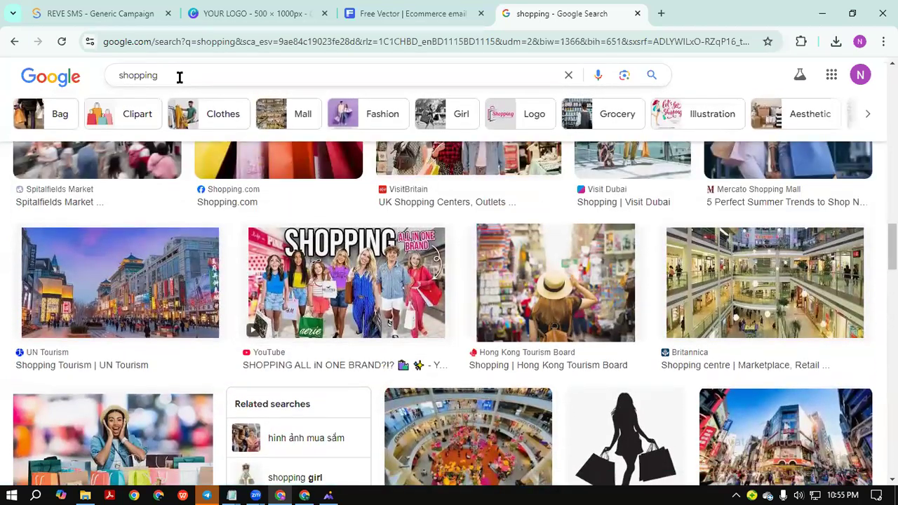
Search images for 'shopping dress' and copy the Traders Magazine white-dress store photo.
{"action": "left_click", "coordinate": [168, 75]}
{"action": "left_click", "coordinate": [162, 99]}
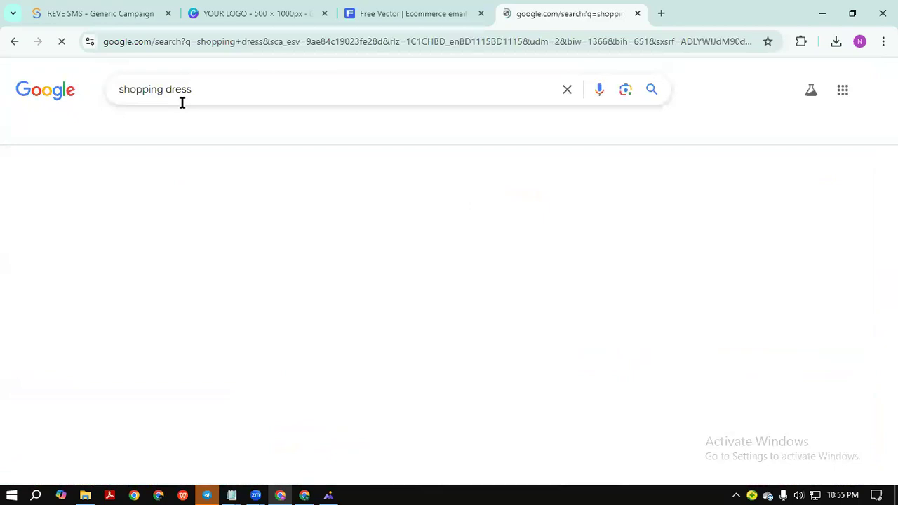
{"action": "scroll", "coordinate": [572, 237], "scroll_direction": "down", "scroll_amount": 10}
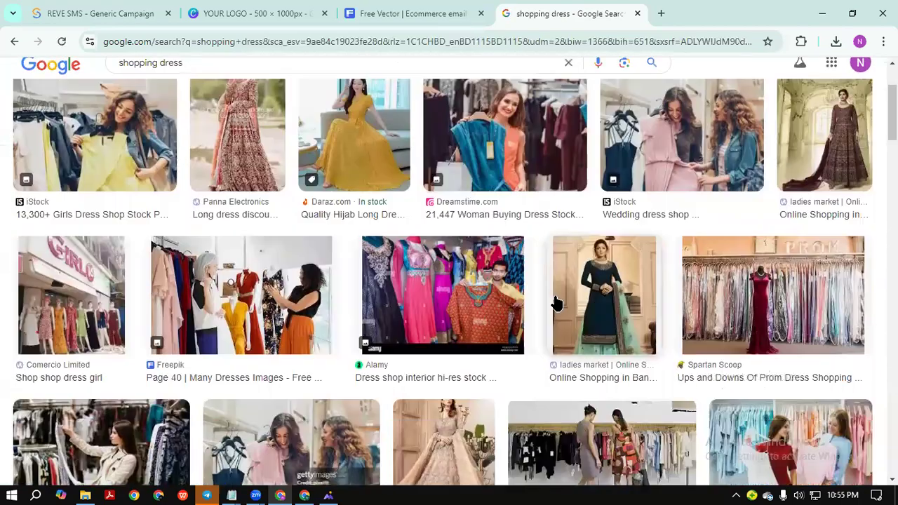
{"action": "scroll", "coordinate": [443, 225], "scroll_direction": "down", "scroll_amount": 5}
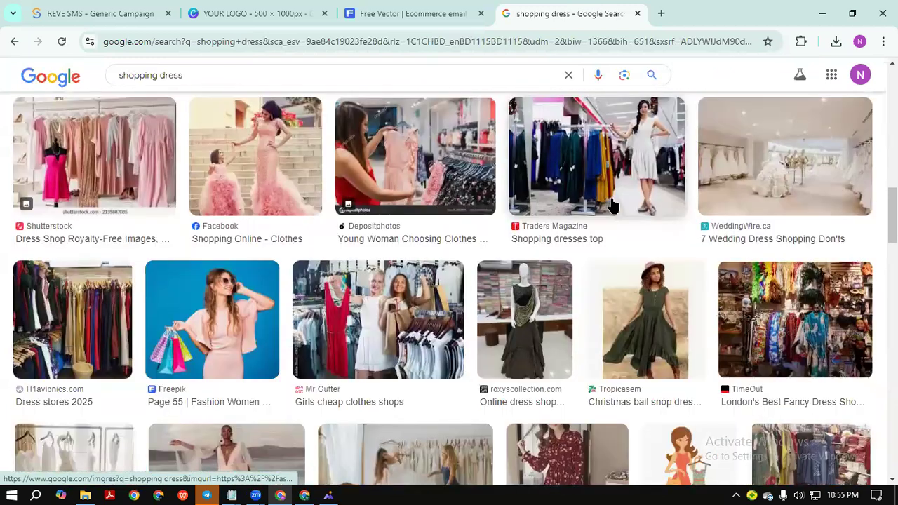
{"action": "left_click", "coordinate": [613, 176]}
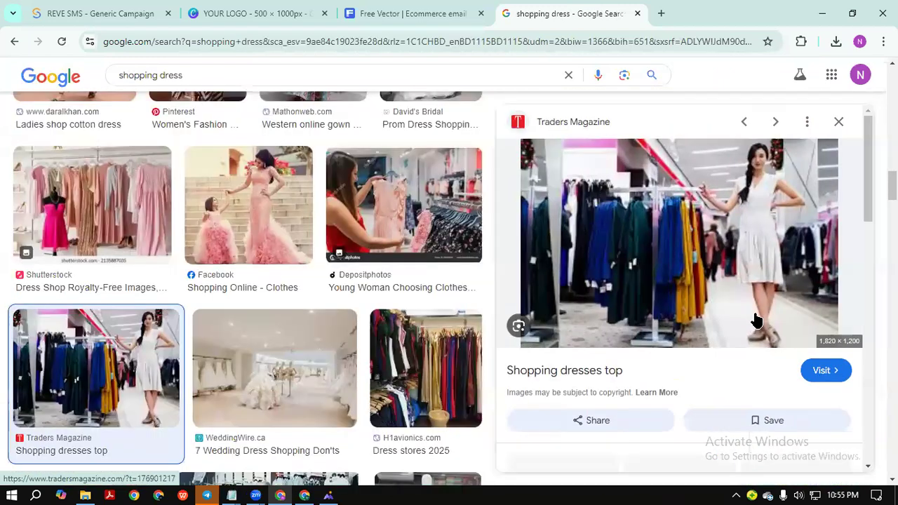
{"action": "right_click", "coordinate": [697, 297]}
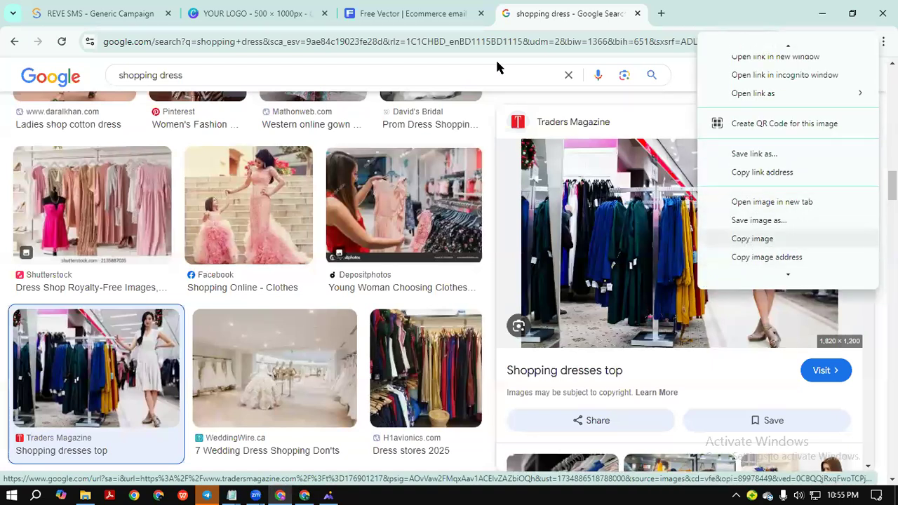
{"action": "left_click", "coordinate": [197, 8]}
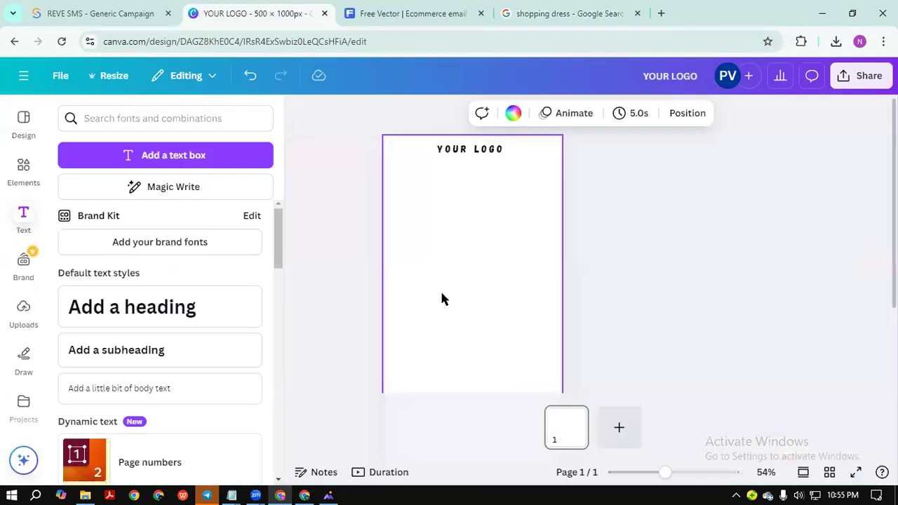
Paste the store photo, move it under YOUR LOGO and enlarge it toward the page edges.
{"action": "key", "text": "ctrl+v"}
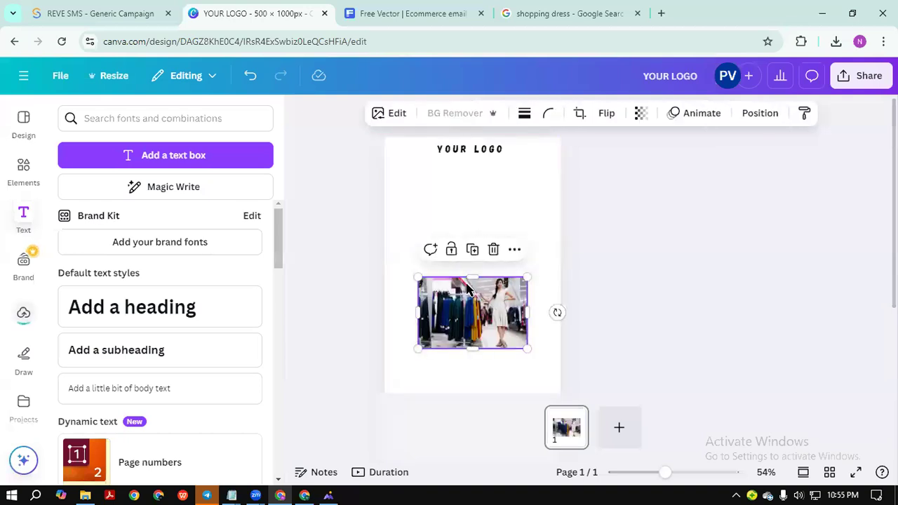
{"action": "left_click_drag", "start_coordinate": [447, 317], "coordinate": [432, 208]}
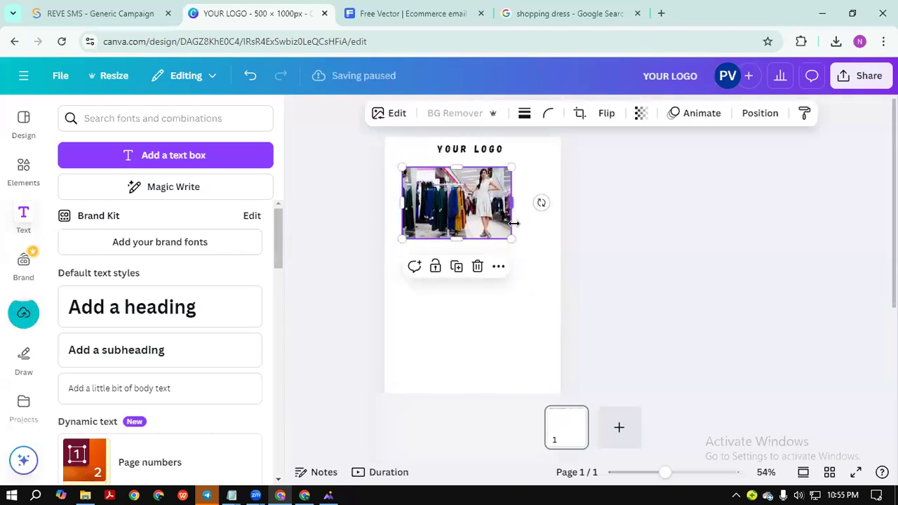
{"action": "left_click_drag", "start_coordinate": [524, 247], "coordinate": [549, 266]}
{"action": "left_click_drag", "start_coordinate": [497, 234], "coordinate": [481, 232]}
{"action": "mouse_move", "coordinate": [530, 261]}
{"action": "left_mouse_down"}
{"action": "mouse_move", "coordinate": [563, 271]}
{"action": "mouse_move", "coordinate": [561, 280]}
{"action": "mouse_move", "coordinate": [534, 263]}
{"action": "left_mouse_up"}
{"action": "left_click_drag", "start_coordinate": [458, 259], "coordinate": [458, 254]}
{"action": "left_click_drag", "start_coordinate": [384, 164], "coordinate": [393, 169]}
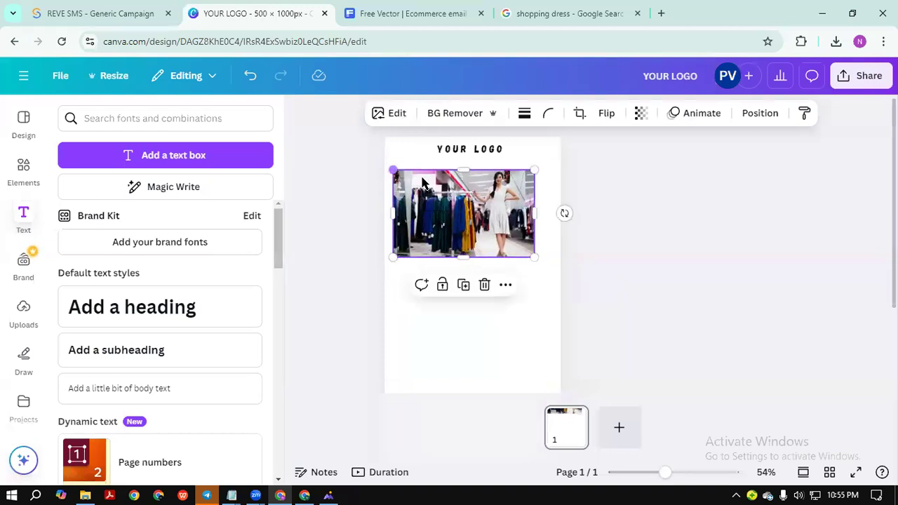
{"action": "left_click_drag", "start_coordinate": [532, 210], "coordinate": [548, 211]}
{"action": "left_click_drag", "start_coordinate": [550, 256], "coordinate": [564, 267]}
{"action": "left_click_drag", "start_coordinate": [508, 243], "coordinate": [502, 243]}
{"action": "left_click_drag", "start_coordinate": [559, 266], "coordinate": [560, 267]}
Stretch the photo to the full page width, nudge it up, and compare with the reference template.
{"action": "left_click", "coordinate": [569, 235]}
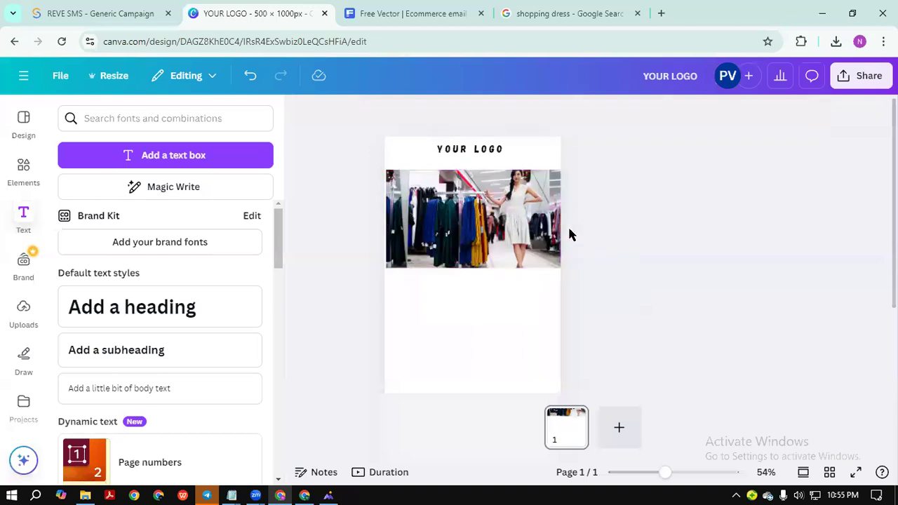
{"action": "left_click", "coordinate": [499, 219]}
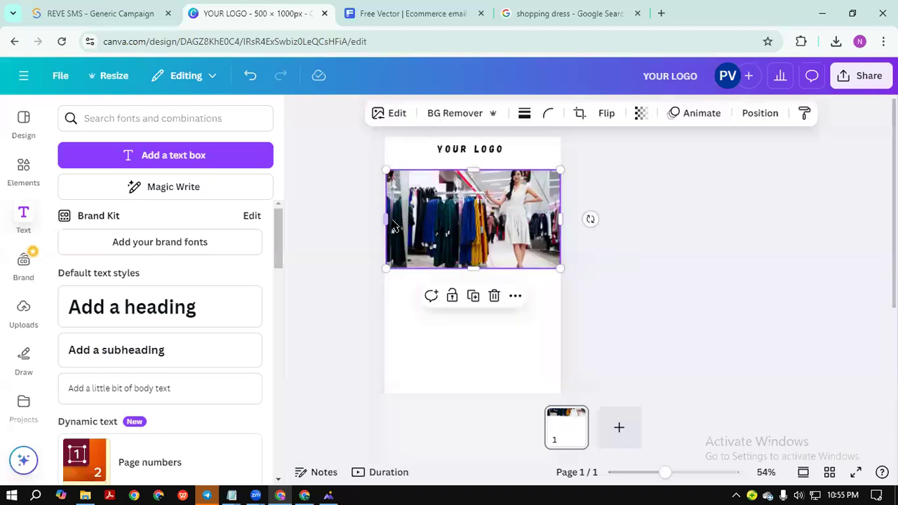
{"action": "left_click_drag", "start_coordinate": [387, 220], "coordinate": [382, 219]}
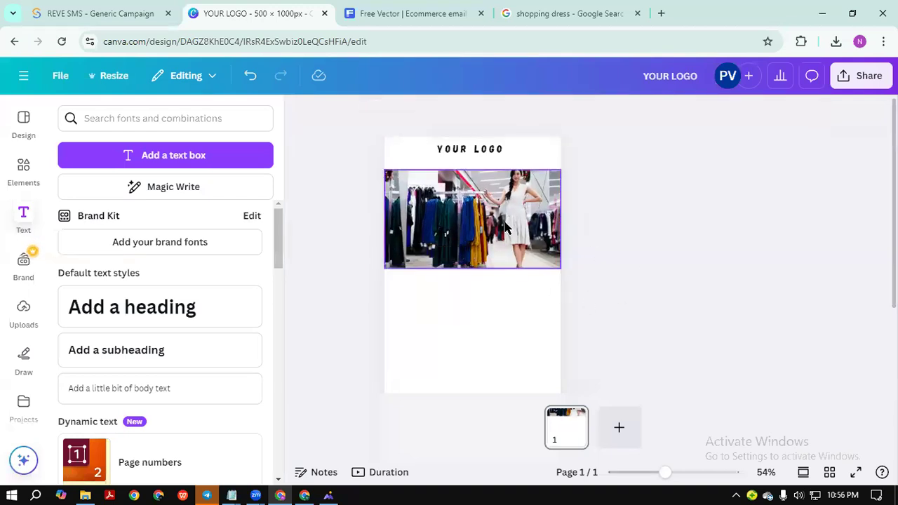
{"action": "left_click_drag", "start_coordinate": [506, 221], "coordinate": [505, 217]}
{"action": "left_click", "coordinate": [663, 242]}
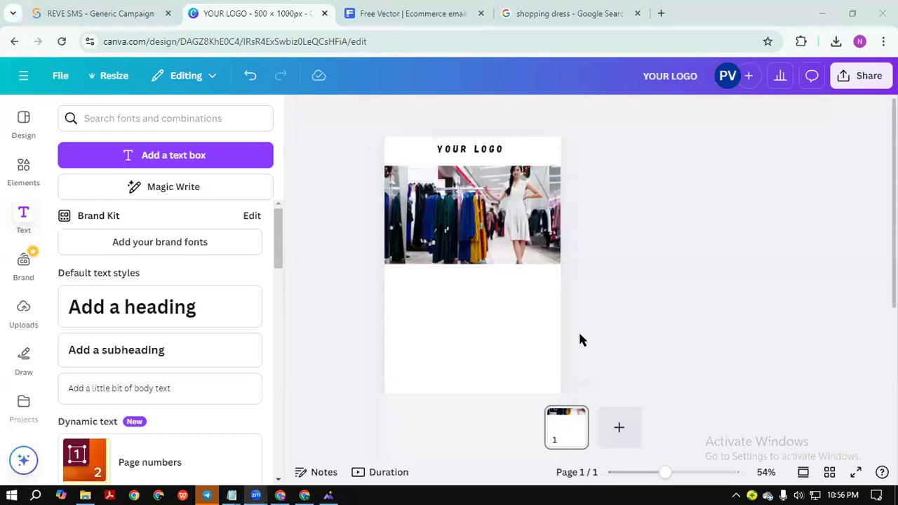
{"action": "left_click", "coordinate": [490, 245]}
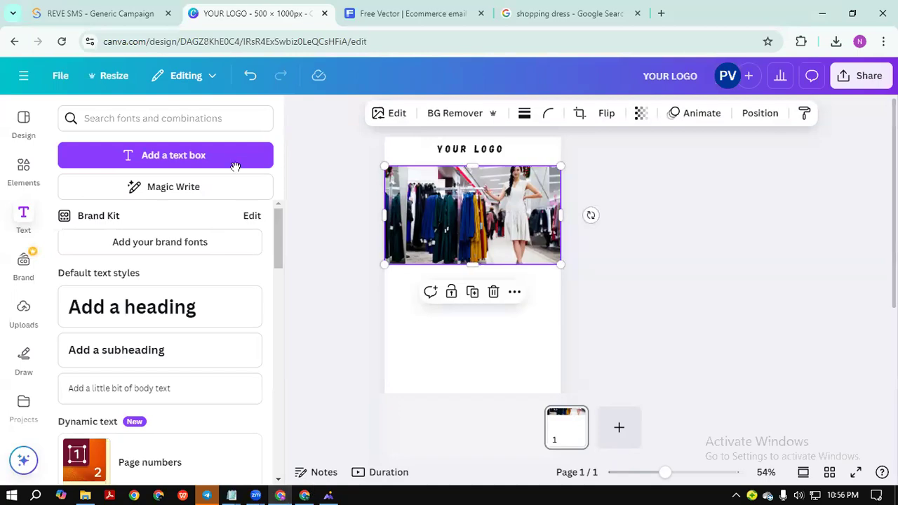
{"action": "key", "text": "alt+Tab"}
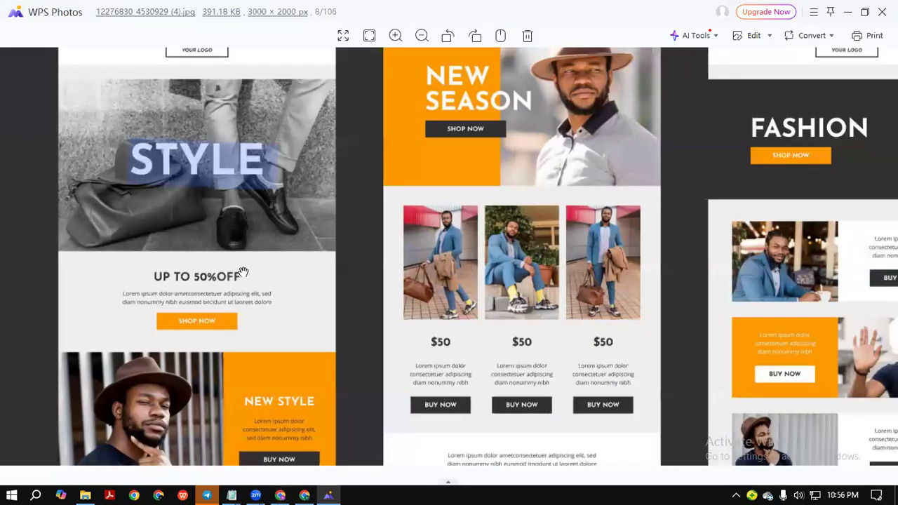
{"action": "left_click", "coordinate": [847, 14]}
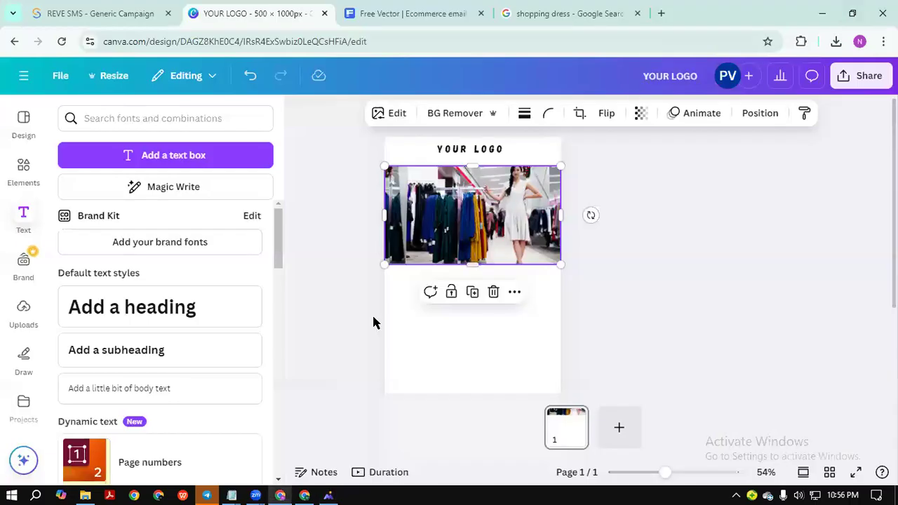
Add a heading text box below the photo reading 'UP TO 50% OFF'.
{"action": "scroll", "coordinate": [653, 312], "scroll_direction": "down", "scroll_amount": 3}
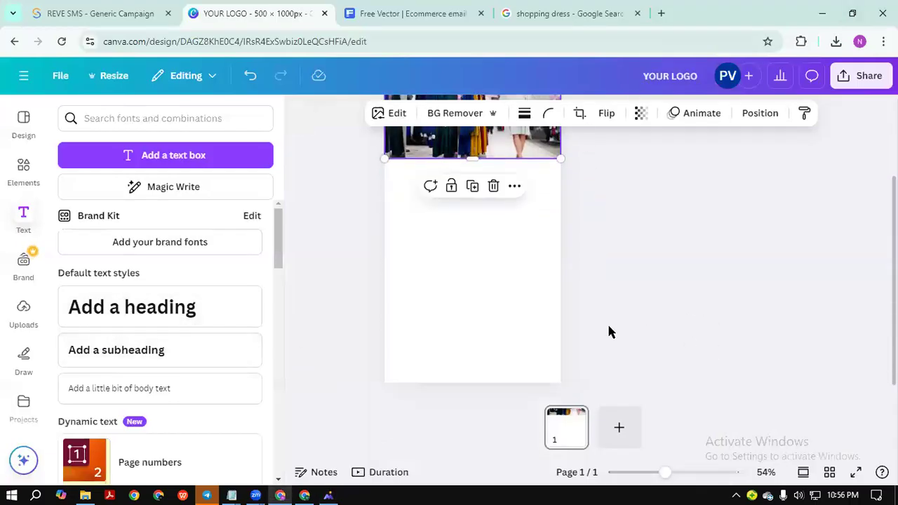
{"action": "left_click", "coordinate": [686, 283]}
{"action": "left_click_drag", "start_coordinate": [130, 311], "coordinate": [481, 190]}
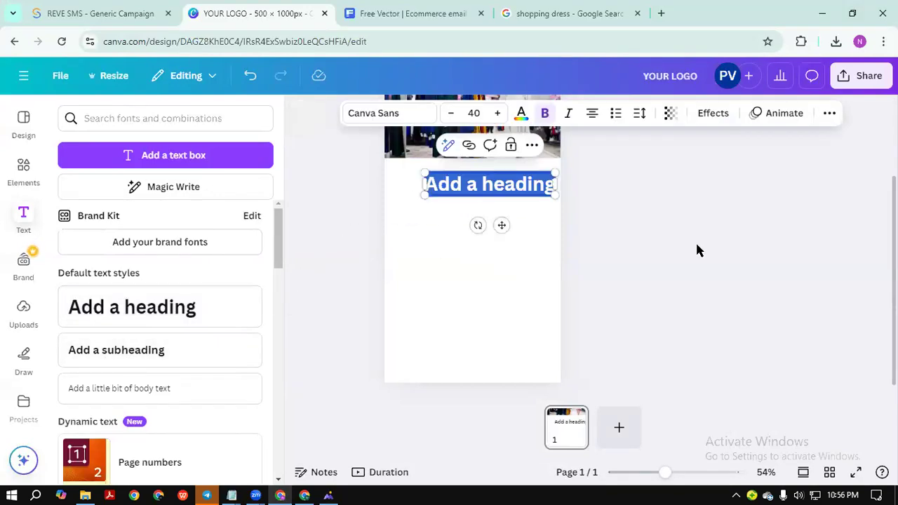
{"action": "scroll", "coordinate": [695, 241], "scroll_direction": "up", "scroll_amount": 3}
{"action": "mouse_move", "coordinate": [663, 472]}
{"action": "left_mouse_down"}
{"action": "mouse_move", "coordinate": [649, 472]}
{"action": "mouse_move", "coordinate": [663, 472]}
{"action": "left_mouse_up"}
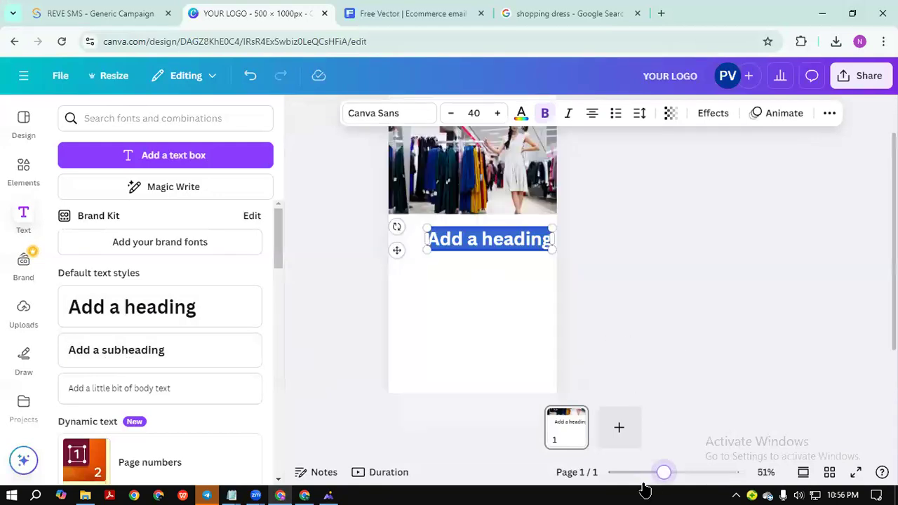
{"action": "left_click", "coordinate": [686, 348]}
{"action": "left_click_drag", "start_coordinate": [506, 249], "coordinate": [482, 237]}
{"action": "double_click", "coordinate": [482, 236]}
{"action": "key", "text": "BackSpace"}
{"action": "type", "text": "UP "}
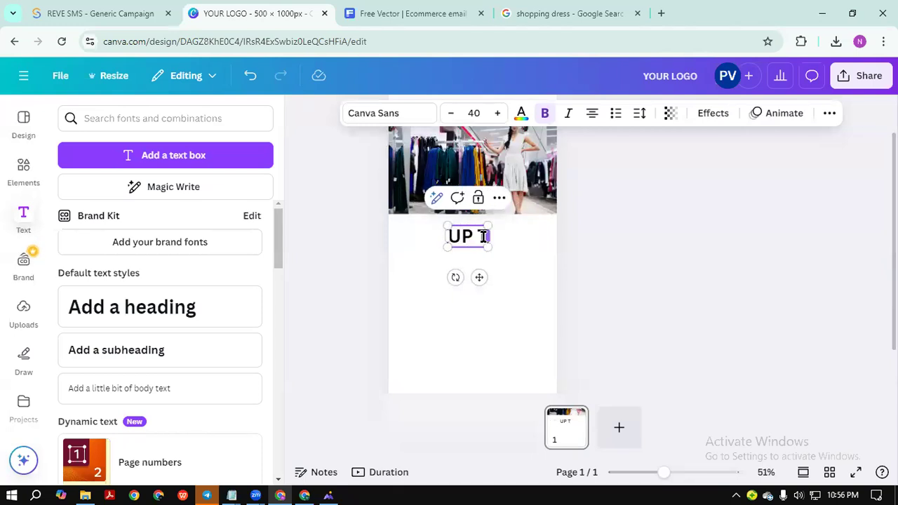
{"action": "type", "text": "TO"}
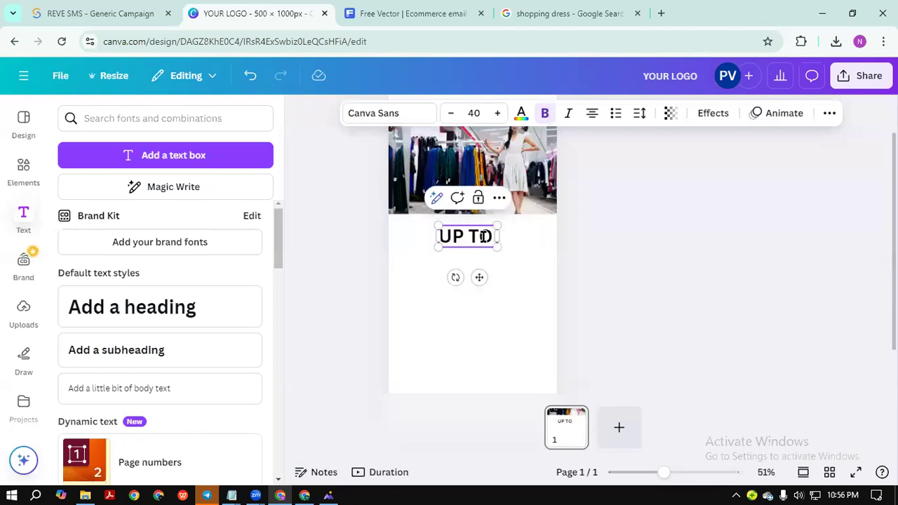
{"action": "type", "text": " 50% OFF"}
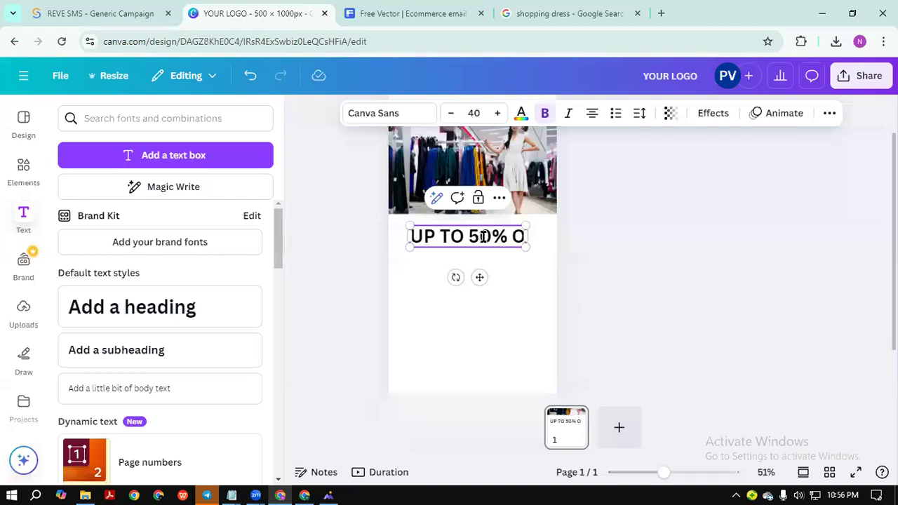
Shrink the heading's font size to 33 and centre it under the photo.
{"action": "left_click", "coordinate": [619, 264]}
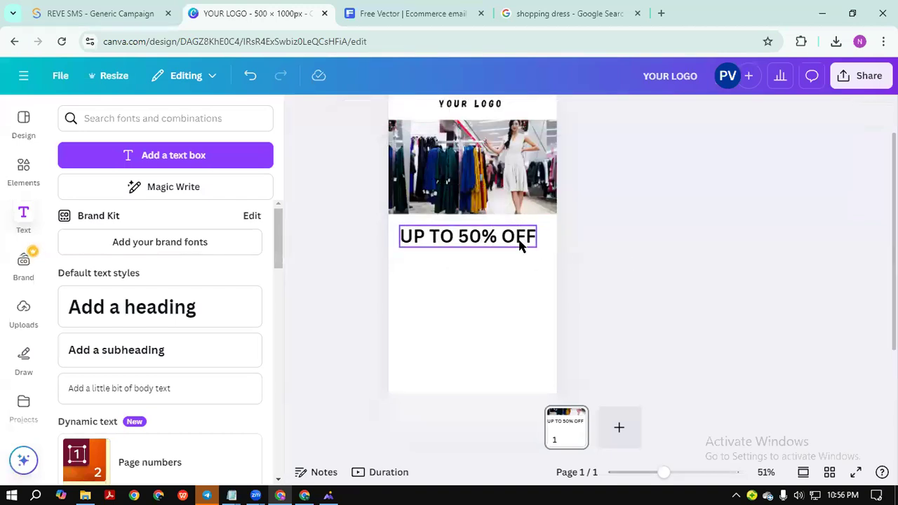
{"action": "left_click", "coordinate": [463, 236]}
{"action": "left_click", "coordinate": [449, 113]}
{"action": "left_click", "coordinate": [449, 113]}
{"action": "left_click", "coordinate": [449, 113]}
{"action": "left_click", "coordinate": [449, 112]}
{"action": "left_click", "coordinate": [449, 113]}
{"action": "left_click", "coordinate": [449, 113]}
{"action": "left_click", "coordinate": [449, 113]}
{"action": "left_click", "coordinate": [785, 241]}
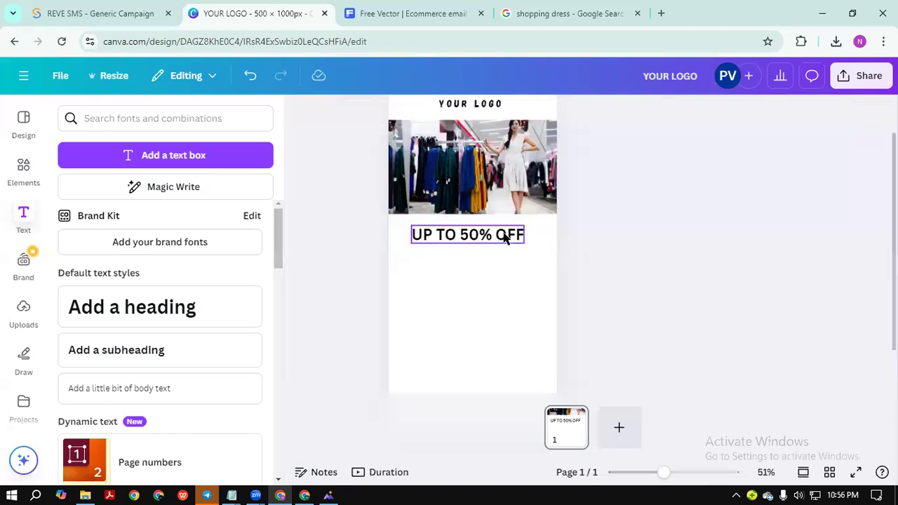
{"action": "left_click_drag", "start_coordinate": [504, 235], "coordinate": [509, 232]}
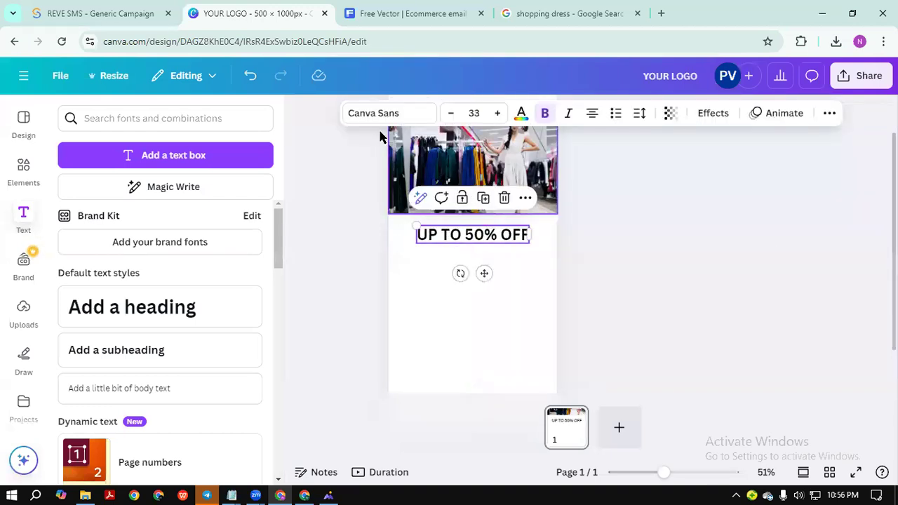
Set the heading's font to Anton and widen its letter spacing.
{"action": "left_click", "coordinate": [396, 113]}
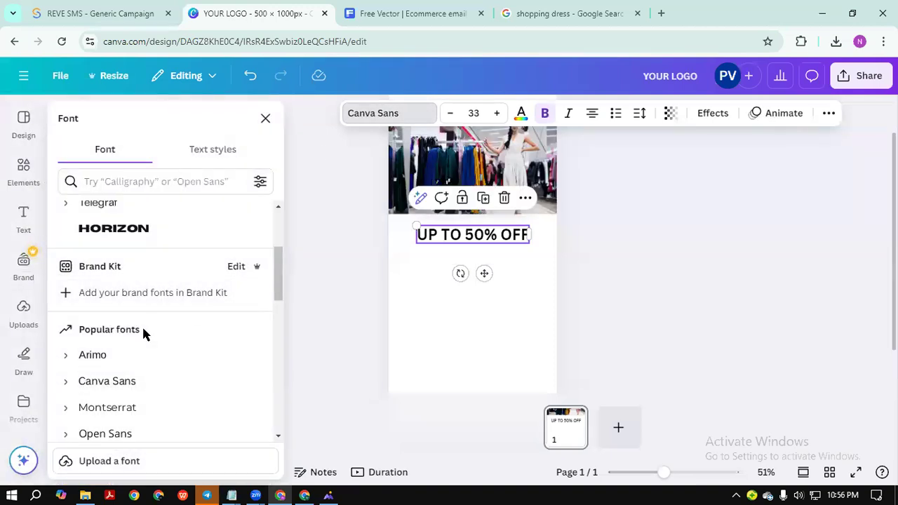
{"action": "scroll", "coordinate": [144, 337], "scroll_direction": "down", "scroll_amount": 2}
{"action": "left_click", "coordinate": [116, 407]}
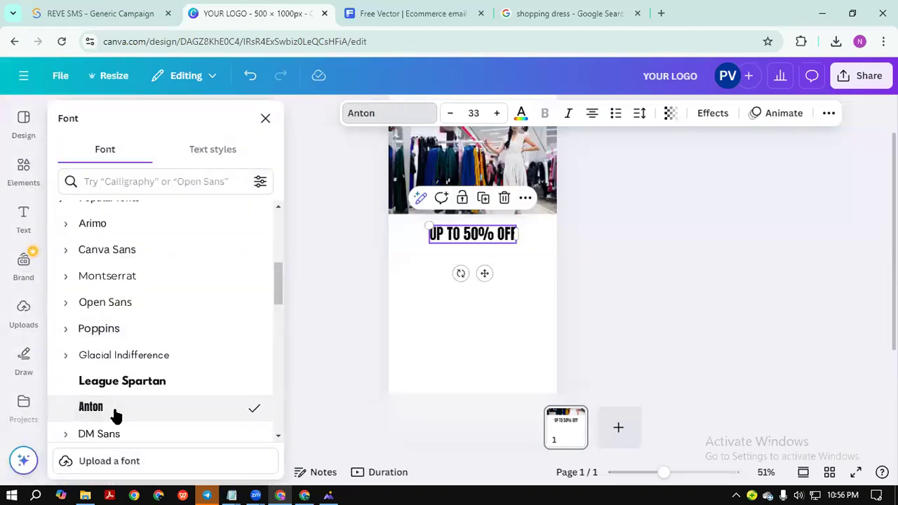
{"action": "left_click", "coordinate": [553, 246]}
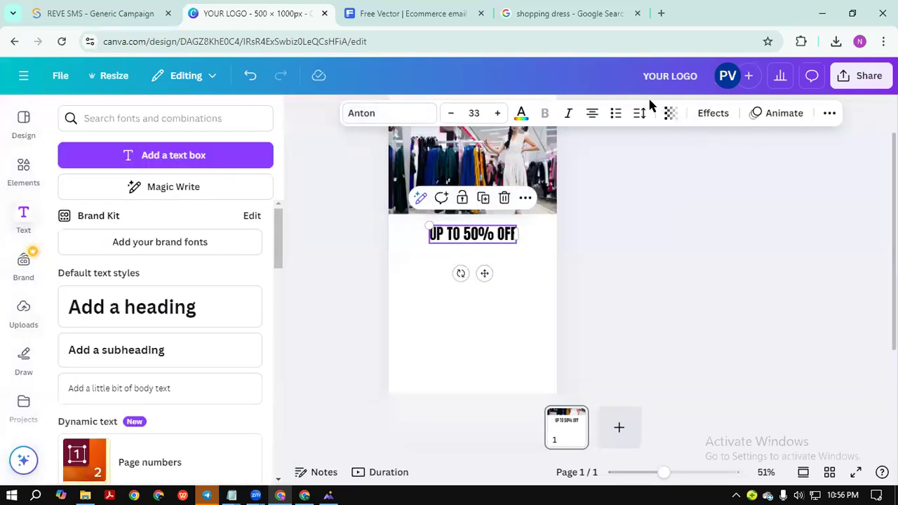
{"action": "left_click", "coordinate": [638, 113]}
{"action": "left_click_drag", "start_coordinate": [592, 167], "coordinate": [620, 167]}
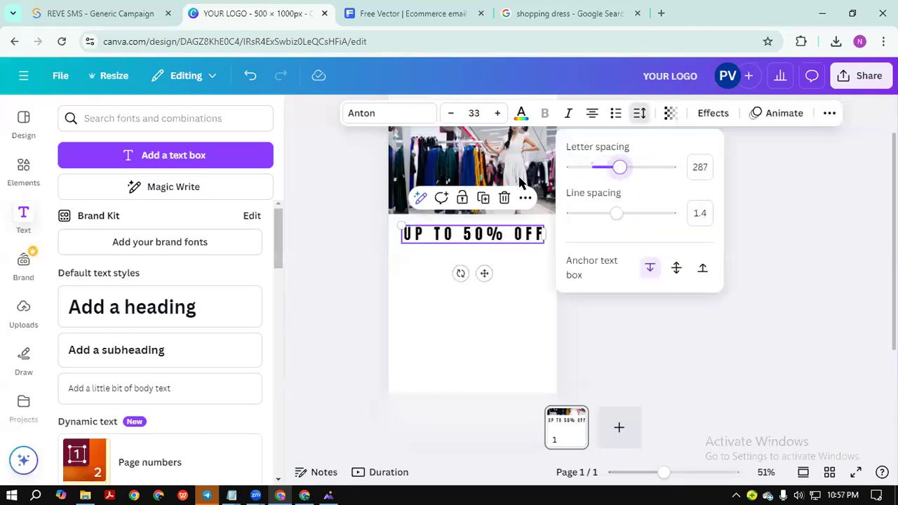
{"action": "left_click", "coordinate": [809, 173]}
Reduce the heading's font size to 30.
{"action": "left_click", "coordinate": [729, 221]}
{"action": "left_click", "coordinate": [491, 242]}
{"action": "left_click", "coordinate": [450, 113]}
{"action": "left_click", "coordinate": [450, 113]}
{"action": "left_click", "coordinate": [450, 113]}
{"action": "left_click", "coordinate": [722, 252]}
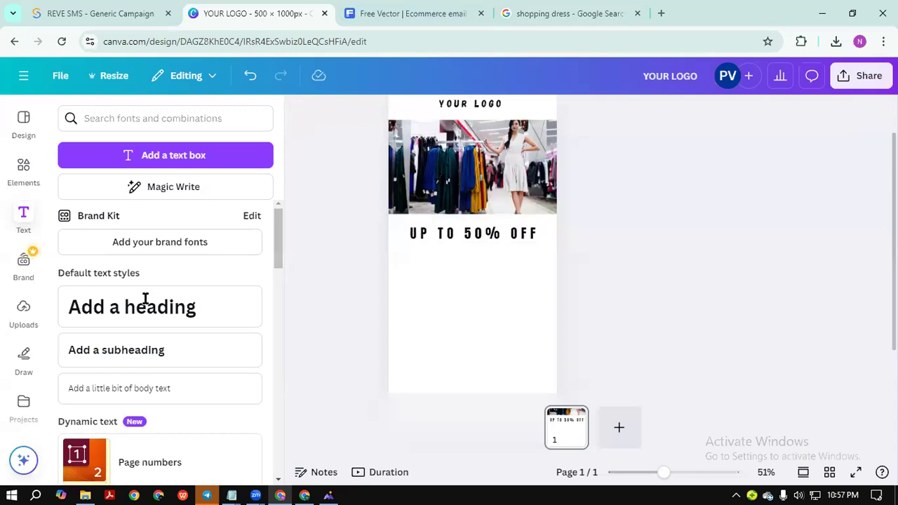
Check the reference template, then search Google for 'lorem ipsum' in a new tab.
{"action": "left_click", "coordinate": [328, 496]}
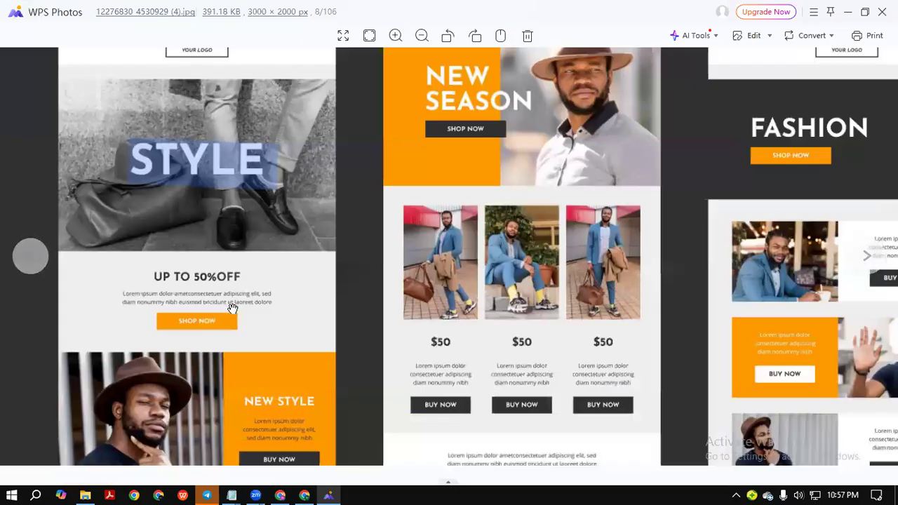
{"action": "left_click", "coordinate": [847, 15]}
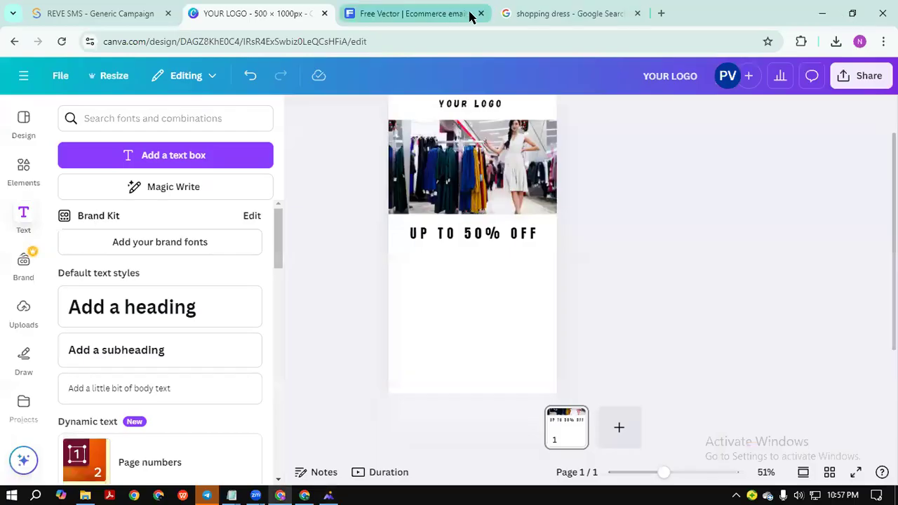
{"action": "left_click", "coordinate": [613, 14]}
{"action": "left_click", "coordinate": [661, 13]}
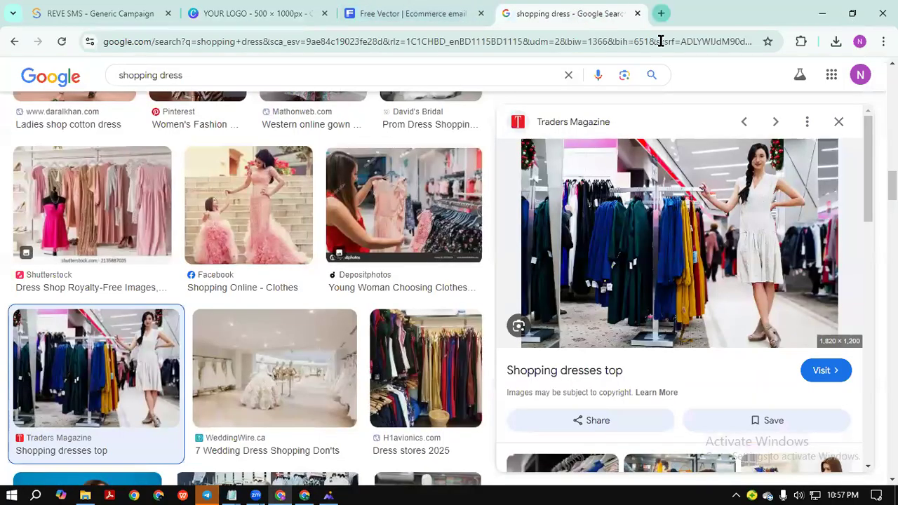
{"action": "left_click", "coordinate": [296, 247]}
{"action": "type", "text": "r"}
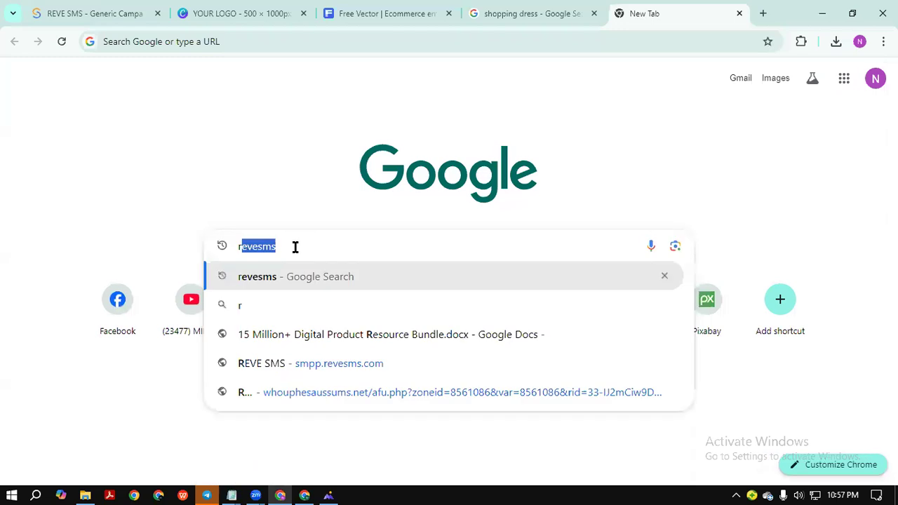
{"action": "key", "text": "BackSpace"}
{"action": "key", "text": "BackSpace"}
{"action": "type", "text": "lore"}
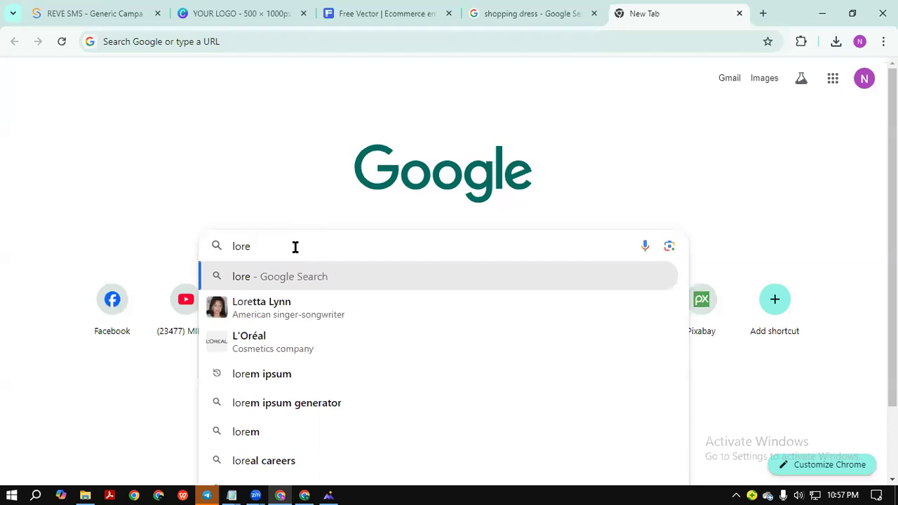
{"action": "key", "text": "BackSpace"}
{"action": "left_click", "coordinate": [286, 339]}
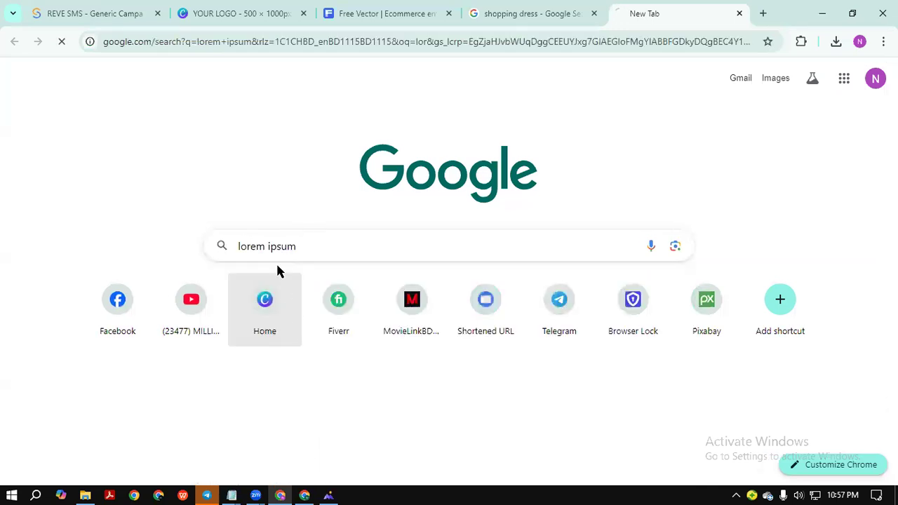
On lipsum.com, copy the first Lorem Ipsum sentence and return to Canva.
{"action": "left_click", "coordinate": [186, 200]}
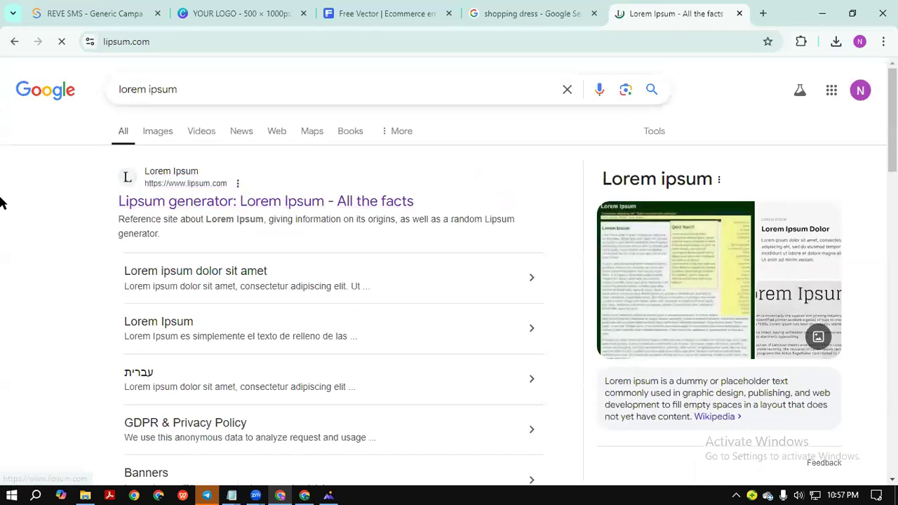
{"action": "scroll", "coordinate": [245, 233], "scroll_direction": "down", "scroll_amount": 3}
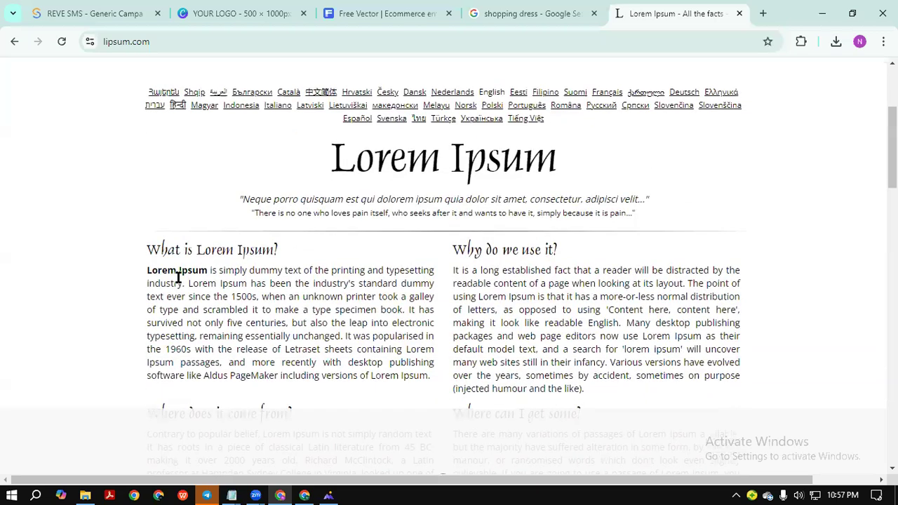
{"action": "left_click_drag", "start_coordinate": [182, 283], "coordinate": [149, 273]}
{"action": "key", "text": "ctrl+c"}
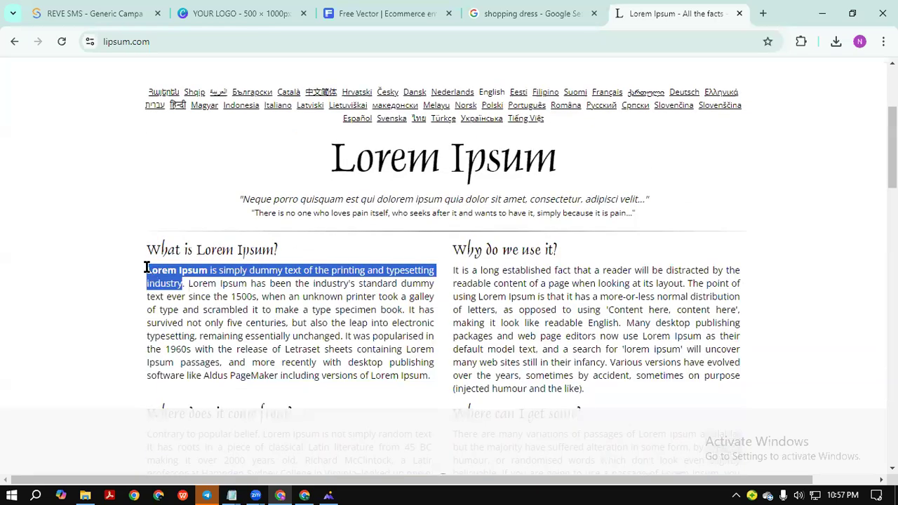
{"action": "left_click", "coordinate": [243, 9]}
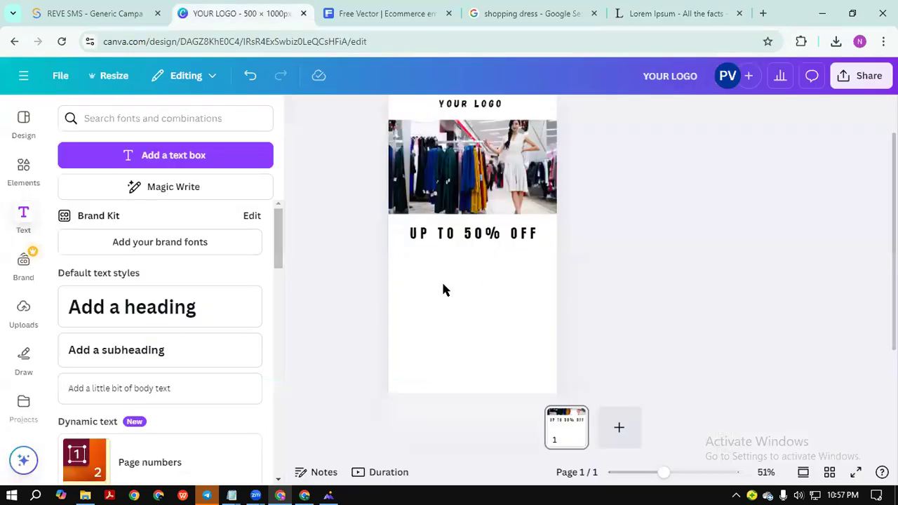
Add a body text box with the pasted Lorem Ipsum sentence, wrapped to three lines.
{"action": "left_click_drag", "start_coordinate": [100, 391], "coordinate": [456, 258]}
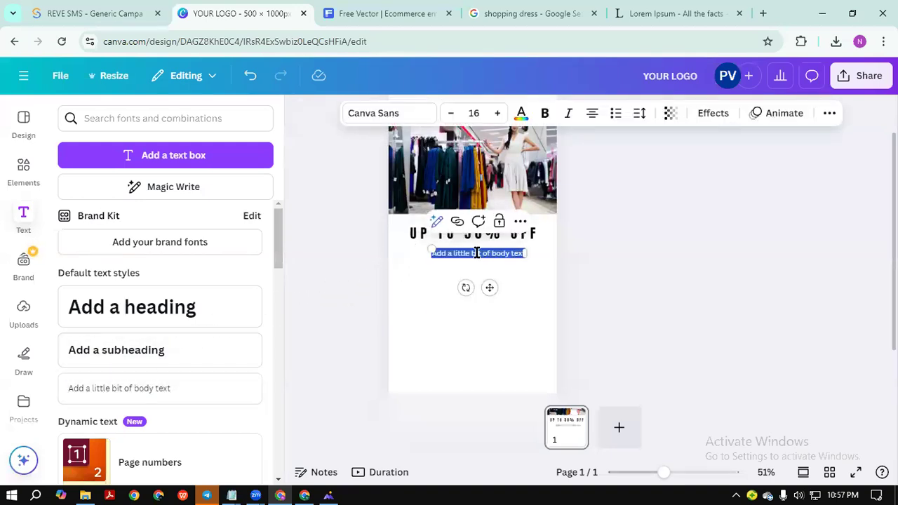
{"action": "key", "text": "BackSpace"}
{"action": "key", "text": "ctrl+v"}
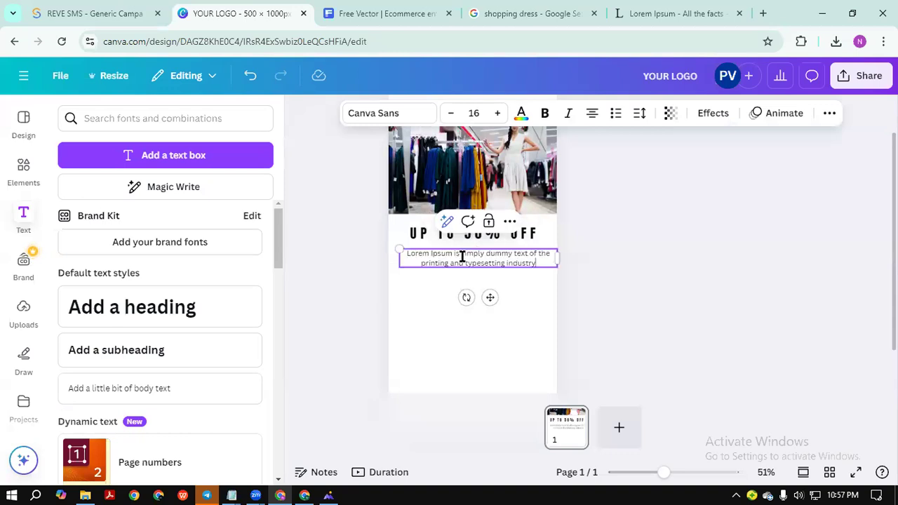
{"action": "left_click_drag", "start_coordinate": [558, 258], "coordinate": [517, 261]}
Centre the Lorem Ipsum text box beneath the UP TO 50% OFF heading.
{"action": "left_click", "coordinate": [526, 269]}
{"action": "left_click_drag", "start_coordinate": [438, 260], "coordinate": [451, 258]}
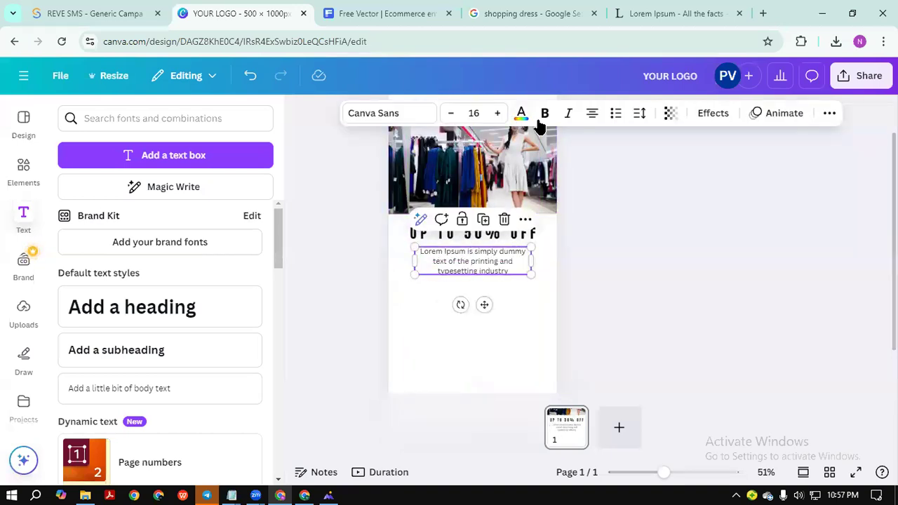
{"action": "left_click", "coordinate": [691, 209]}
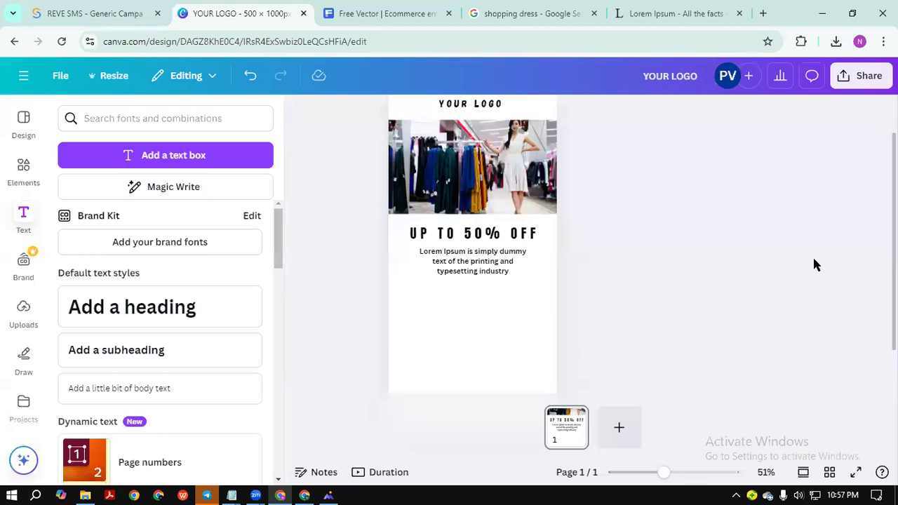
{"action": "scroll", "coordinate": [570, 330], "scroll_direction": "down", "scroll_amount": 1}
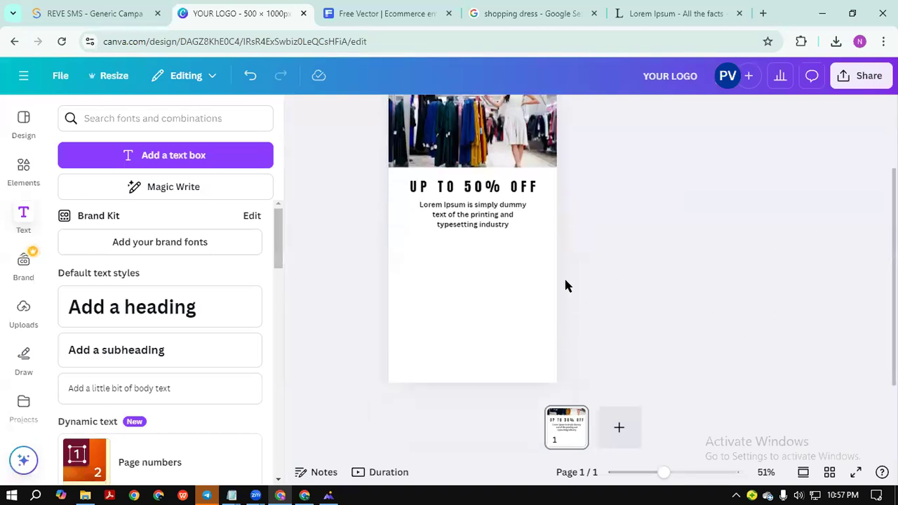
{"action": "scroll", "coordinate": [447, 272], "scroll_direction": "up", "scroll_amount": 1}
{"action": "left_click", "coordinate": [482, 290]}
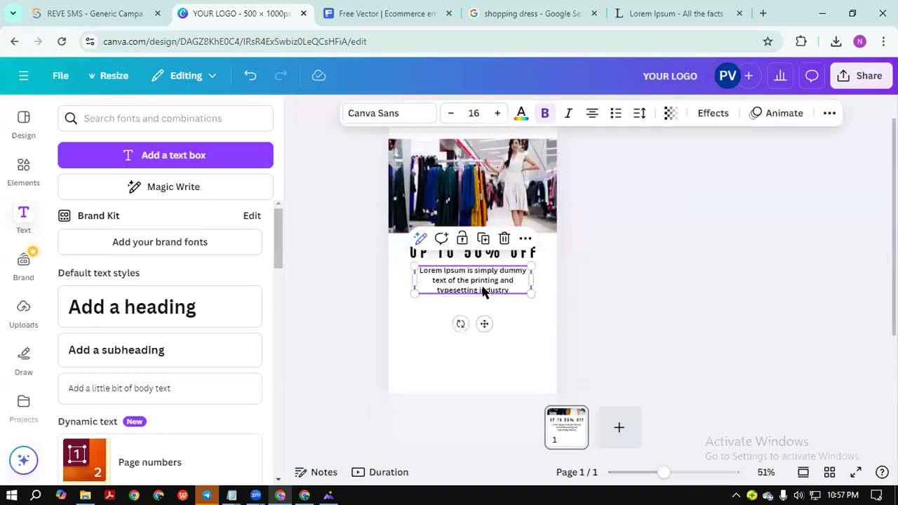
{"action": "left_click_drag", "start_coordinate": [483, 290], "coordinate": [480, 289]}
{"action": "left_click", "coordinate": [698, 281]}
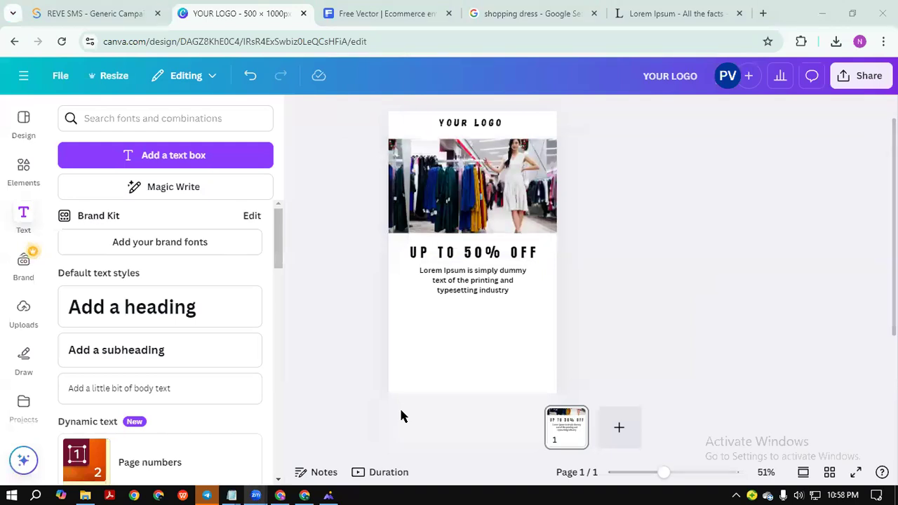
Review the reference template in WPS Photos, then show Canva's Elements library.
{"action": "left_click", "coordinate": [327, 494]}
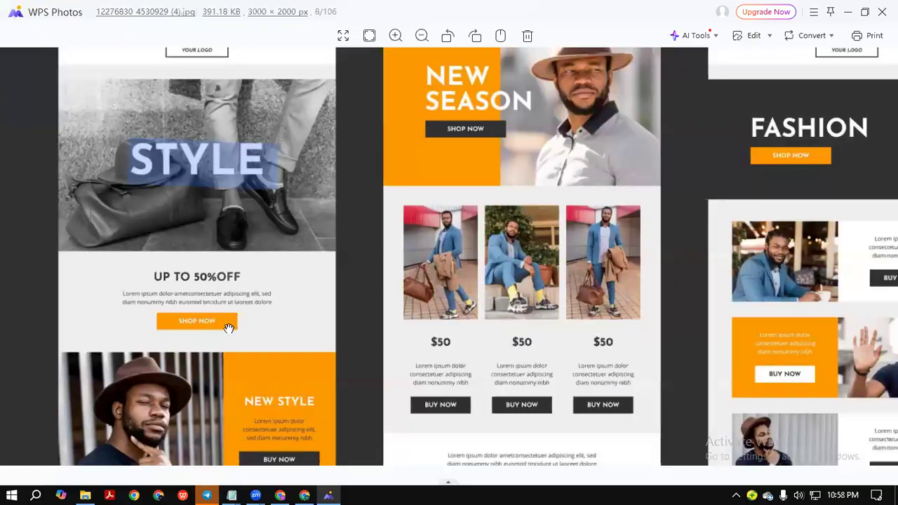
{"action": "left_click", "coordinate": [848, 12]}
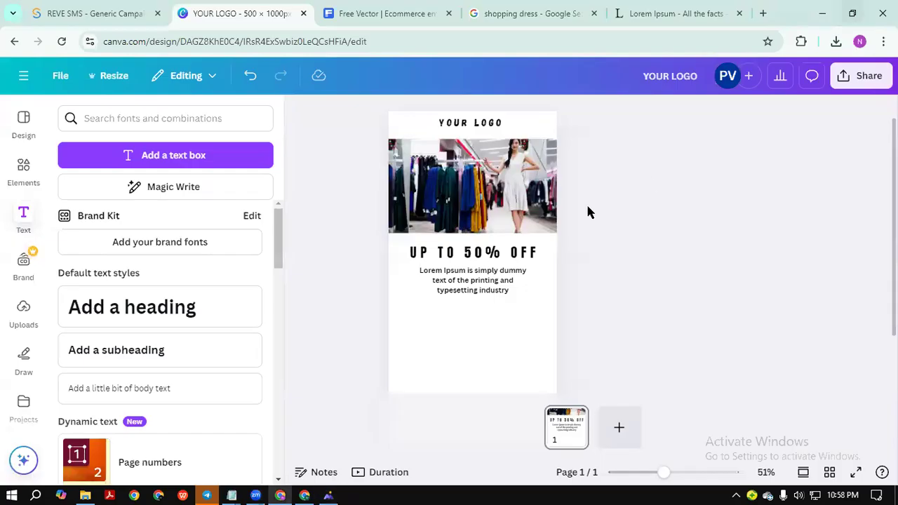
{"action": "left_click", "coordinate": [23, 171]}
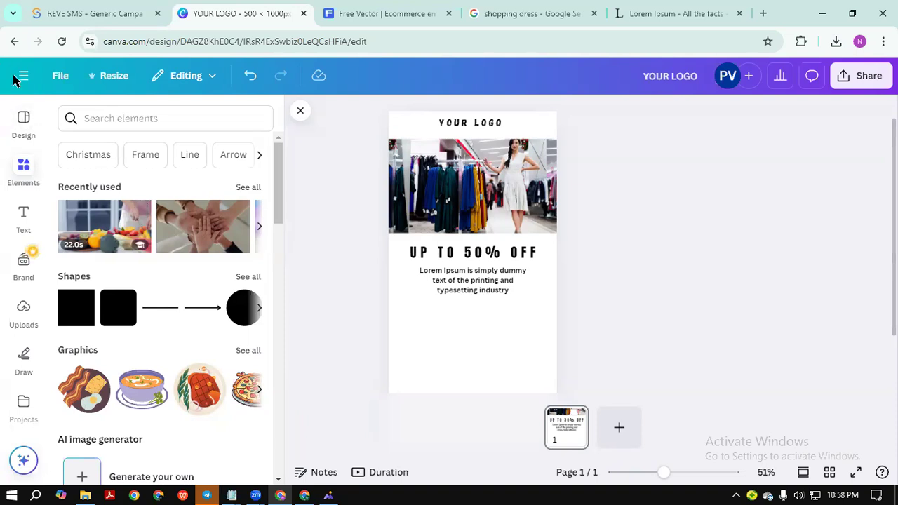
Add a grey square from Elements and move it below the body text.
{"action": "left_click", "coordinate": [115, 119]}
{"action": "type", "text": "dfghtg"}
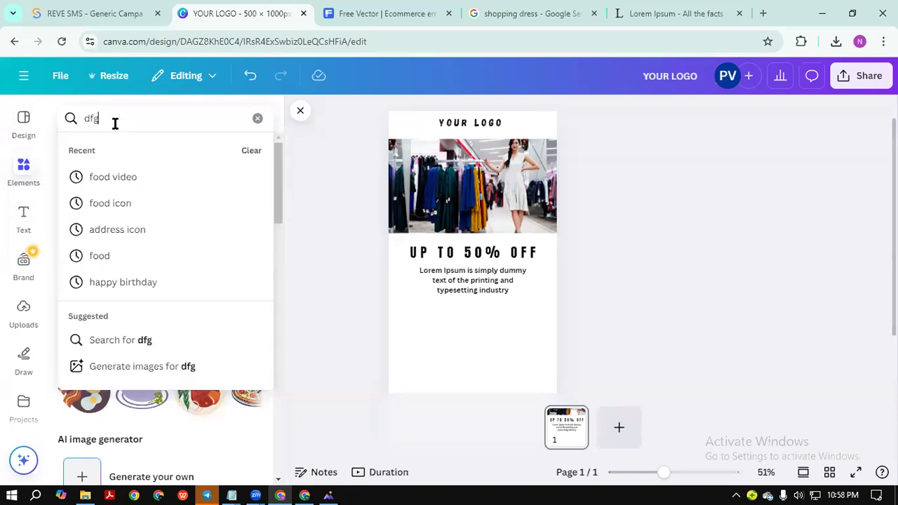
{"action": "key", "text": "BackSpace"}
{"action": "key", "text": "BackSpace"}
{"action": "key", "text": "BackSpace"}
{"action": "key", "text": "BackSpace"}
{"action": "key", "text": "BackSpace"}
{"action": "key", "text": "BackSpace"}
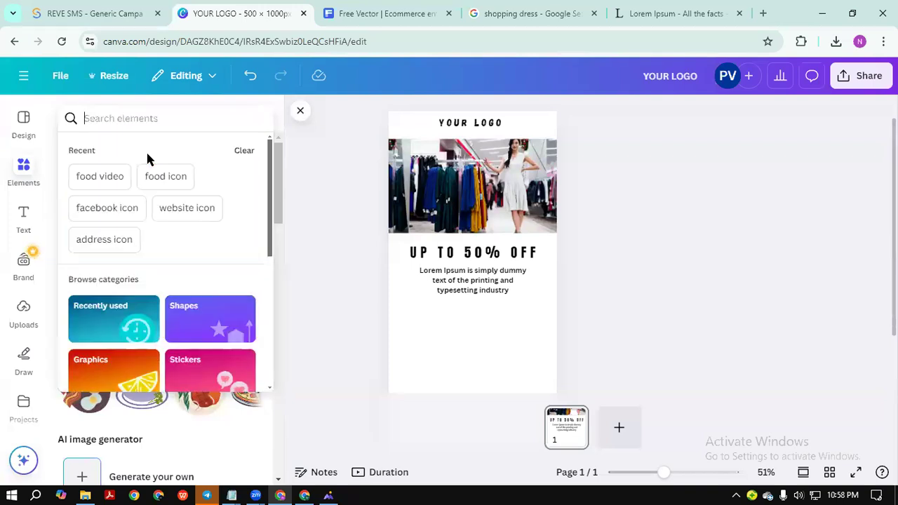
{"action": "left_click", "coordinate": [16, 168]}
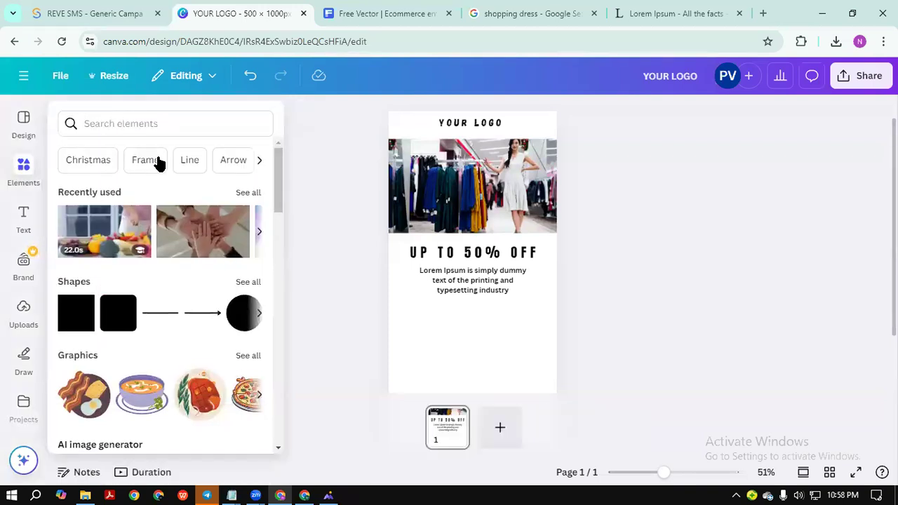
{"action": "left_click", "coordinate": [72, 327]}
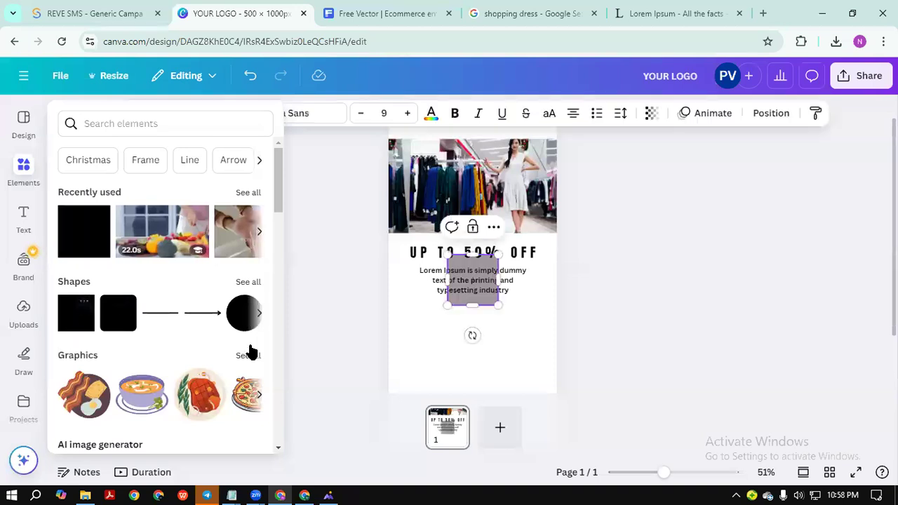
{"action": "left_click", "coordinate": [565, 319]}
{"action": "left_click", "coordinate": [489, 298]}
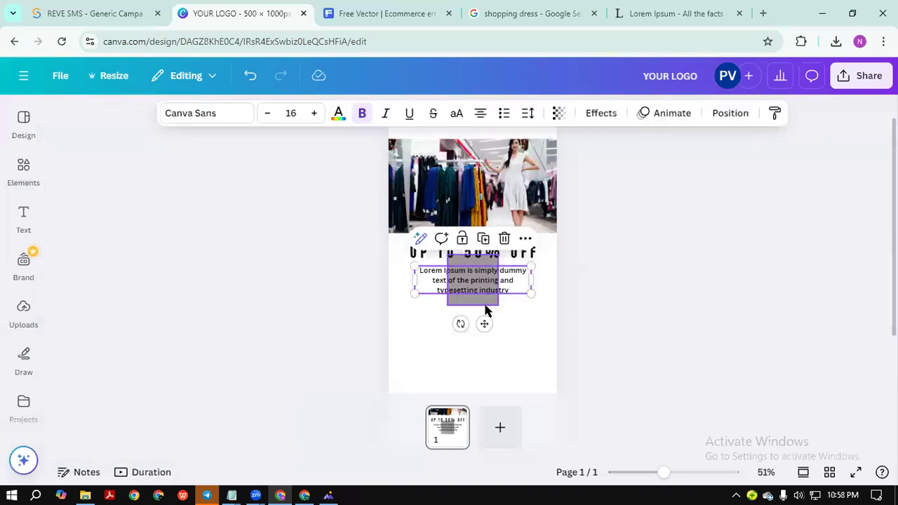
{"action": "left_click", "coordinate": [620, 311]}
{"action": "left_click_drag", "start_coordinate": [491, 299], "coordinate": [527, 329]}
Resize the square into a 205×50 bar and place it beneath the Lorem Ipsum text.
{"action": "scroll", "coordinate": [582, 367], "scroll_direction": "down", "scroll_amount": 1}
{"action": "scroll", "coordinate": [620, 408], "scroll_direction": "down", "scroll_amount": 1}
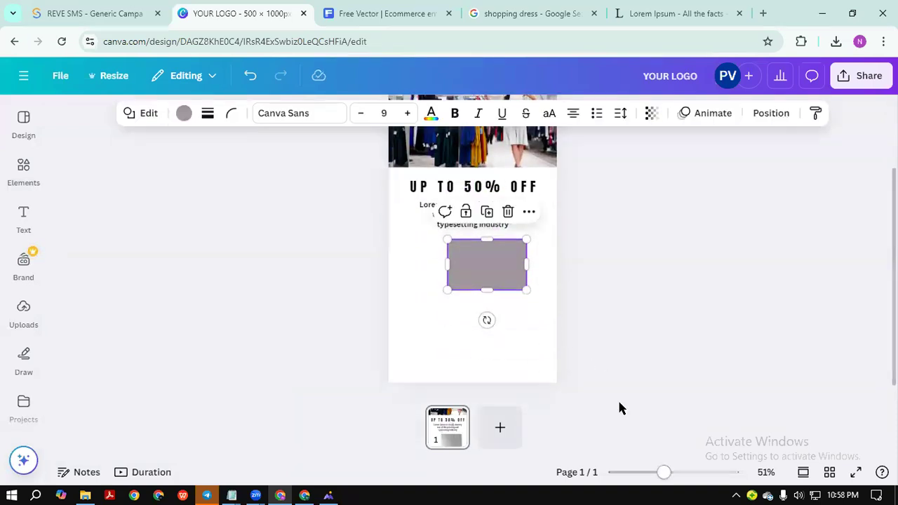
{"action": "scroll", "coordinate": [620, 408], "scroll_direction": "up", "scroll_amount": 2}
{"action": "scroll", "coordinate": [620, 409], "scroll_direction": "down", "scroll_amount": 1}
{"action": "mouse_move", "coordinate": [678, 472]}
{"action": "left_mouse_down"}
{"action": "mouse_move", "coordinate": [748, 457]}
{"action": "mouse_move", "coordinate": [691, 460]}
{"action": "left_mouse_up"}
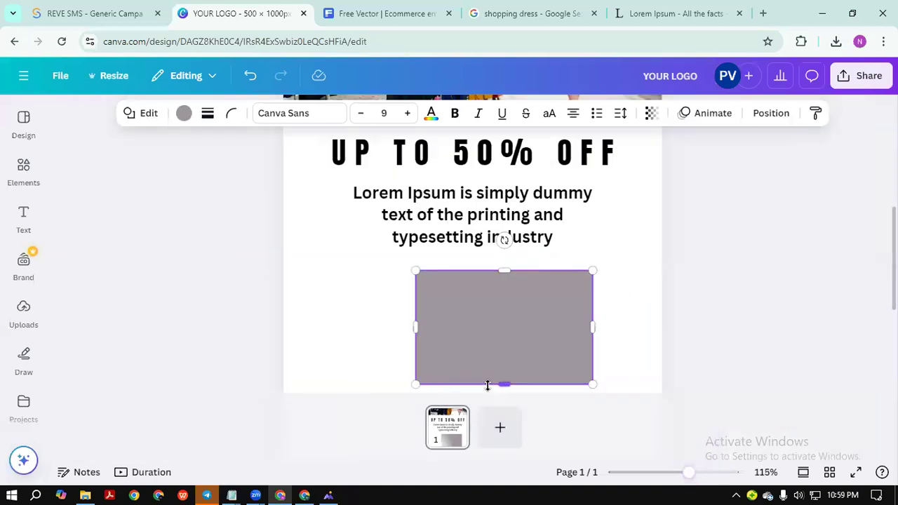
{"action": "left_click_drag", "start_coordinate": [505, 386], "coordinate": [504, 309]}
{"action": "left_click_drag", "start_coordinate": [593, 289], "coordinate": [559, 288]}
{"action": "left_click", "coordinate": [631, 276]}
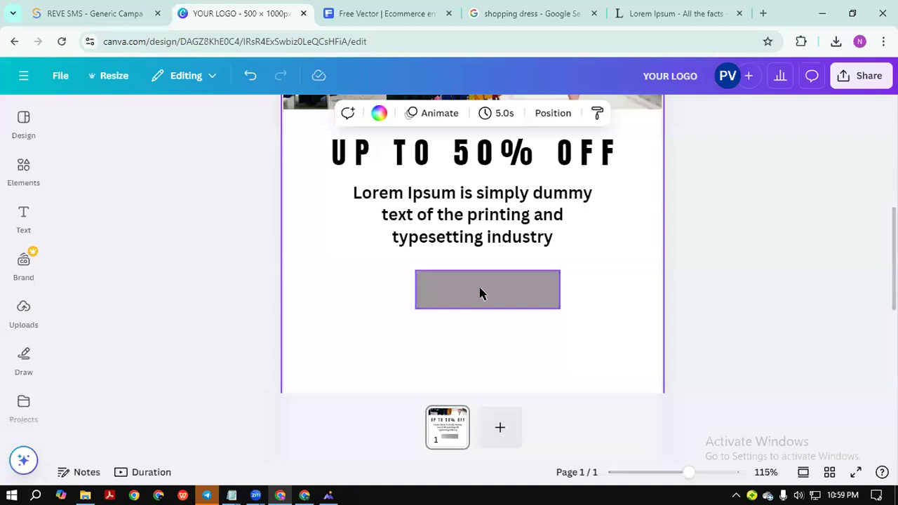
{"action": "left_click_drag", "start_coordinate": [481, 293], "coordinate": [456, 280]}
{"action": "left_click", "coordinate": [570, 274]}
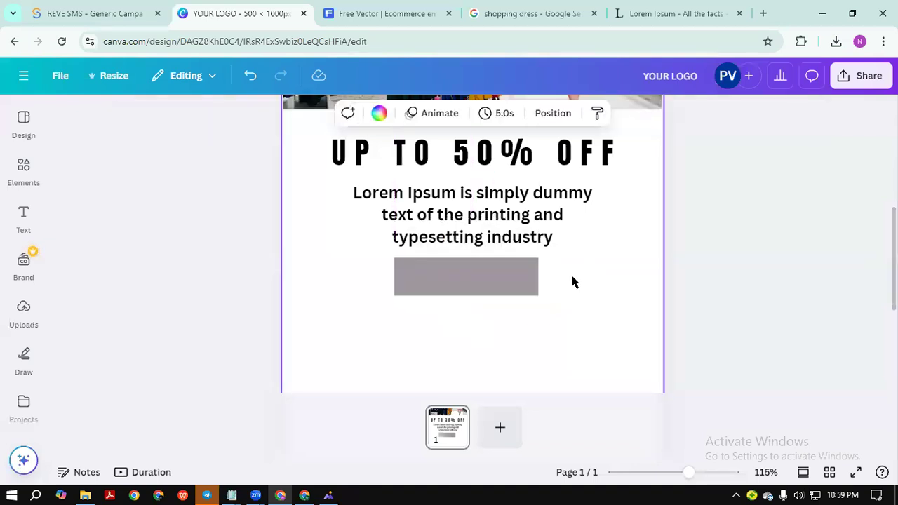
Drop a subheading onto the grey bar and change its text to SHOP NOW.
{"action": "left_click", "coordinate": [20, 219]}
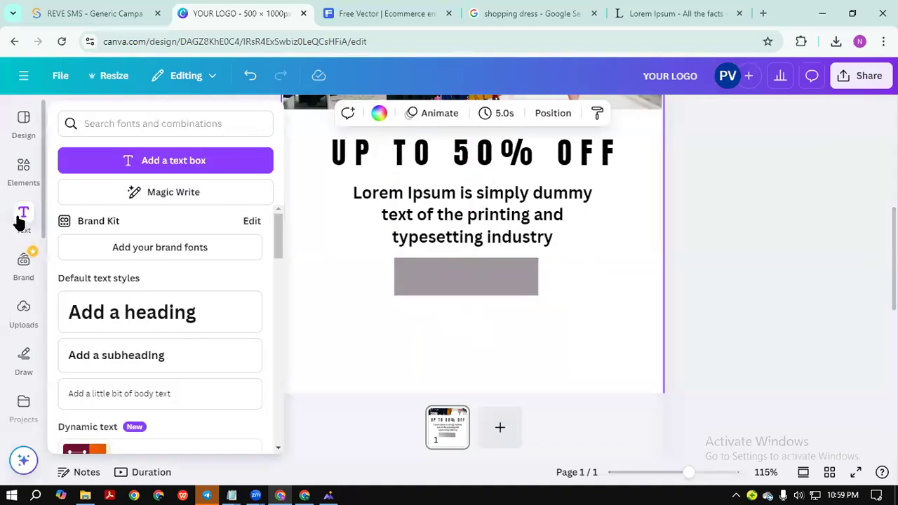
{"action": "left_click_drag", "start_coordinate": [94, 354], "coordinate": [365, 295]}
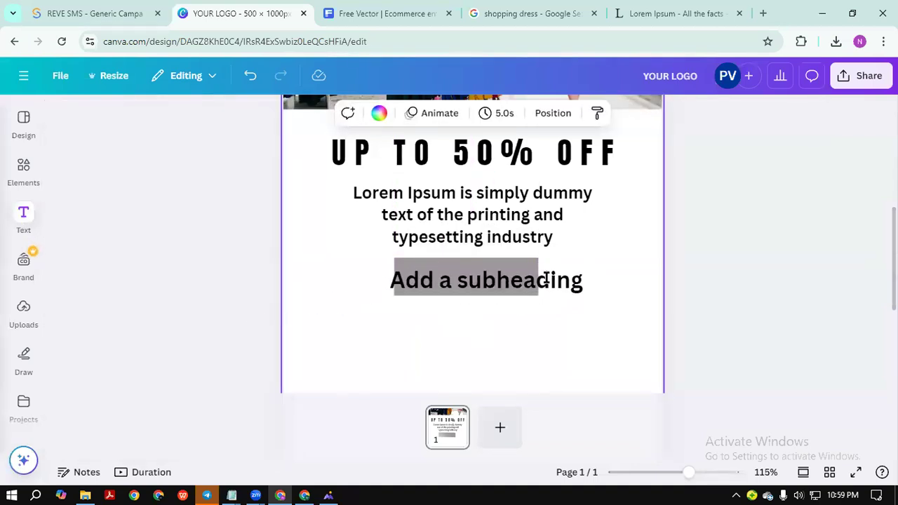
{"action": "left_click_drag", "start_coordinate": [603, 296], "coordinate": [513, 287]}
{"action": "double_click", "coordinate": [469, 279]}
{"action": "key", "text": "ctrl+a"}
{"action": "key", "text": "BackSpace"}
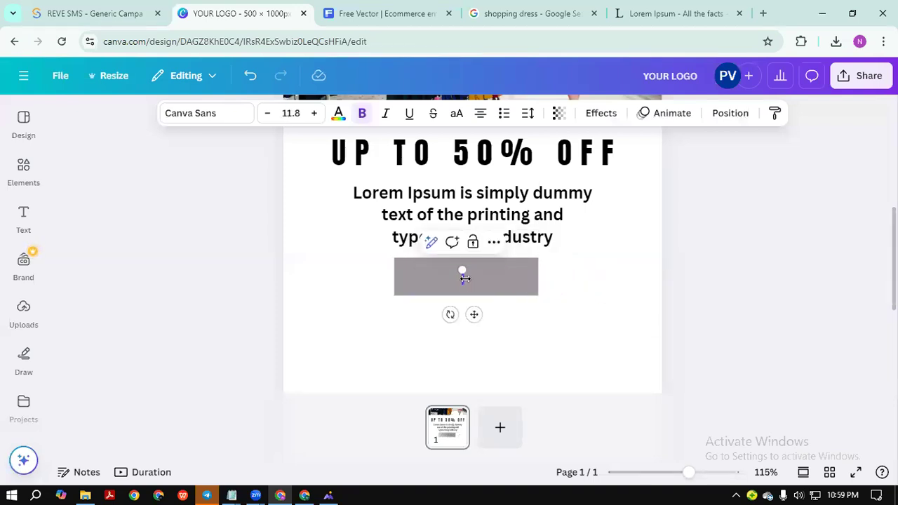
{"action": "type", "text": "SHOP"}
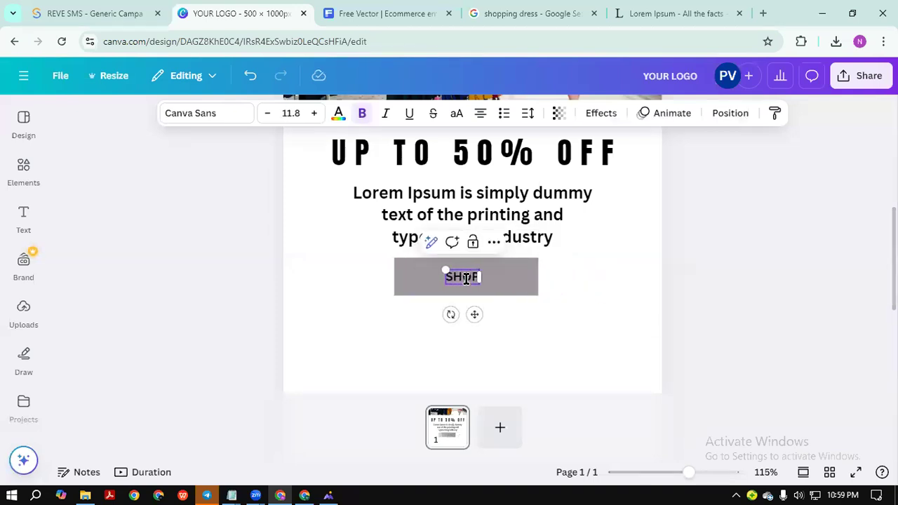
{"action": "type", "text": " NO"}
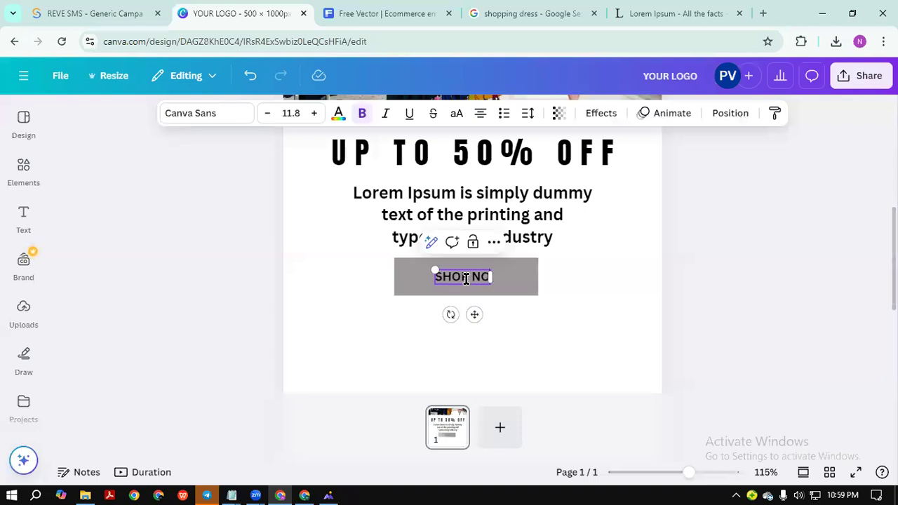
{"action": "type", "text": "W"}
{"action": "left_click", "coordinate": [573, 300]}
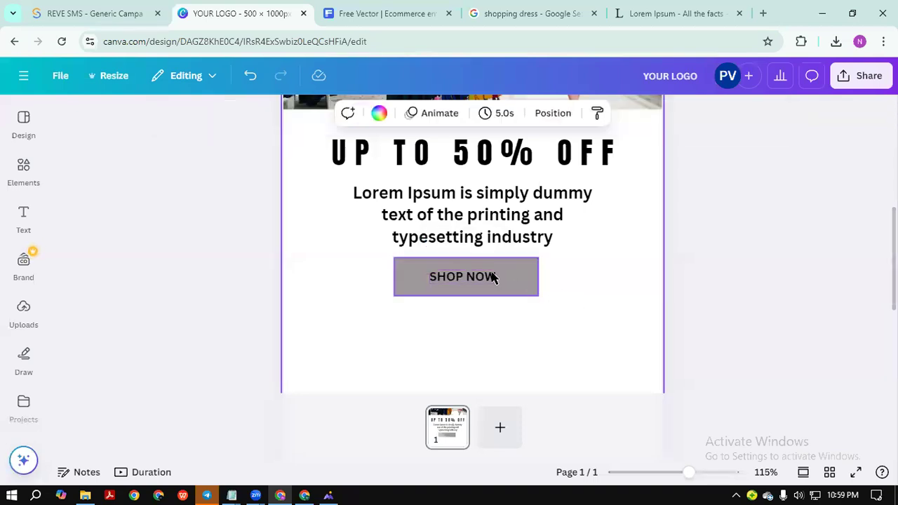
Enlarge the bold SHOP NOW text to size 16.8.
{"action": "left_click", "coordinate": [491, 278]}
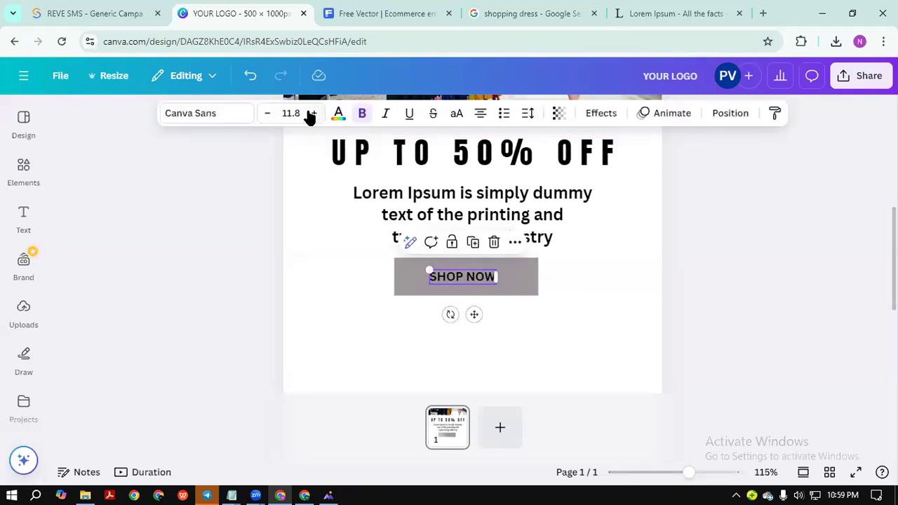
{"action": "left_click", "coordinate": [313, 113]}
{"action": "left_click", "coordinate": [314, 113]}
{"action": "left_click", "coordinate": [314, 113]}
{"action": "left_click", "coordinate": [314, 113]}
{"action": "left_click", "coordinate": [313, 113]}
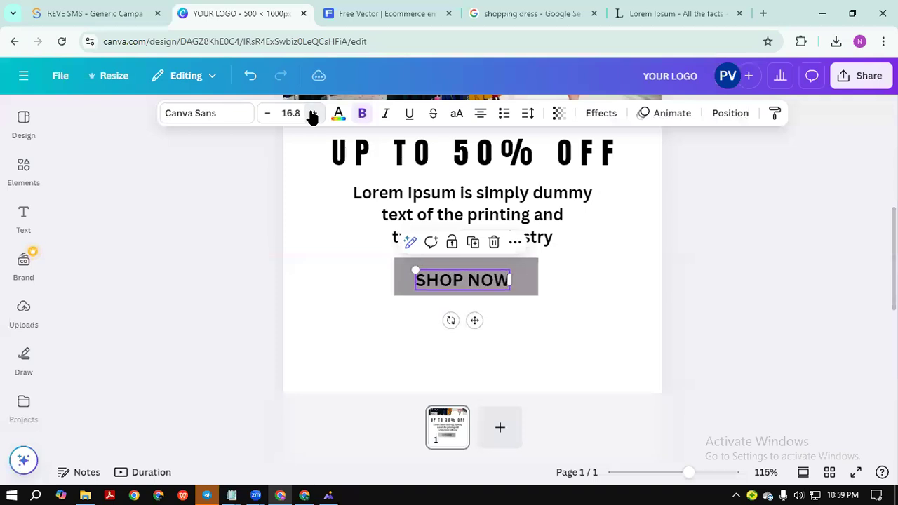
{"action": "left_click", "coordinate": [316, 213]}
{"action": "left_click", "coordinate": [477, 280]}
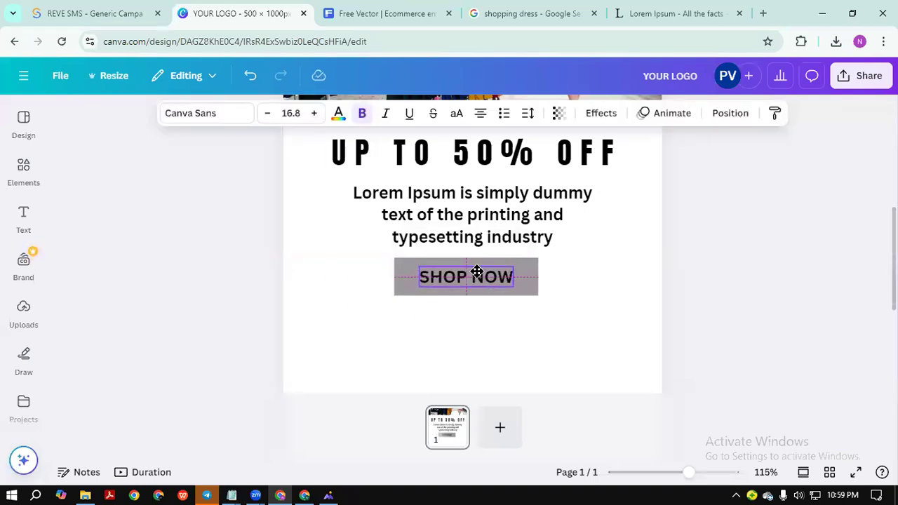
{"action": "left_click", "coordinate": [602, 319]}
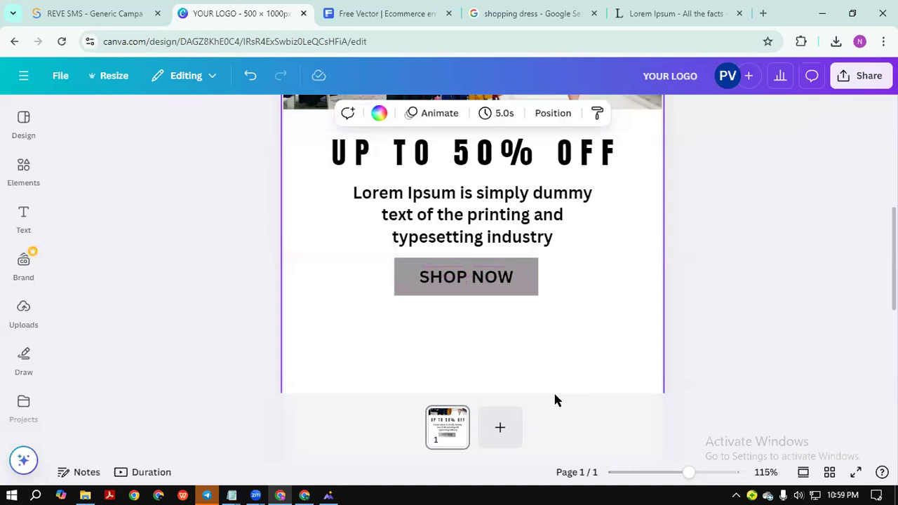
Fill the SHOP NOW button rectangle with black.
{"action": "left_click", "coordinate": [521, 289]}
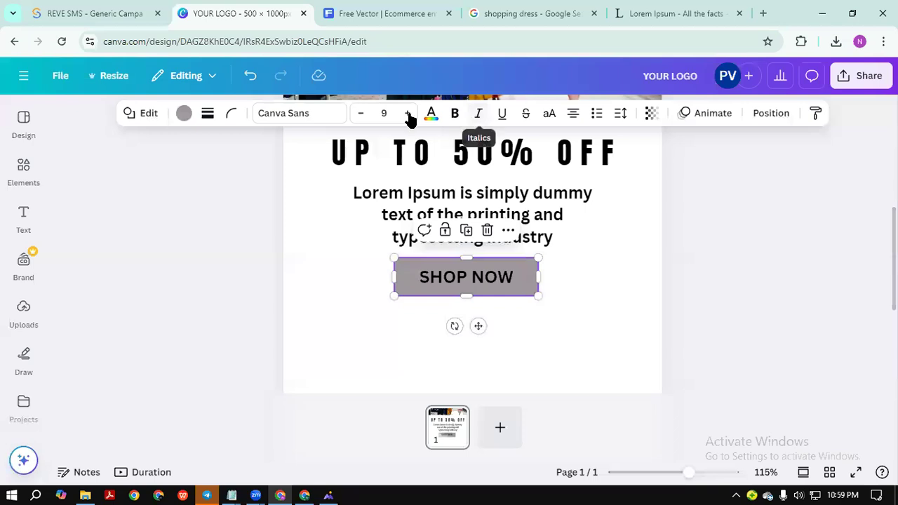
{"action": "left_click", "coordinate": [181, 114]}
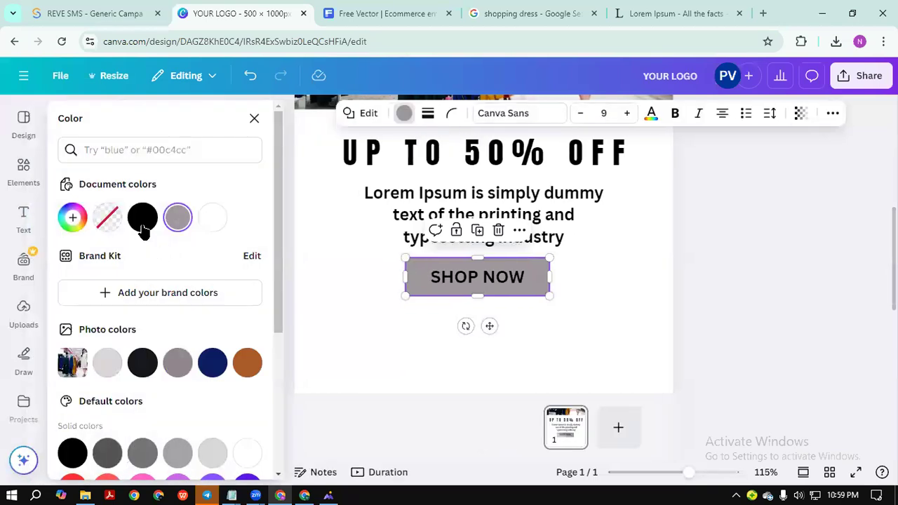
{"action": "left_click", "coordinate": [143, 219]}
Make the SHOP NOW lettering white.
{"action": "left_click", "coordinate": [485, 276]}
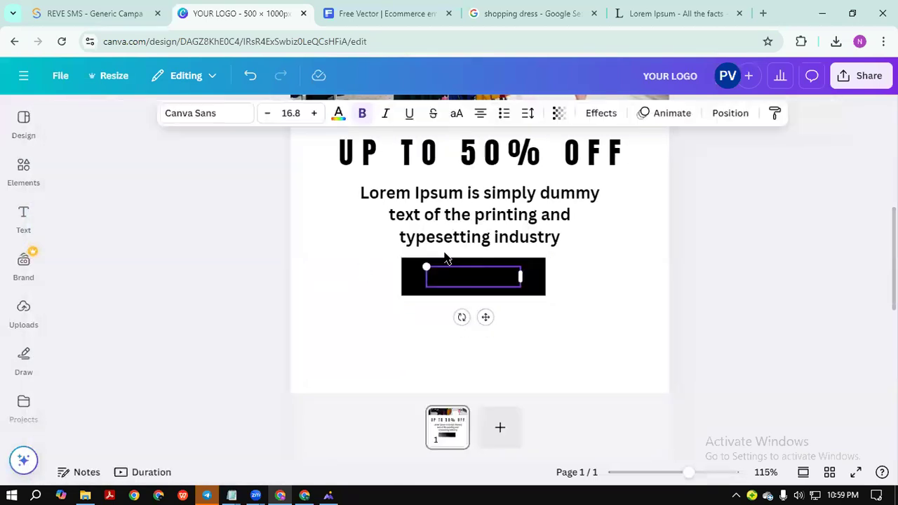
{"action": "left_click", "coordinate": [338, 115]}
{"action": "left_click", "coordinate": [146, 220]}
{"action": "left_click", "coordinate": [486, 359]}
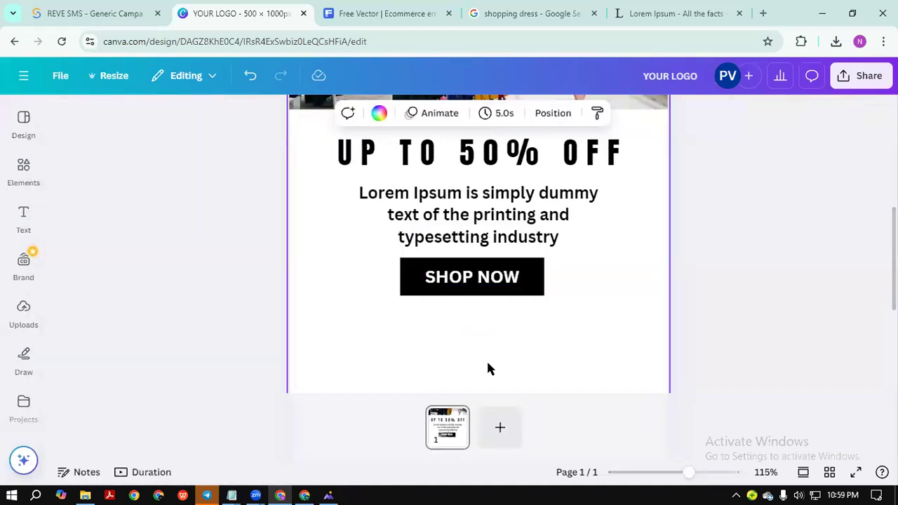
{"action": "scroll", "coordinate": [504, 395], "scroll_direction": "down", "scroll_amount": 3}
{"action": "scroll", "coordinate": [504, 394], "scroll_direction": "down", "scroll_amount": 3}
{"action": "scroll", "coordinate": [504, 394], "scroll_direction": "up", "scroll_amount": 2}
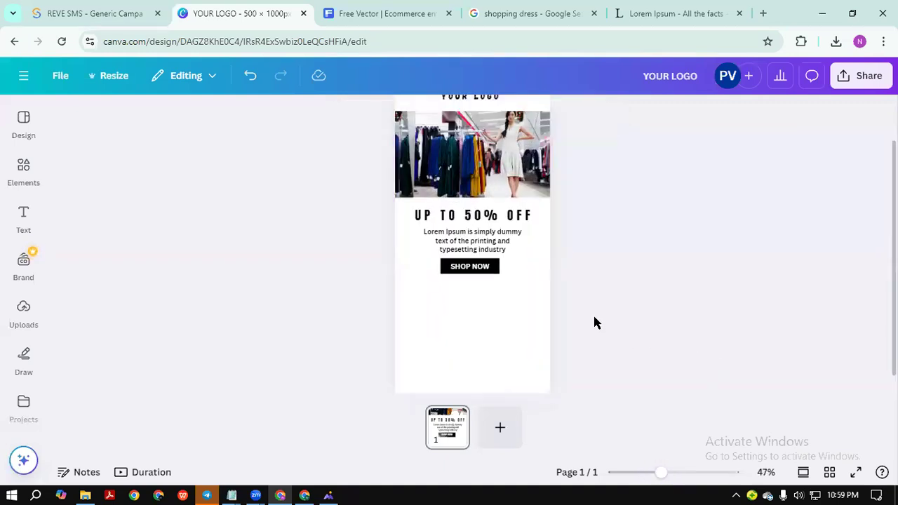
{"action": "scroll", "coordinate": [471, 303], "scroll_direction": "down", "scroll_amount": 1}
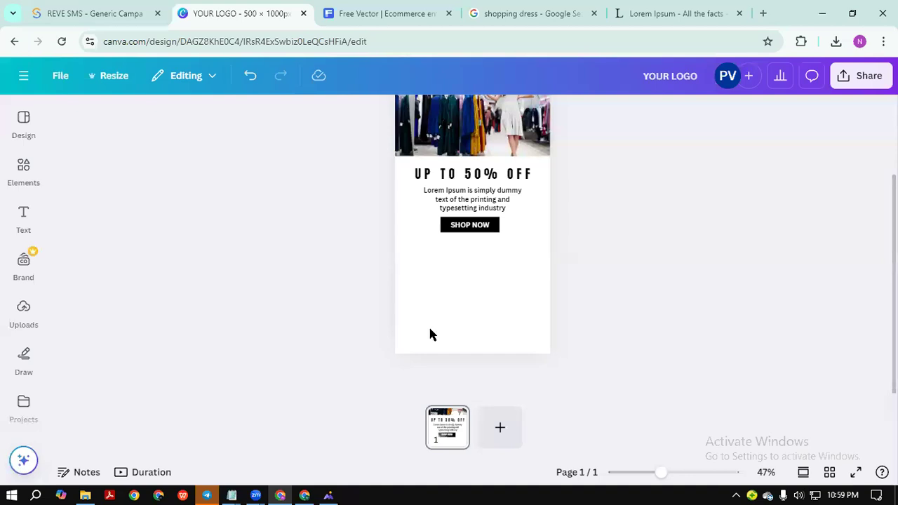
View the lower NEW STYLE and BUY NOW part of the reference template, then close it.
{"action": "left_click", "coordinate": [329, 495]}
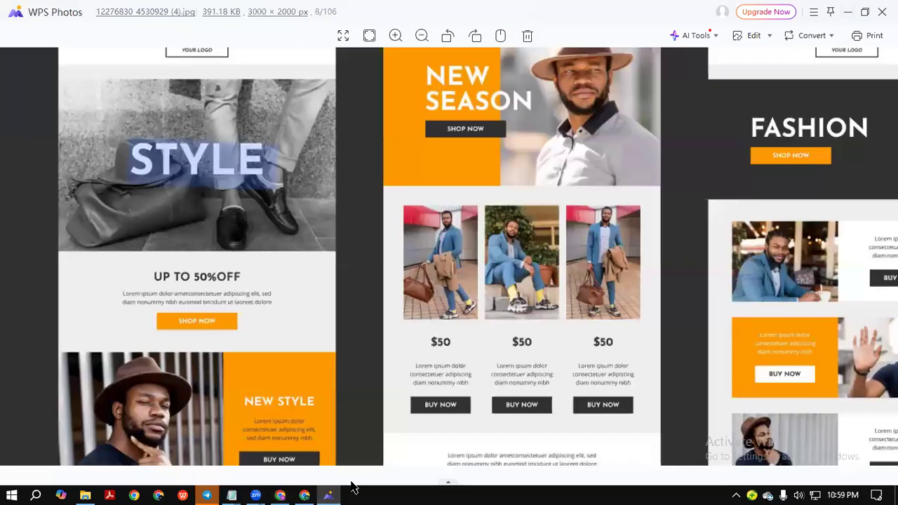
{"action": "left_click_drag", "start_coordinate": [259, 379], "coordinate": [284, 266]}
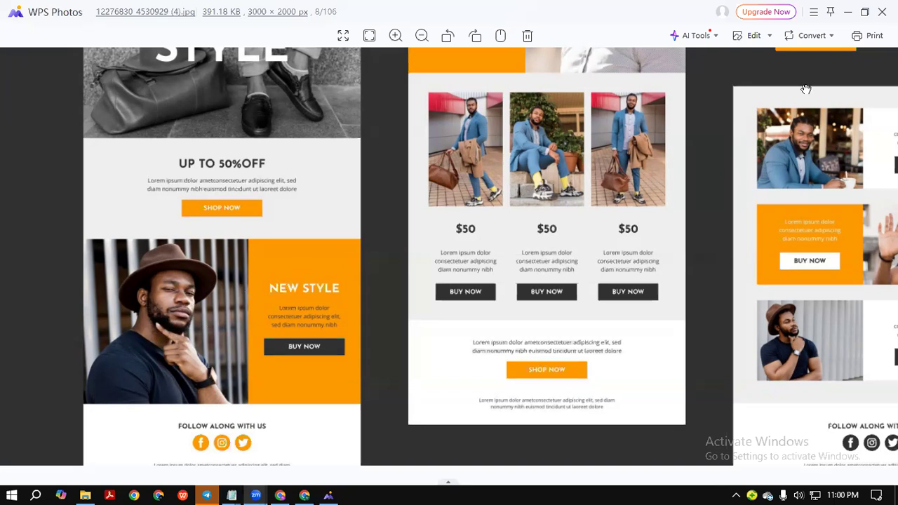
{"action": "left_click", "coordinate": [847, 12]}
Copy the Depositphotos image of a woman choosing clothes from a rack, then return to Canva.
{"action": "left_click", "coordinate": [527, 14]}
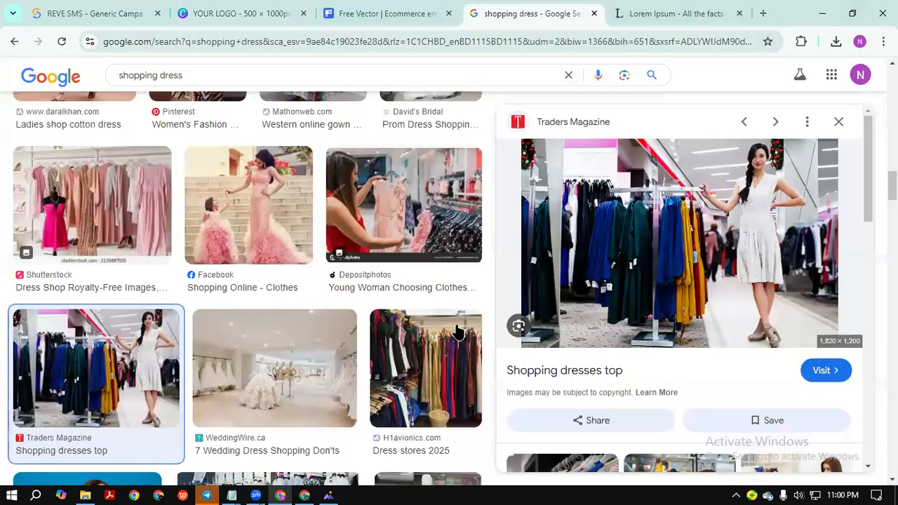
{"action": "scroll", "coordinate": [584, 249], "scroll_direction": "down", "scroll_amount": 3}
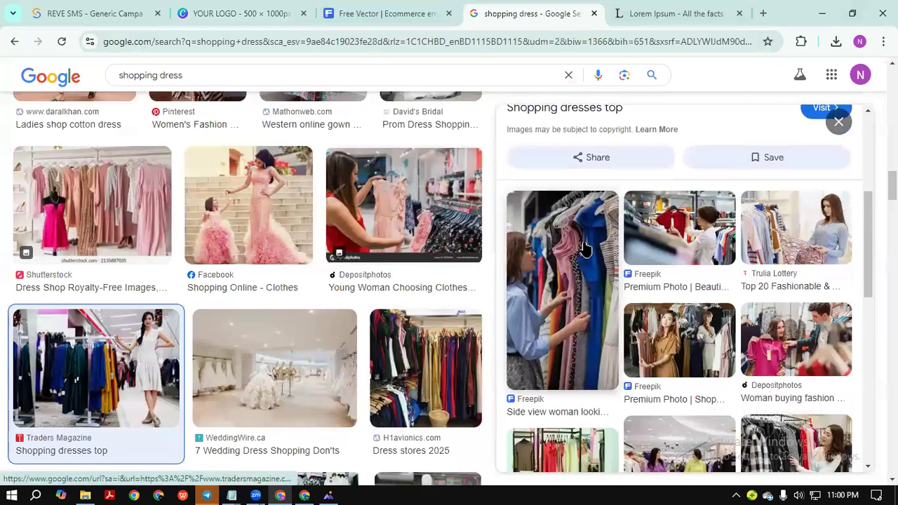
{"action": "scroll", "coordinate": [584, 249], "scroll_direction": "down", "scroll_amount": 4}
{"action": "scroll", "coordinate": [367, 293], "scroll_direction": "up", "scroll_amount": 1}
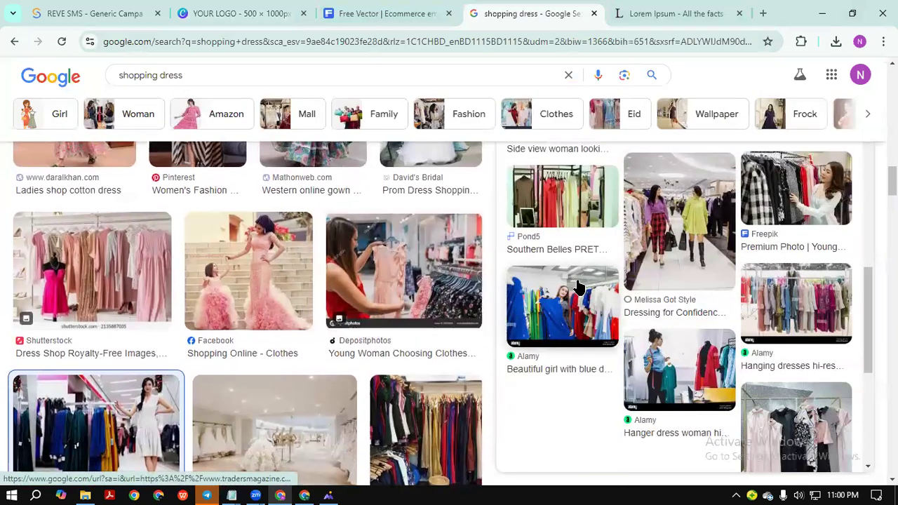
{"action": "left_click", "coordinate": [459, 300]}
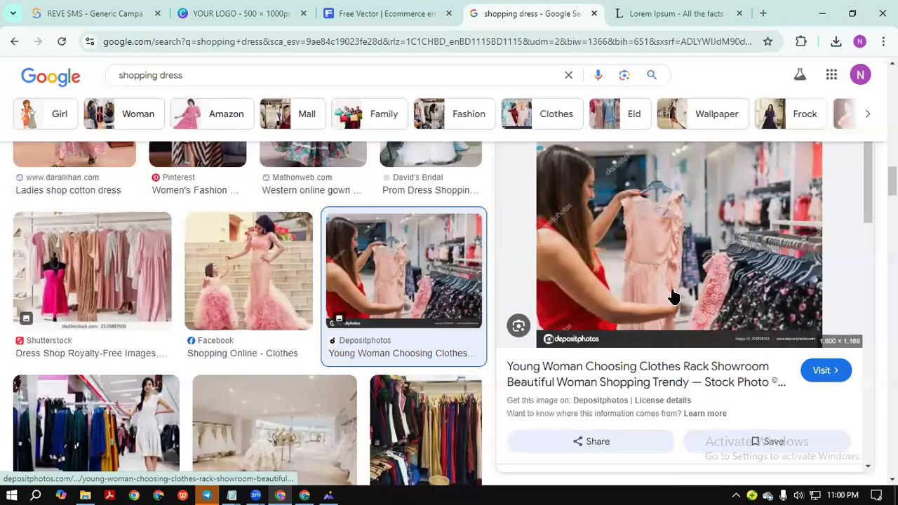
{"action": "right_click", "coordinate": [672, 296]}
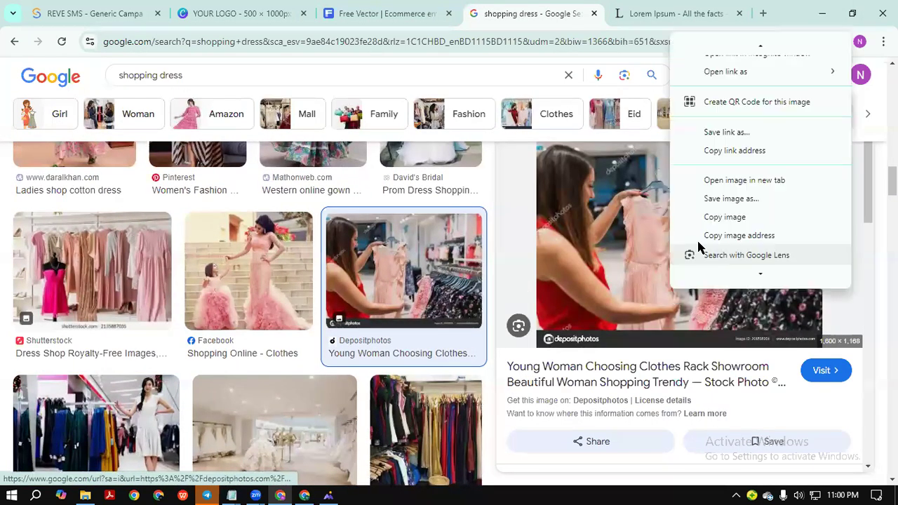
{"action": "left_click", "coordinate": [726, 219]}
{"action": "left_click", "coordinate": [453, 308]}
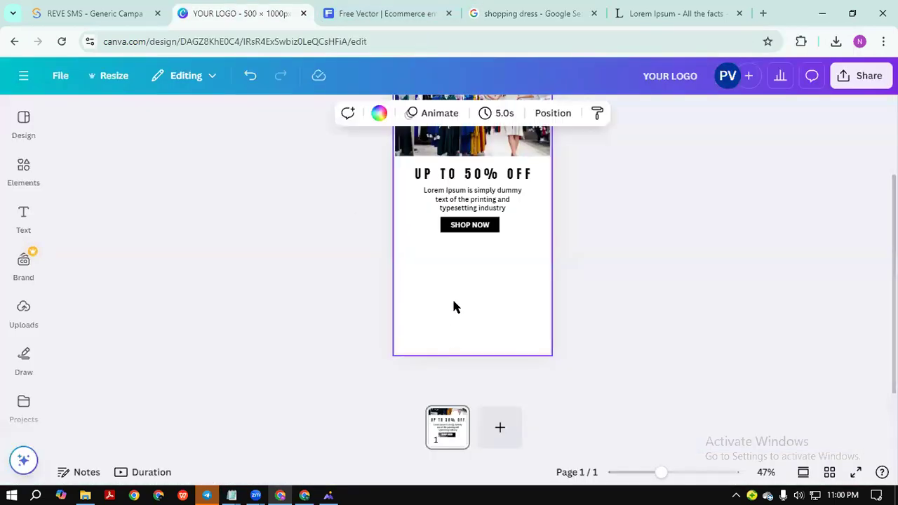
{"action": "scroll", "coordinate": [610, 281], "scroll_direction": "up", "scroll_amount": 1}
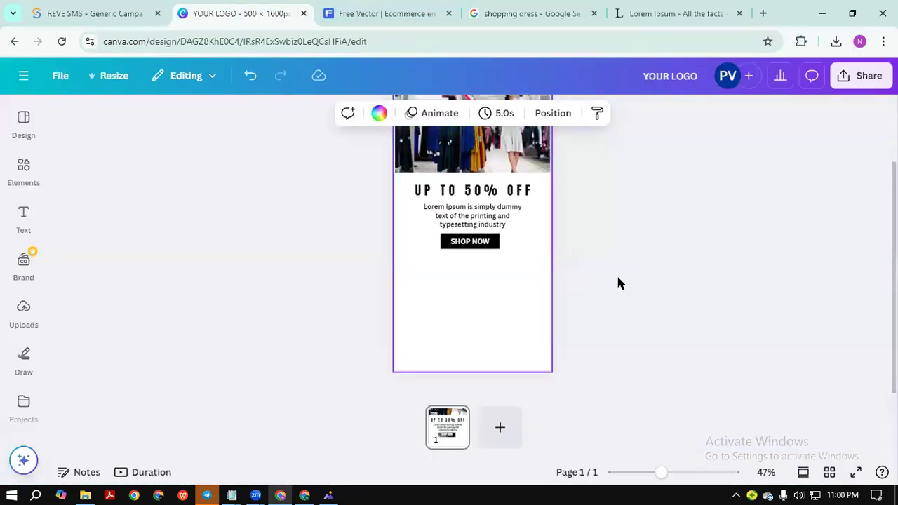
{"action": "key", "text": "ctrl+v"}
{"action": "scroll", "coordinate": [531, 255], "scroll_direction": "down", "scroll_amount": 1}
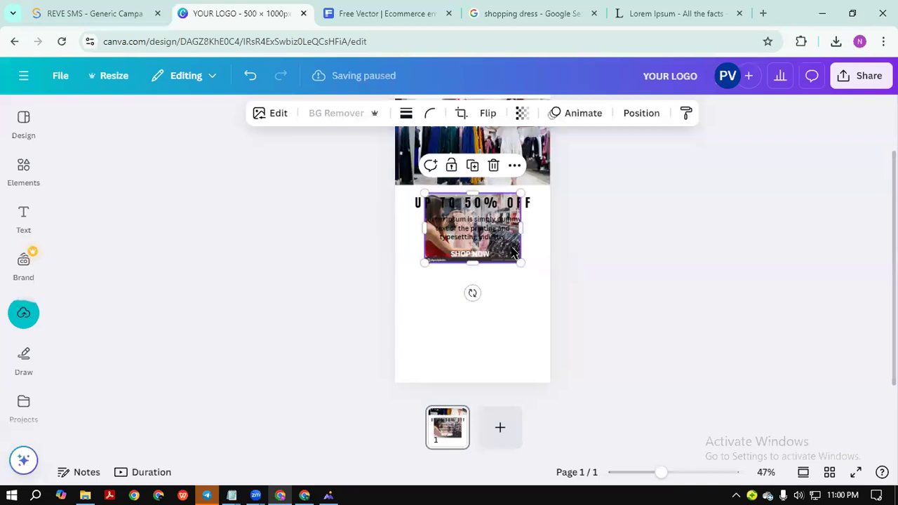
{"action": "left_click", "coordinate": [530, 409]}
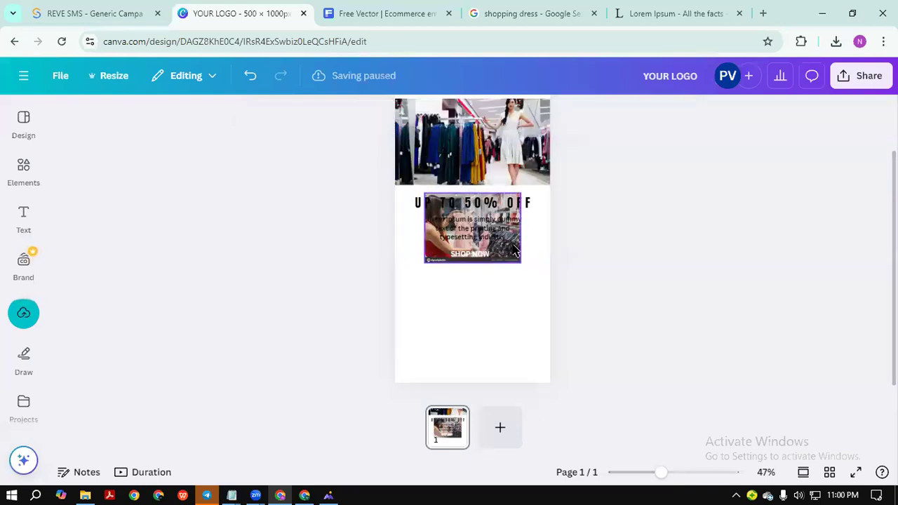
{"action": "left_click_drag", "start_coordinate": [514, 250], "coordinate": [485, 353]}
{"action": "mouse_move", "coordinate": [442, 297]}
{"action": "left_mouse_down"}
{"action": "mouse_move", "coordinate": [445, 276]}
{"action": "mouse_move", "coordinate": [449, 283]}
{"action": "left_mouse_up"}
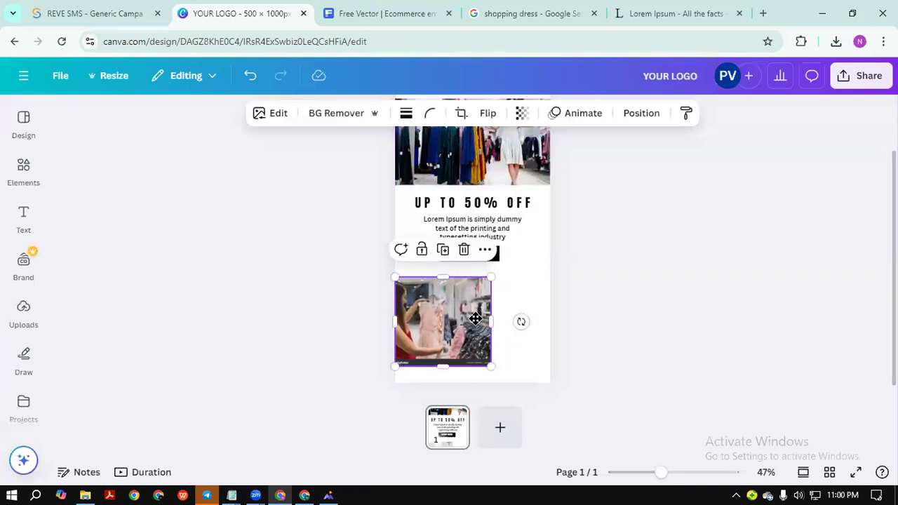
{"action": "left_click_drag", "start_coordinate": [476, 319], "coordinate": [482, 315]}
{"action": "left_click", "coordinate": [499, 258]}
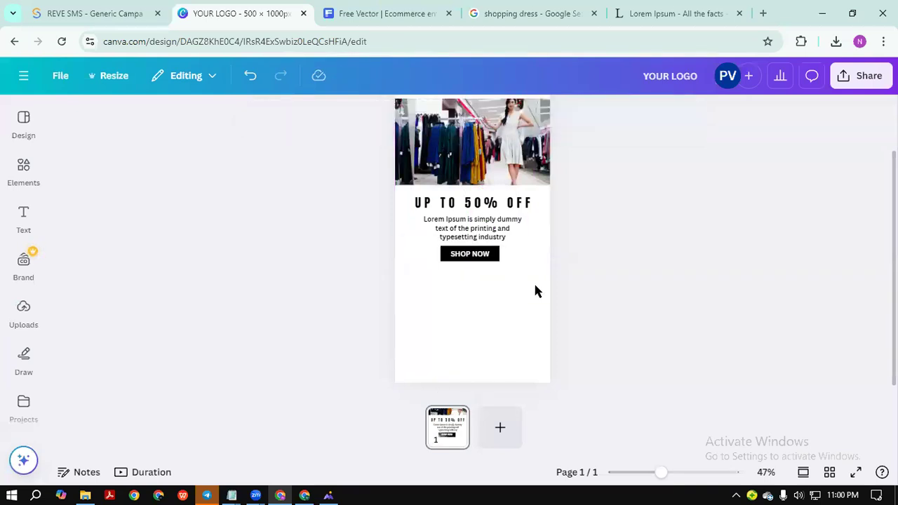
Scroll the shopping dress results and preview the Shopnobari winter dress image.
{"action": "left_click", "coordinate": [624, 9]}
{"action": "left_click", "coordinate": [531, 13]}
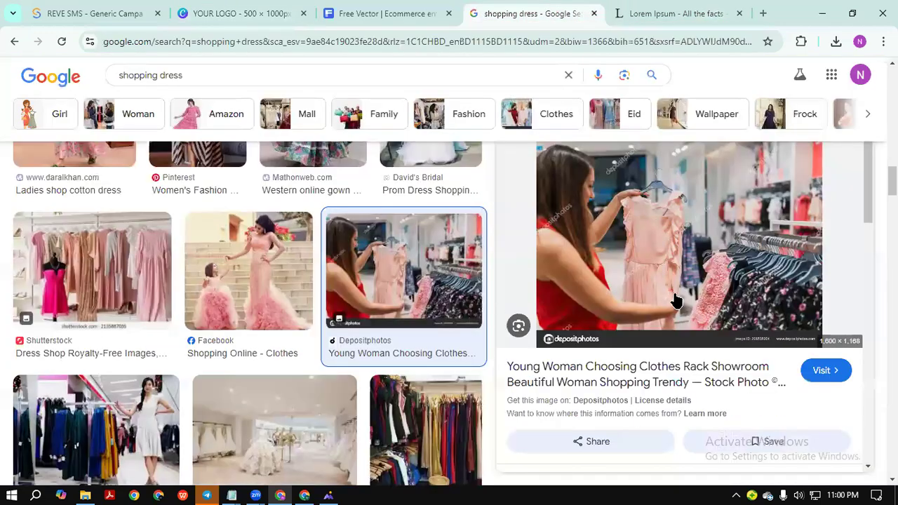
{"action": "scroll", "coordinate": [330, 354], "scroll_direction": "down", "scroll_amount": 3}
{"action": "scroll", "coordinate": [329, 354], "scroll_direction": "down", "scroll_amount": 2}
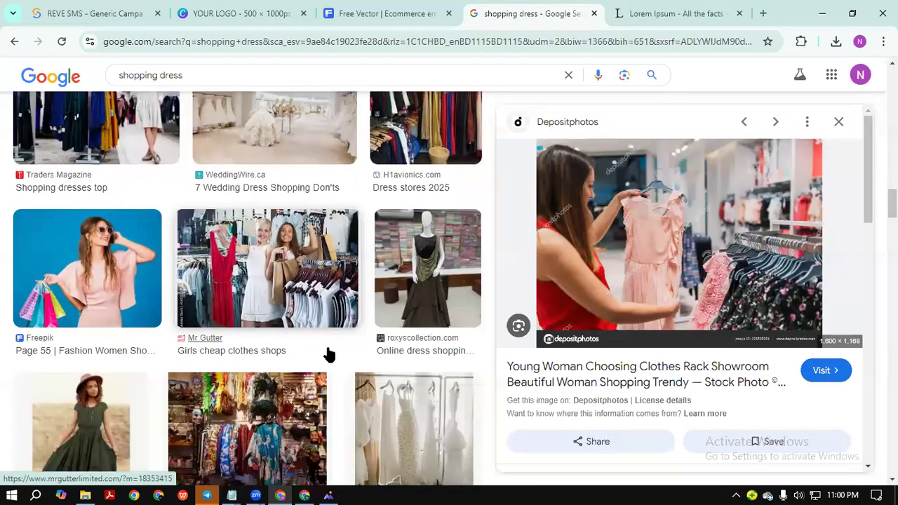
{"action": "scroll", "coordinate": [330, 354], "scroll_direction": "down", "scroll_amount": 2}
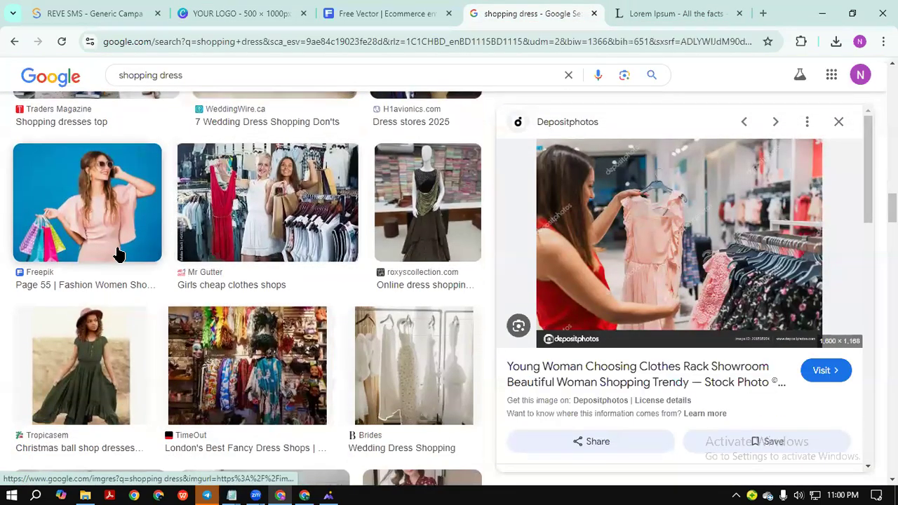
{"action": "scroll", "coordinate": [239, 270], "scroll_direction": "down", "scroll_amount": 5}
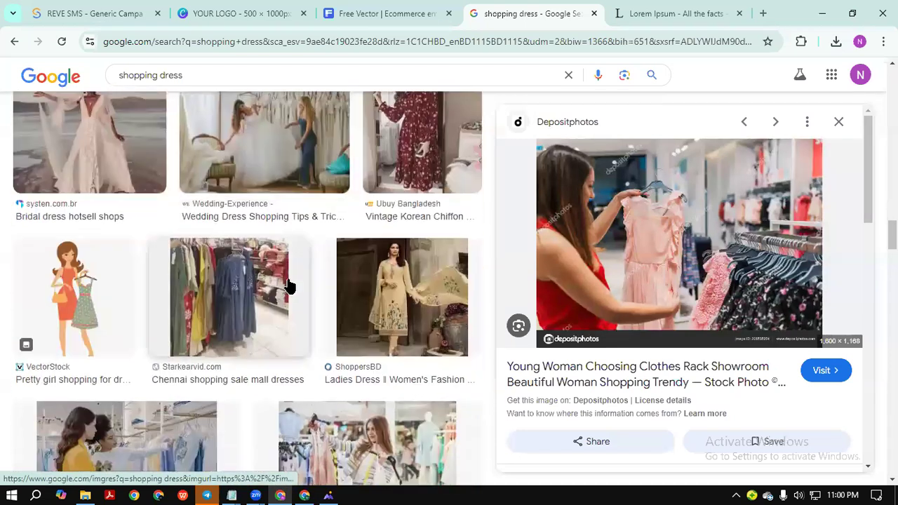
{"action": "scroll", "coordinate": [299, 286], "scroll_direction": "down", "scroll_amount": 10}
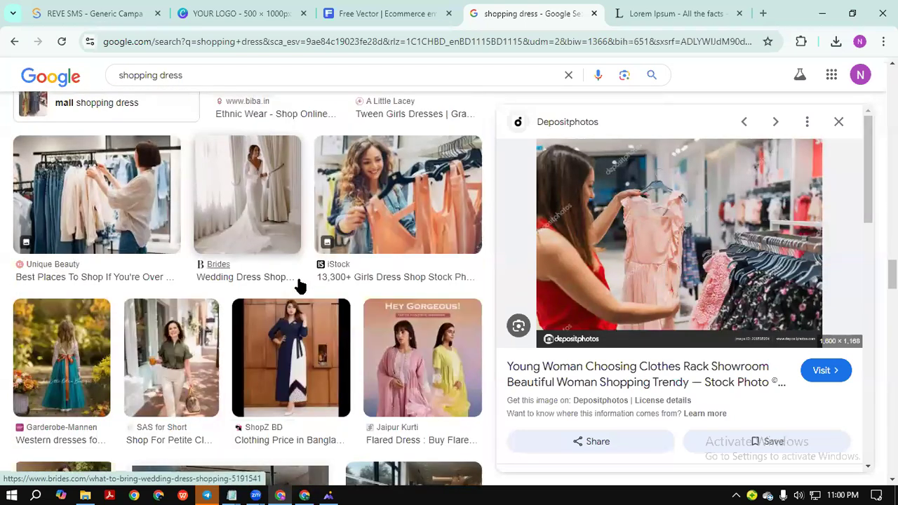
{"action": "scroll", "coordinate": [298, 286], "scroll_direction": "down", "scroll_amount": 4}
{"action": "scroll", "coordinate": [299, 285], "scroll_direction": "down", "scroll_amount": 1}
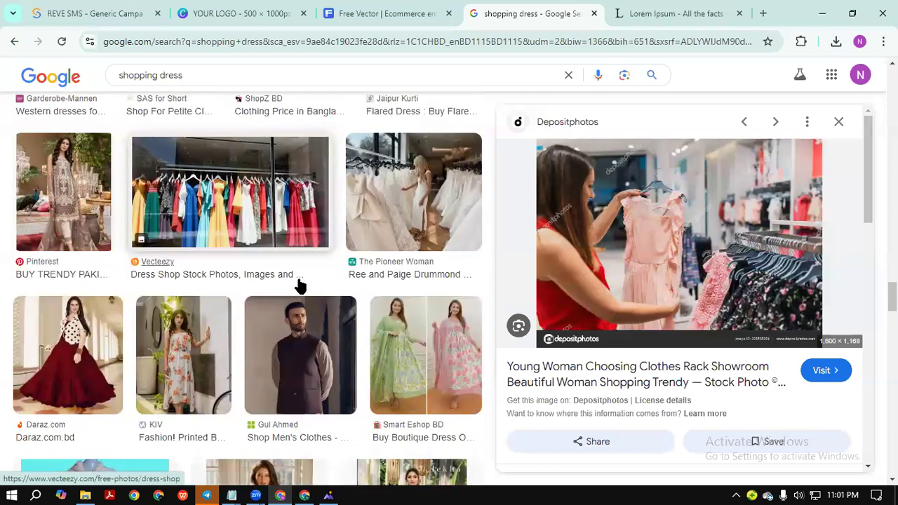
{"action": "scroll", "coordinate": [298, 285], "scroll_direction": "down", "scroll_amount": 4}
{"action": "scroll", "coordinate": [299, 285], "scroll_direction": "down", "scroll_amount": 1}
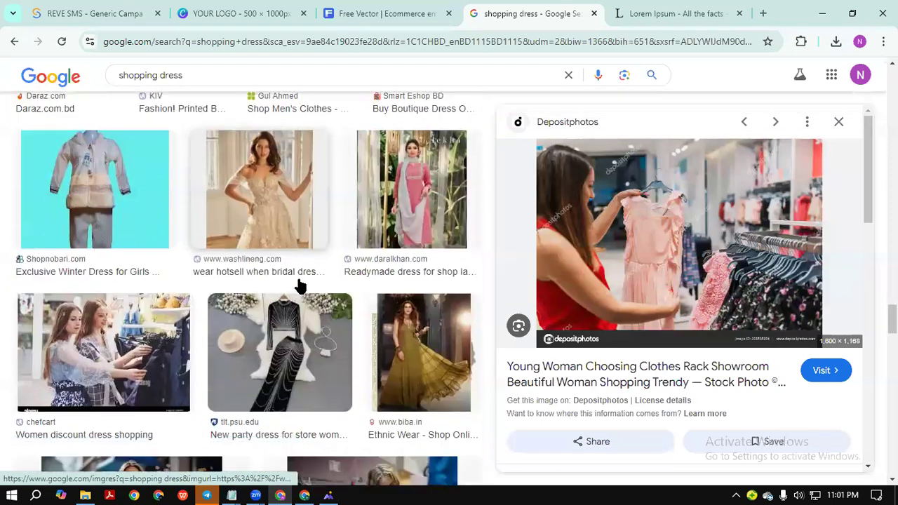
{"action": "left_click", "coordinate": [149, 229]}
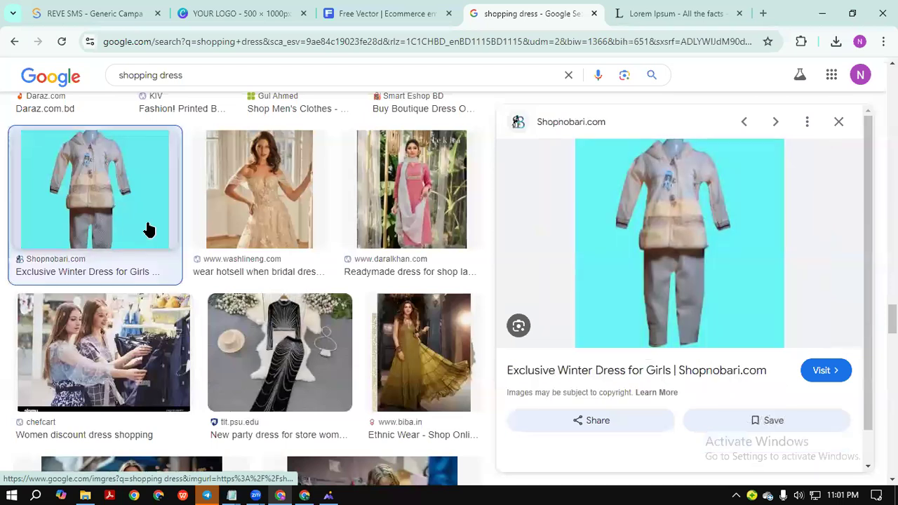
Preview the CUMO London African-print dress photo and copy the image.
{"action": "scroll", "coordinate": [334, 260], "scroll_direction": "down", "scroll_amount": 4}
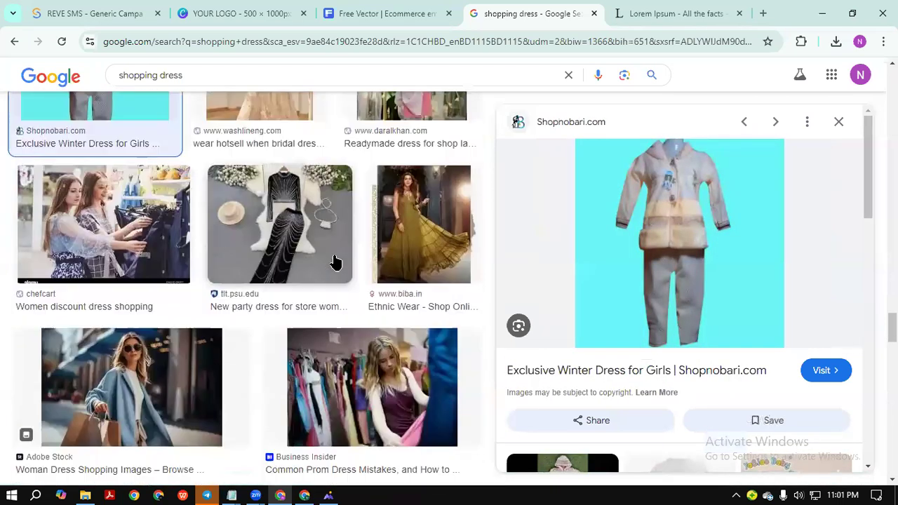
{"action": "scroll", "coordinate": [308, 291], "scroll_direction": "down", "scroll_amount": 10}
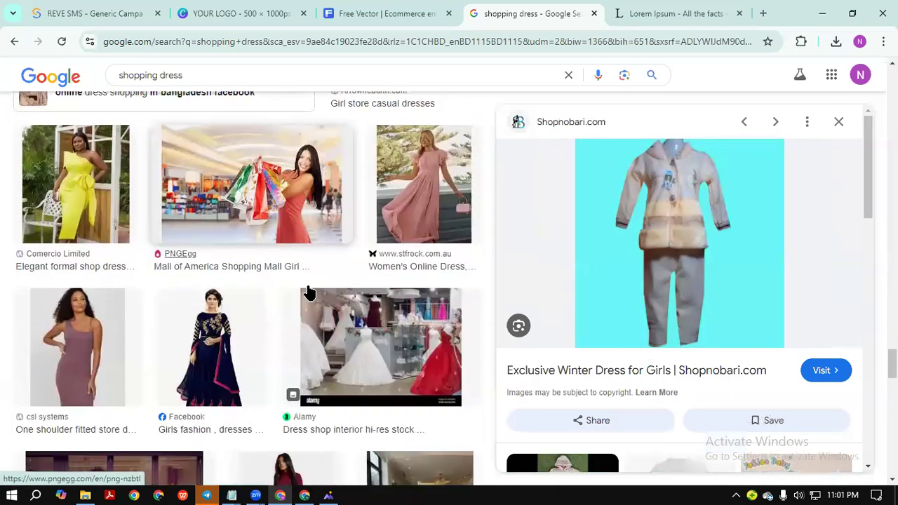
{"action": "scroll", "coordinate": [309, 291], "scroll_direction": "down", "scroll_amount": 5}
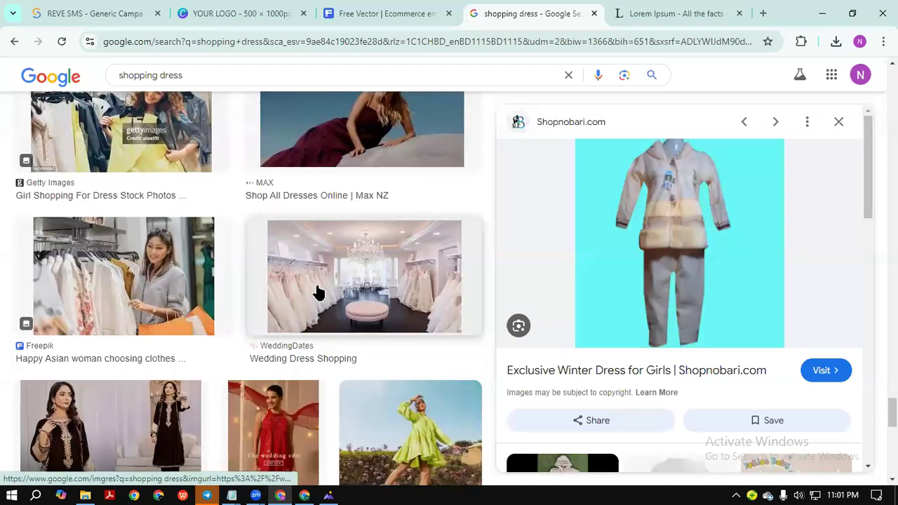
{"action": "scroll", "coordinate": [317, 292], "scroll_direction": "down", "scroll_amount": 4}
{"action": "scroll", "coordinate": [317, 292], "scroll_direction": "down", "scroll_amount": 4}
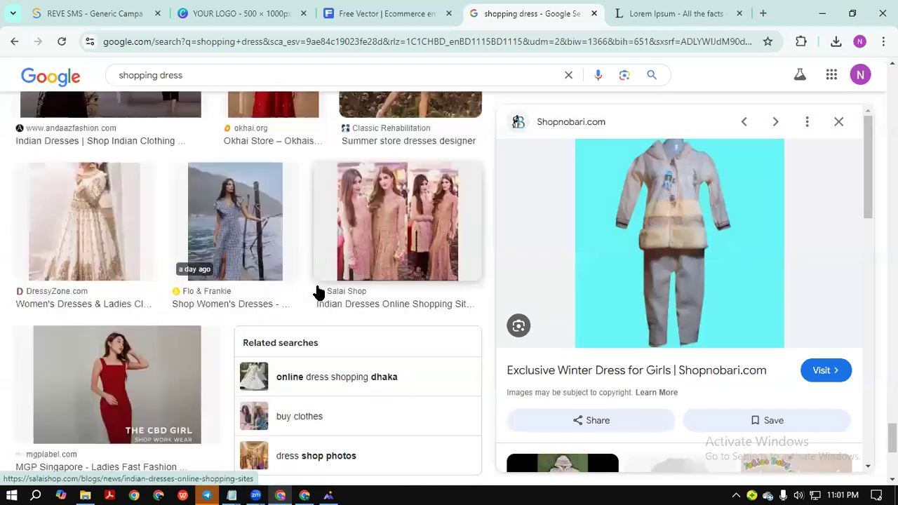
{"action": "scroll", "coordinate": [317, 291], "scroll_direction": "down", "scroll_amount": 3}
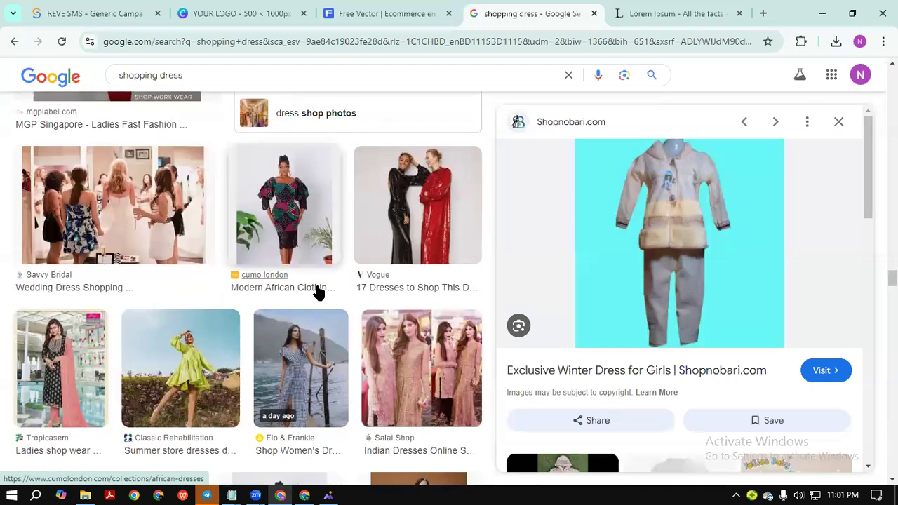
{"action": "scroll", "coordinate": [317, 292], "scroll_direction": "down", "scroll_amount": 6}
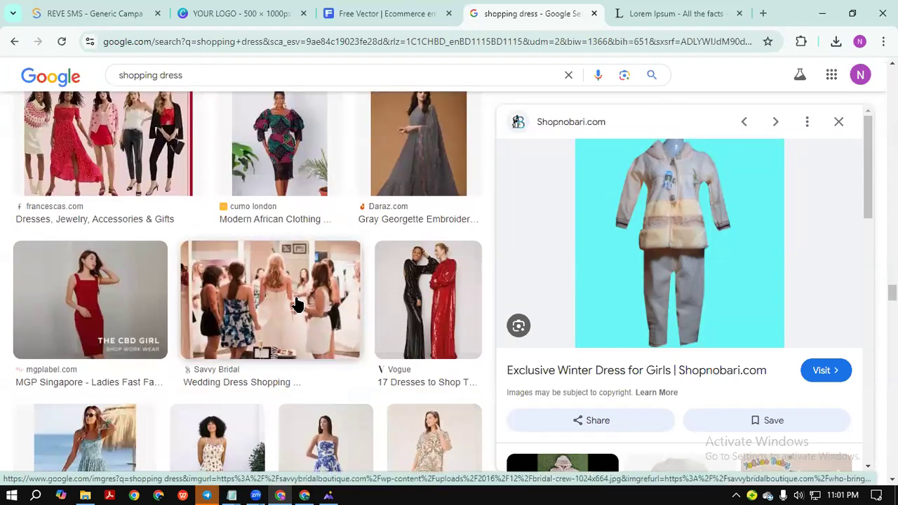
{"action": "scroll", "coordinate": [296, 303], "scroll_direction": "up", "scroll_amount": 2}
{"action": "left_click", "coordinate": [295, 303]}
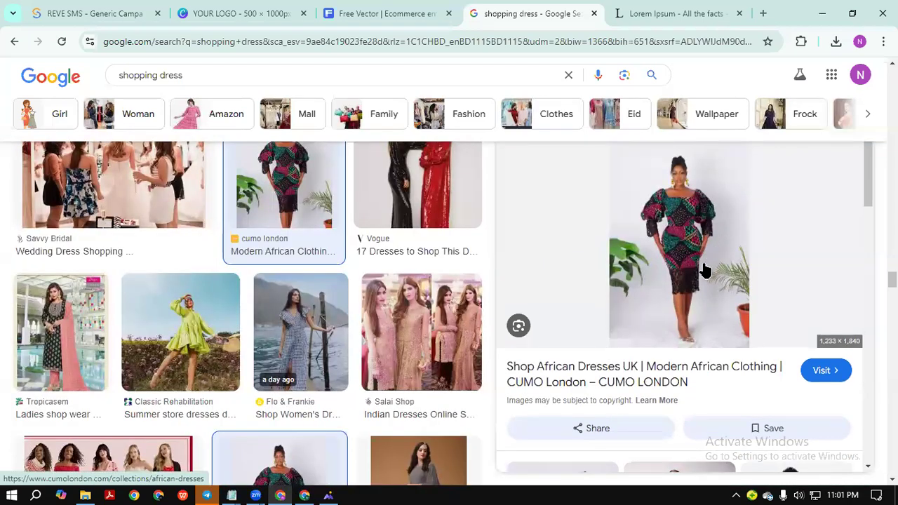
{"action": "right_click", "coordinate": [682, 300]}
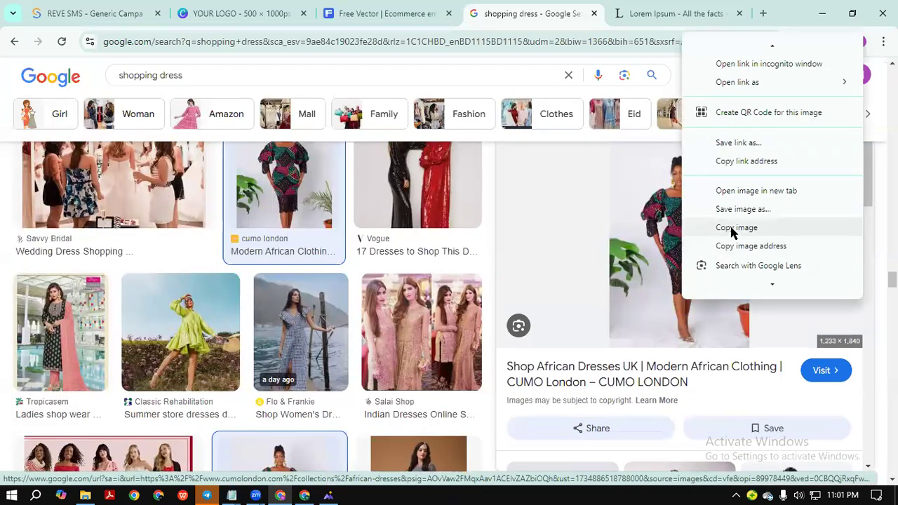
{"action": "left_click", "coordinate": [732, 228]}
Paste the copied dress photo onto the Canva email page.
{"action": "left_click", "coordinate": [273, 15]}
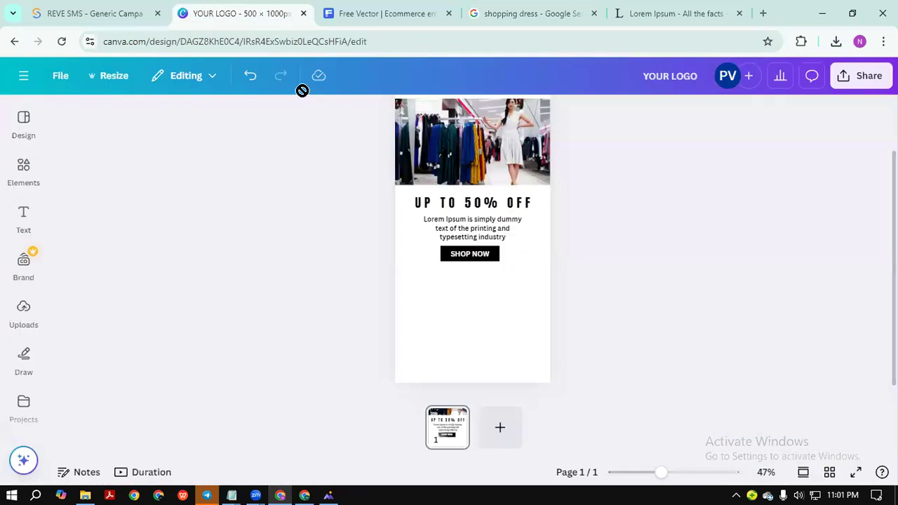
{"action": "right_click", "coordinate": [441, 326]}
{"action": "left_click", "coordinate": [493, 373]}
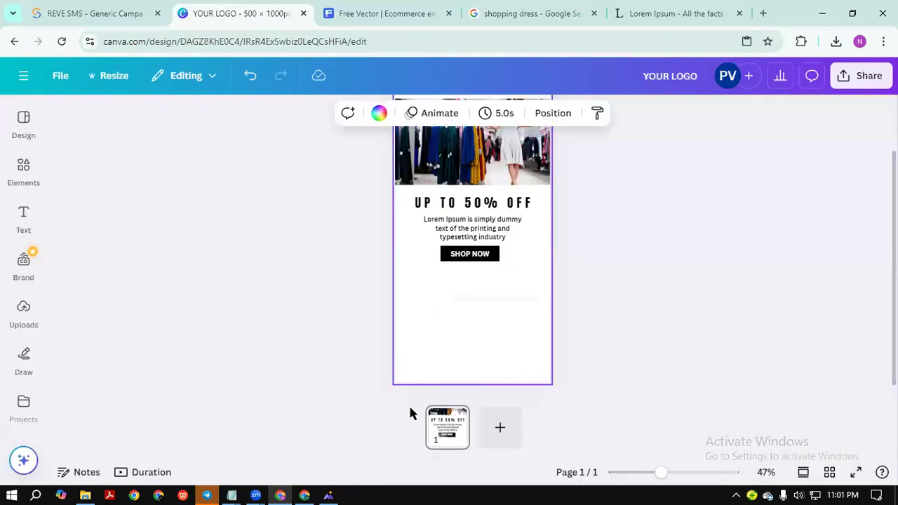
Shrink the dress photo into the lower left and move the 50% OFF heading up.
{"action": "left_click_drag", "start_coordinate": [495, 295], "coordinate": [451, 353]}
{"action": "left_click", "coordinate": [479, 341]}
{"action": "left_click_drag", "start_coordinate": [413, 302], "coordinate": [412, 318]}
{"action": "scroll", "coordinate": [519, 372], "scroll_direction": "up", "scroll_amount": 1}
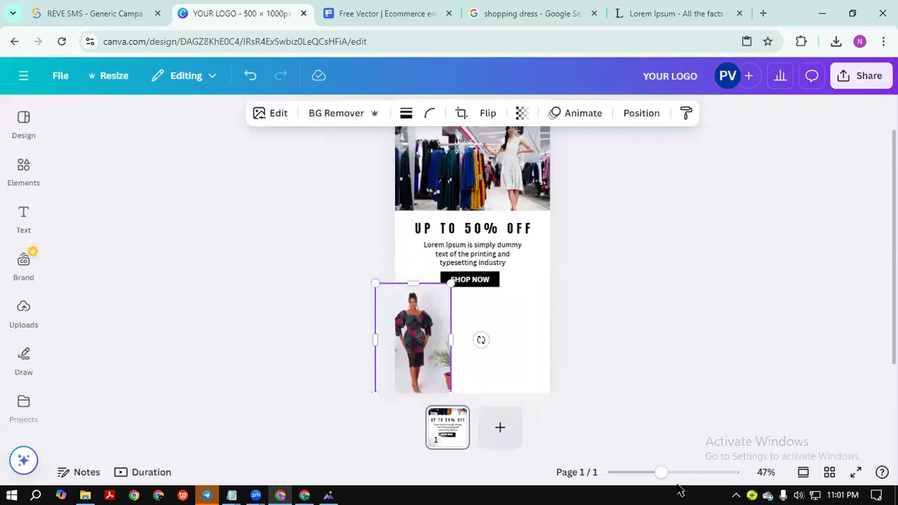
{"action": "left_click", "coordinate": [672, 482]}
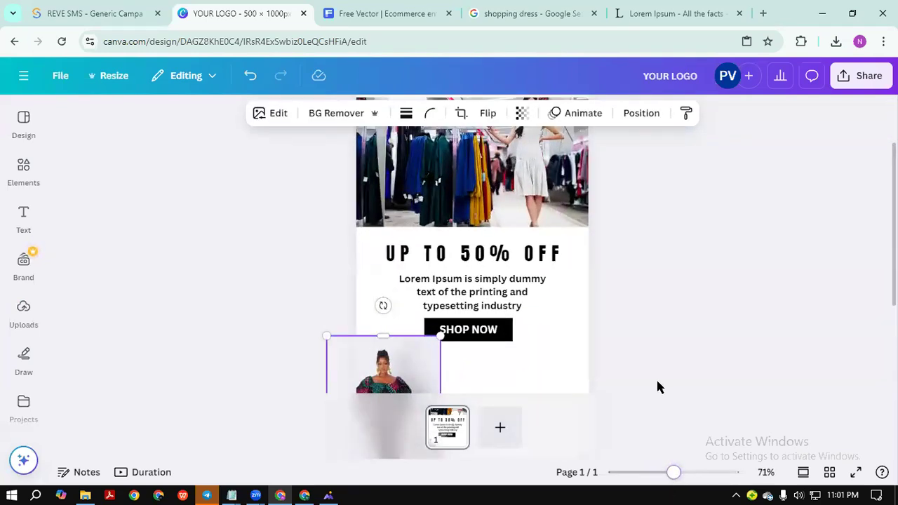
{"action": "scroll", "coordinate": [662, 337], "scroll_direction": "up", "scroll_amount": 2}
{"action": "left_click_drag", "start_coordinate": [496, 207], "coordinate": [495, 196]}
{"action": "left_click_drag", "start_coordinate": [468, 342], "coordinate": [464, 317]}
Set the heading to size 26, move the paragraph up, and set it to size 15.
{"action": "double_click", "coordinate": [268, 116]}
{"action": "double_click", "coordinate": [268, 116]}
{"action": "left_click_drag", "start_coordinate": [468, 371], "coordinate": [466, 348]}
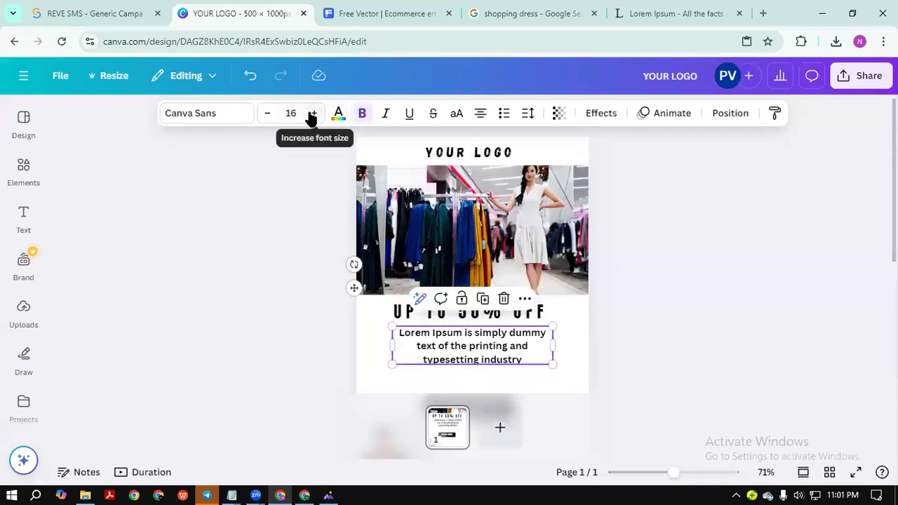
{"action": "left_click", "coordinate": [266, 117]}
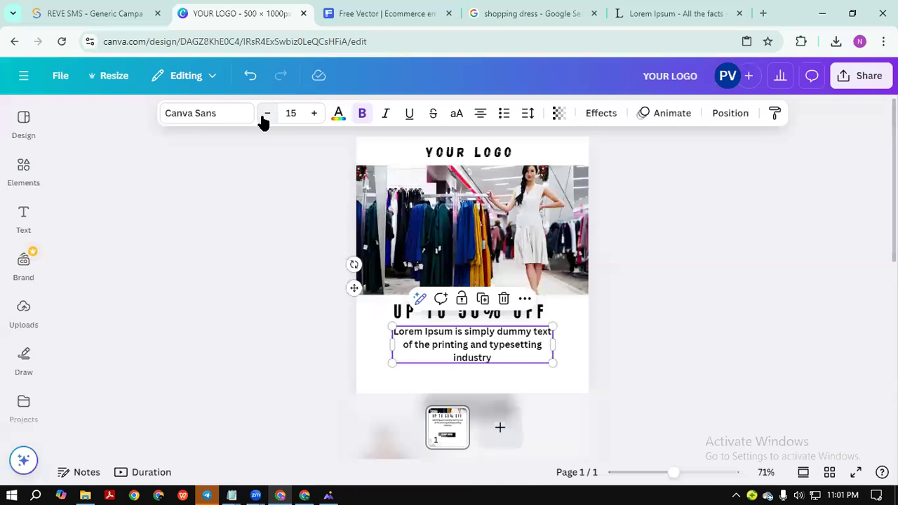
{"action": "left_click", "coordinate": [264, 117]}
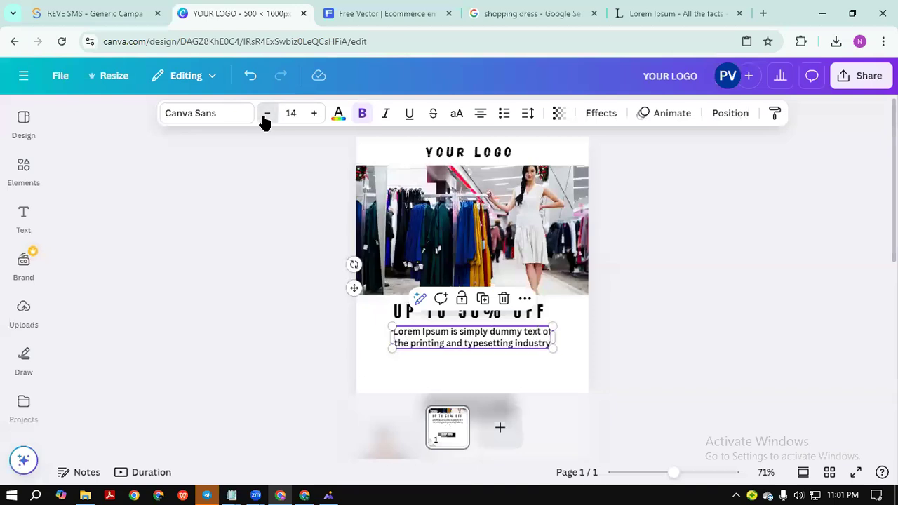
{"action": "left_click", "coordinate": [314, 113]}
Move the SHOP NOW button up beneath the paragraph.
{"action": "left_click", "coordinate": [659, 307]}
{"action": "scroll", "coordinate": [664, 303], "scroll_direction": "down", "scroll_amount": 1}
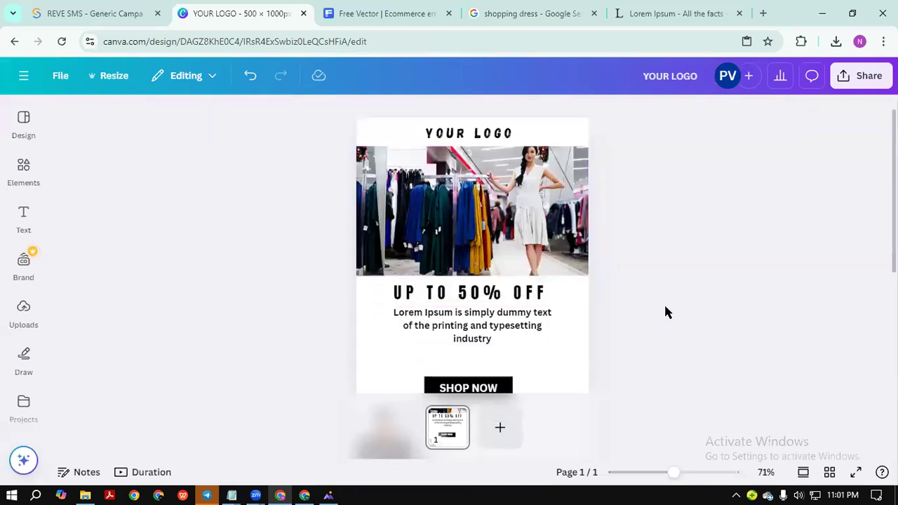
{"action": "scroll", "coordinate": [632, 308], "scroll_direction": "down", "scroll_amount": 3}
{"action": "left_click_drag", "start_coordinate": [505, 286], "coordinate": [481, 251]}
Widen the model photo to show more of the image.
{"action": "left_click", "coordinate": [606, 250]}
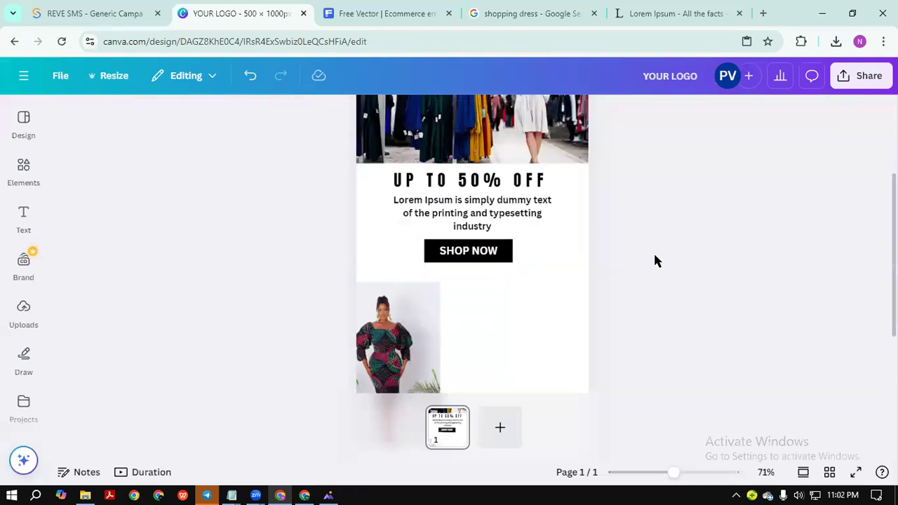
{"action": "scroll", "coordinate": [591, 281], "scroll_direction": "up", "scroll_amount": 2}
{"action": "scroll", "coordinate": [701, 217], "scroll_direction": "down", "scroll_amount": 3}
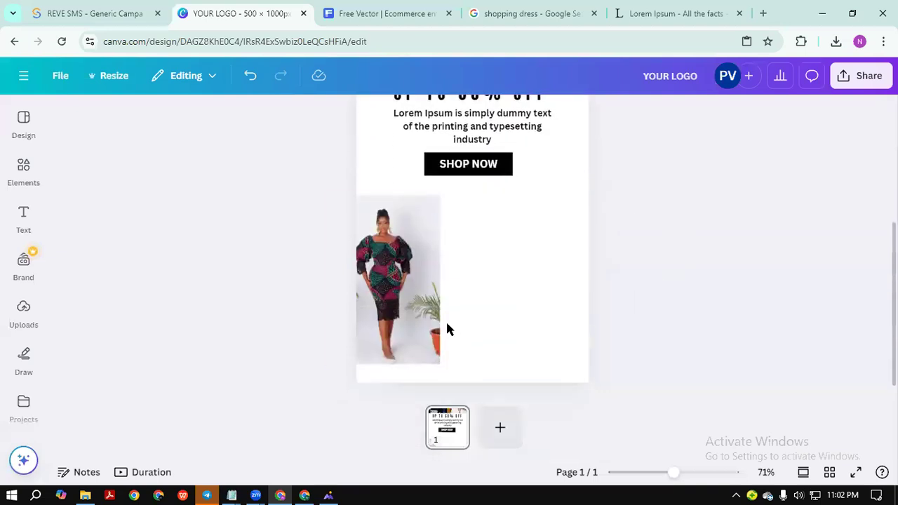
{"action": "left_click", "coordinate": [423, 300]}
{"action": "left_click_drag", "start_coordinate": [438, 282], "coordinate": [463, 288]}
{"action": "left_click", "coordinate": [565, 279]}
Crop the model photo from the left, enlarge it slightly, and nudge it up below SHOP NOW.
{"action": "left_click", "coordinate": [448, 278]}
{"action": "left_click_drag", "start_coordinate": [325, 277], "coordinate": [357, 278]}
{"action": "left_click_drag", "start_coordinate": [458, 362], "coordinate": [462, 366]}
{"action": "left_click_drag", "start_coordinate": [434, 317], "coordinate": [433, 308]}
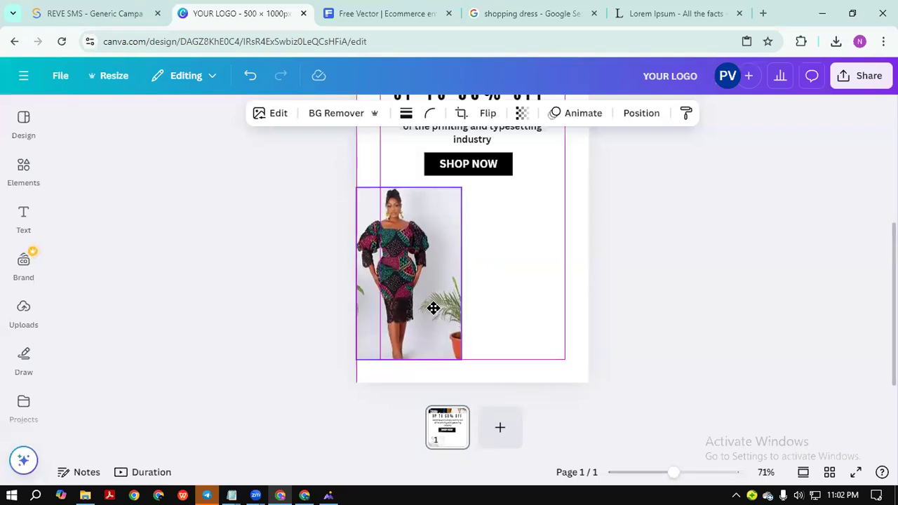
{"action": "left_click", "coordinate": [709, 271]}
{"action": "left_click", "coordinate": [449, 275]}
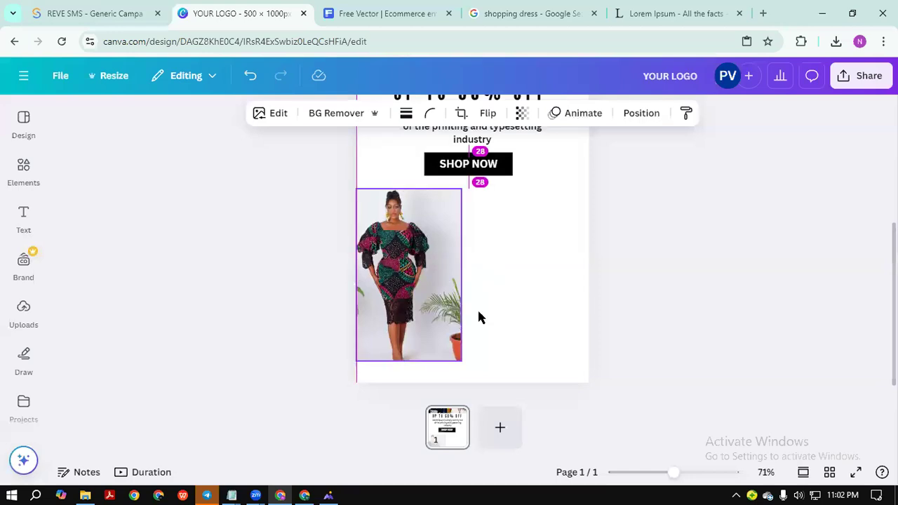
{"action": "left_click", "coordinate": [327, 494]}
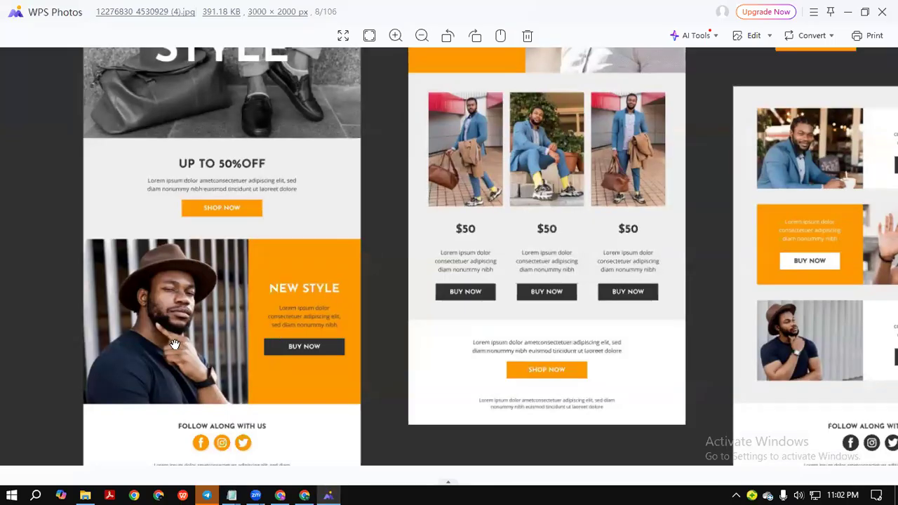
{"action": "key", "text": "alt+Tab"}
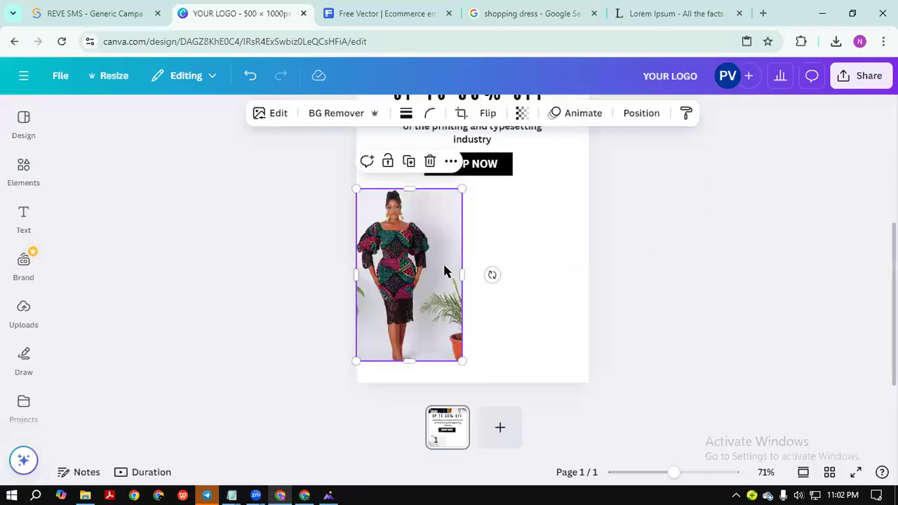
{"action": "mouse_move", "coordinate": [459, 275]}
{"action": "left_mouse_down"}
{"action": "mouse_move", "coordinate": [492, 278]}
{"action": "mouse_move", "coordinate": [451, 281]}
{"action": "left_mouse_up"}
{"action": "left_click", "coordinate": [493, 278]}
{"action": "left_click", "coordinate": [451, 280]}
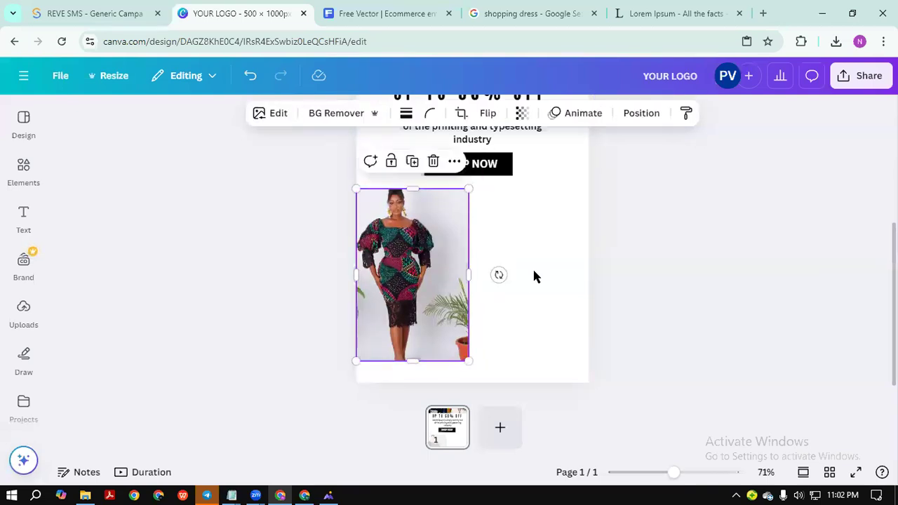
{"action": "left_click", "coordinate": [606, 270]}
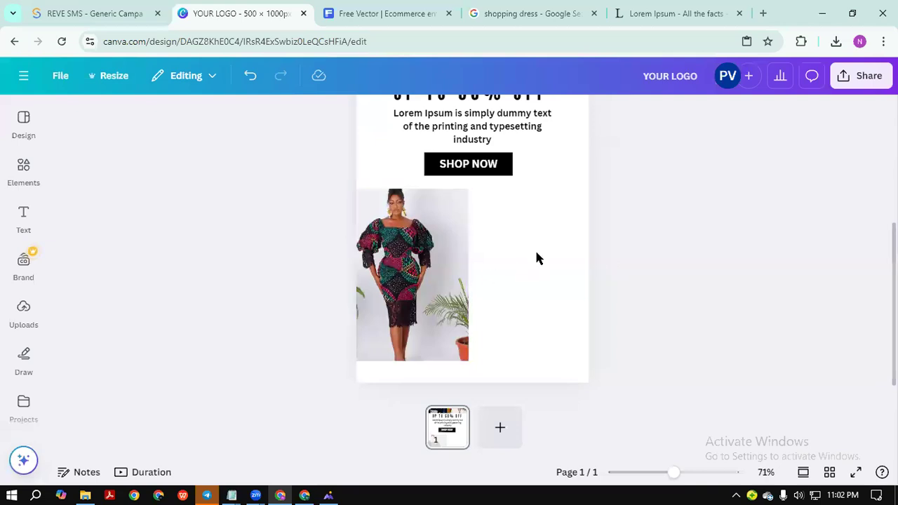
{"action": "scroll", "coordinate": [576, 242], "scroll_direction": "up", "scroll_amount": 3}
{"action": "scroll", "coordinate": [592, 246], "scroll_direction": "down", "scroll_amount": 3}
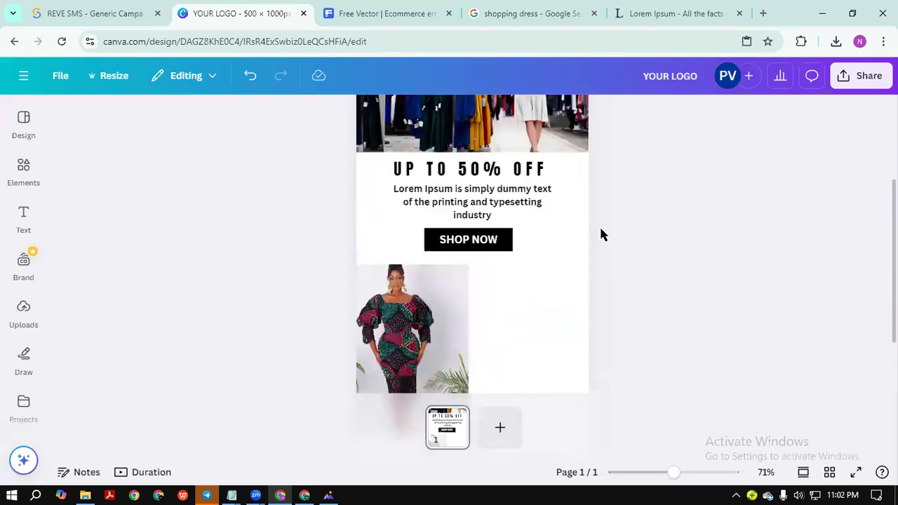
Place a square shape from Elements beside the model photo and stretch it tall.
{"action": "left_click", "coordinate": [23, 216]}
{"action": "left_click", "coordinate": [31, 184]}
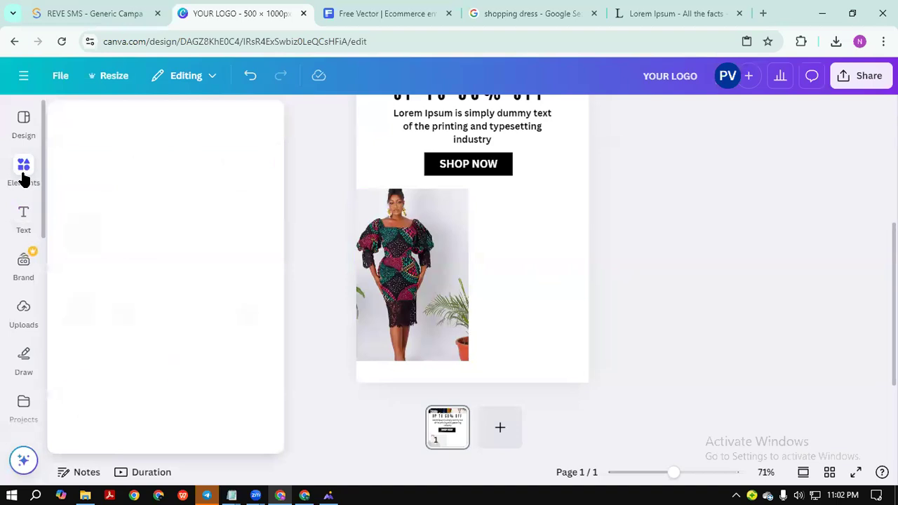
{"action": "left_click_drag", "start_coordinate": [452, 235], "coordinate": [508, 222]}
{"action": "left_click_drag", "start_coordinate": [542, 260], "coordinate": [596, 360]}
{"action": "left_click", "coordinate": [654, 314]}
Narrow and enlarge the brown rectangle to fill the space beside the photo.
{"action": "left_click", "coordinate": [581, 284]}
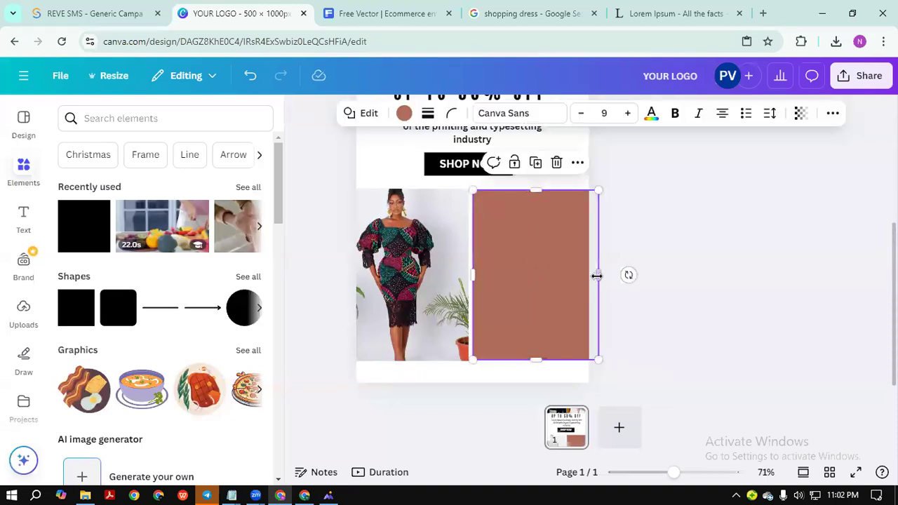
{"action": "left_click_drag", "start_coordinate": [596, 274], "coordinate": [557, 277]}
{"action": "mouse_move", "coordinate": [585, 356]}
{"action": "left_mouse_down"}
{"action": "mouse_move", "coordinate": [603, 360]}
{"action": "mouse_move", "coordinate": [591, 359]}
{"action": "left_mouse_up"}
{"action": "left_click", "coordinate": [665, 315]}
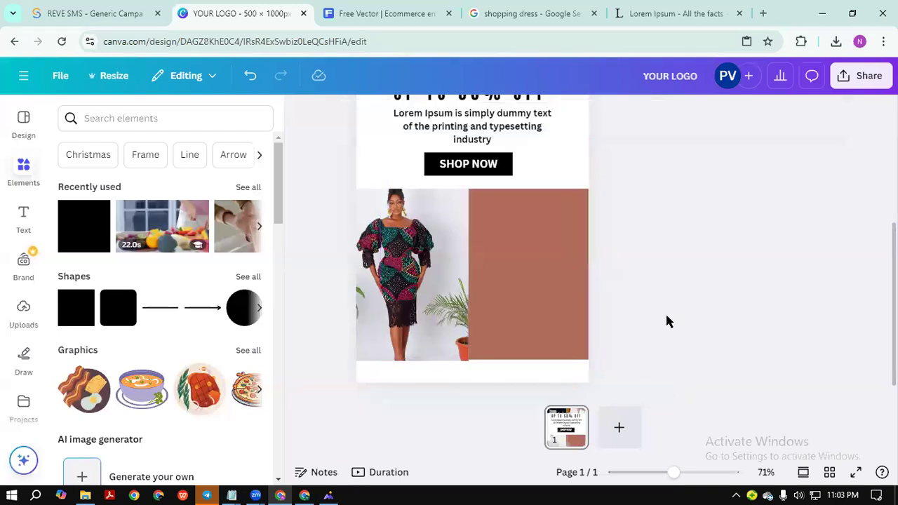
{"action": "left_click", "coordinate": [430, 282]}
{"action": "left_click", "coordinate": [551, 282]}
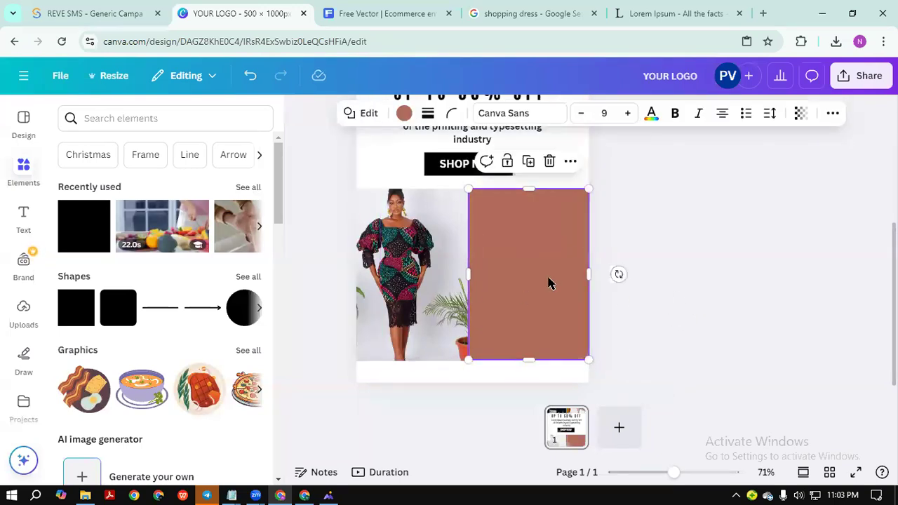
Recolour the rectangle with the grey swatch from Photo colors.
{"action": "left_click", "coordinate": [404, 114]}
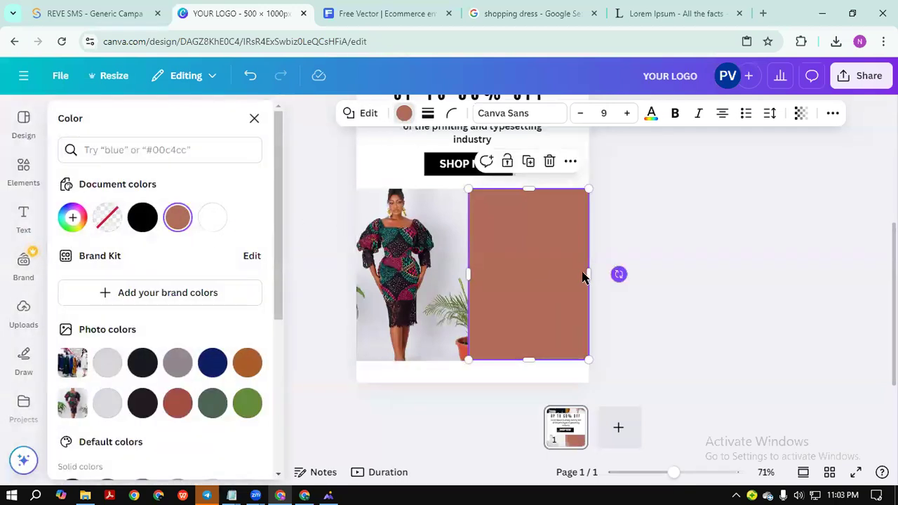
{"action": "left_click_drag", "start_coordinate": [673, 472], "coordinate": [661, 472]}
{"action": "left_click", "coordinate": [704, 353]}
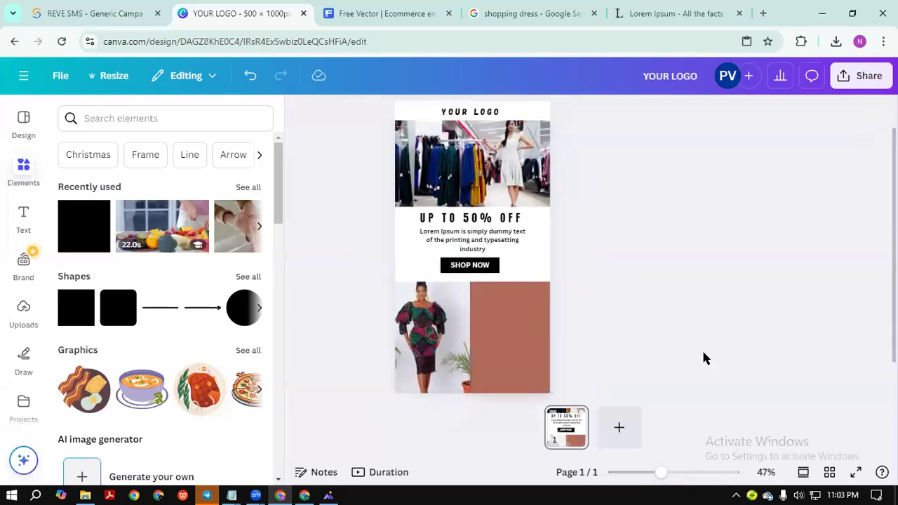
{"action": "scroll", "coordinate": [690, 272], "scroll_direction": "down", "scroll_amount": 1}
{"action": "left_click", "coordinate": [521, 298]}
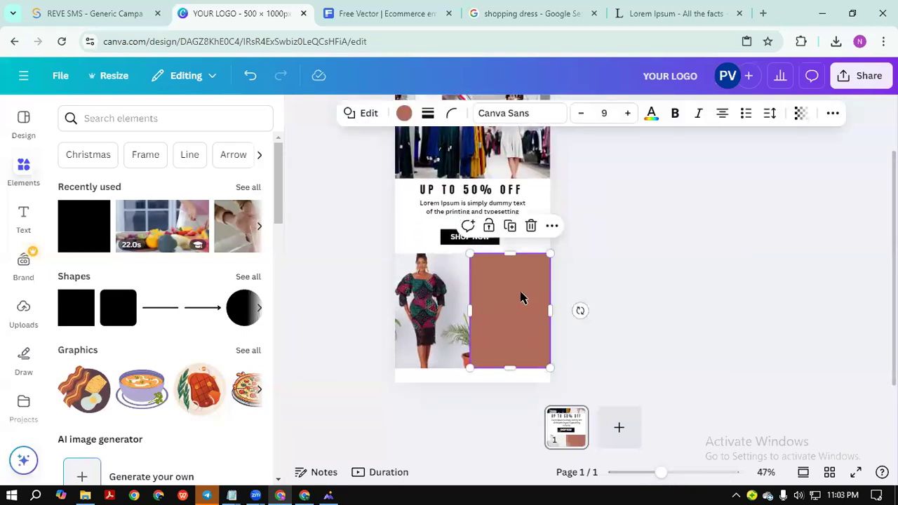
{"action": "scroll", "coordinate": [666, 403], "scroll_direction": "up", "scroll_amount": 4}
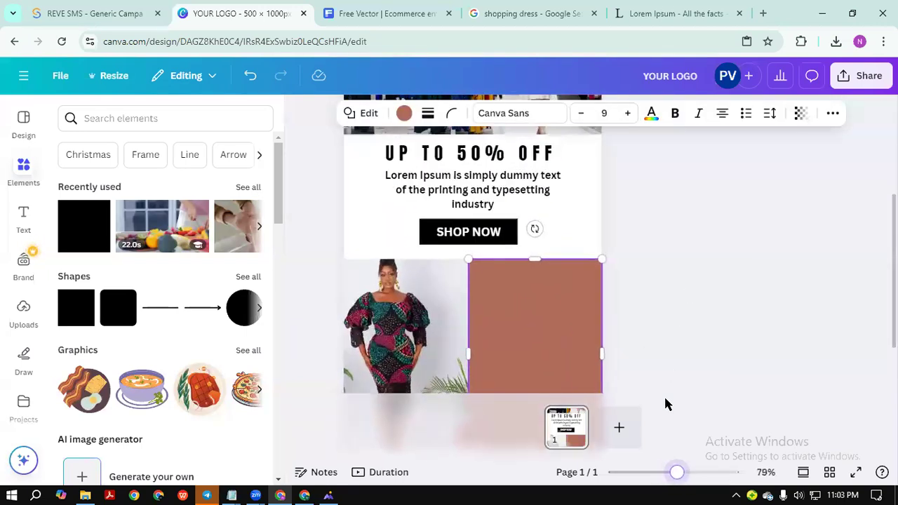
{"action": "left_click", "coordinate": [404, 114]}
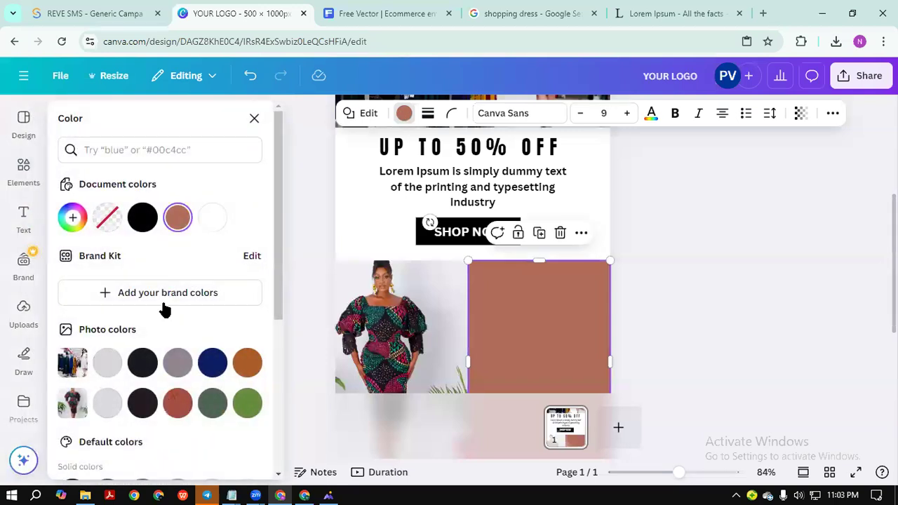
{"action": "scroll", "coordinate": [164, 306], "scroll_direction": "down", "scroll_amount": 3}
{"action": "scroll", "coordinate": [206, 274], "scroll_direction": "up", "scroll_amount": 1}
{"action": "left_click", "coordinate": [178, 235]}
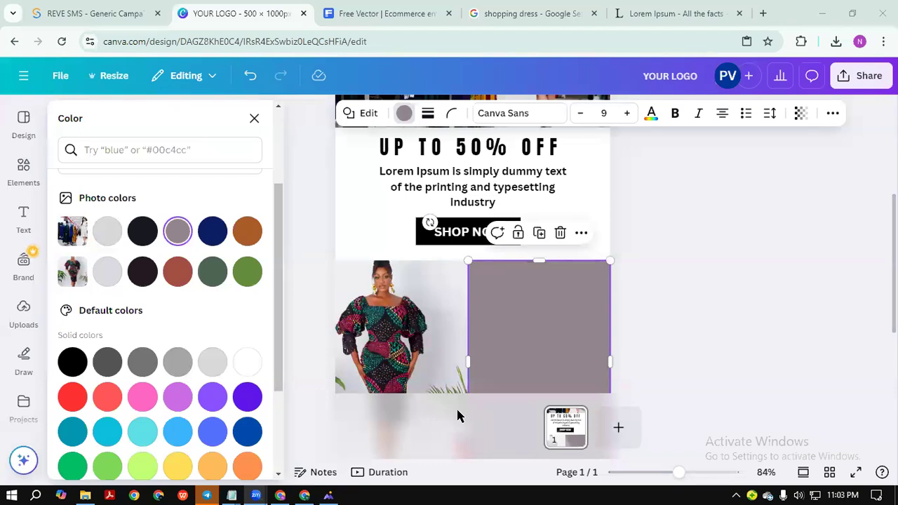
Try a dark colour on the rectangle, then switch back to the grey swatch.
{"action": "scroll", "coordinate": [547, 281], "scroll_direction": "down", "scroll_amount": 2}
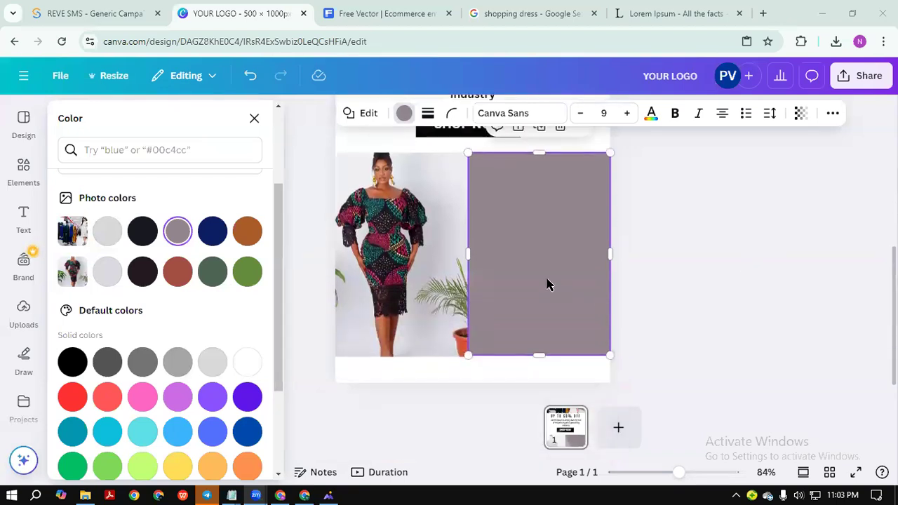
{"action": "left_click", "coordinate": [142, 233]}
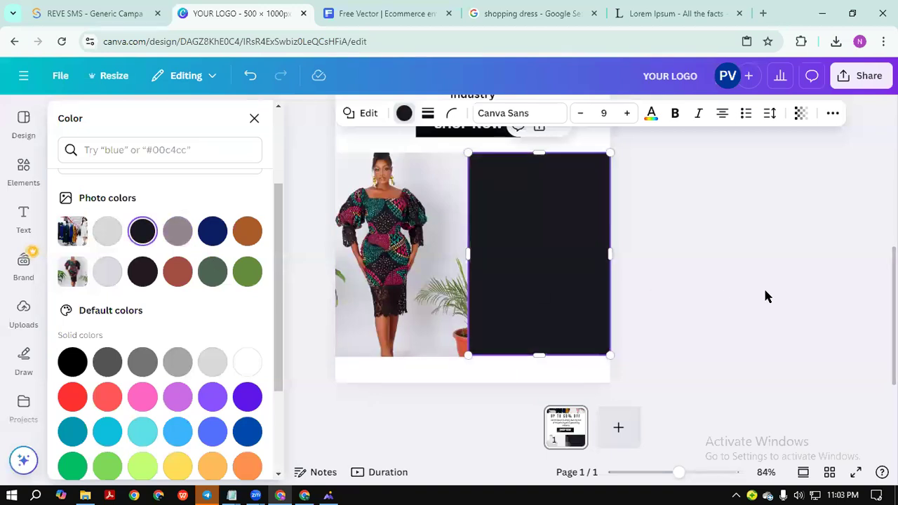
{"action": "scroll", "coordinate": [764, 295], "scroll_direction": "up", "scroll_amount": 2}
{"action": "scroll", "coordinate": [764, 296], "scroll_direction": "up", "scroll_amount": 1}
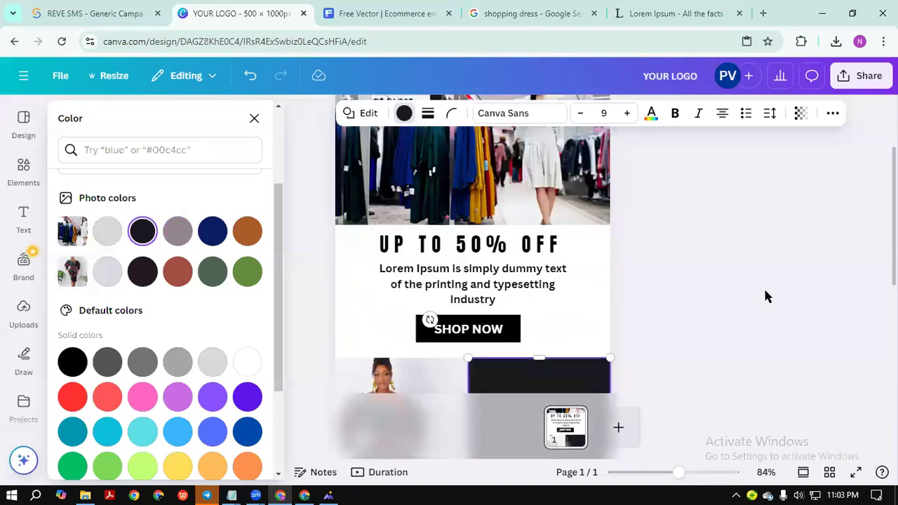
{"action": "scroll", "coordinate": [764, 295], "scroll_direction": "down", "scroll_amount": 3}
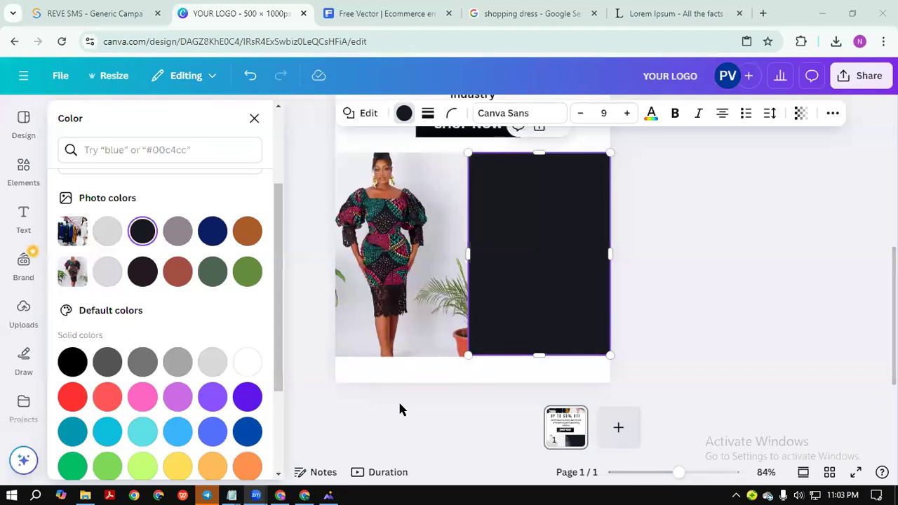
{"action": "left_click", "coordinate": [180, 236]}
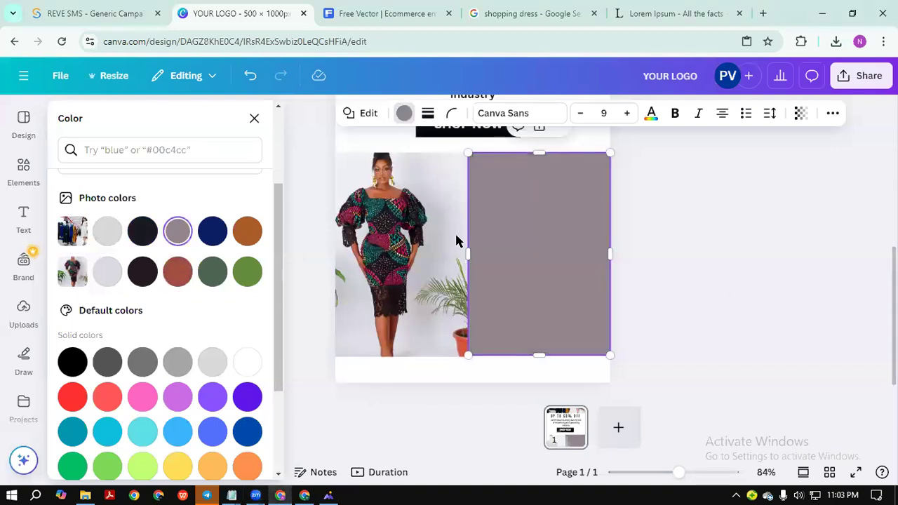
Drag the grey rectangle's bottom edge to fine-tune its height.
{"action": "scroll", "coordinate": [681, 290], "scroll_direction": "up", "scroll_amount": 2}
{"action": "scroll", "coordinate": [681, 285], "scroll_direction": "down", "scroll_amount": 2}
{"action": "key", "text": "Escape"}
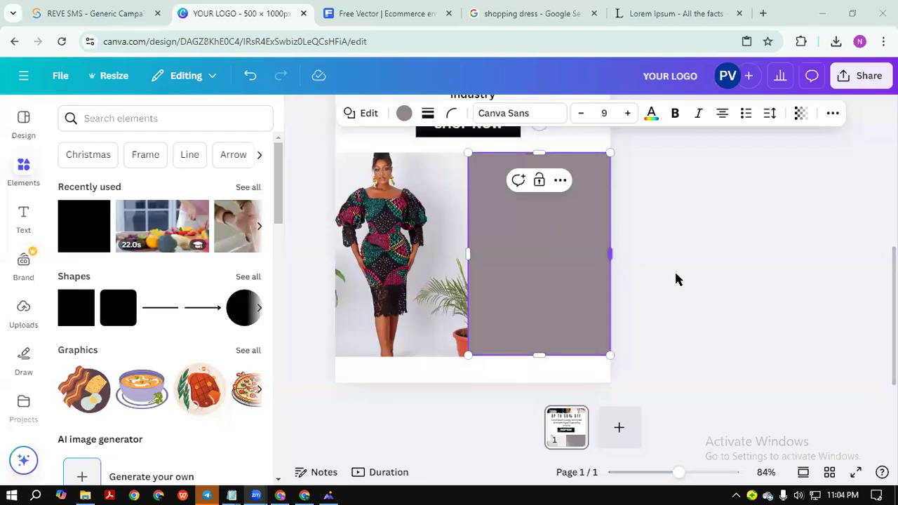
{"action": "left_click", "coordinate": [807, 315]}
{"action": "left_click", "coordinate": [537, 337]}
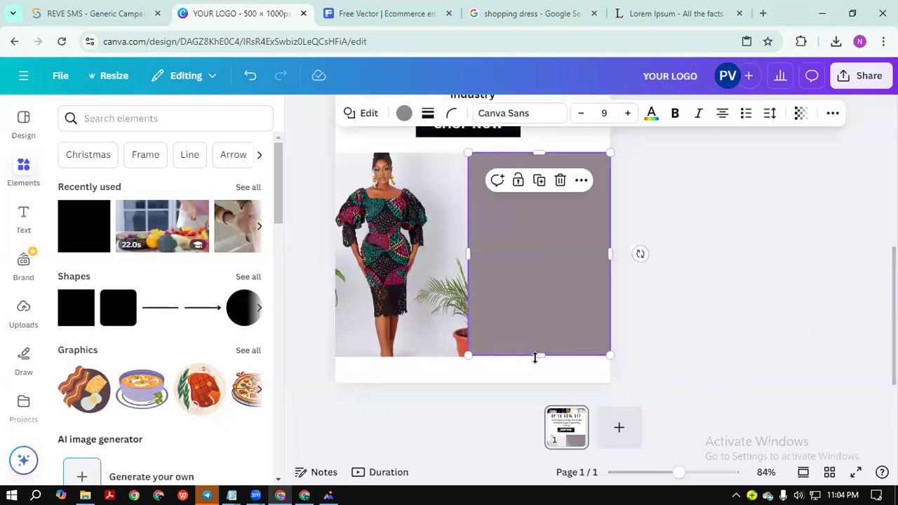
{"action": "left_click_drag", "start_coordinate": [537, 356], "coordinate": [586, 340]}
{"action": "left_click", "coordinate": [654, 178]}
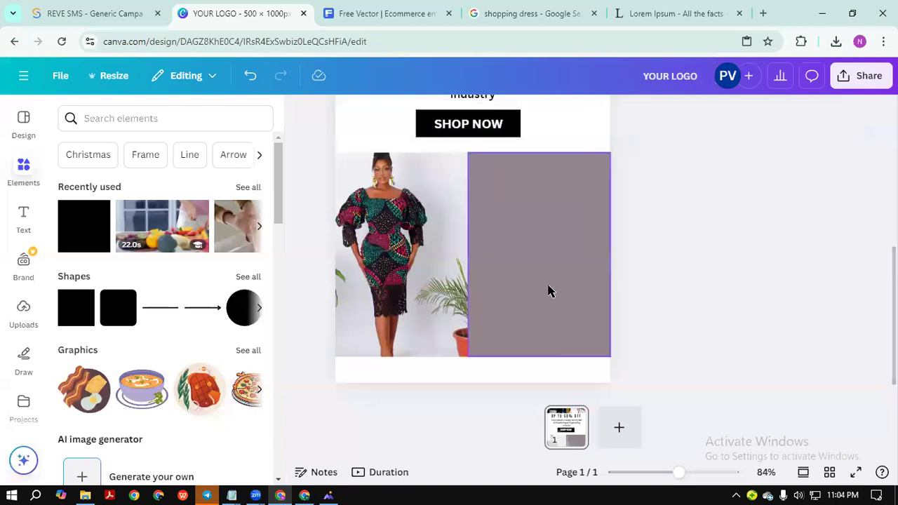
Bring up the reference email template image in WPS Photos.
{"action": "scroll", "coordinate": [745, 412], "scroll_direction": "down", "scroll_amount": 3}
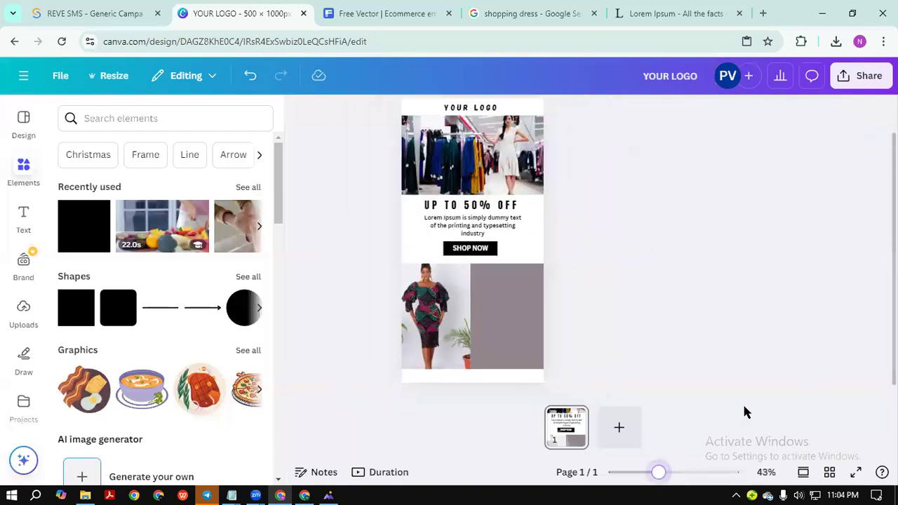
{"action": "scroll", "coordinate": [745, 412], "scroll_direction": "up", "scroll_amount": 4}
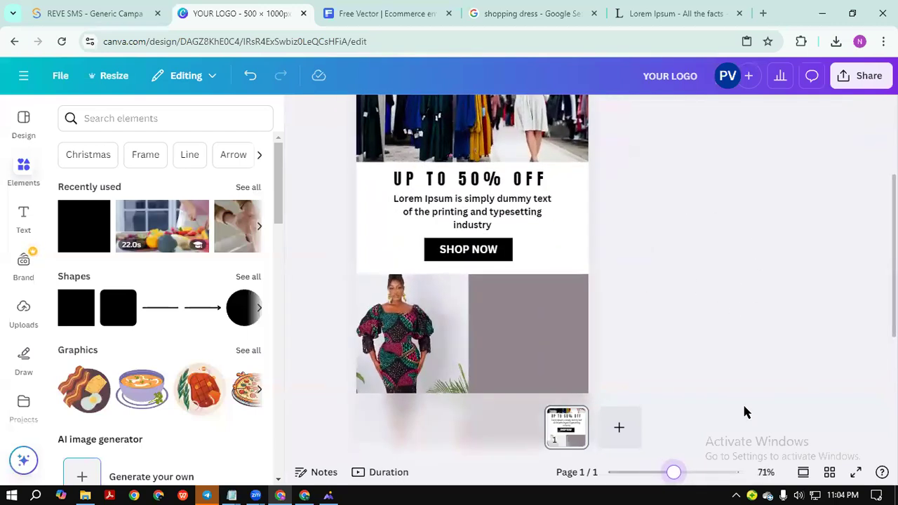
{"action": "left_click", "coordinate": [329, 495]}
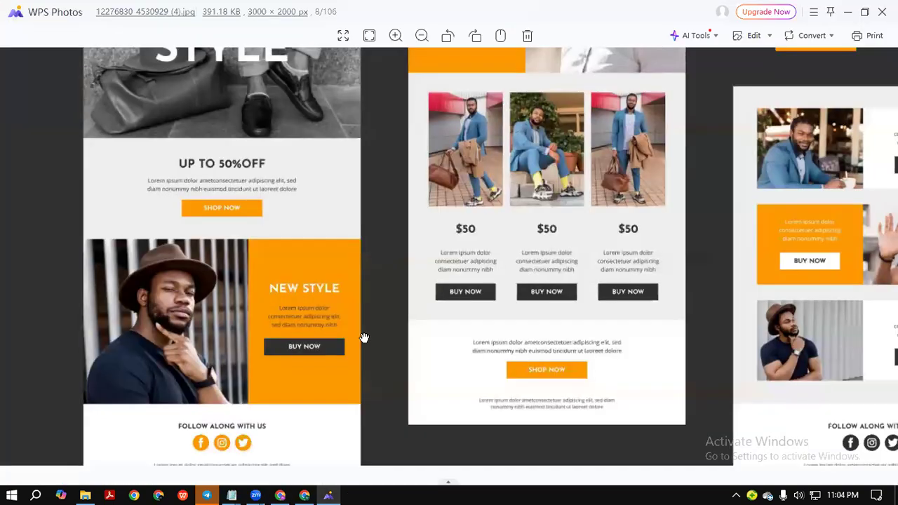
Add a heading on the grey block reading 'NEW STYLE'.
{"action": "key", "text": "alt+Tab"}
{"action": "left_click", "coordinate": [23, 216]}
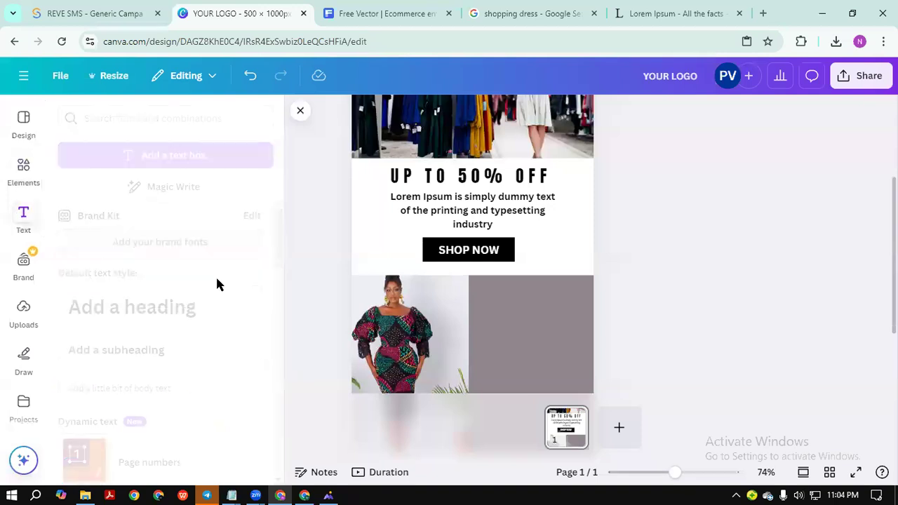
{"action": "left_click_drag", "start_coordinate": [106, 317], "coordinate": [547, 317]}
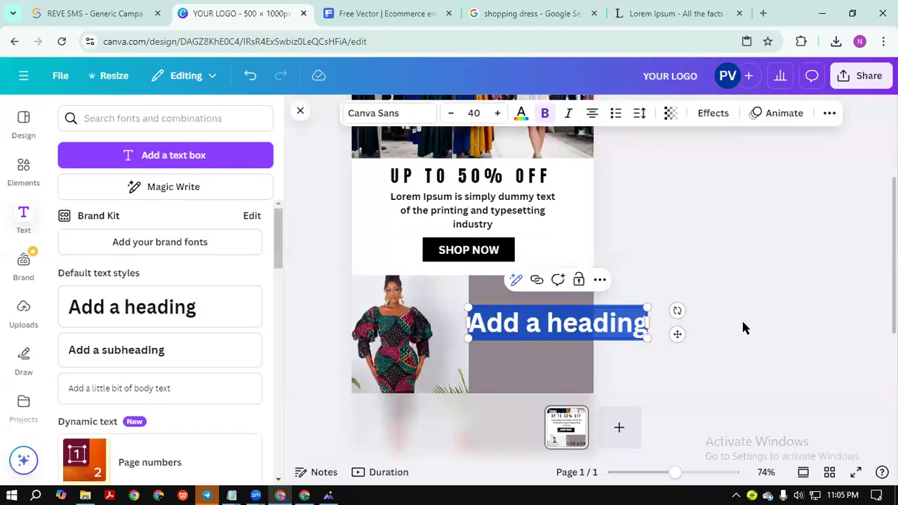
{"action": "scroll", "coordinate": [741, 322], "scroll_direction": "down", "scroll_amount": 1}
{"action": "left_click_drag", "start_coordinate": [647, 272], "coordinate": [581, 265]}
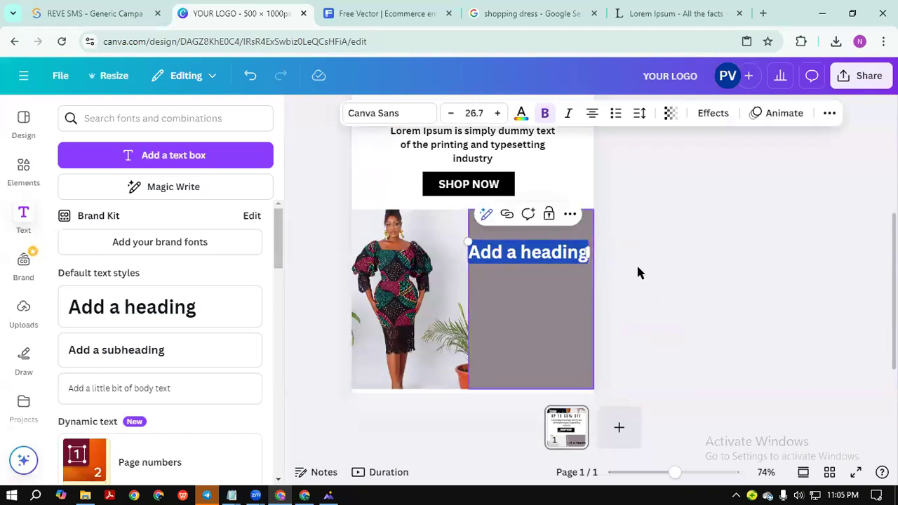
{"action": "key", "text": "BackSpace"}
{"action": "type", "text": "NEW S"}
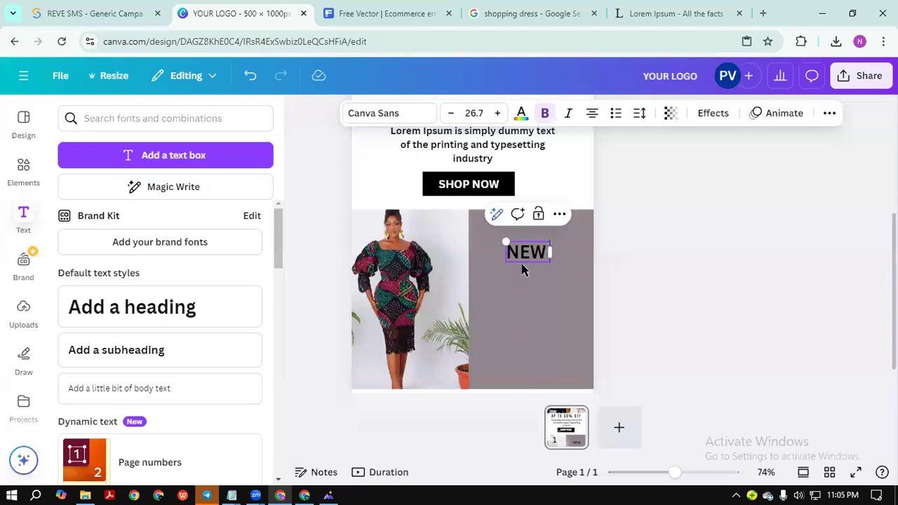
{"action": "type", "text": "TYLE"}
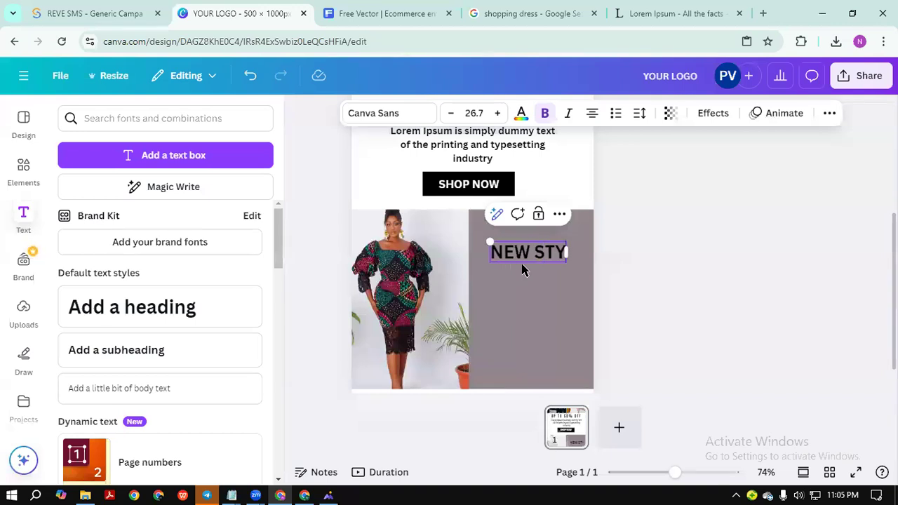
{"action": "left_click", "coordinate": [705, 262]}
Apply the Gagalin font to the NEW STYLE heading.
{"action": "left_click", "coordinate": [569, 254]}
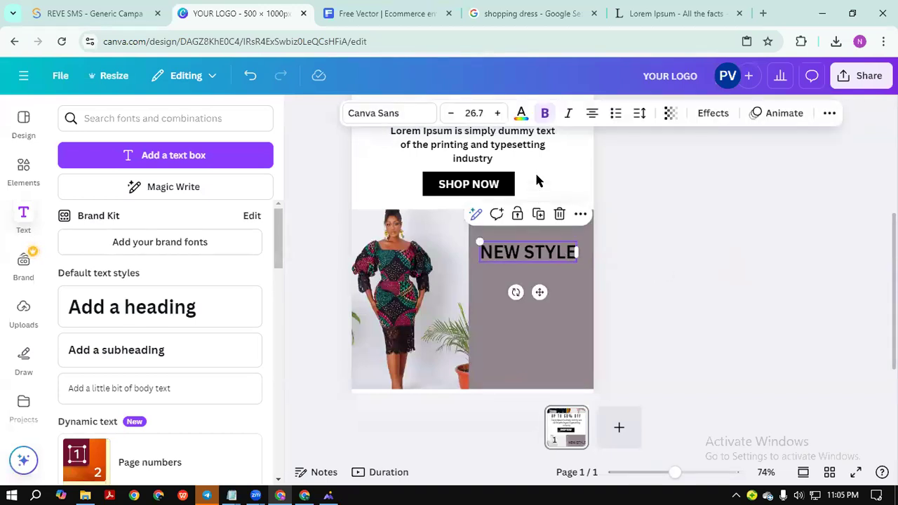
{"action": "left_click", "coordinate": [397, 114]}
{"action": "scroll", "coordinate": [151, 253], "scroll_direction": "down", "scroll_amount": 2}
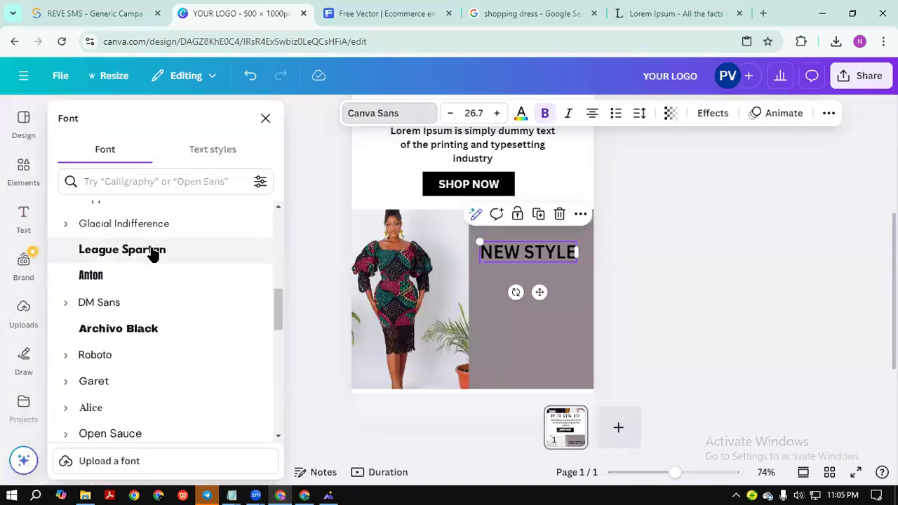
{"action": "scroll", "coordinate": [153, 253], "scroll_direction": "down", "scroll_amount": 5}
{"action": "left_click", "coordinate": [119, 250]}
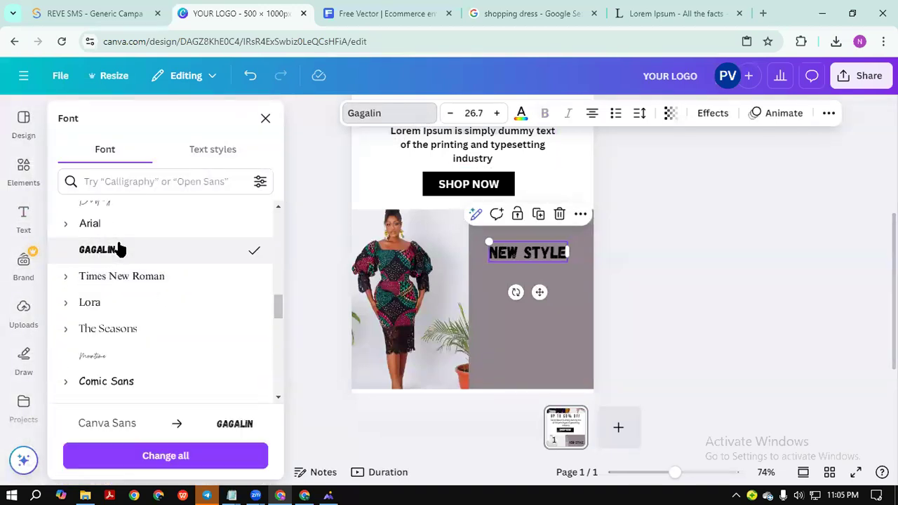
{"action": "left_click", "coordinate": [725, 308]}
Widen NEW STYLE's letter spacing to 116 and move it slightly higher.
{"action": "left_click", "coordinate": [566, 254]}
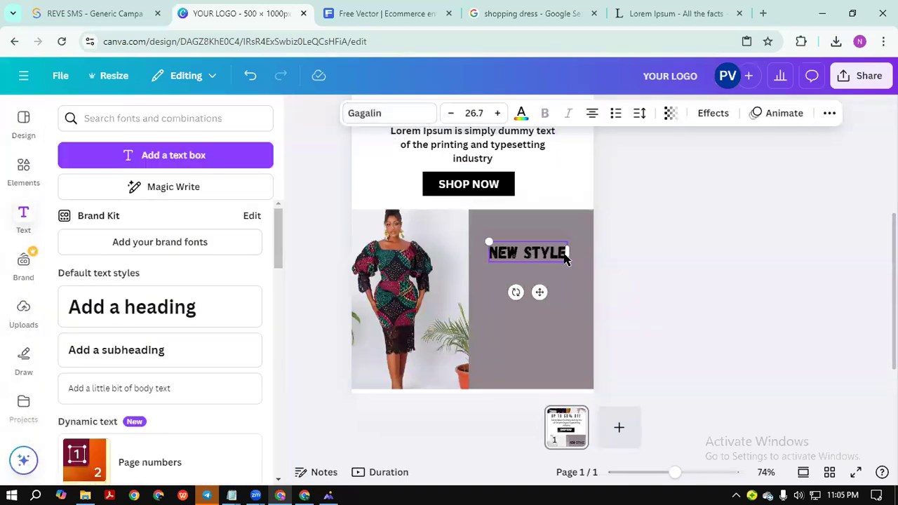
{"action": "left_click", "coordinate": [639, 113]}
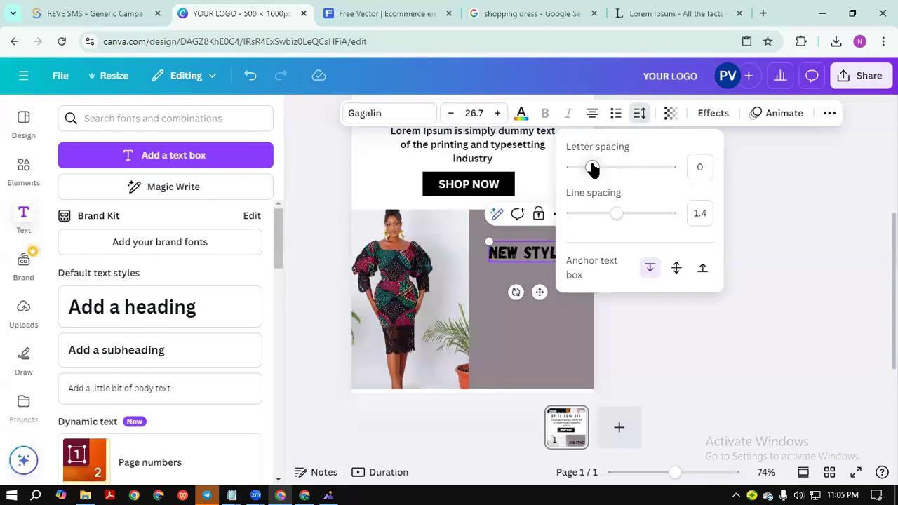
{"action": "left_click_drag", "start_coordinate": [592, 169], "coordinate": [603, 169]}
{"action": "left_click", "coordinate": [829, 183]}
{"action": "left_click", "coordinate": [687, 282]}
{"action": "left_click", "coordinate": [548, 255]}
{"action": "left_click_drag", "start_coordinate": [549, 256], "coordinate": [552, 242]}
{"action": "left_click", "coordinate": [705, 261]}
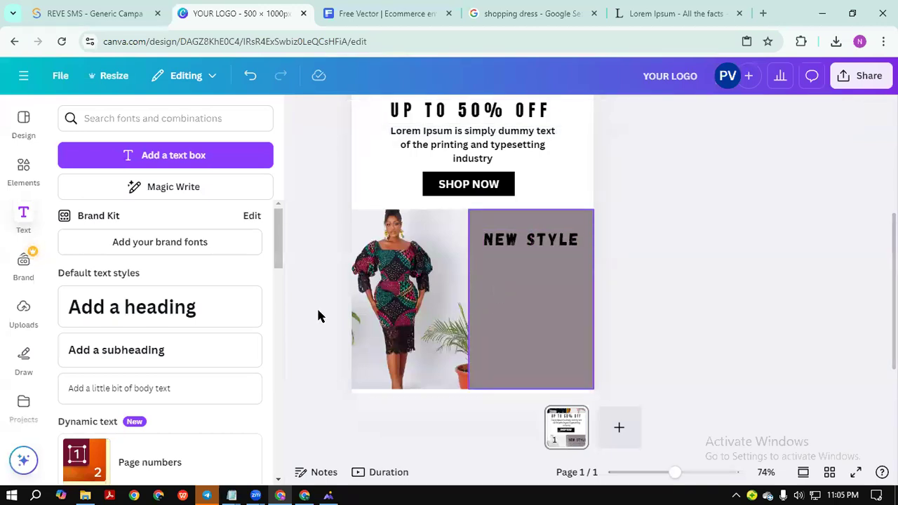
Duplicate the Lorem Ipsum paragraph onto the grey panel and narrow it to wrap.
{"action": "left_click", "coordinate": [496, 149]}
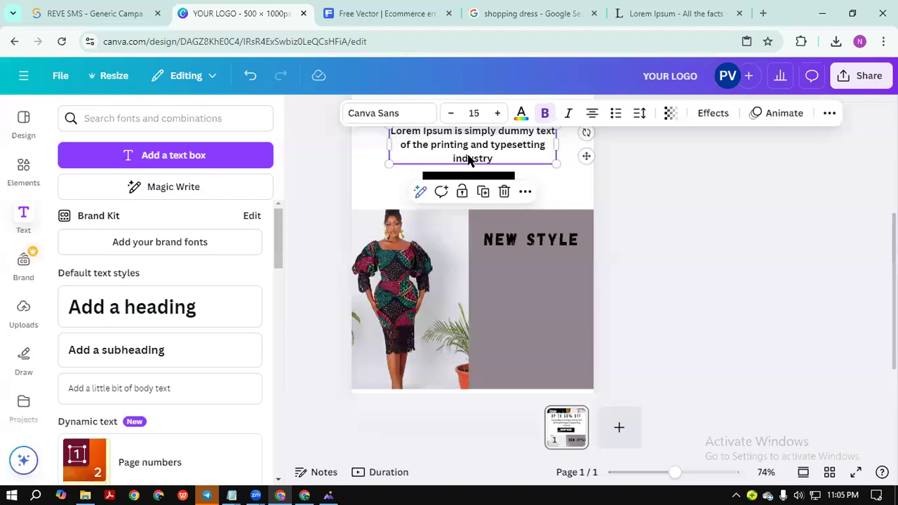
{"action": "scroll", "coordinate": [677, 203], "scroll_direction": "up", "scroll_amount": 1}
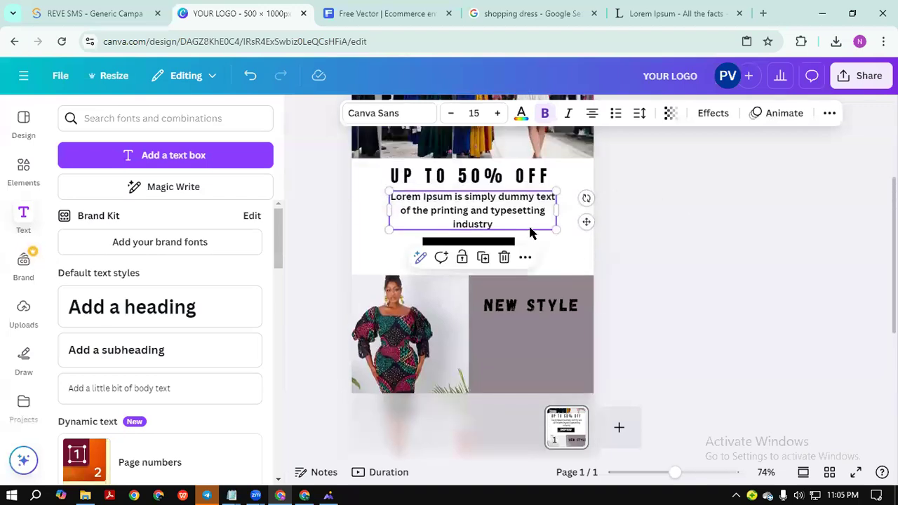
{"action": "left_click", "coordinate": [482, 258]}
{"action": "left_click_drag", "start_coordinate": [495, 221], "coordinate": [549, 361]}
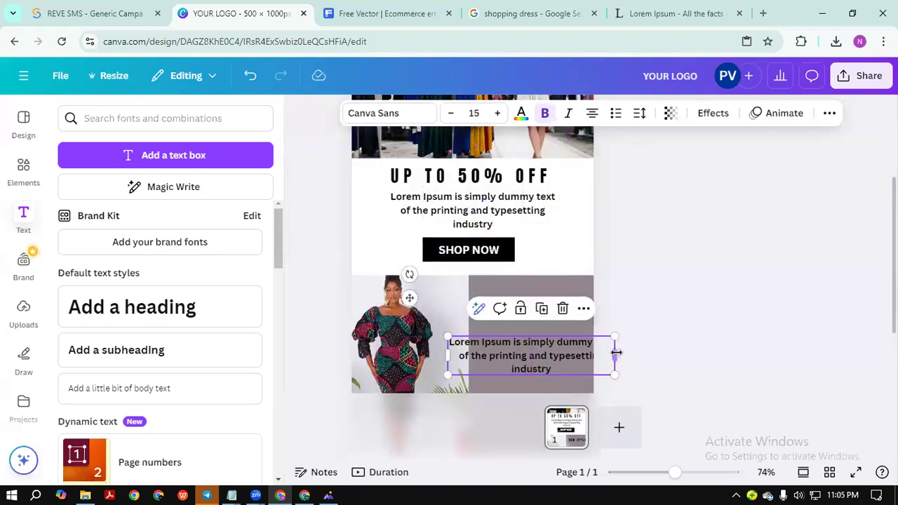
{"action": "left_click_drag", "start_coordinate": [607, 349], "coordinate": [566, 347]}
{"action": "left_click", "coordinate": [676, 326]}
{"action": "scroll", "coordinate": [683, 320], "scroll_direction": "down", "scroll_amount": 2}
{"action": "left_click", "coordinate": [526, 260]}
{"action": "left_click_drag", "start_coordinate": [525, 260], "coordinate": [547, 251]}
Reduce the copied paragraph to font size 13 and centre it on the panel.
{"action": "left_click", "coordinate": [450, 113]}
{"action": "left_click", "coordinate": [450, 113]}
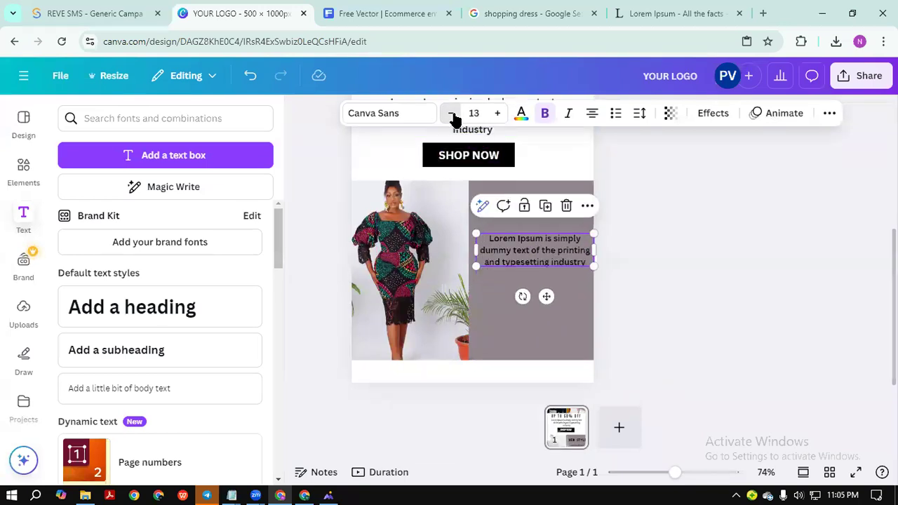
{"action": "left_click", "coordinate": [701, 197]}
{"action": "left_click_drag", "start_coordinate": [554, 248], "coordinate": [550, 245]}
{"action": "left_click", "coordinate": [636, 242]}
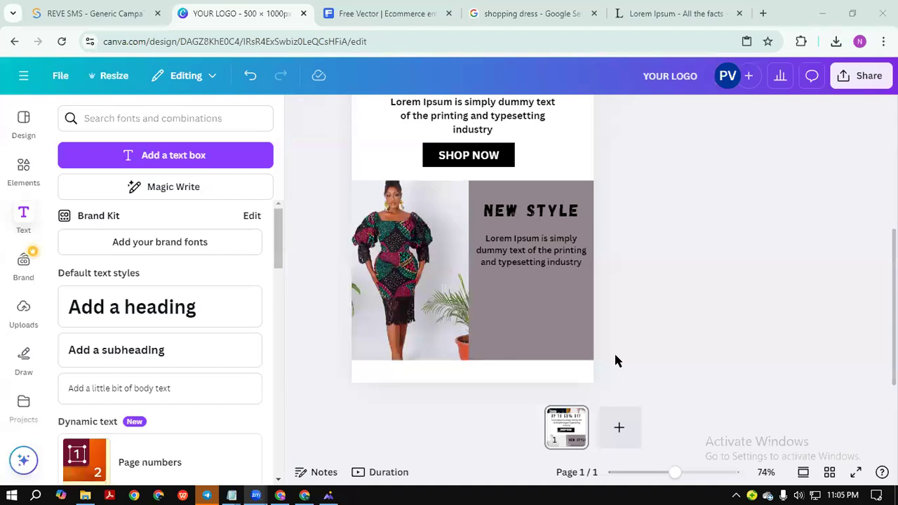
Switch over to the reference email template image in WPS Photos.
{"action": "left_click", "coordinate": [615, 355]}
{"action": "left_click", "coordinate": [533, 212]}
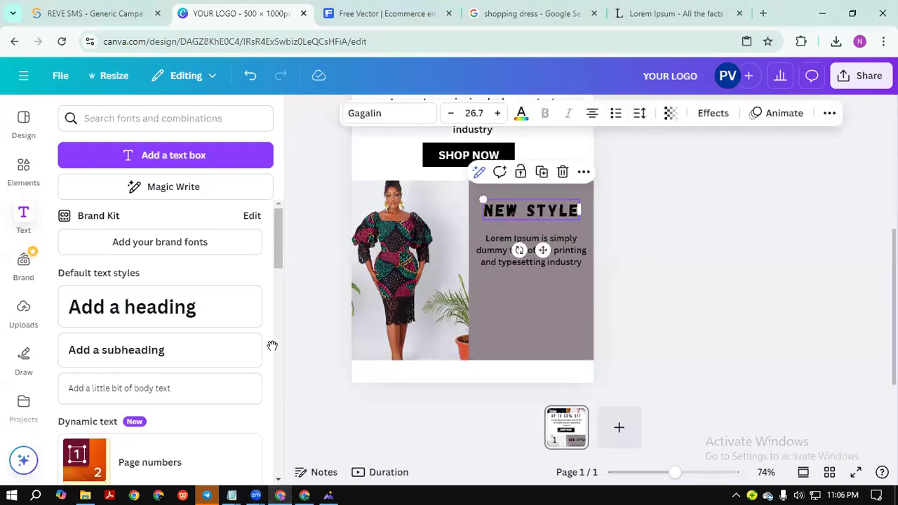
{"action": "key", "text": "alt+Tab"}
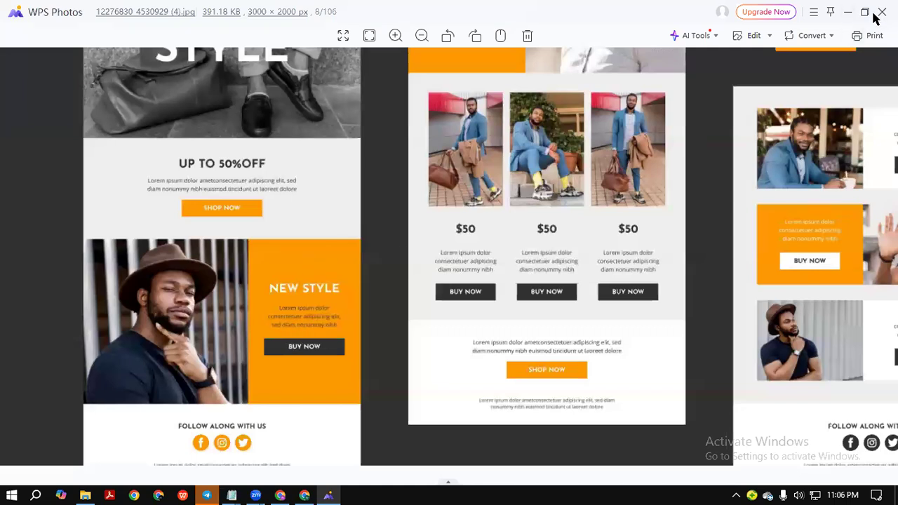
Duplicate the black SHOP NOW button shape onto the grey panel below the paragraph.
{"action": "left_click", "coordinate": [849, 12]}
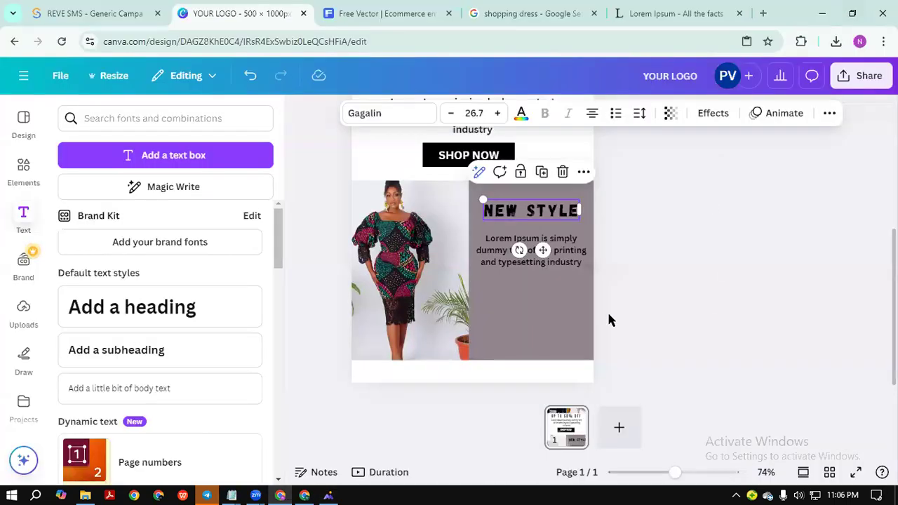
{"action": "left_click", "coordinate": [568, 307]}
{"action": "left_click", "coordinate": [815, 205]}
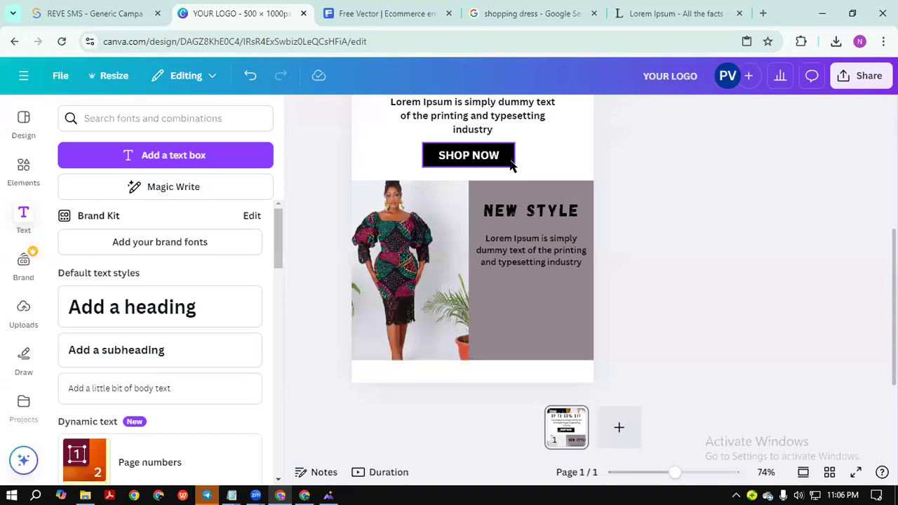
{"action": "left_click", "coordinate": [509, 162]}
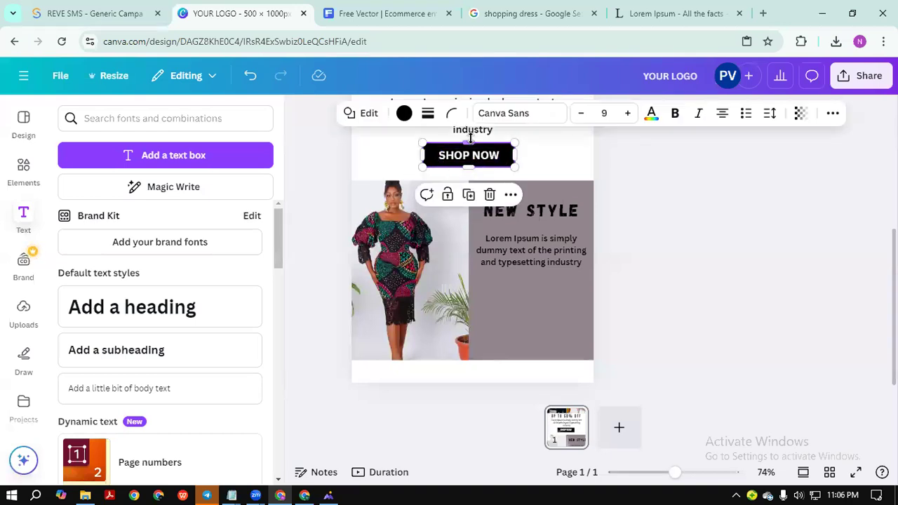
{"action": "left_click", "coordinate": [470, 196]}
{"action": "left_click_drag", "start_coordinate": [493, 172], "coordinate": [542, 314]}
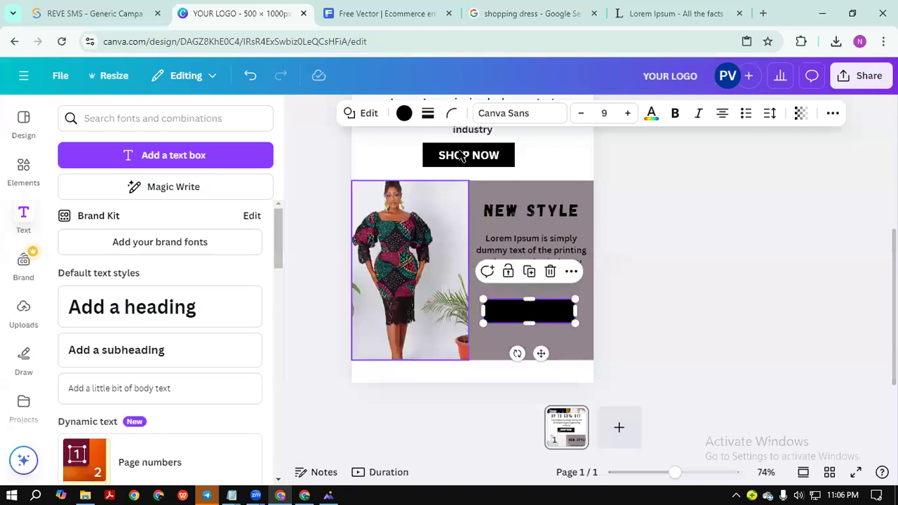
{"action": "left_click_drag", "start_coordinate": [470, 159], "coordinate": [534, 310]}
Copy the SHOP NOW label onto the new button and retype it as 'BUY NOW'.
{"action": "left_click", "coordinate": [483, 191]}
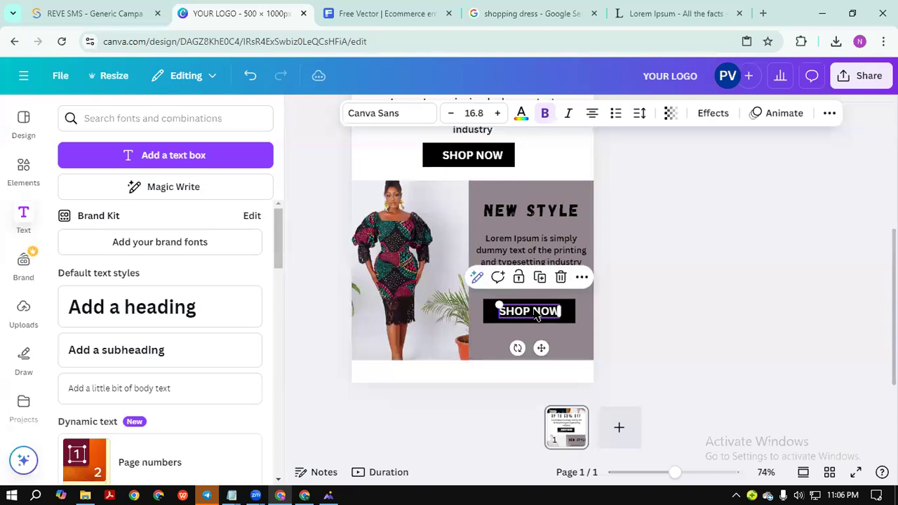
{"action": "double_click", "coordinate": [517, 309]}
{"action": "key", "text": "BackSpace"}
{"action": "type", "text": "BUY NOW"}
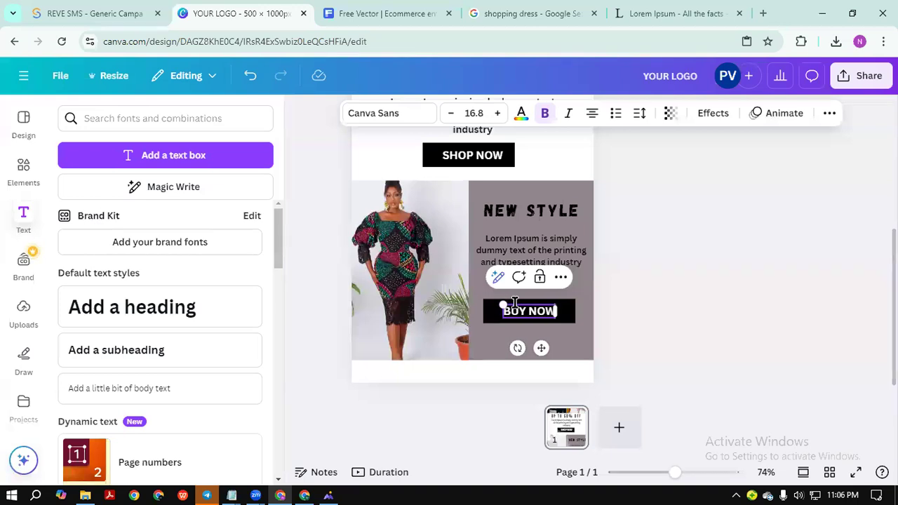
{"action": "left_click", "coordinate": [699, 277]}
Widen the letter spacing of both the BUY NOW and SHOP NOW labels.
{"action": "left_click", "coordinate": [549, 310]}
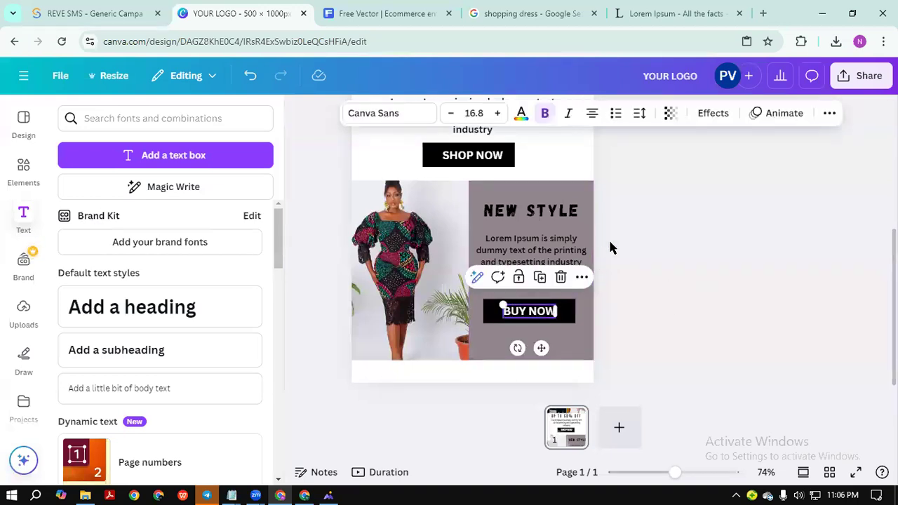
{"action": "left_click", "coordinate": [639, 113]}
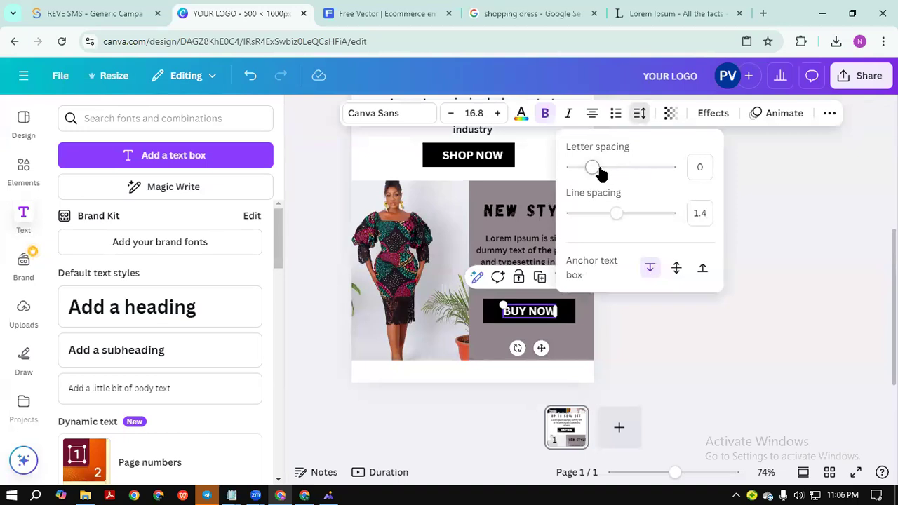
{"action": "left_click_drag", "start_coordinate": [599, 169], "coordinate": [618, 168]}
{"action": "double_click", "coordinate": [472, 155]}
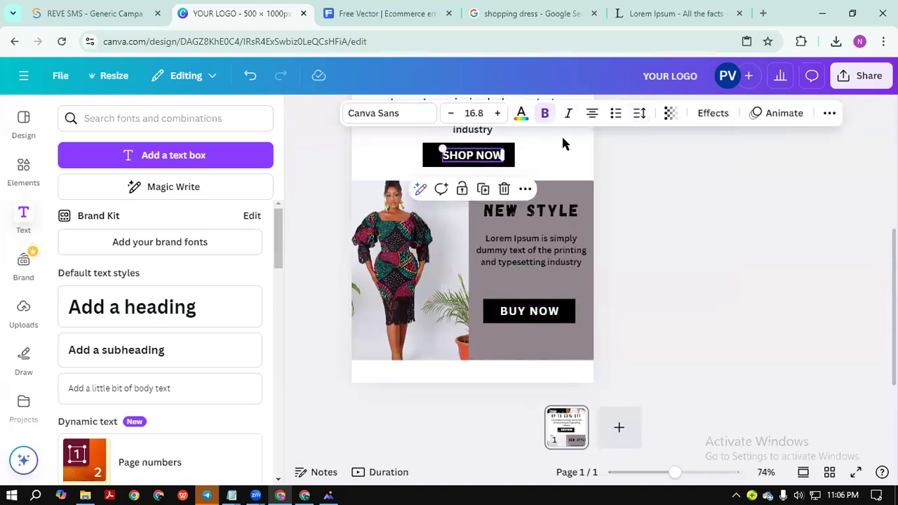
{"action": "left_click", "coordinate": [640, 113]}
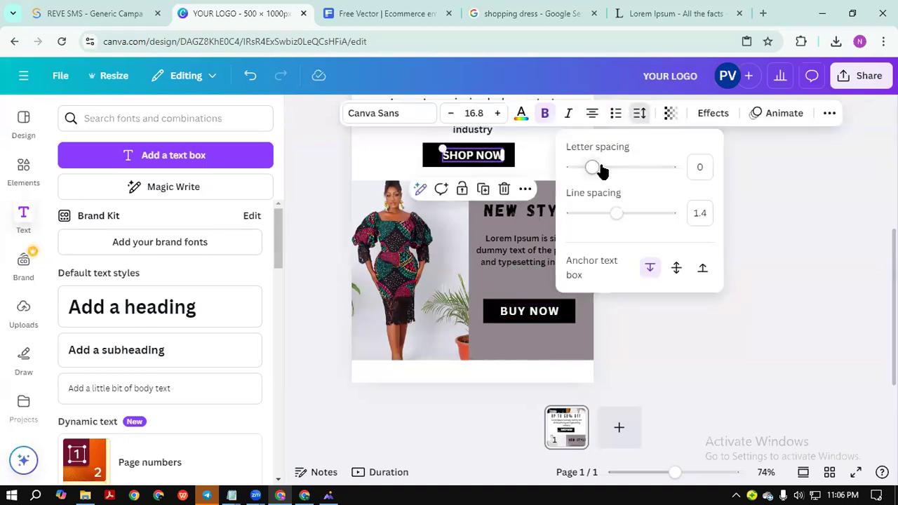
{"action": "left_click_drag", "start_coordinate": [597, 168], "coordinate": [601, 169]}
{"action": "left_click", "coordinate": [776, 216]}
{"action": "left_click", "coordinate": [760, 234]}
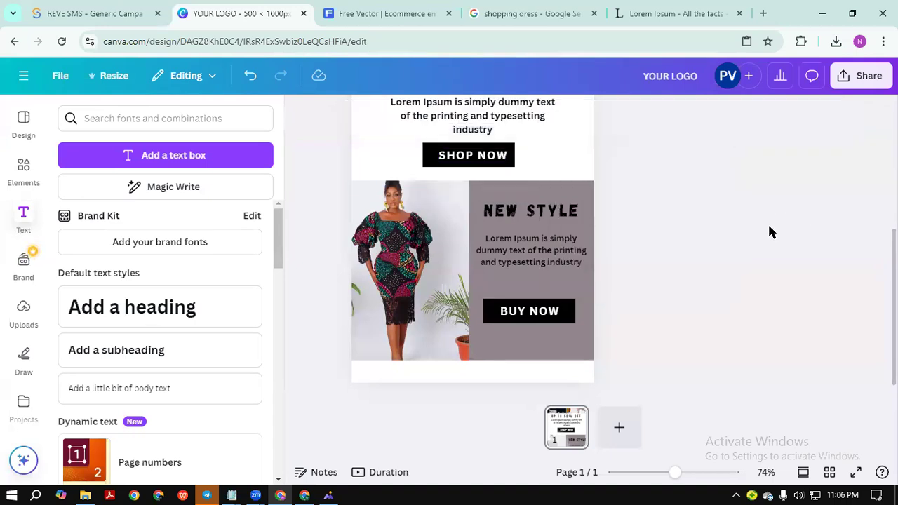
Narrow the black BUY NOW button and fit its label inside.
{"action": "left_click", "coordinate": [571, 316]}
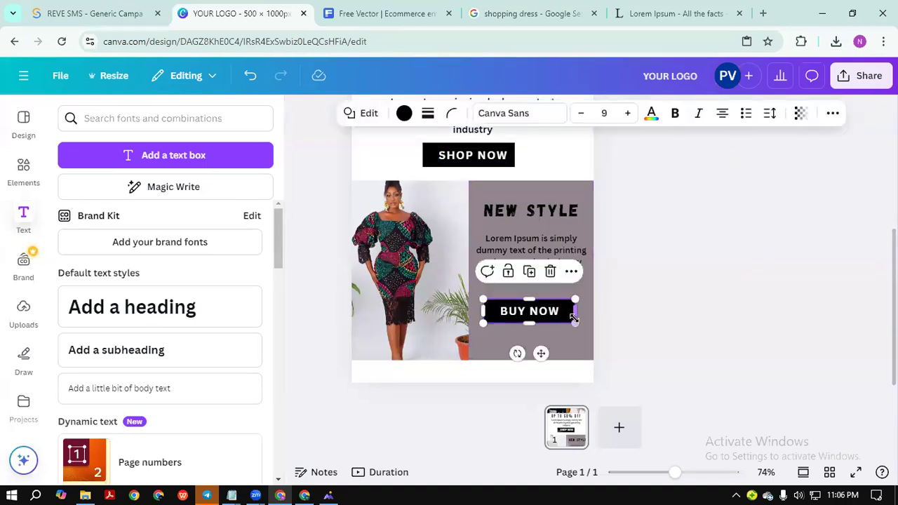
{"action": "left_click_drag", "start_coordinate": [575, 322], "coordinate": [544, 298]}
{"action": "left_click", "coordinate": [683, 305]}
{"action": "mouse_move", "coordinate": [495, 306]}
{"action": "left_mouse_down"}
{"action": "mouse_move", "coordinate": [487, 307]}
{"action": "mouse_move", "coordinate": [493, 314]}
{"action": "left_mouse_up"}
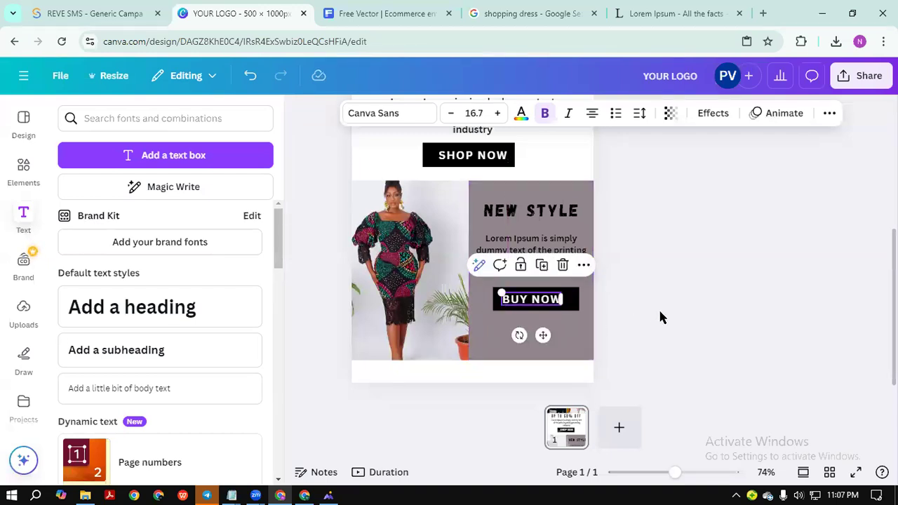
{"action": "left_click", "coordinate": [659, 308]}
{"action": "left_click", "coordinate": [537, 299]}
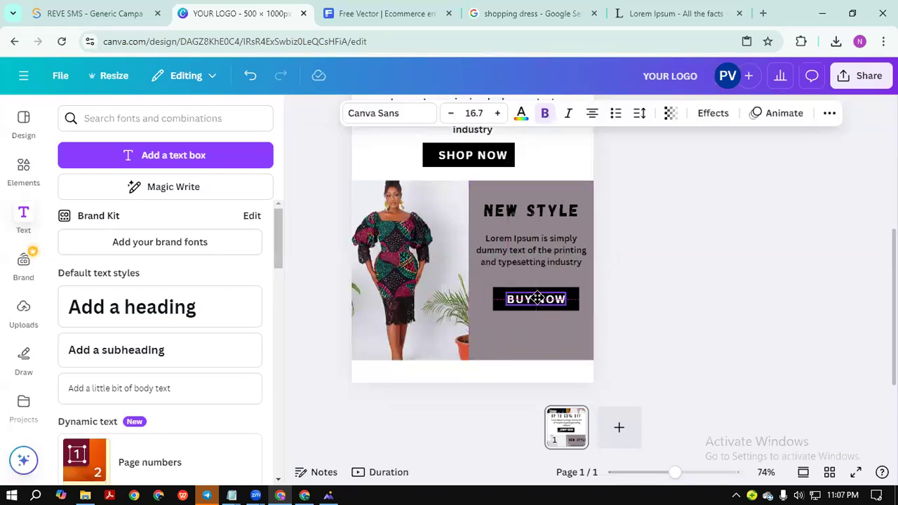
{"action": "left_click", "coordinate": [665, 281]}
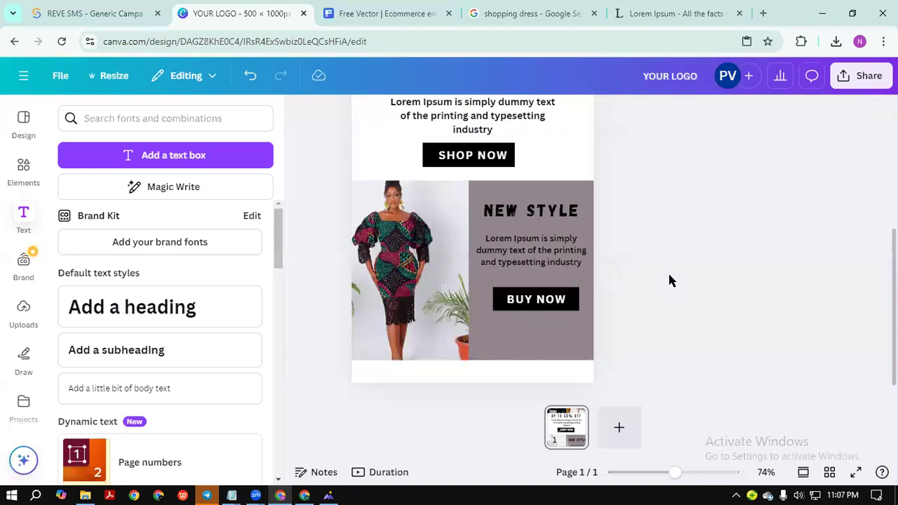
{"action": "scroll", "coordinate": [659, 401], "scroll_direction": "down", "scroll_amount": 5, "text": "ctrl"}
{"action": "scroll", "coordinate": [659, 402], "scroll_direction": "up", "scroll_amount": 3, "text": "ctrl"}
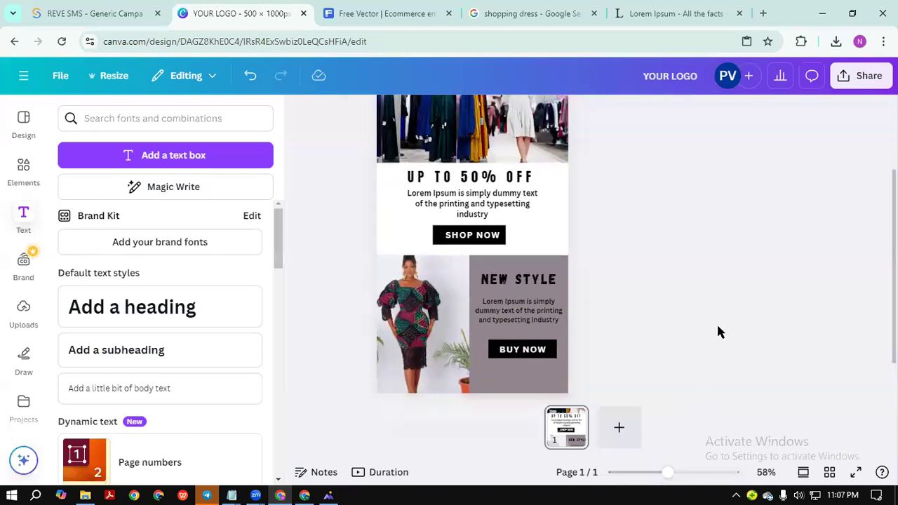
{"action": "scroll", "coordinate": [403, 248], "scroll_direction": "up", "scroll_amount": 3}
{"action": "scroll", "coordinate": [405, 374], "scroll_direction": "down", "scroll_amount": 4}
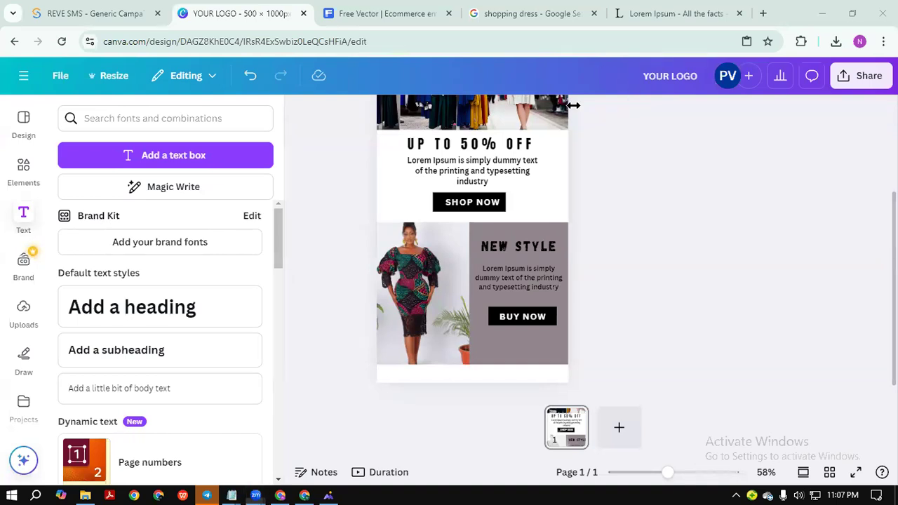
{"action": "scroll", "coordinate": [660, 404], "scroll_direction": "down", "scroll_amount": 3, "text": "ctrl"}
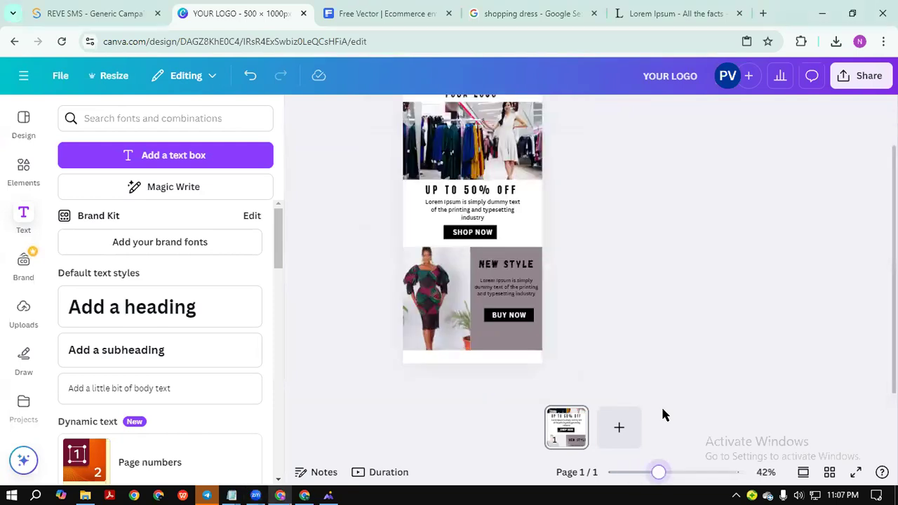
{"action": "scroll", "coordinate": [627, 273], "scroll_direction": "up", "scroll_amount": 1}
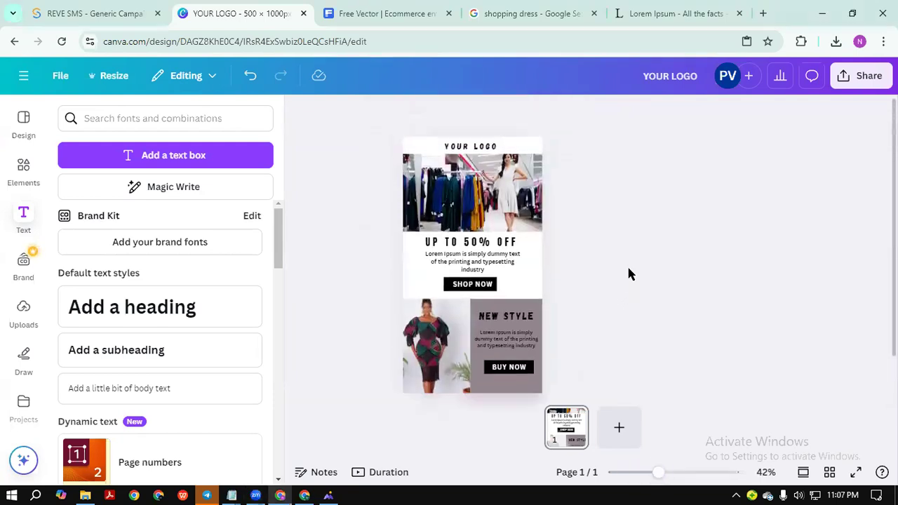
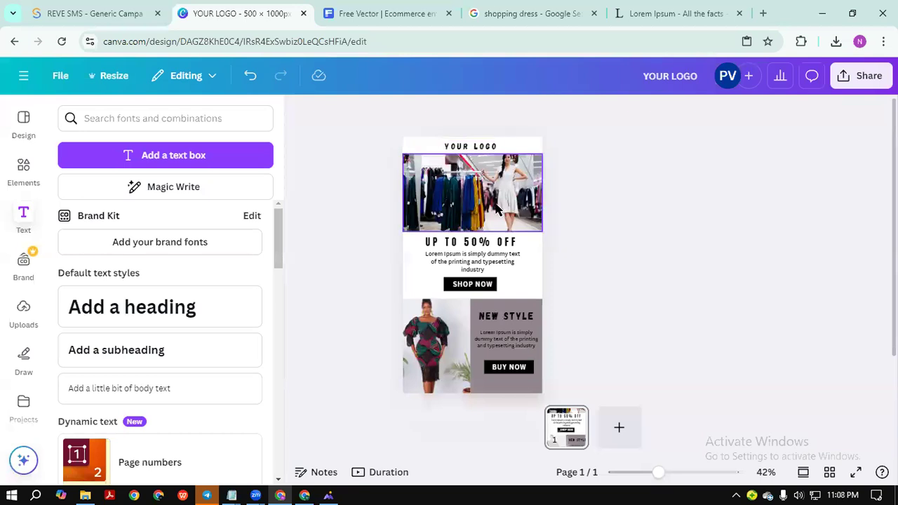
Inspect the dress and shop photos and SHOP NOW text, then switch to the Lorem Ipsum tab.
{"action": "left_click", "coordinate": [441, 324]}
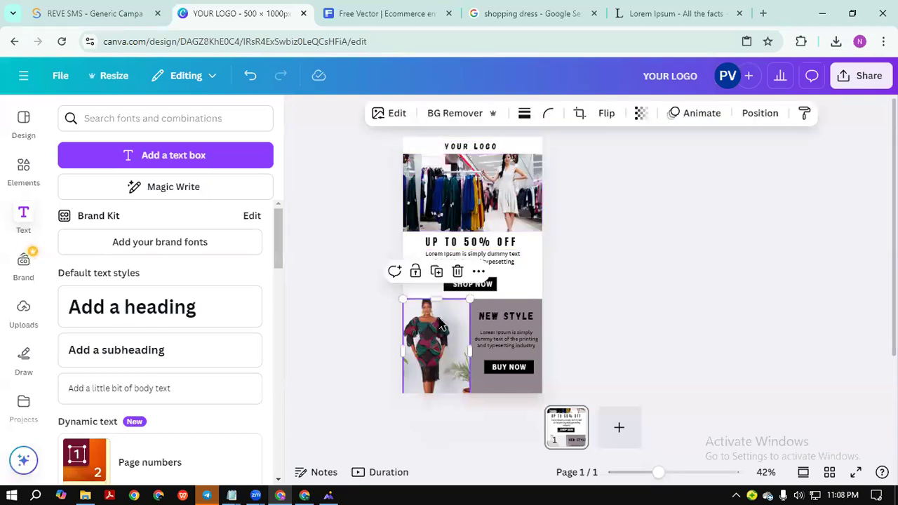
{"action": "left_click", "coordinate": [511, 214]}
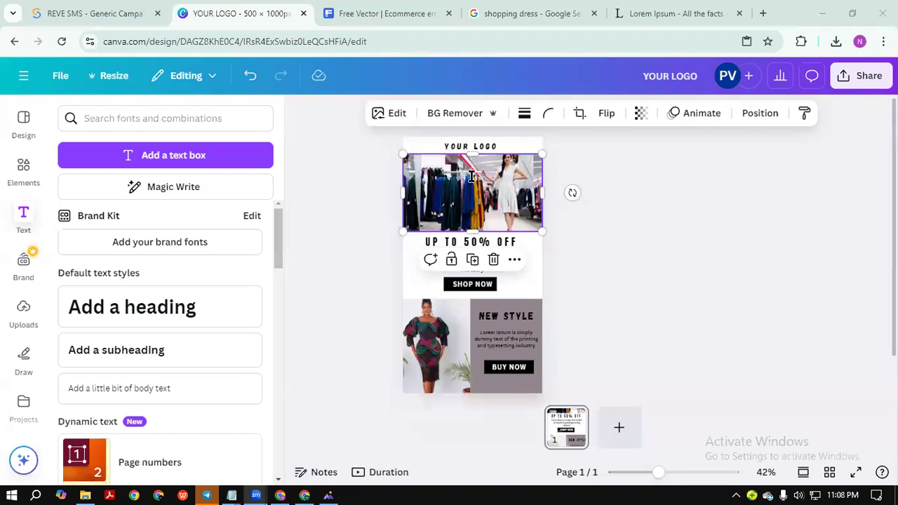
{"action": "left_click", "coordinate": [666, 237]}
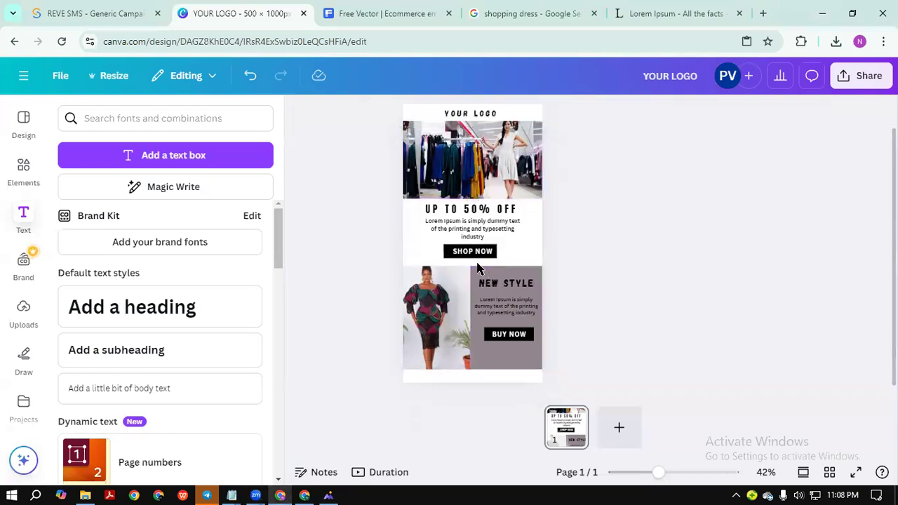
{"action": "left_click", "coordinate": [475, 252]}
{"action": "left_click", "coordinate": [723, 8]}
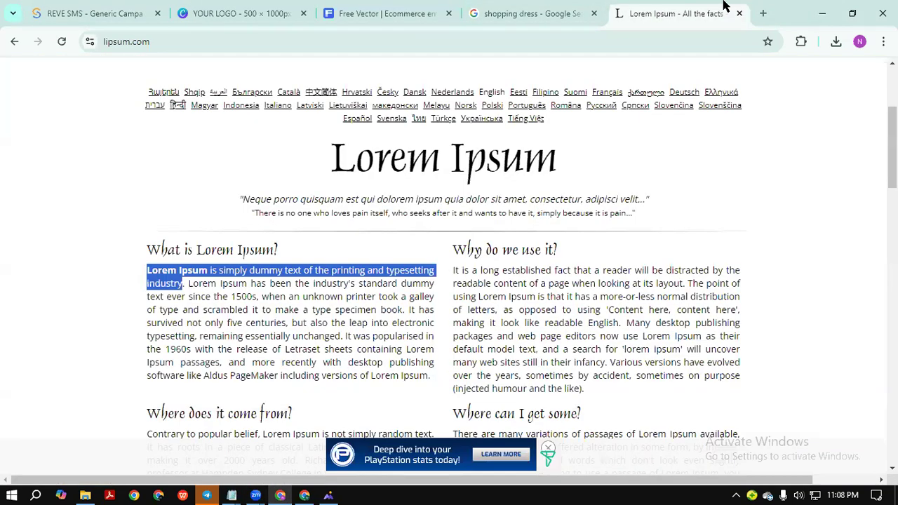
Google 'shoping' in a new tab and browse the results.
{"action": "left_click", "coordinate": [763, 12]}
{"action": "left_click", "coordinate": [337, 245]}
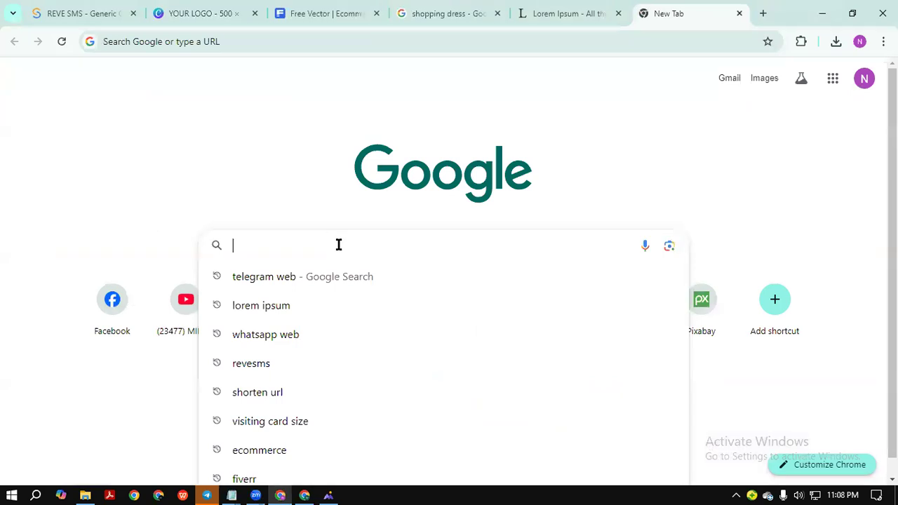
{"action": "type", "text": "sh"}
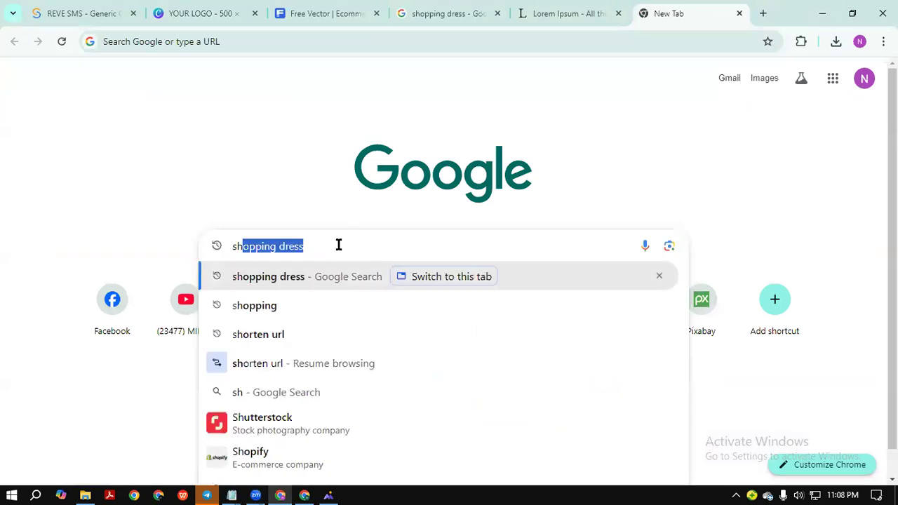
{"action": "type", "text": "oping"}
{"action": "key", "text": "Return"}
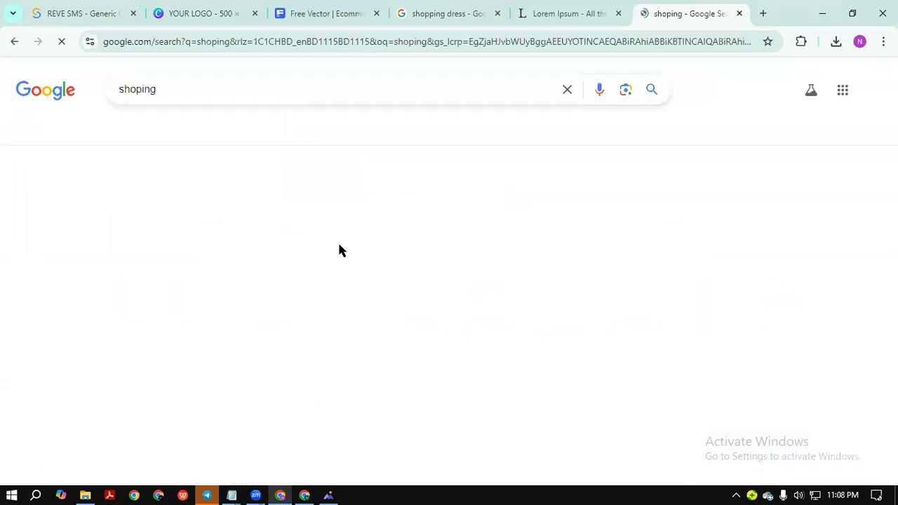
{"action": "scroll", "coordinate": [195, 296], "scroll_direction": "down", "scroll_amount": 3}
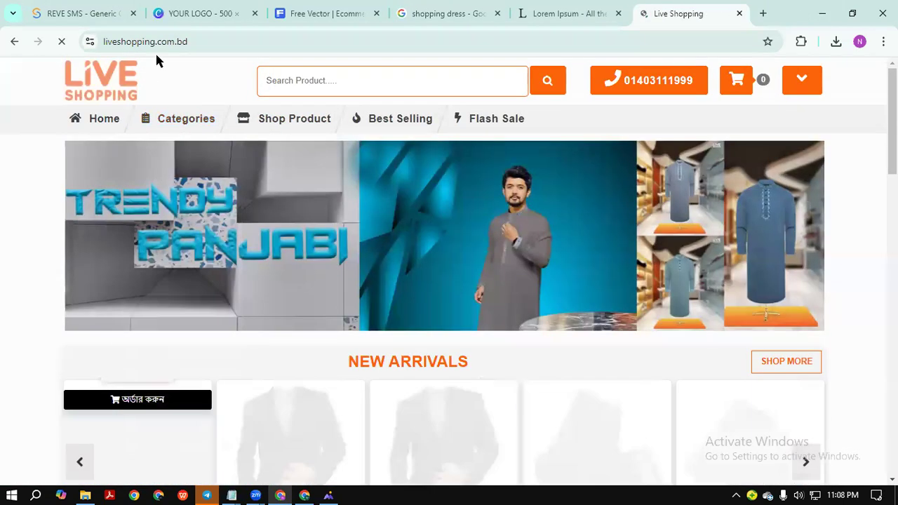
{"action": "scroll", "coordinate": [477, 223], "scroll_direction": "down", "scroll_amount": 6}
{"action": "scroll", "coordinate": [561, 316], "scroll_direction": "up", "scroll_amount": 4}
{"action": "scroll", "coordinate": [607, 345], "scroll_direction": "up", "scroll_amount": 2}
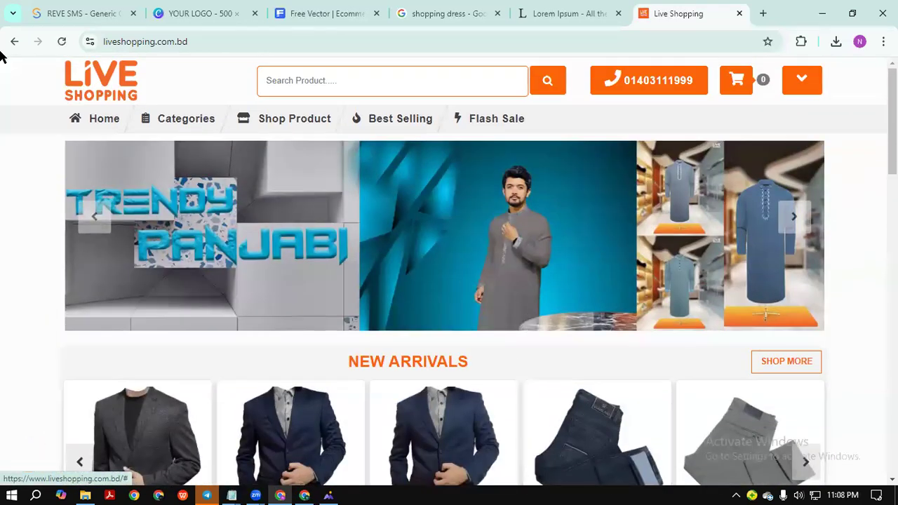
Copy the liveshopping.com.bd address and return to the YOUR LOGO design.
{"action": "left_click", "coordinate": [176, 42]}
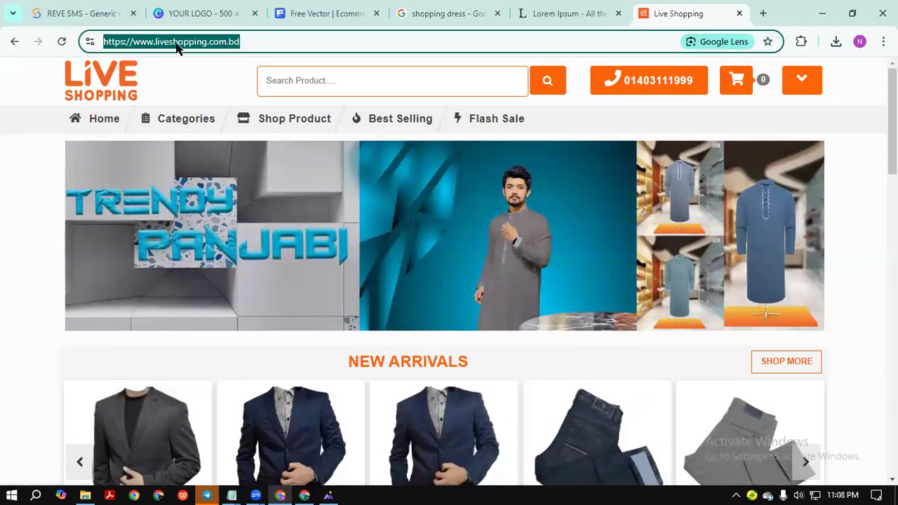
{"action": "right_click", "coordinate": [175, 44]}
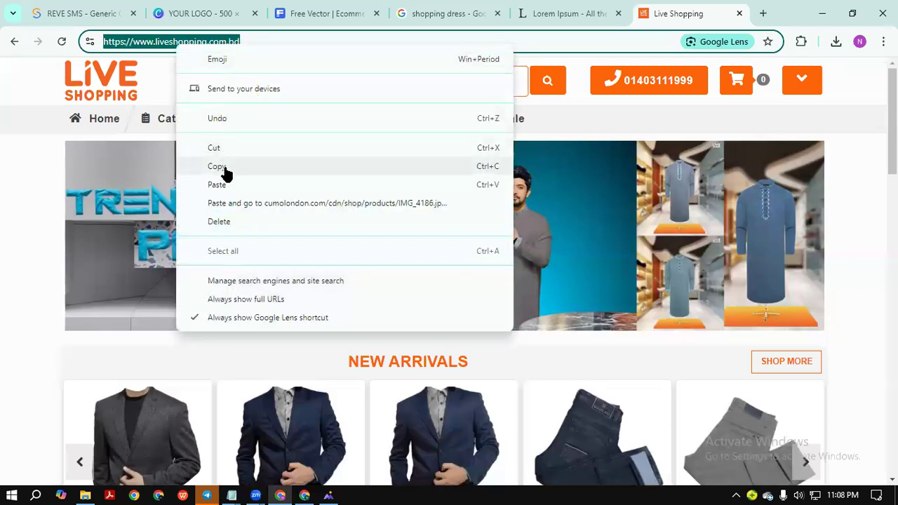
{"action": "left_click", "coordinate": [221, 167]}
{"action": "scroll", "coordinate": [500, 242], "scroll_direction": "down", "scroll_amount": 10}
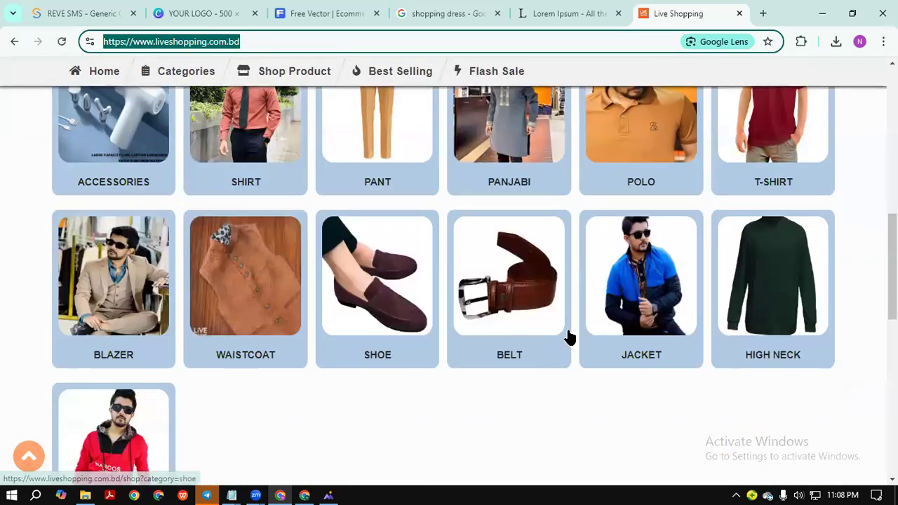
{"action": "scroll", "coordinate": [498, 301], "scroll_direction": "up", "scroll_amount": 3}
{"action": "scroll", "coordinate": [405, 251], "scroll_direction": "up", "scroll_amount": 8}
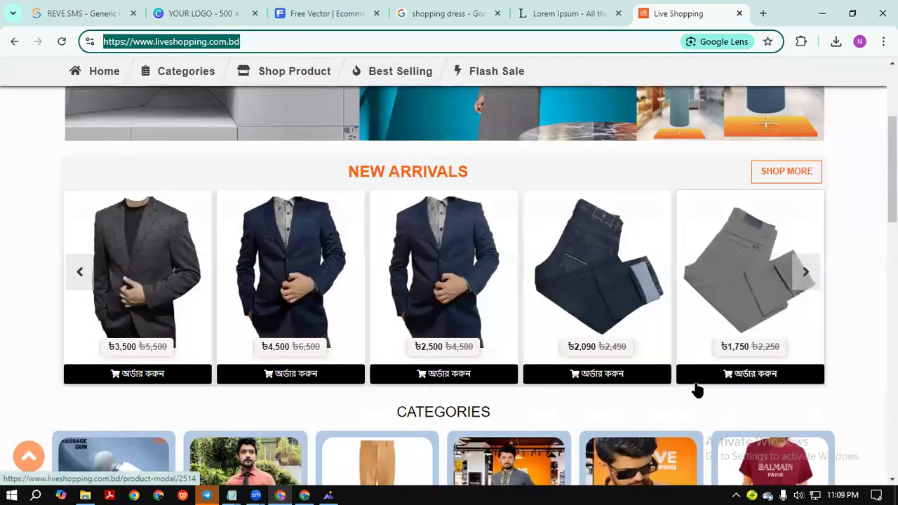
{"action": "scroll", "coordinate": [575, 134], "scroll_direction": "up", "scroll_amount": 4}
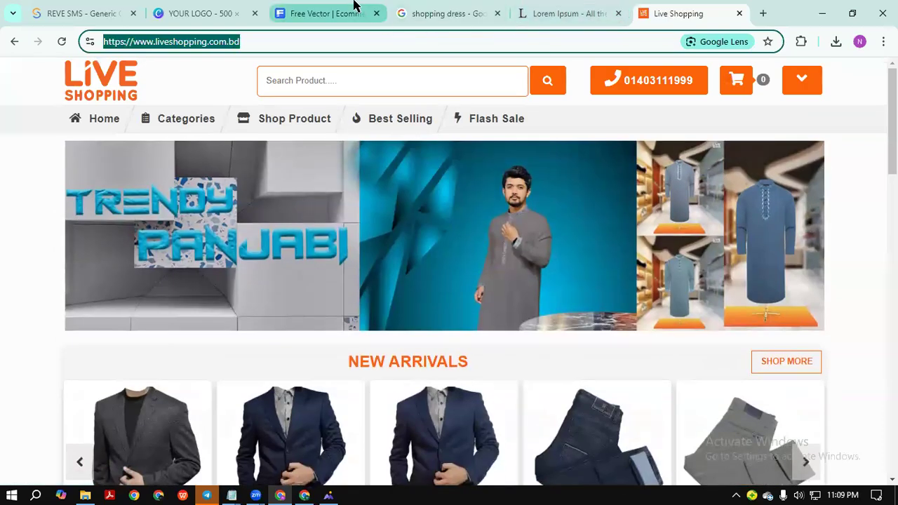
{"action": "scroll", "coordinate": [338, 223], "scroll_direction": "down", "scroll_amount": 1}
{"action": "scroll", "coordinate": [337, 223], "scroll_direction": "down", "scroll_amount": 1}
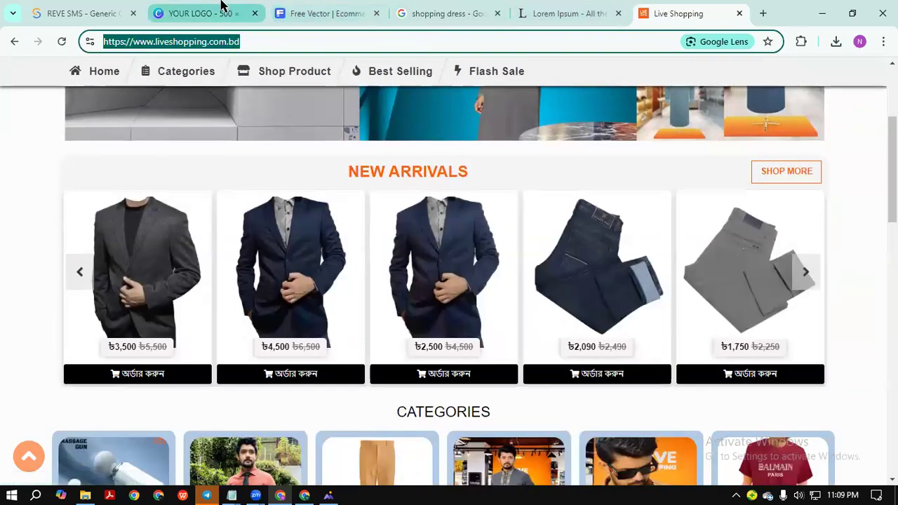
{"action": "left_click", "coordinate": [200, 14]}
{"action": "left_click", "coordinate": [549, 246]}
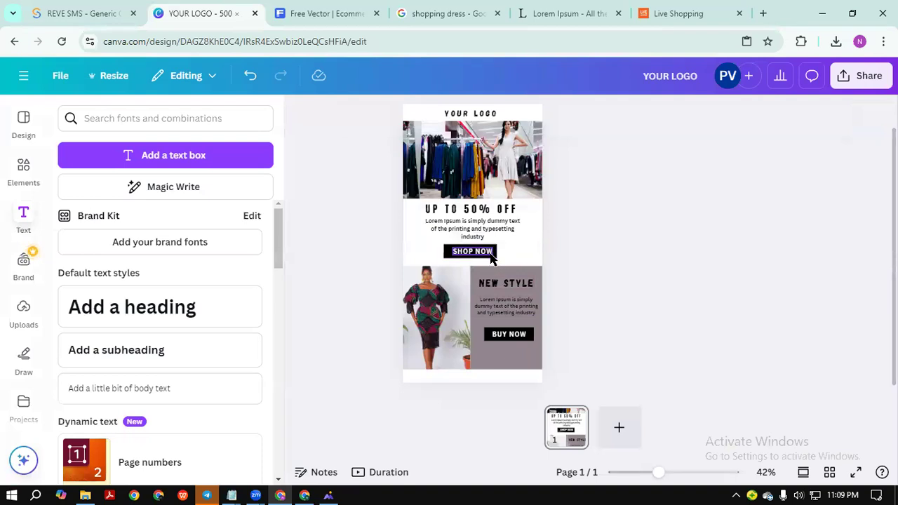
Add the copied liveshopping.com.bd link to the text element beside SHOP NOW.
{"action": "left_click", "coordinate": [517, 245]}
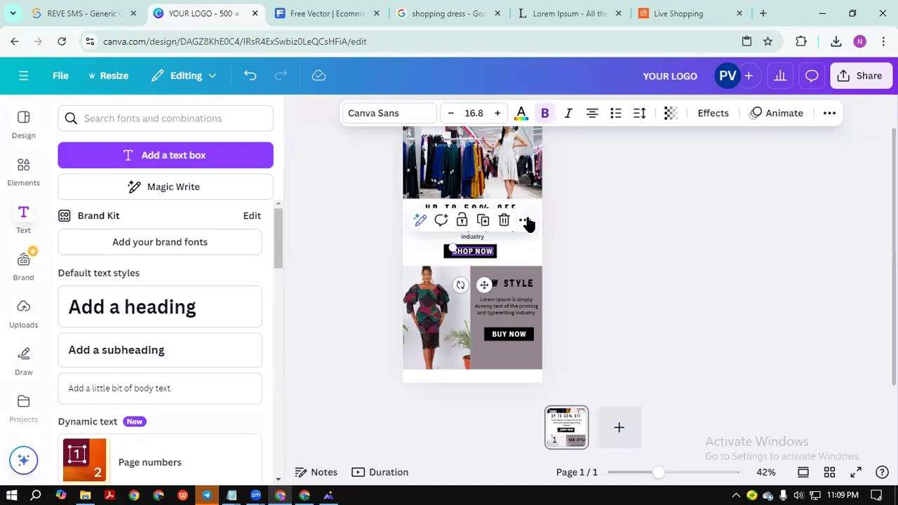
{"action": "left_click", "coordinate": [526, 221]}
{"action": "scroll", "coordinate": [589, 403], "scroll_direction": "down", "scroll_amount": 3}
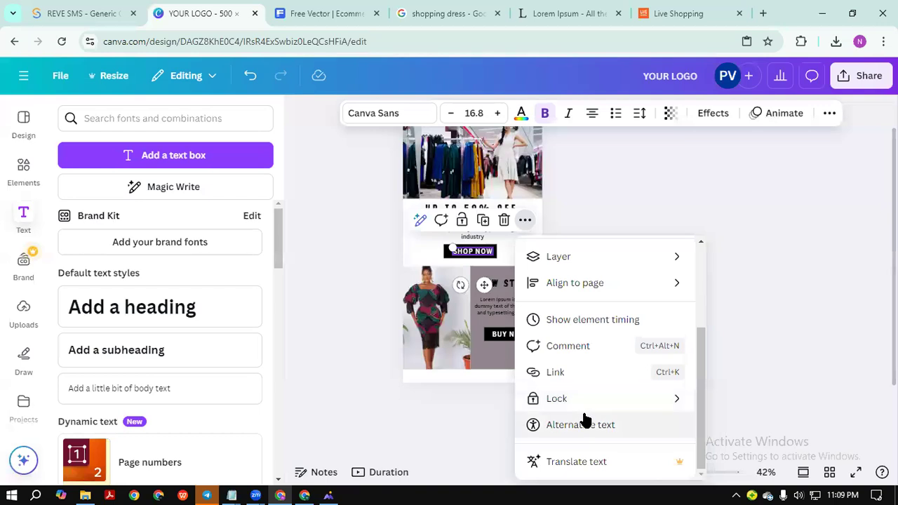
{"action": "left_click", "coordinate": [581, 372]}
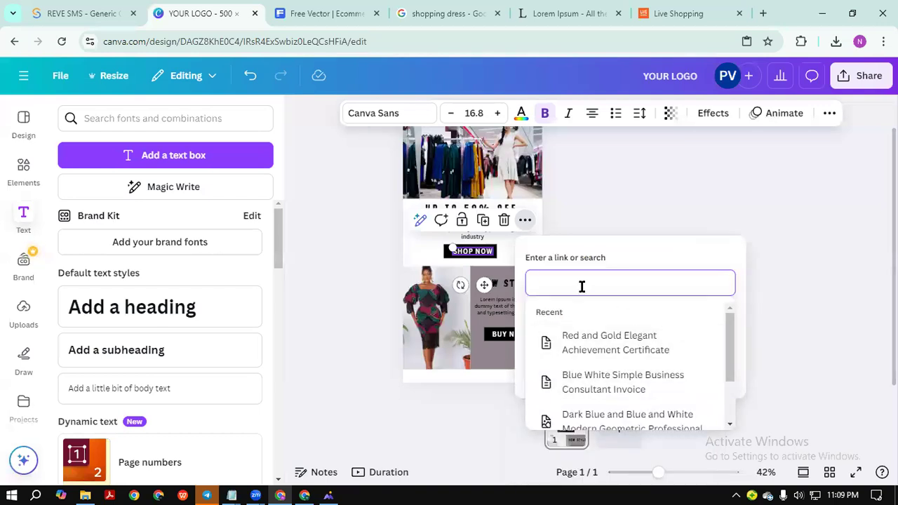
{"action": "key", "text": "ctrl+v"}
{"action": "left_click", "coordinate": [714, 371]}
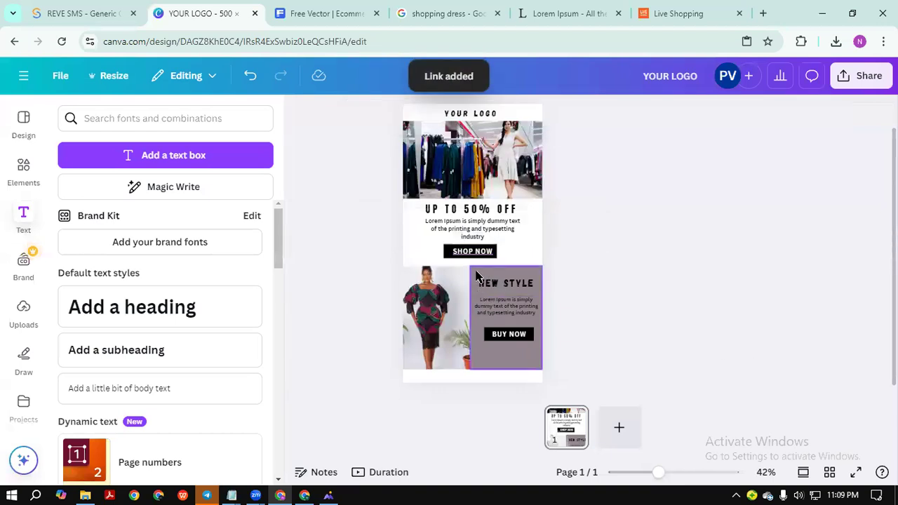
Link the SHOP NOW text to the pasted liveshopping.com.bd address.
{"action": "left_click", "coordinate": [446, 257]}
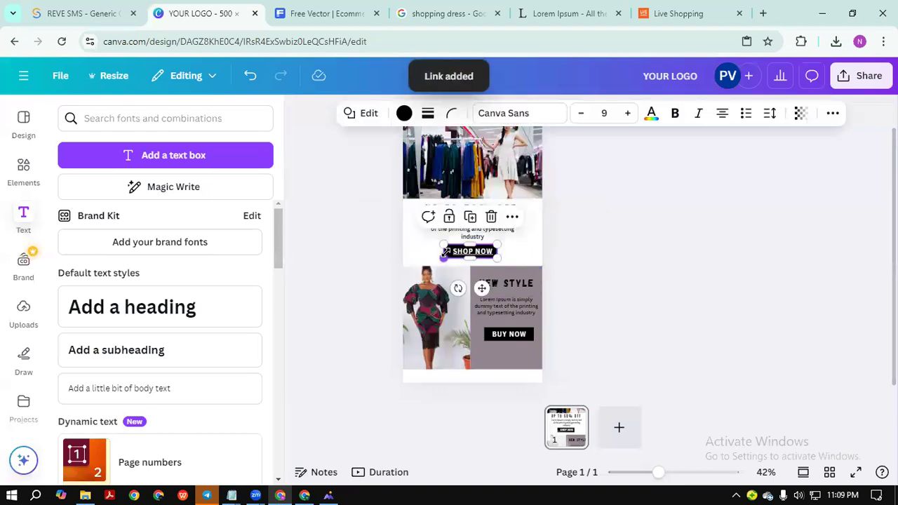
{"action": "left_click", "coordinate": [512, 216]}
{"action": "scroll", "coordinate": [567, 327], "scroll_direction": "down", "scroll_amount": 2}
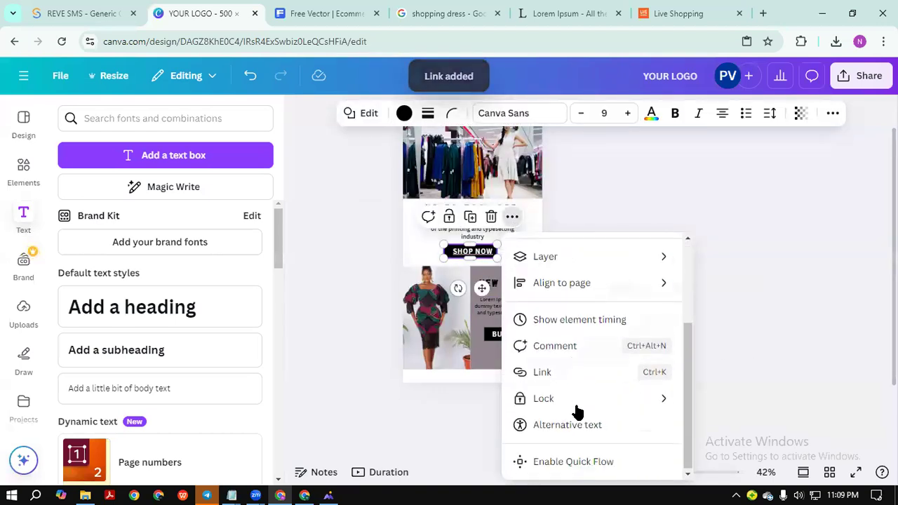
{"action": "left_click", "coordinate": [554, 374]}
{"action": "key", "text": "ctrl+v"}
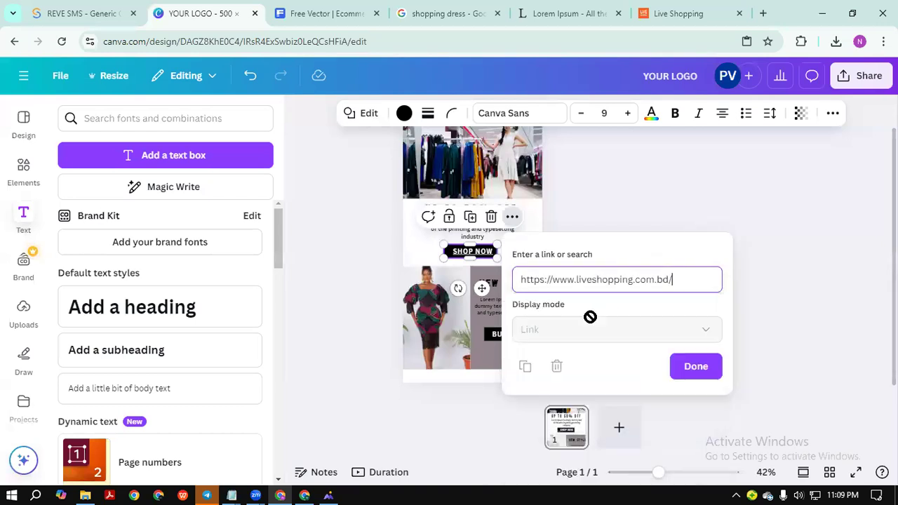
{"action": "left_click", "coordinate": [694, 365]}
{"action": "left_click", "coordinate": [695, 340]}
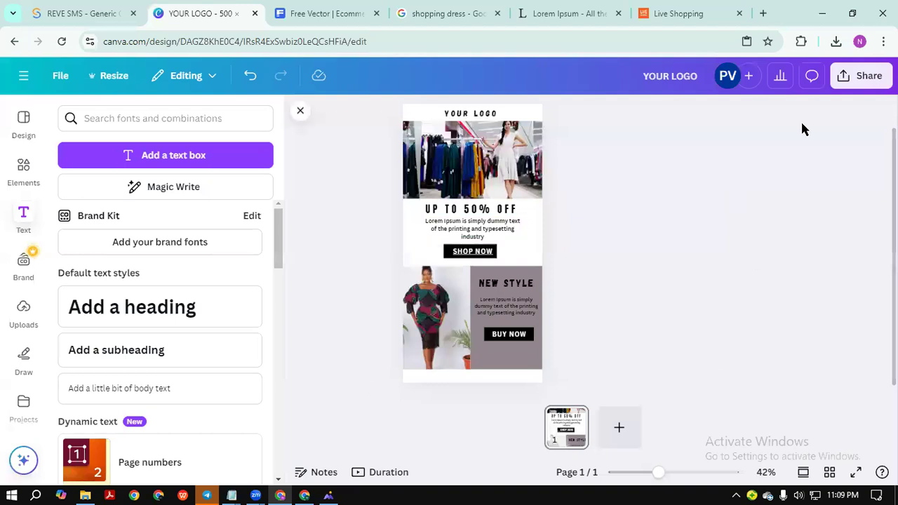
Download the design as PDF Standard and open the resulting YOUR LOGO.pdf.
{"action": "left_click", "coordinate": [866, 73]}
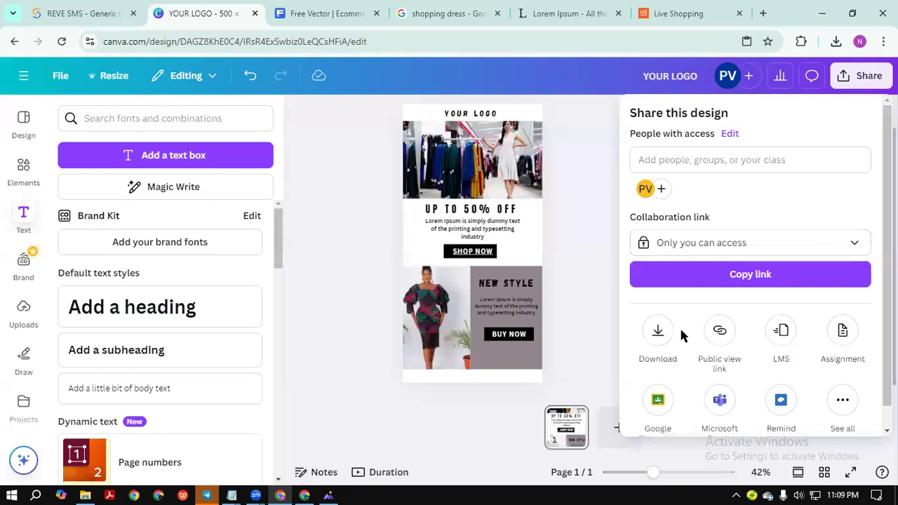
{"action": "left_click", "coordinate": [657, 331]}
{"action": "left_click", "coordinate": [785, 169]}
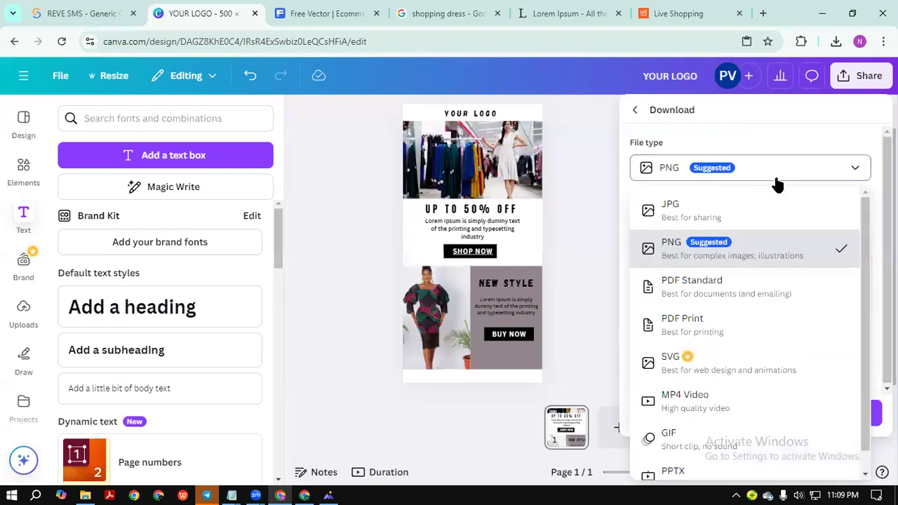
{"action": "left_click", "coordinate": [736, 293]}
{"action": "left_click", "coordinate": [775, 281]}
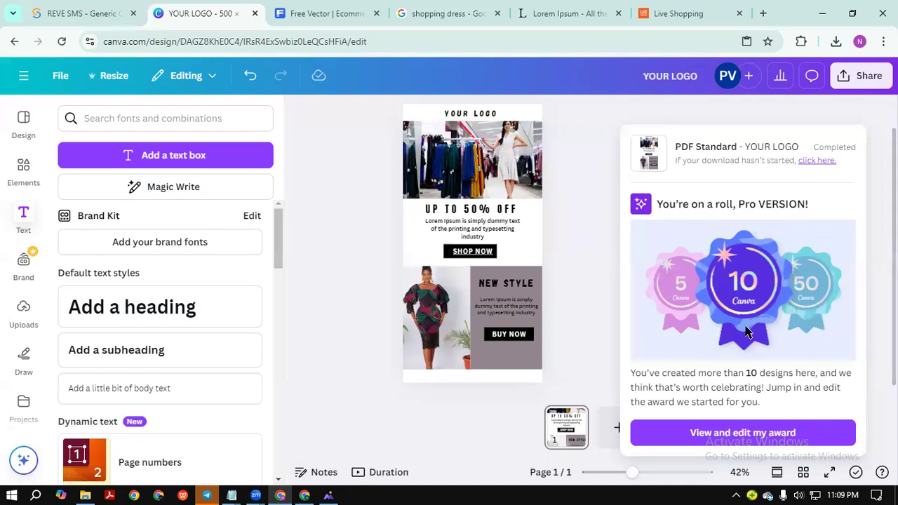
{"action": "left_click", "coordinate": [810, 91]}
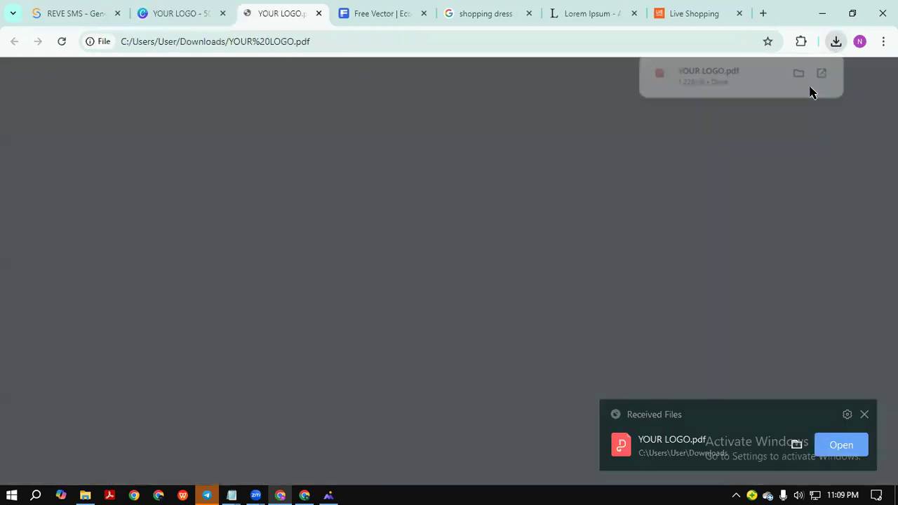
Click the PDF's SHOP NOW link in Acrobat and dismiss the Security Block warning.
{"action": "scroll", "coordinate": [673, 312], "scroll_direction": "down", "scroll_amount": 2}
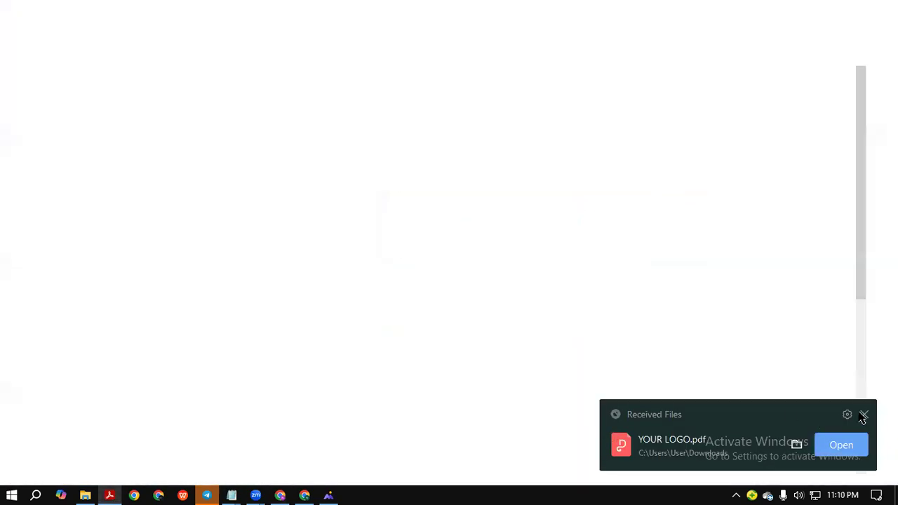
{"action": "left_click", "coordinate": [863, 416]}
{"action": "scroll", "coordinate": [531, 309], "scroll_direction": "down", "scroll_amount": 3}
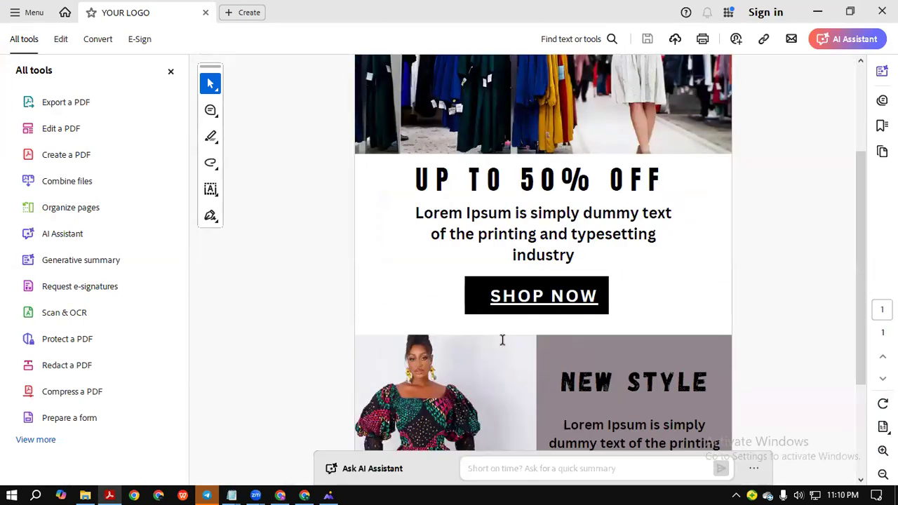
{"action": "scroll", "coordinate": [496, 335], "scroll_direction": "down", "scroll_amount": 3}
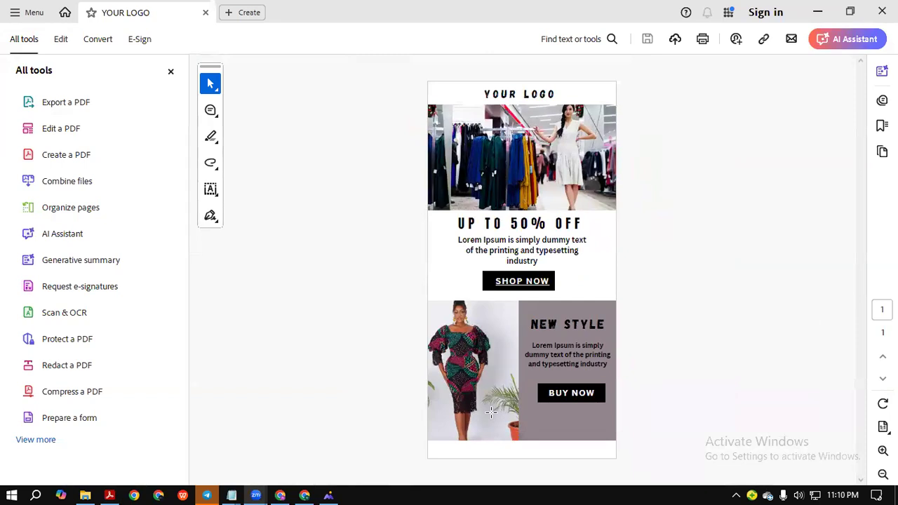
{"action": "left_click", "coordinate": [535, 284]}
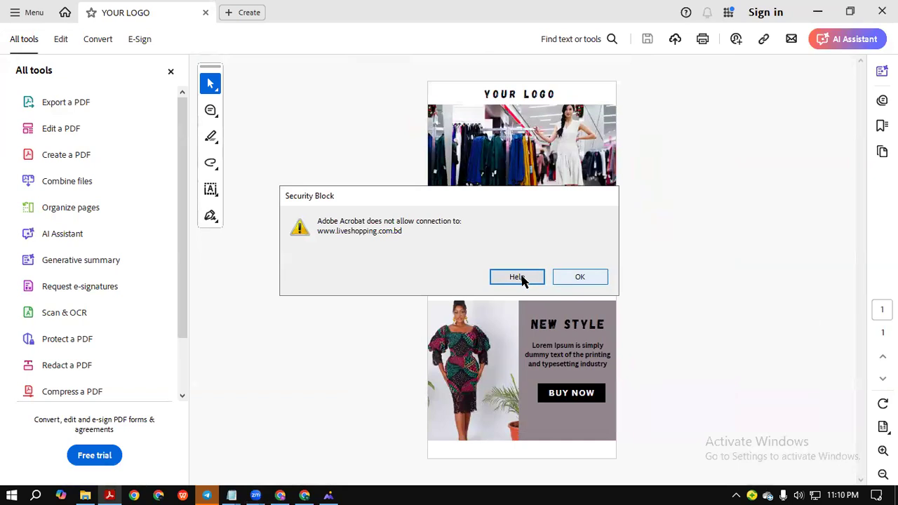
{"action": "left_click", "coordinate": [580, 278]}
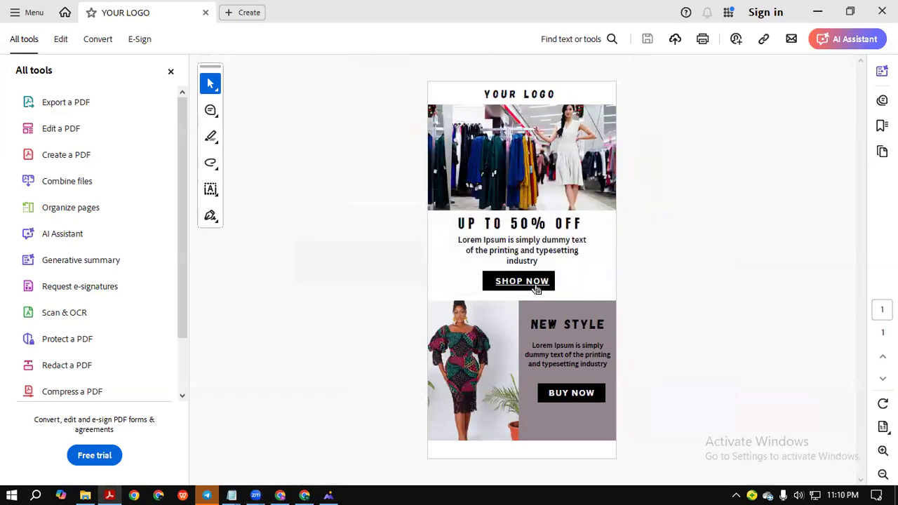
{"action": "left_click", "coordinate": [497, 284]}
{"action": "left_click", "coordinate": [580, 277]}
{"action": "left_click", "coordinate": [491, 282]}
{"action": "left_click", "coordinate": [565, 277]}
{"action": "left_click", "coordinate": [517, 286]}
{"action": "left_click", "coordinate": [565, 277]}
{"action": "left_click", "coordinate": [517, 282]}
{"action": "left_click", "coordinate": [565, 278]}
{"action": "left_click", "coordinate": [551, 284]}
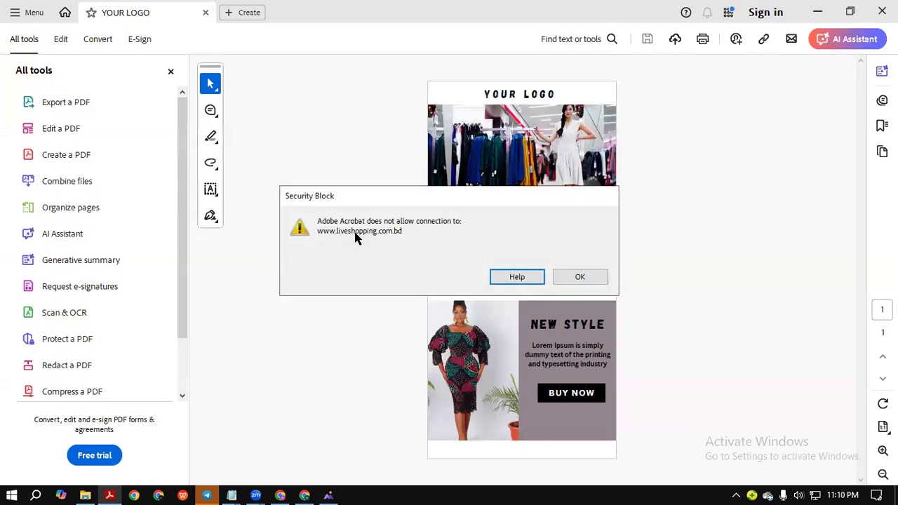
{"action": "left_click", "coordinate": [516, 276]}
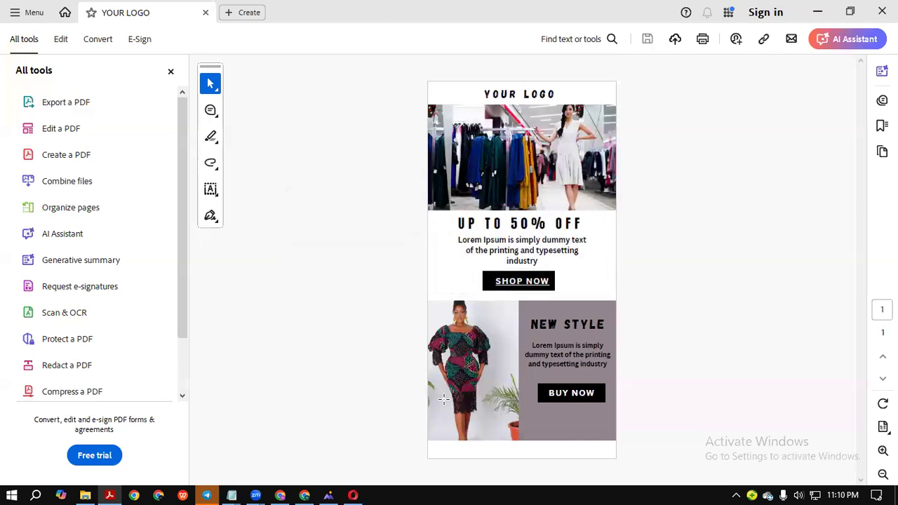
{"action": "left_click", "coordinate": [547, 281]}
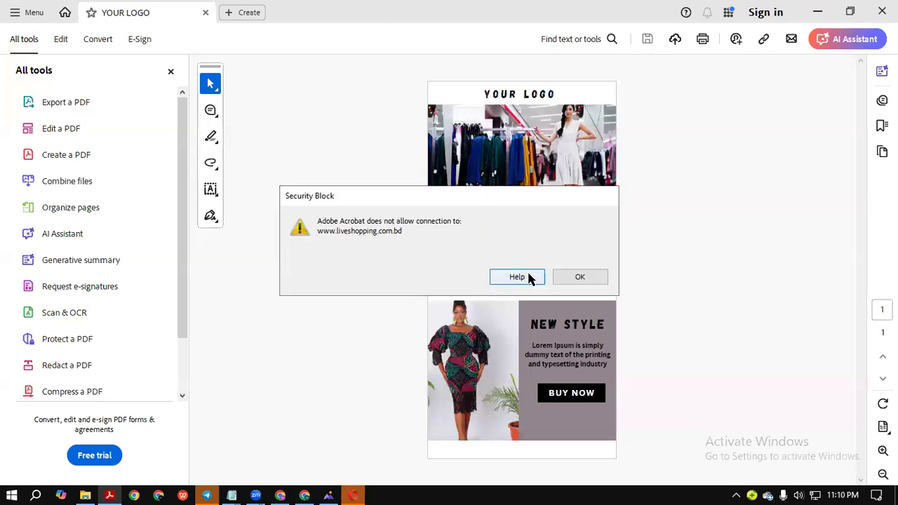
{"action": "left_click", "coordinate": [579, 277]}
{"action": "left_click", "coordinate": [553, 286]}
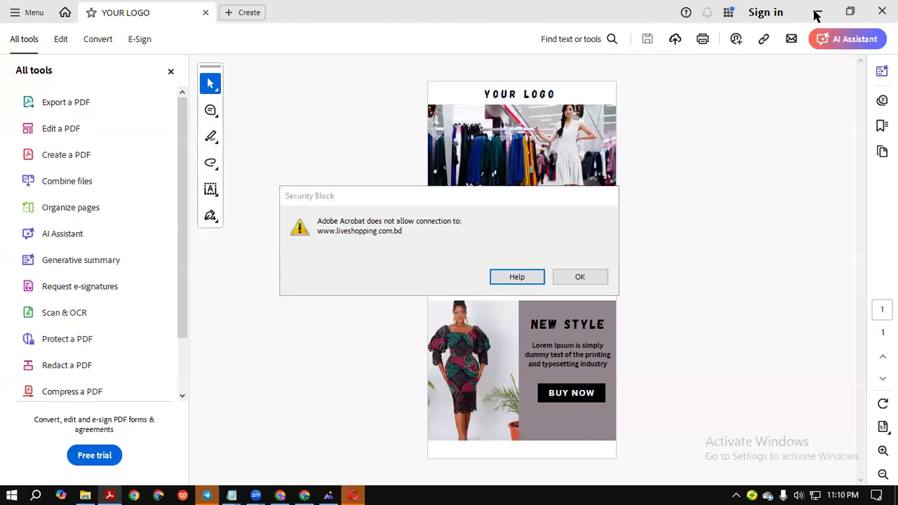
Dismiss the warning, minimize Acrobat and Opera, and click SHOP NOW in Chrome's PDF.
{"action": "left_click", "coordinate": [578, 276]}
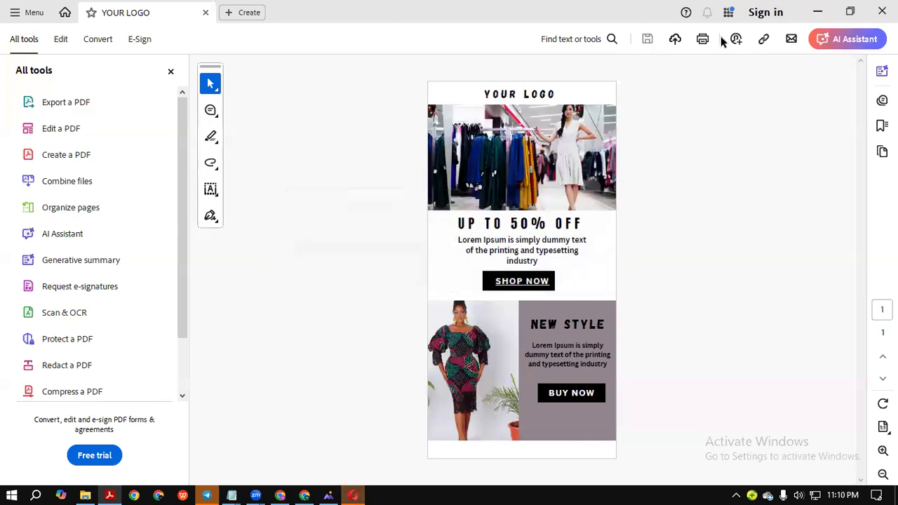
{"action": "left_click", "coordinate": [817, 12]}
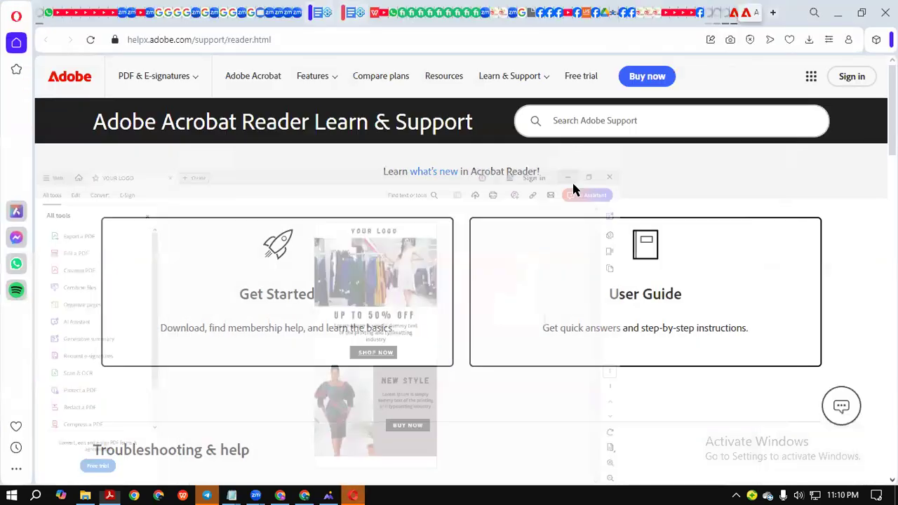
{"action": "left_click", "coordinate": [838, 12]}
{"action": "left_click", "coordinate": [561, 317]}
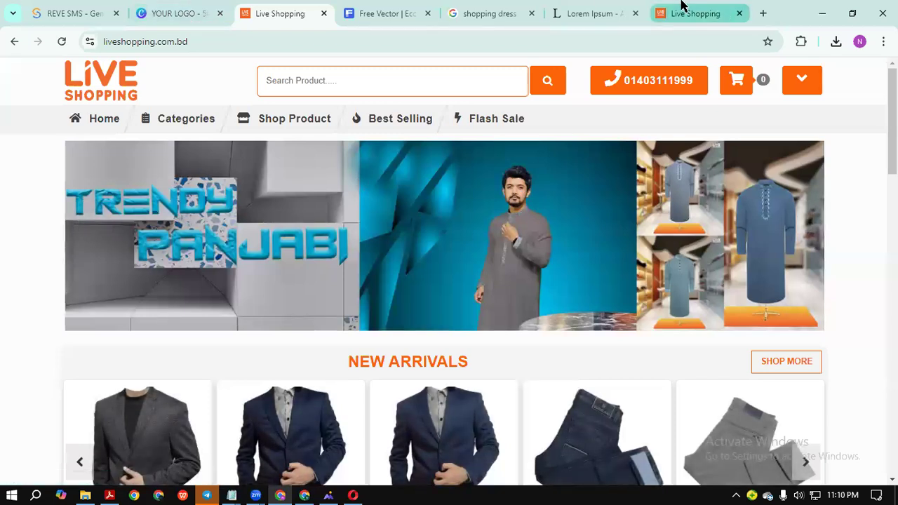
Reopen the YOUR LOGO PDF from downloads and follow SHOP NOW to liveshopping.com.bd.
{"action": "left_click", "coordinate": [597, 11]}
{"action": "left_click", "coordinate": [683, 8]}
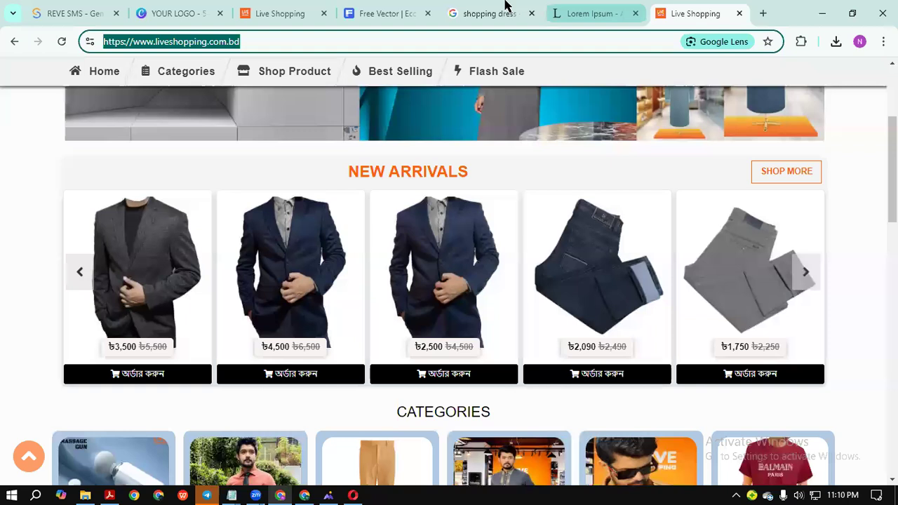
{"action": "left_click", "coordinate": [506, 8]}
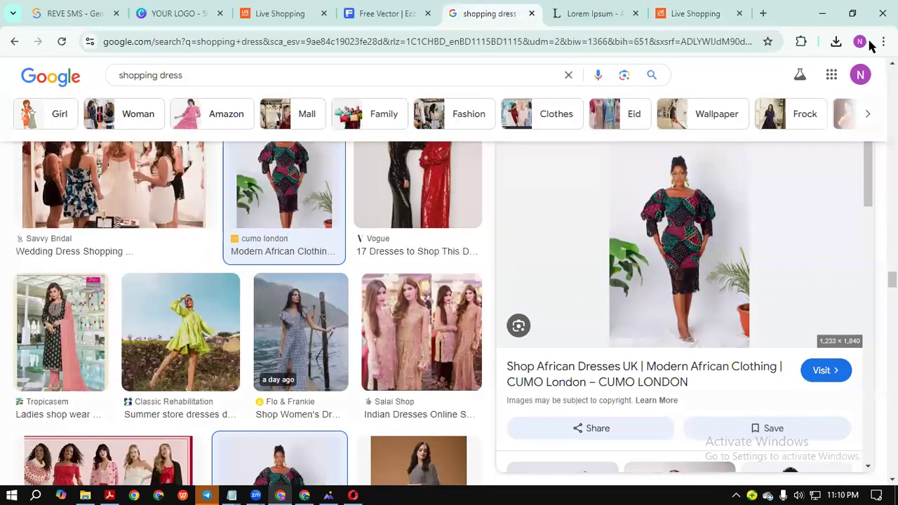
{"action": "left_click", "coordinate": [723, 106]}
{"action": "scroll", "coordinate": [641, 264], "scroll_direction": "down", "scroll_amount": 2}
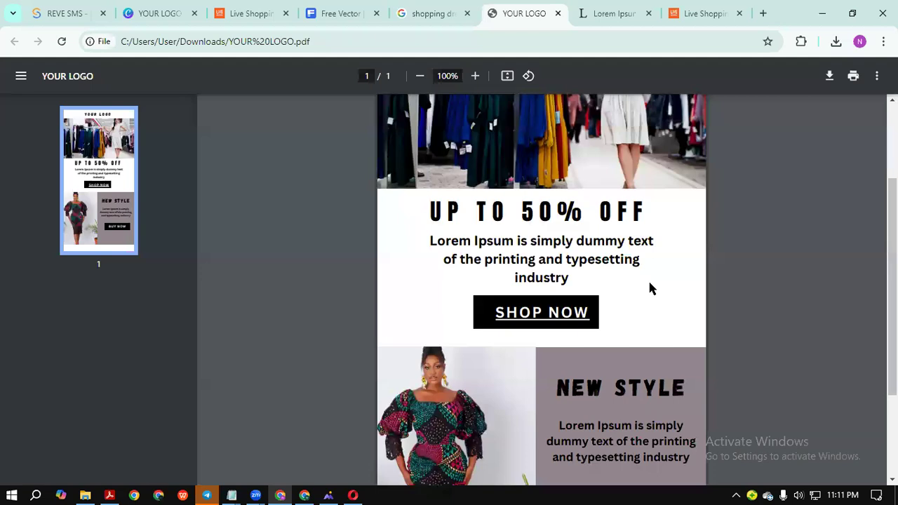
{"action": "left_click", "coordinate": [538, 319]}
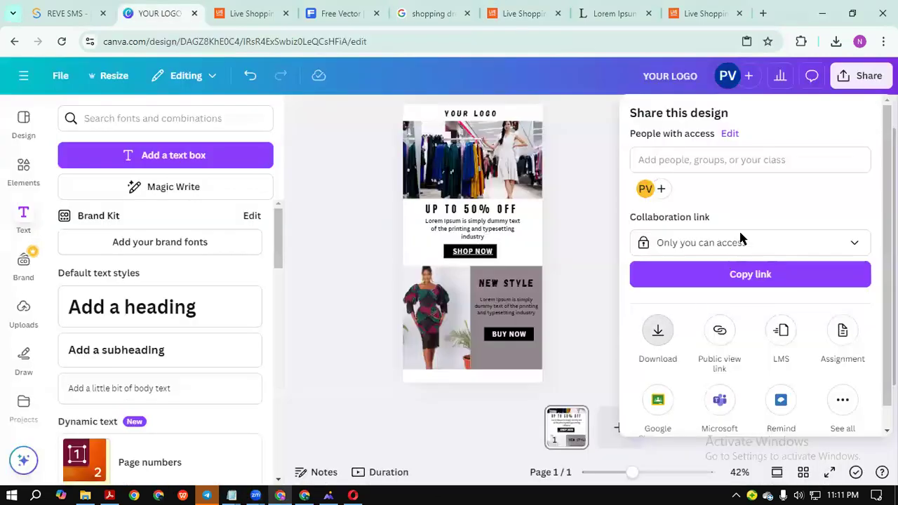
Download the design as a JPG, producing YOUR LOGO (1).jpg at 500 × 1000 px.
{"action": "left_click", "coordinate": [652, 330]}
{"action": "left_click", "coordinate": [758, 169]}
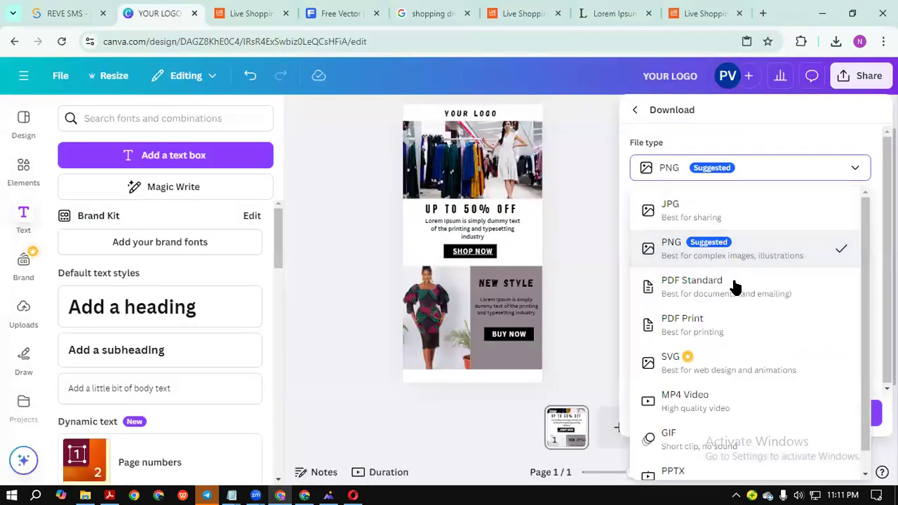
{"action": "left_click", "coordinate": [703, 212]}
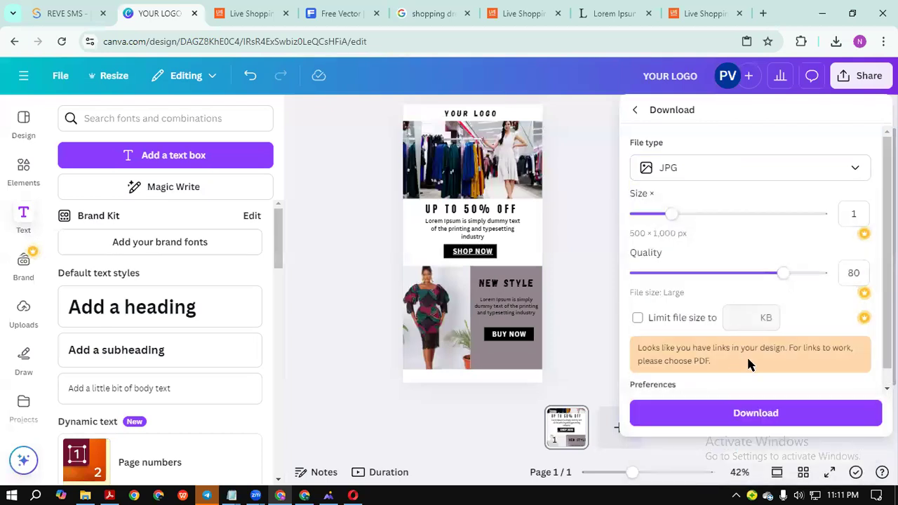
{"action": "left_click", "coordinate": [756, 415]}
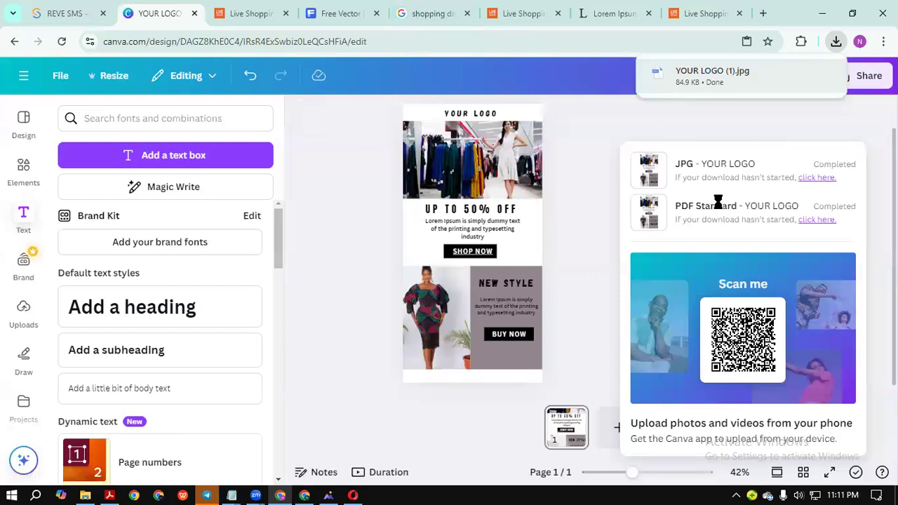
{"action": "scroll", "coordinate": [493, 216], "scroll_direction": "up", "scroll_amount": 3}
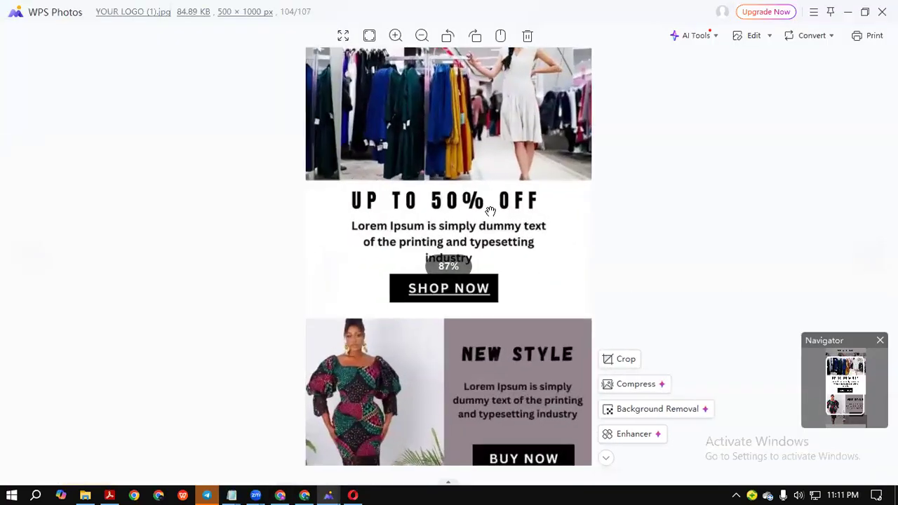
Zoom in and out on the 500 × 1000 px JPG in WPS Photos, then minimize the viewer.
{"action": "scroll", "coordinate": [490, 211], "scroll_direction": "down", "scroll_amount": 3}
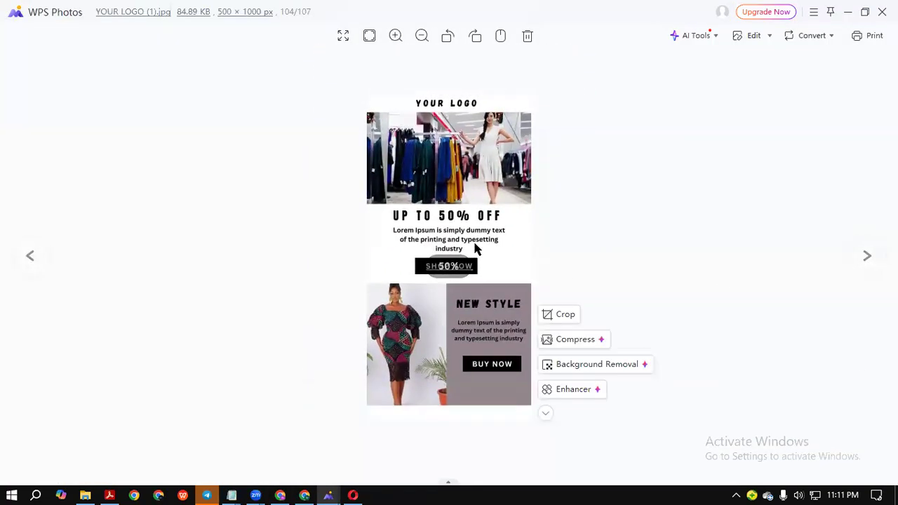
{"action": "scroll", "coordinate": [475, 248], "scroll_direction": "down", "scroll_amount": 1}
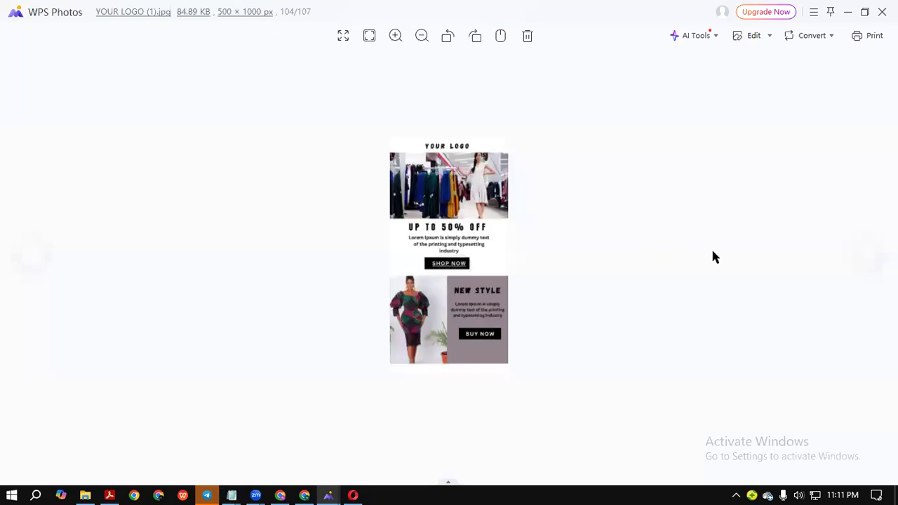
{"action": "scroll", "coordinate": [661, 244], "scroll_direction": "down", "scroll_amount": 1}
{"action": "scroll", "coordinate": [635, 238], "scroll_direction": "up", "scroll_amount": 2}
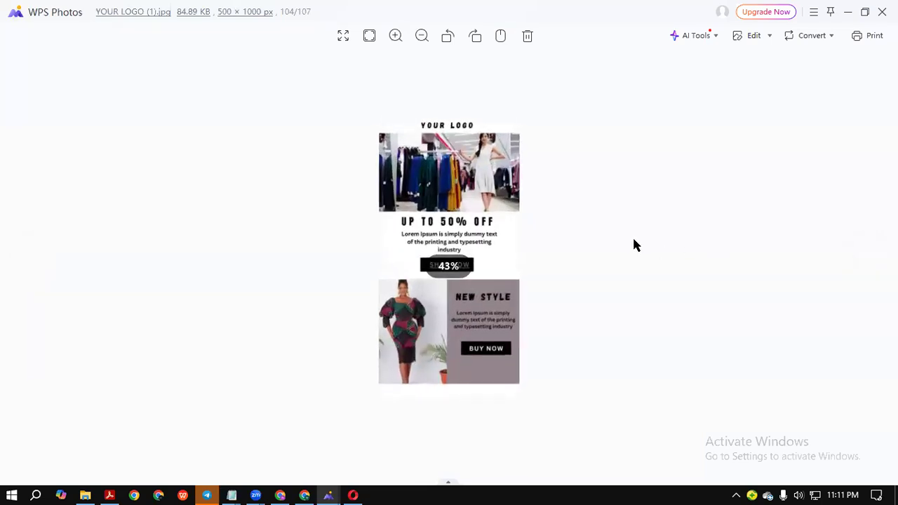
{"action": "scroll", "coordinate": [632, 238], "scroll_direction": "up", "scroll_amount": 3}
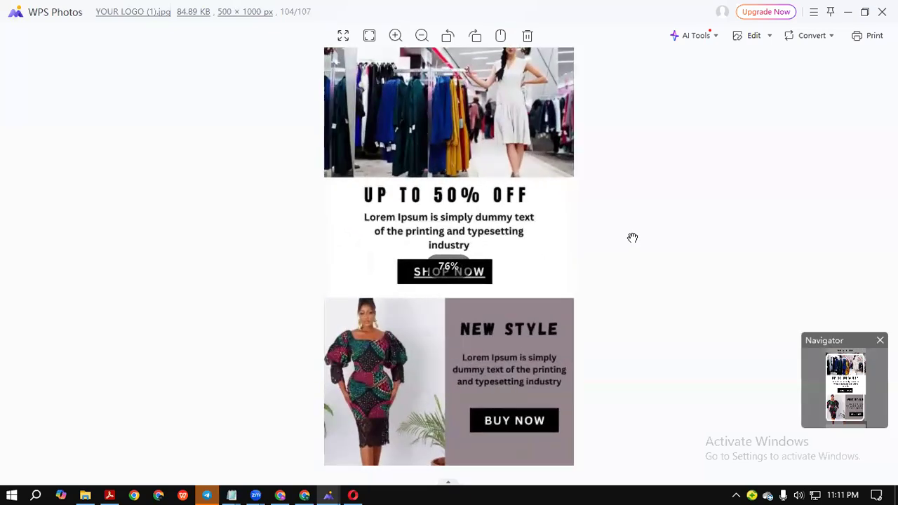
{"action": "scroll", "coordinate": [641, 271], "scroll_direction": "down", "scroll_amount": 1}
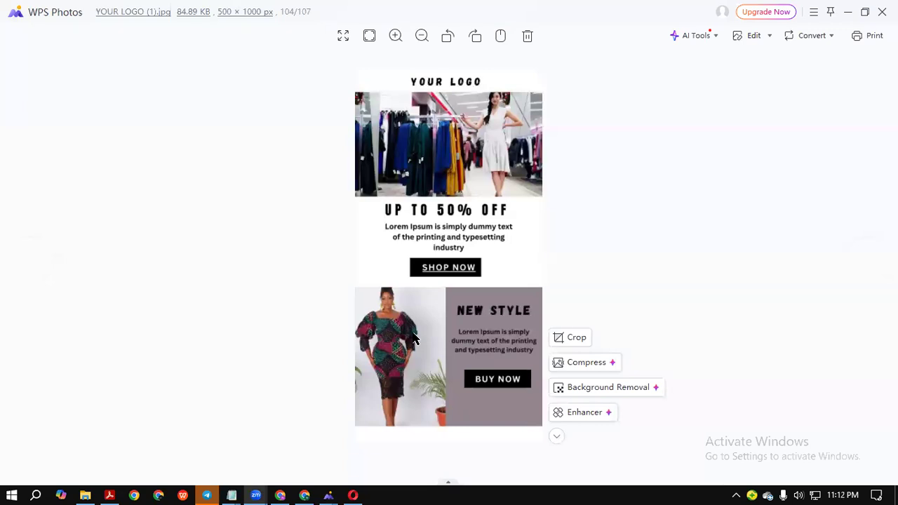
{"action": "left_click", "coordinate": [846, 12]}
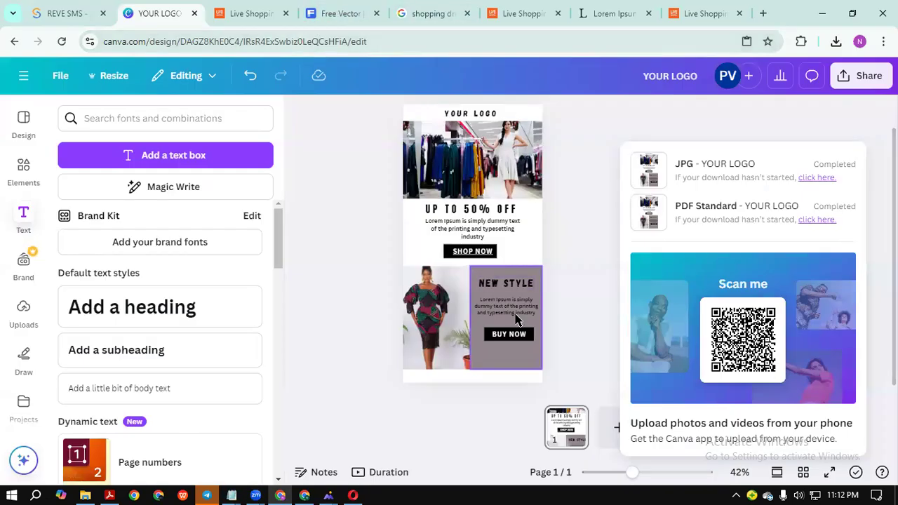
Start adding a link to the BUY NOW button, then cancel without linking it.
{"action": "left_click", "coordinate": [530, 336]}
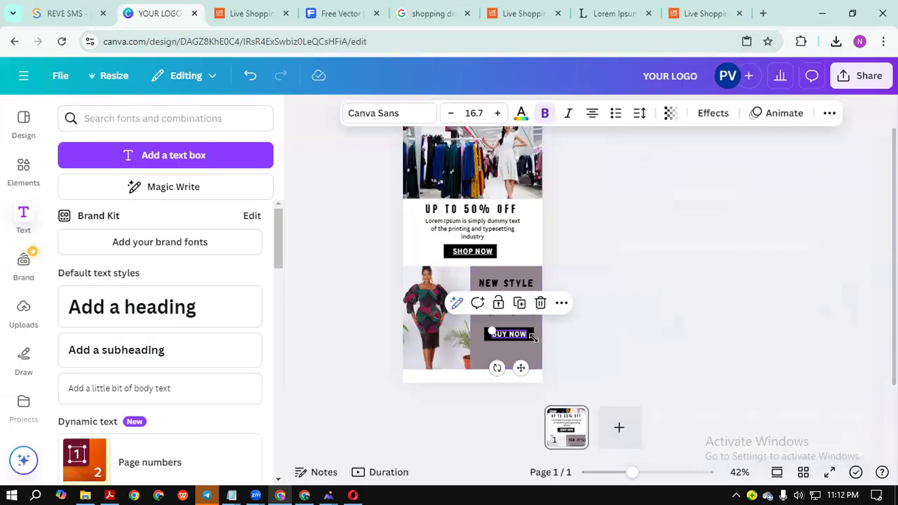
{"action": "left_click", "coordinate": [542, 348]}
{"action": "left_click", "coordinate": [506, 336]}
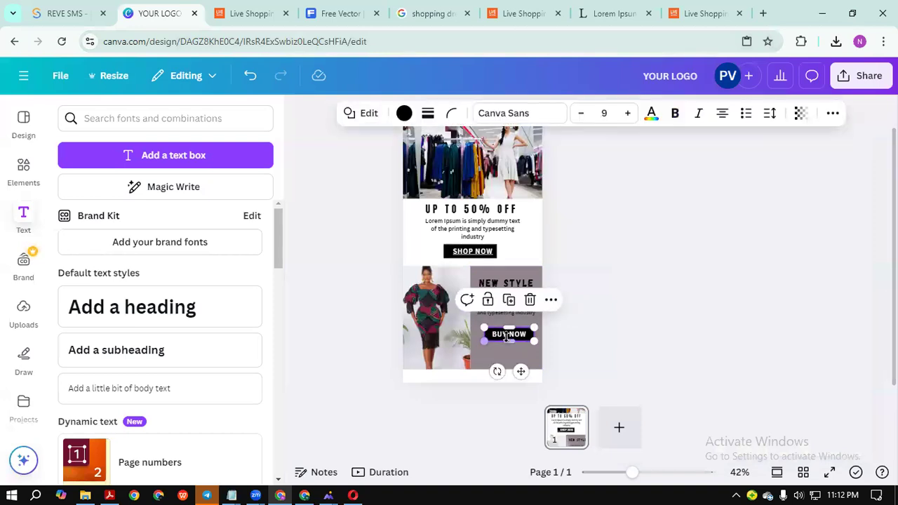
{"action": "left_click", "coordinate": [551, 300]}
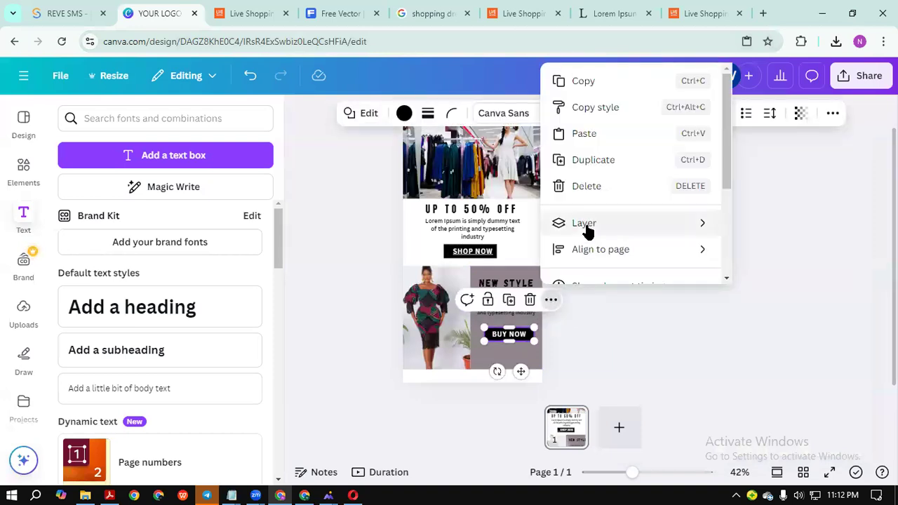
{"action": "scroll", "coordinate": [588, 231], "scroll_direction": "down", "scroll_amount": 3}
{"action": "scroll", "coordinate": [587, 231], "scroll_direction": "up", "scroll_amount": 2}
{"action": "scroll", "coordinate": [592, 235], "scroll_direction": "down", "scroll_amount": 2}
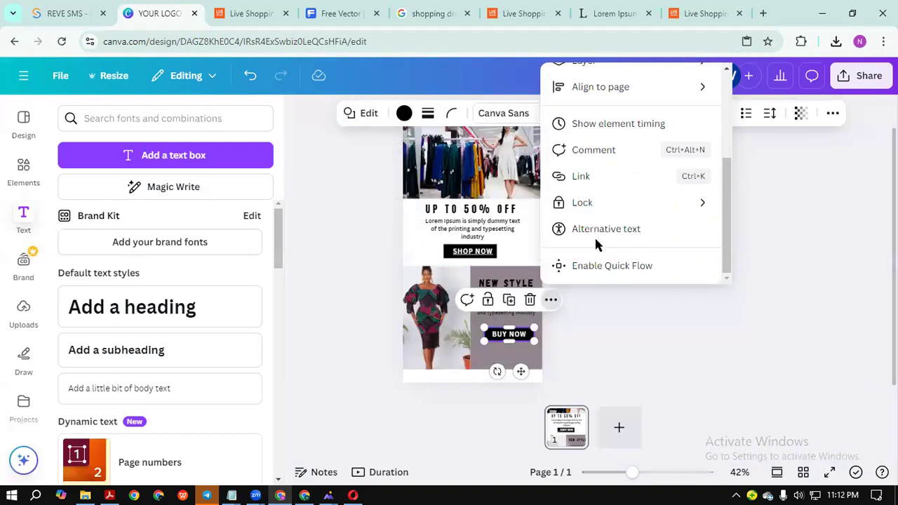
{"action": "left_click", "coordinate": [582, 178]}
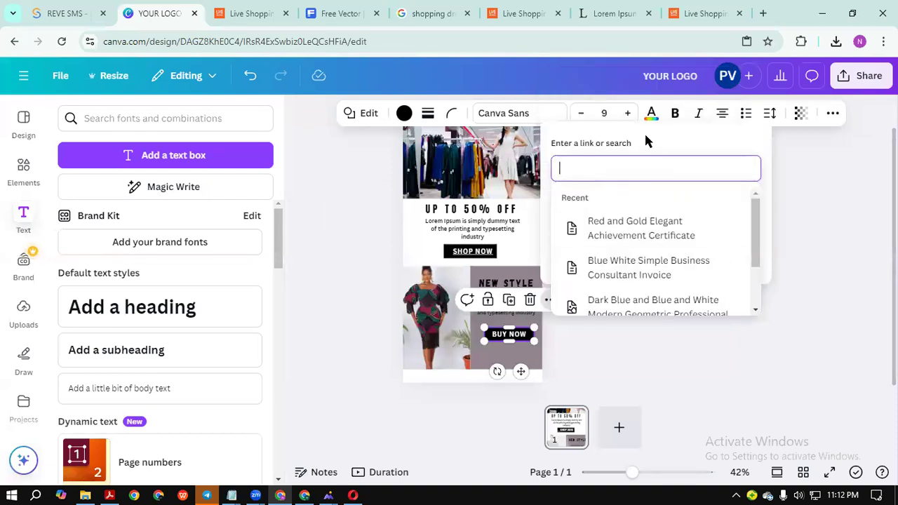
{"action": "left_click", "coordinate": [816, 275]}
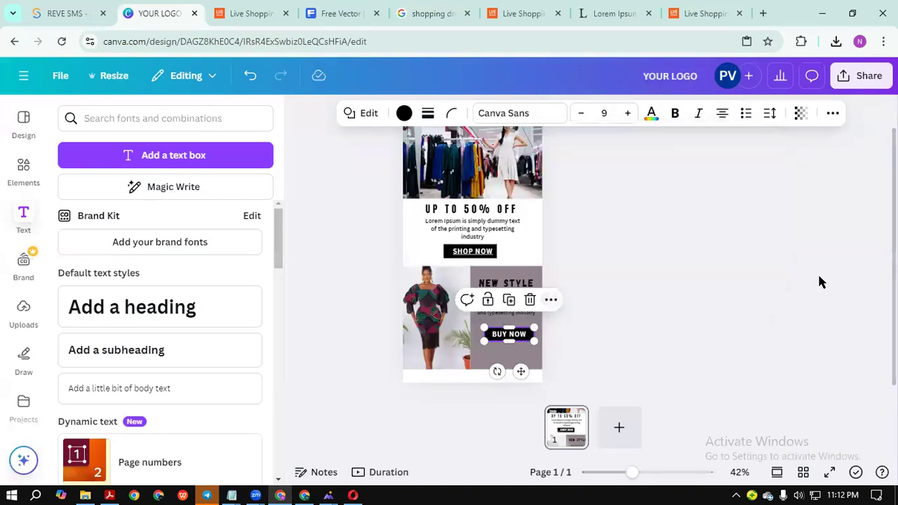
{"action": "left_click", "coordinate": [819, 280]}
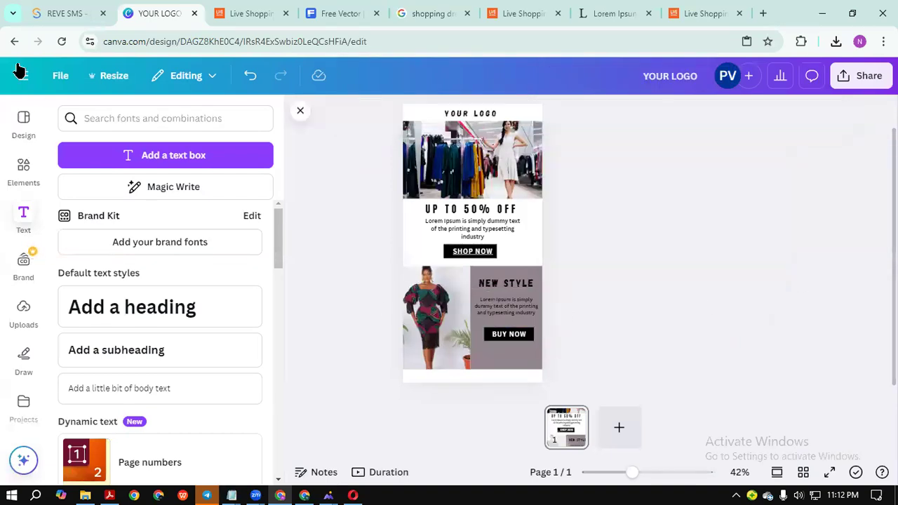
{"action": "left_click", "coordinate": [455, 491]}
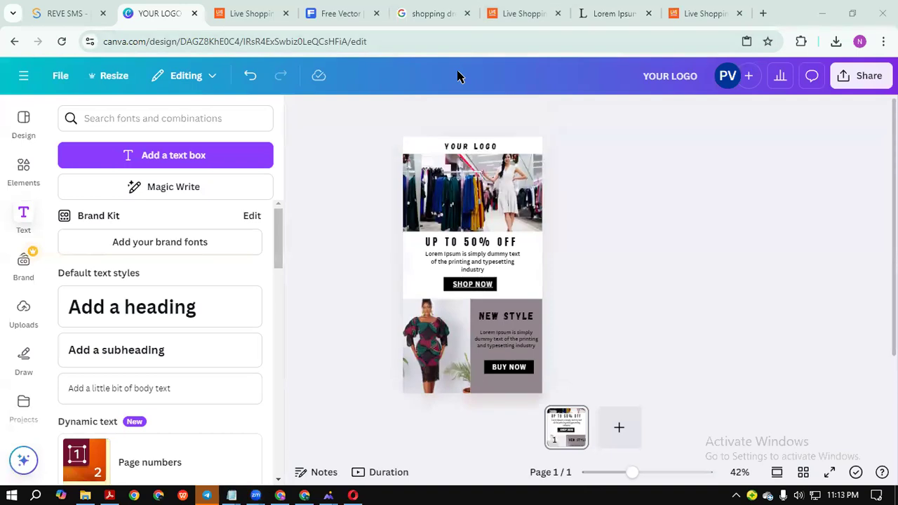
Close the YOUR LOGO design tab plus the Live Shopping and Lorem Ipsum tabs.
{"action": "left_click", "coordinate": [474, 149]}
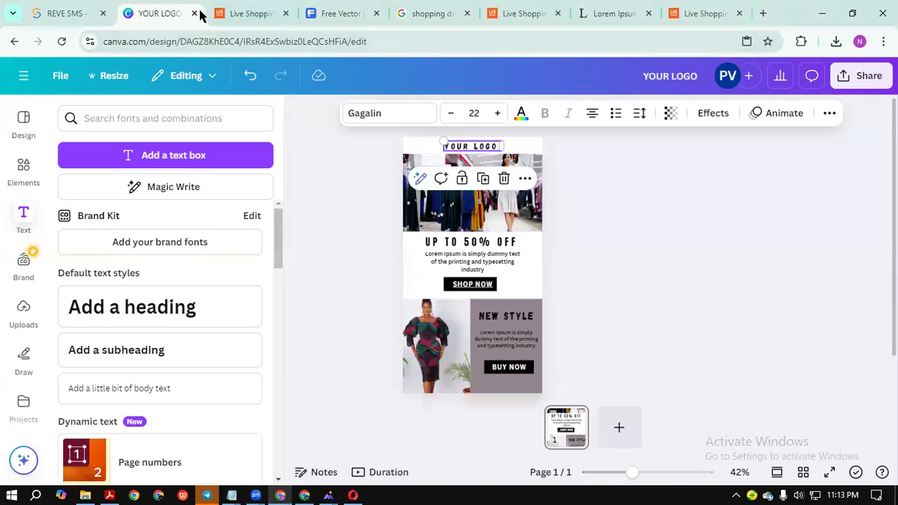
{"action": "middle_click", "coordinate": [155, 15]}
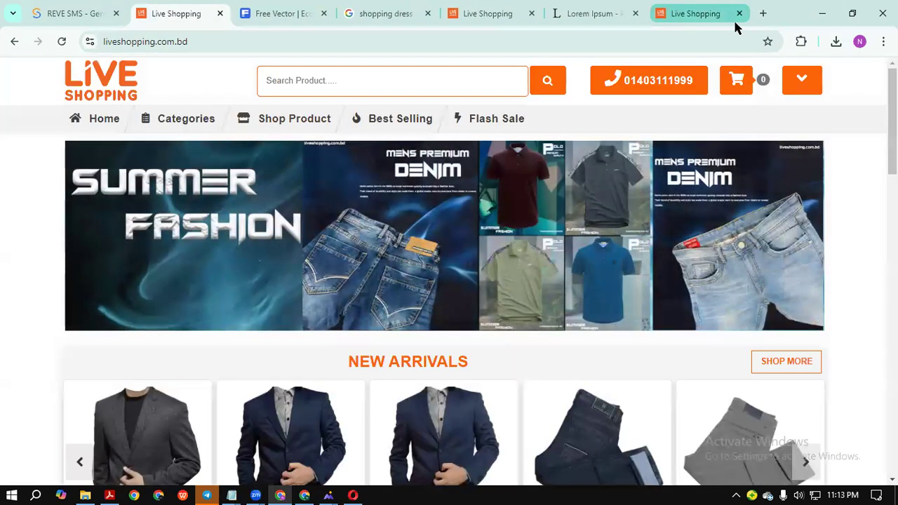
{"action": "left_click", "coordinate": [736, 13]}
{"action": "left_click", "coordinate": [737, 14]}
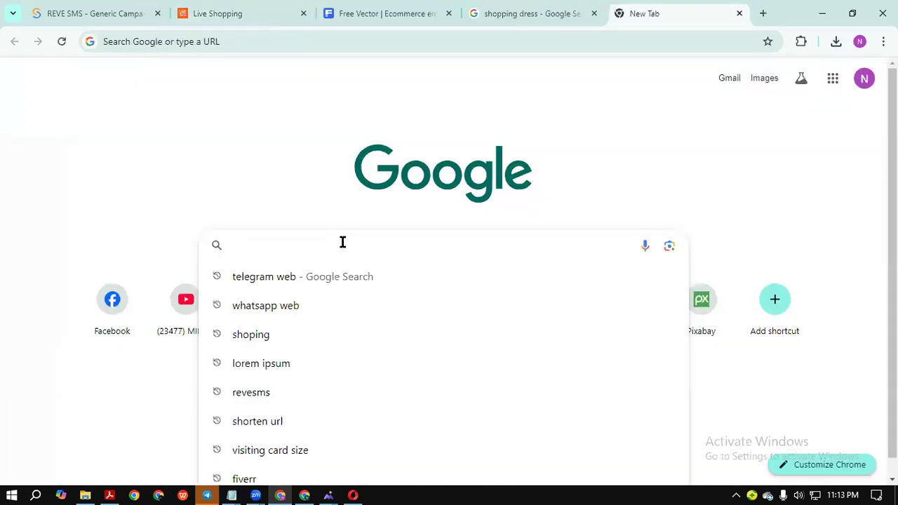
Search 'canva', open canva.com, preview YOUR LOGO (1).jpg, then minimize the viewer.
{"action": "type", "text": "canva"}
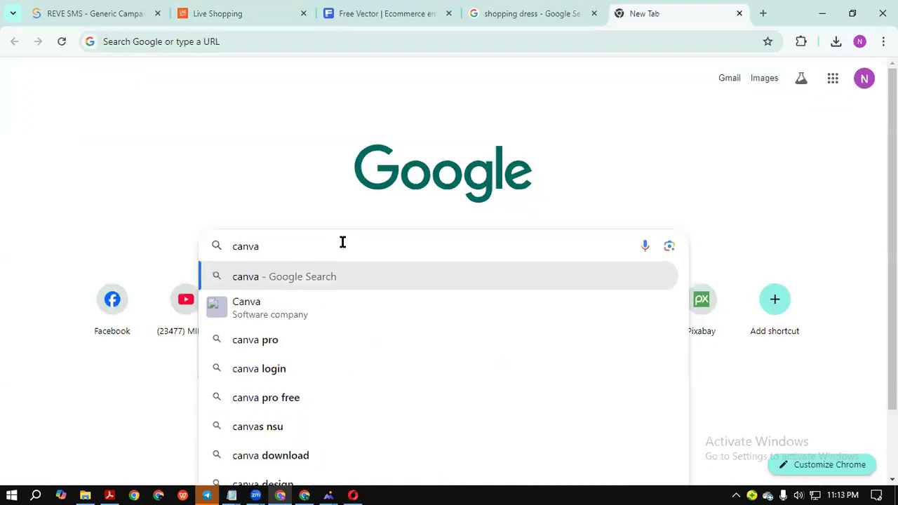
{"action": "key", "text": "Return"}
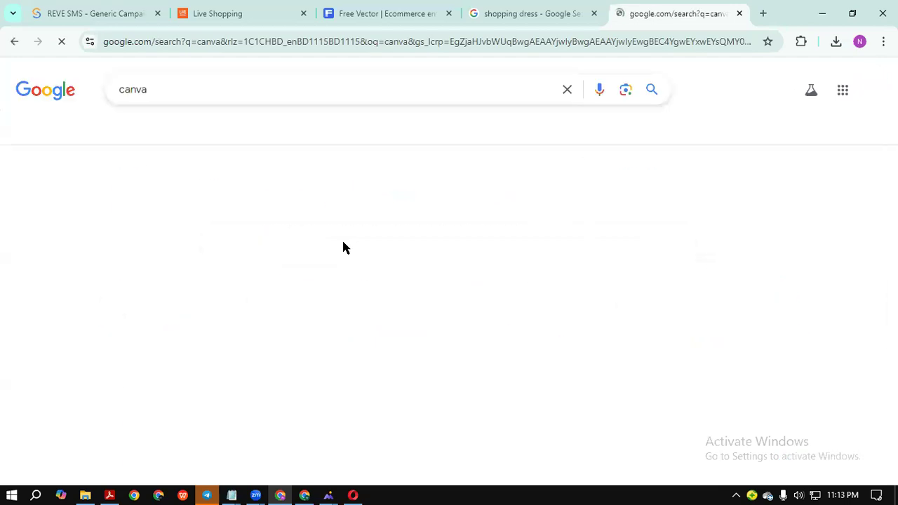
{"action": "left_click", "coordinate": [237, 211]}
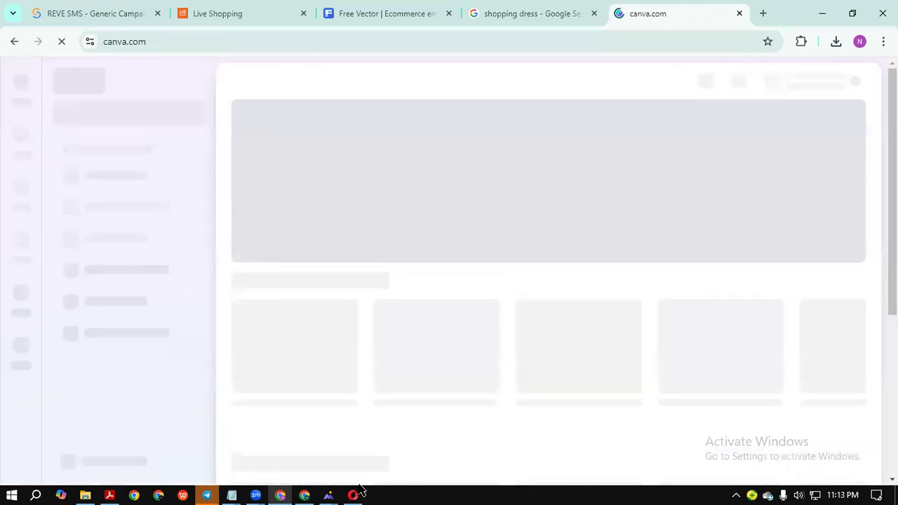
{"action": "left_click", "coordinate": [836, 42]}
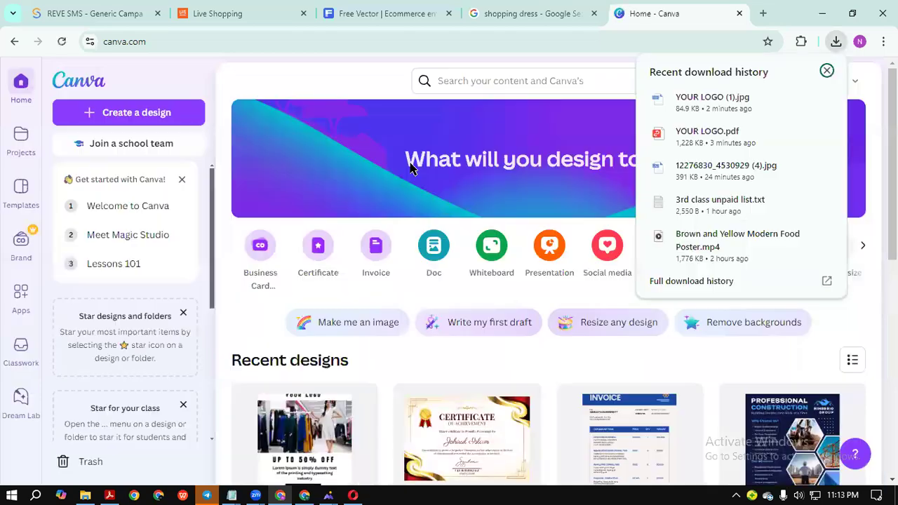
{"action": "left_click", "coordinate": [697, 91]}
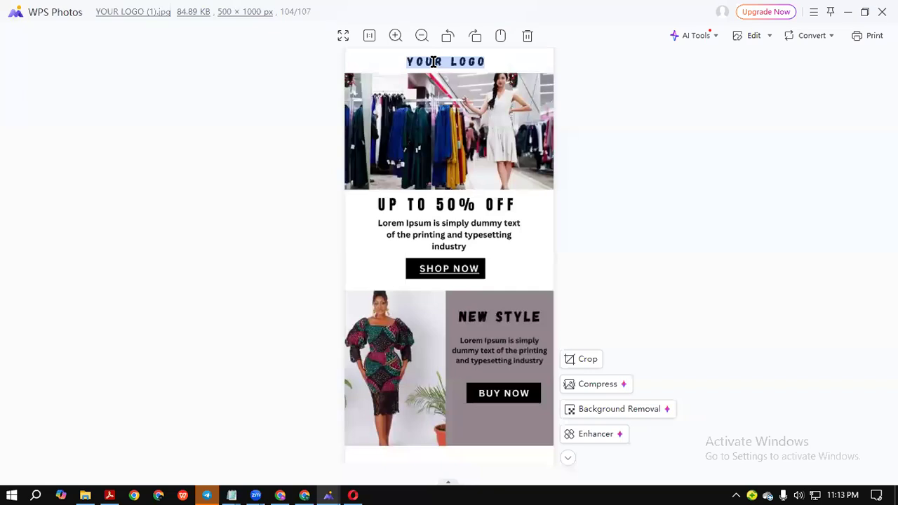
{"action": "left_click", "coordinate": [845, 14]}
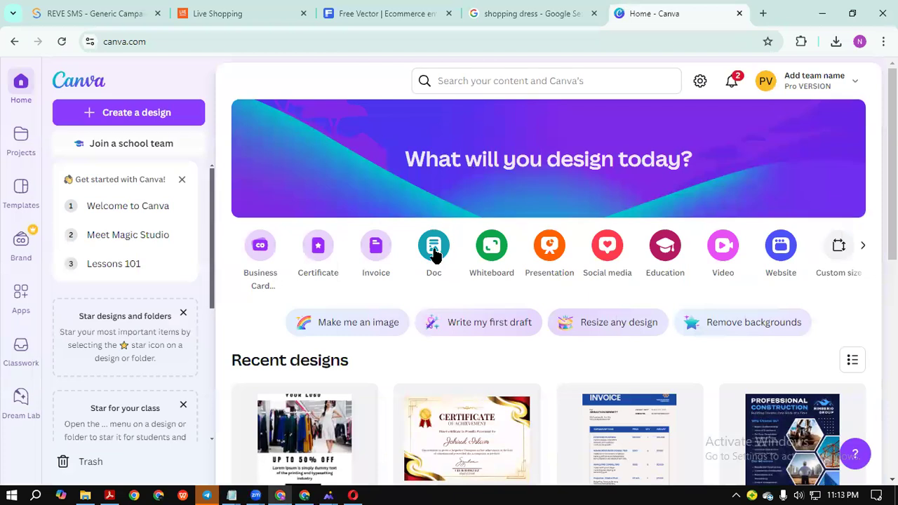
Create a new blank custom-size design 500 px wide and 500 px high.
{"action": "left_click", "coordinate": [839, 256]}
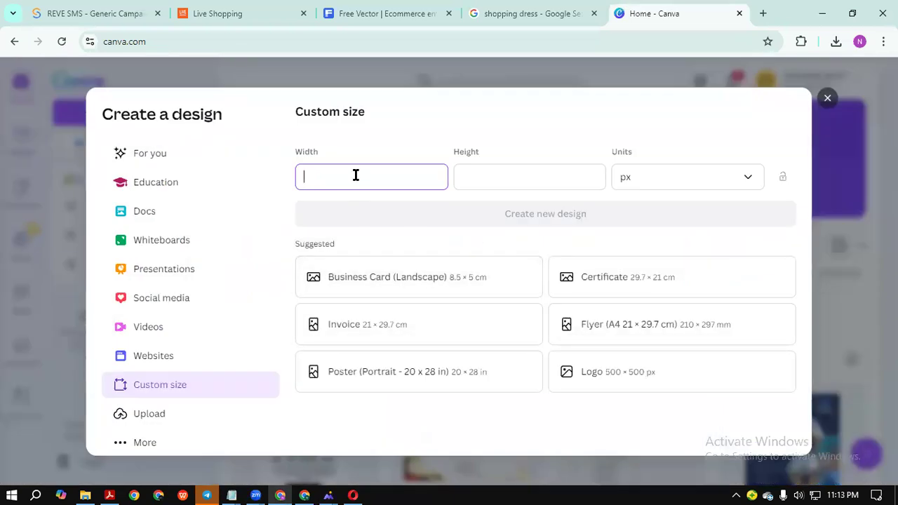
{"action": "type", "text": "500"}
{"action": "left_click", "coordinate": [477, 171]}
{"action": "type", "text": "500"}
{"action": "left_click", "coordinate": [513, 215]}
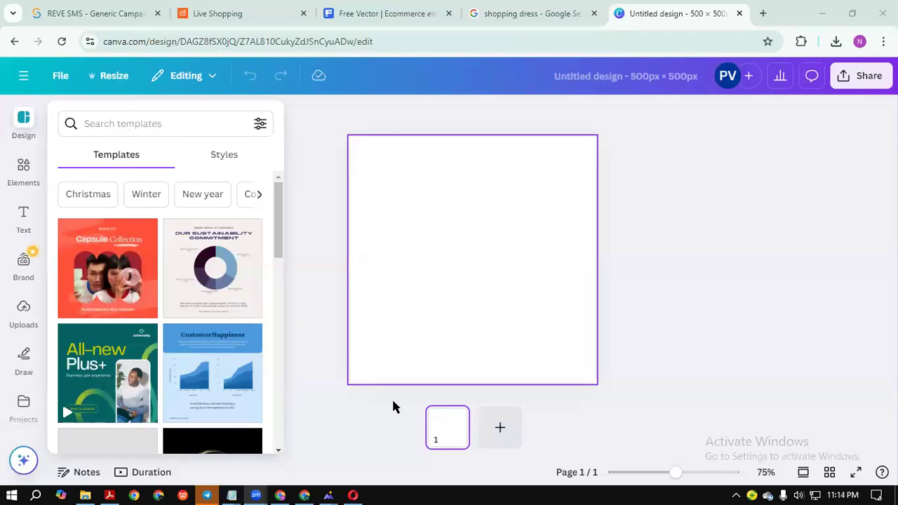
{"action": "key", "text": "alt+Tab"}
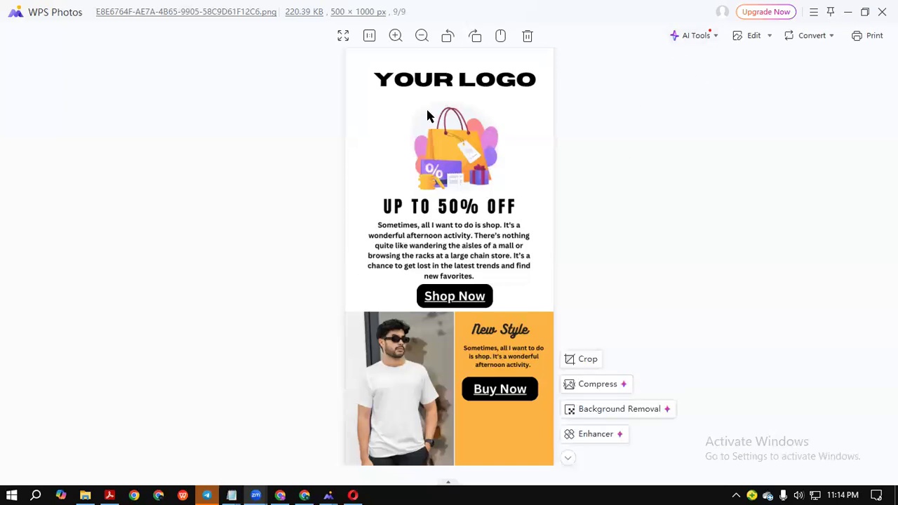
{"action": "left_click", "coordinate": [846, 12]}
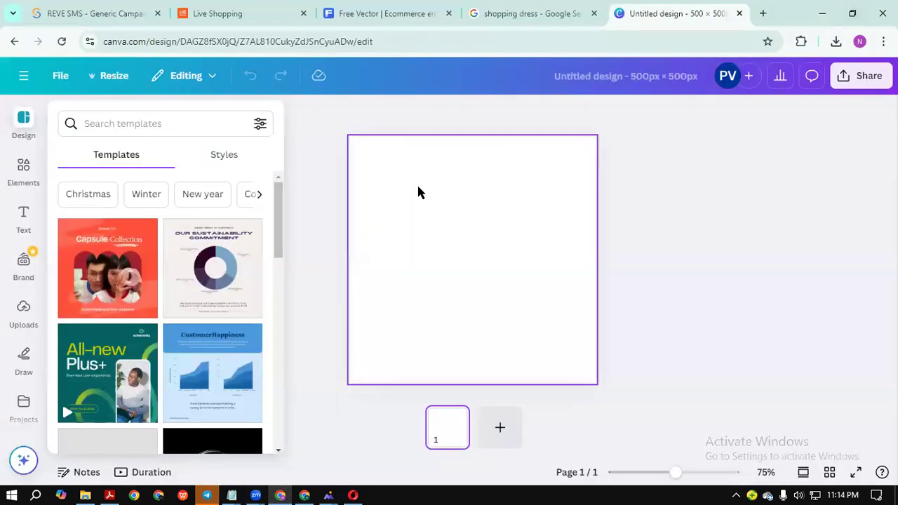
Open YOUR LOGO (1).jpg from Chrome's recent downloads so it displays in WPS Photos.
{"action": "left_click", "coordinate": [834, 41]}
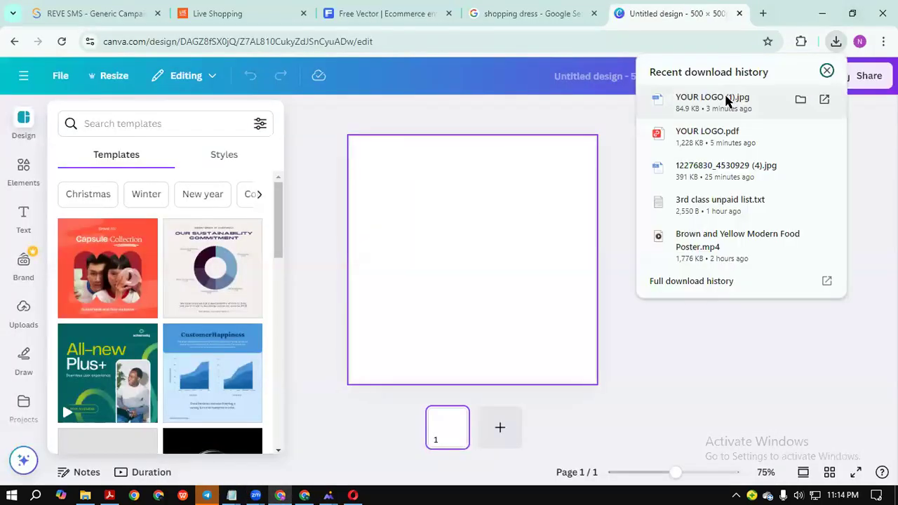
{"action": "left_click", "coordinate": [757, 102]}
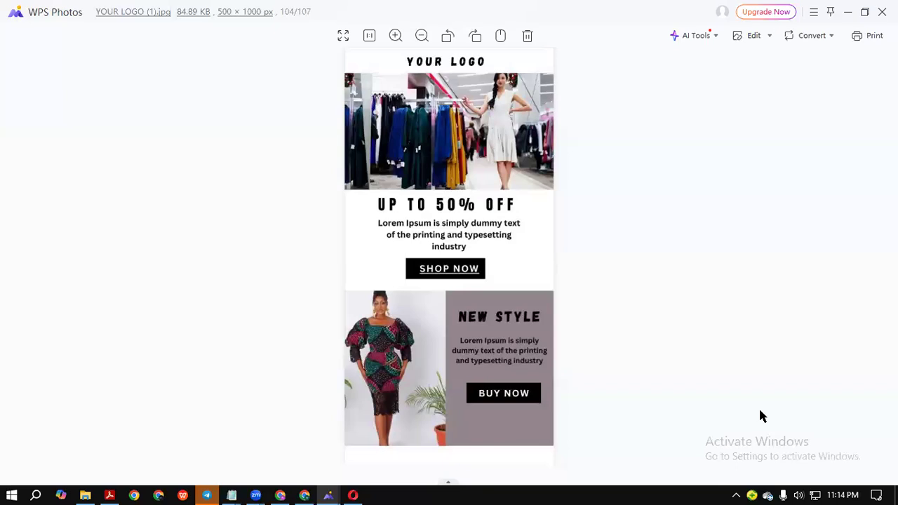
{"action": "mouse_move", "coordinate": [497, 426]}
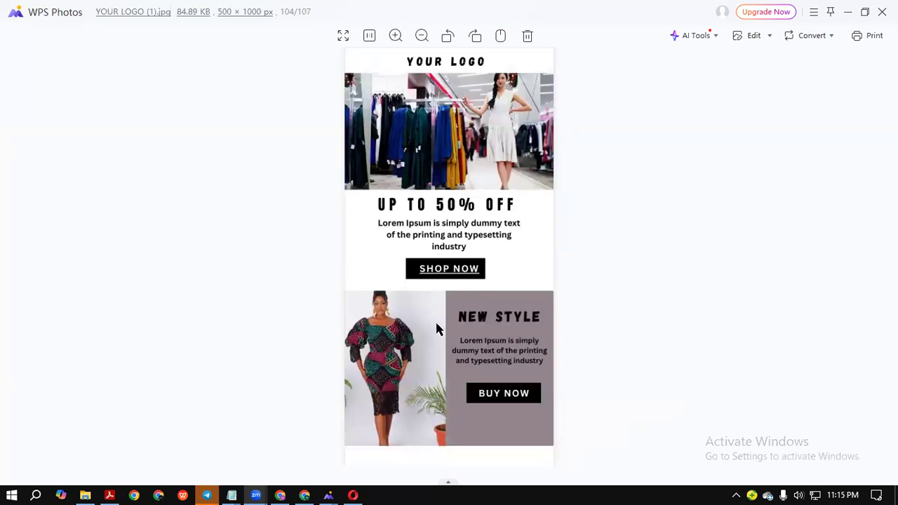
Back in Canva, add a heading to the blank page and change its text to WB.
{"action": "left_click", "coordinate": [848, 13]}
{"action": "left_click", "coordinate": [507, 271]}
{"action": "left_click", "coordinate": [23, 217]}
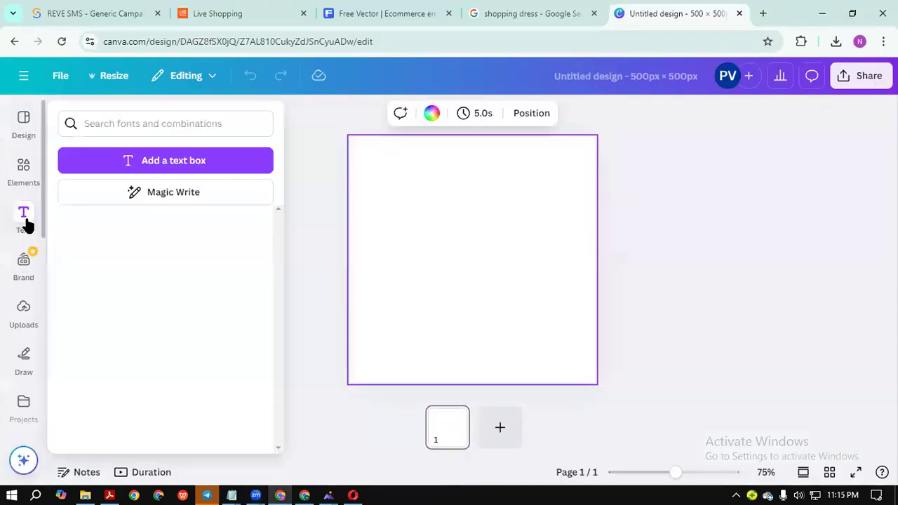
{"action": "left_click_drag", "start_coordinate": [137, 303], "coordinate": [479, 246]}
{"action": "double_click", "coordinate": [480, 247]}
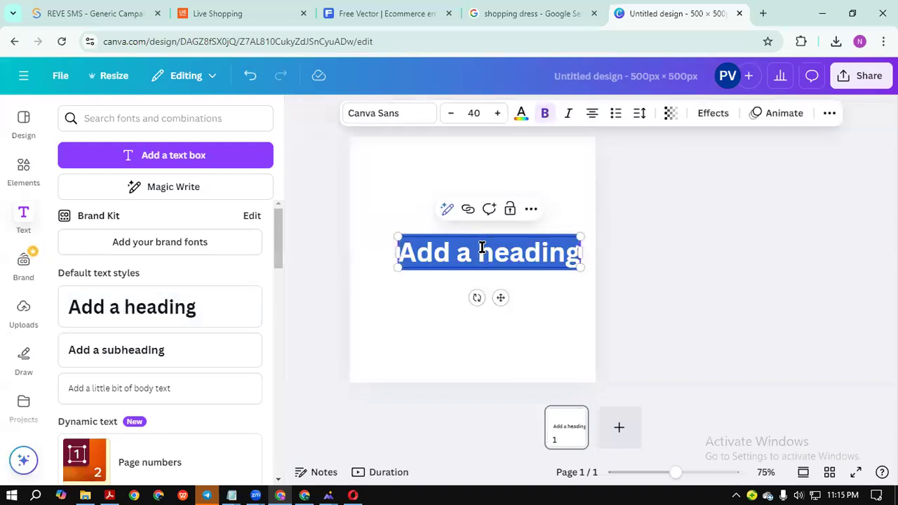
{"action": "key", "text": "BackSpace"}
{"action": "type", "text": "WB"}
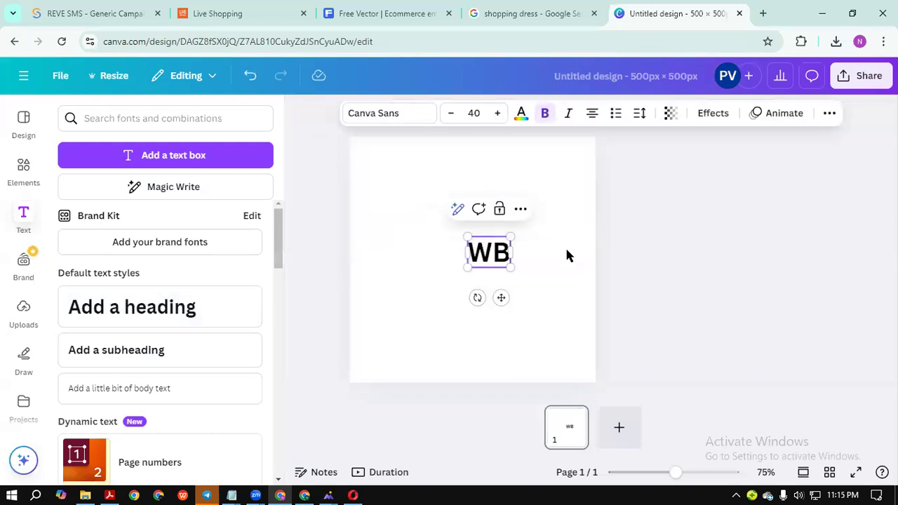
Enlarge the WB text to size 170 and centre it on the page.
{"action": "left_click", "coordinate": [513, 255]}
{"action": "left_click_drag", "start_coordinate": [513, 256], "coordinate": [540, 335]}
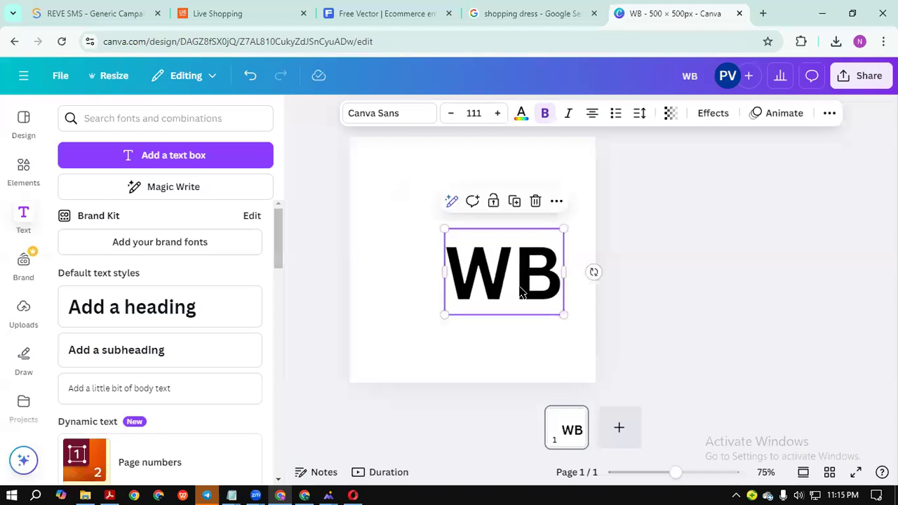
{"action": "left_click_drag", "start_coordinate": [521, 292], "coordinate": [482, 269]}
{"action": "left_click_drag", "start_coordinate": [528, 298], "coordinate": [494, 259]}
{"action": "mouse_move", "coordinate": [556, 312]}
{"action": "left_mouse_down"}
{"action": "mouse_move", "coordinate": [571, 321]}
{"action": "mouse_move", "coordinate": [561, 328]}
{"action": "left_mouse_up"}
{"action": "left_click_drag", "start_coordinate": [525, 290], "coordinate": [496, 276]}
{"action": "left_click", "coordinate": [620, 276]}
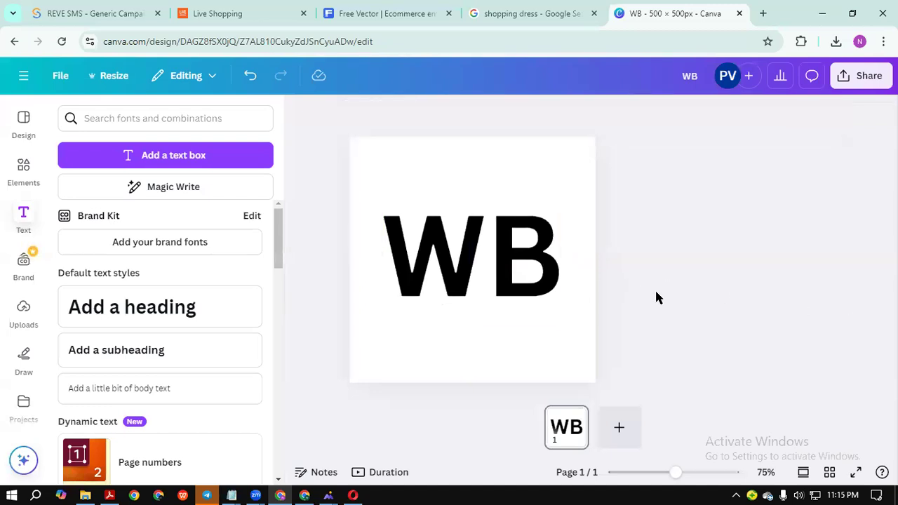
{"action": "left_click", "coordinate": [523, 284]}
After trying Horizon, Arimo, Canva Sans, Poppins, Open Sans and League Spartan, set WB in Anton.
{"action": "left_click", "coordinate": [407, 118]}
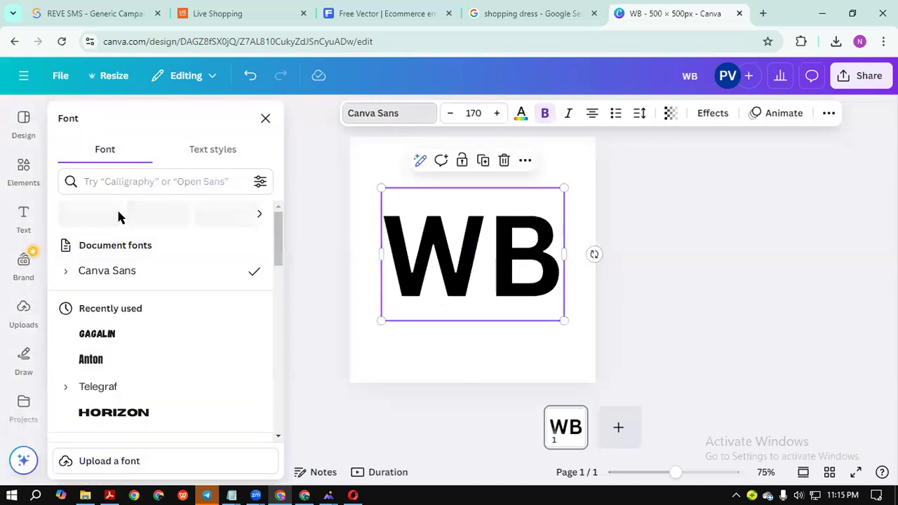
{"action": "scroll", "coordinate": [150, 307], "scroll_direction": "down", "scroll_amount": 1}
{"action": "left_click", "coordinate": [149, 348]}
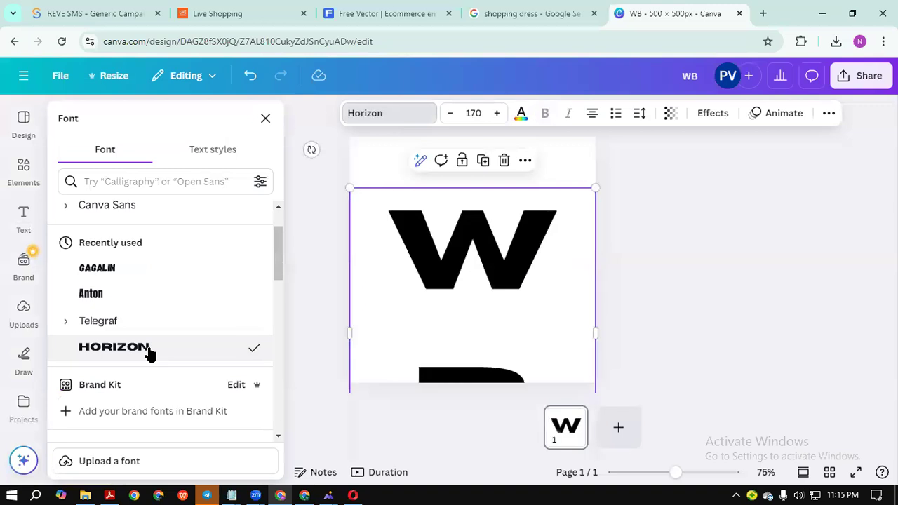
{"action": "scroll", "coordinate": [160, 339], "scroll_direction": "down", "scroll_amount": 2}
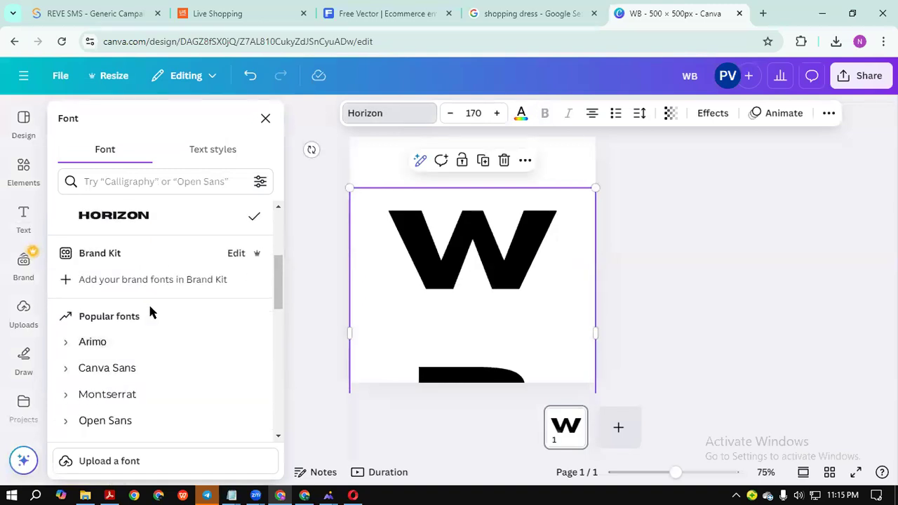
{"action": "left_click", "coordinate": [93, 343]}
{"action": "scroll", "coordinate": [154, 323], "scroll_direction": "down", "scroll_amount": 1}
{"action": "left_click", "coordinate": [137, 375]}
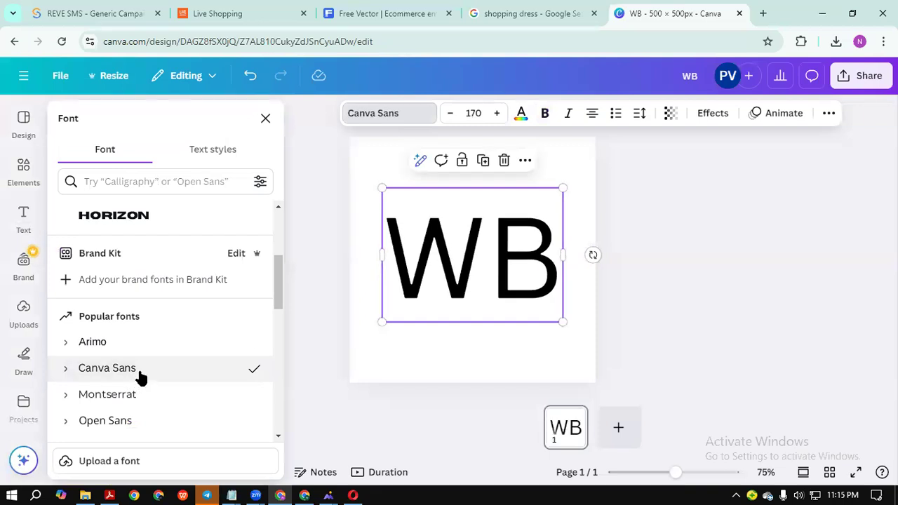
{"action": "scroll", "coordinate": [200, 324], "scroll_direction": "down", "scroll_amount": 3}
{"action": "left_click", "coordinate": [122, 251]}
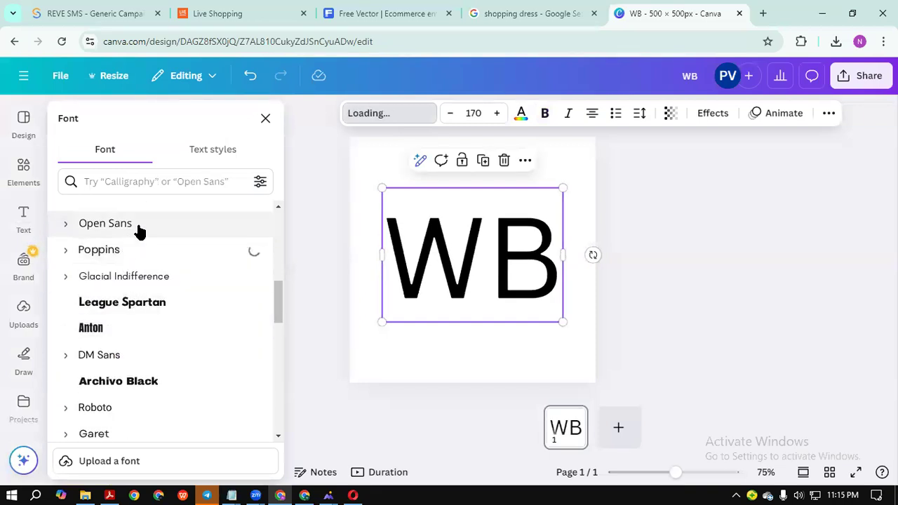
{"action": "left_click", "coordinate": [139, 226]}
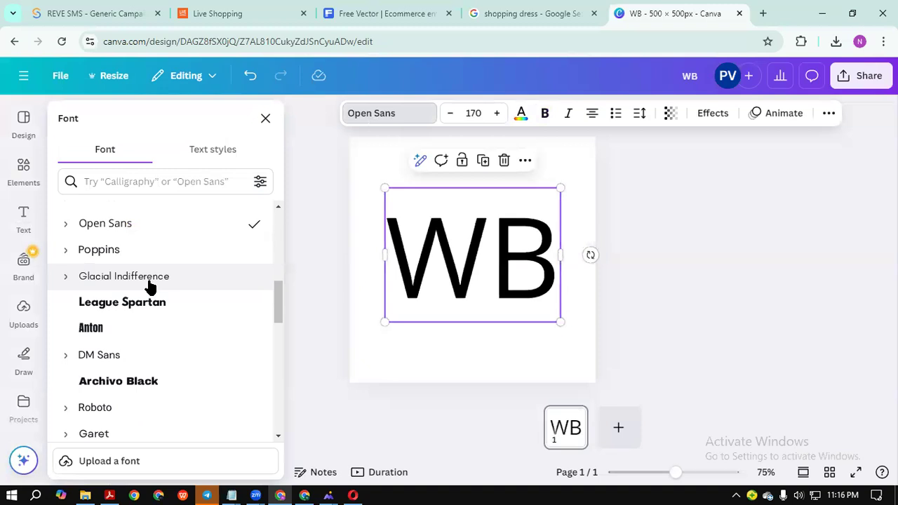
{"action": "left_click", "coordinate": [145, 315]}
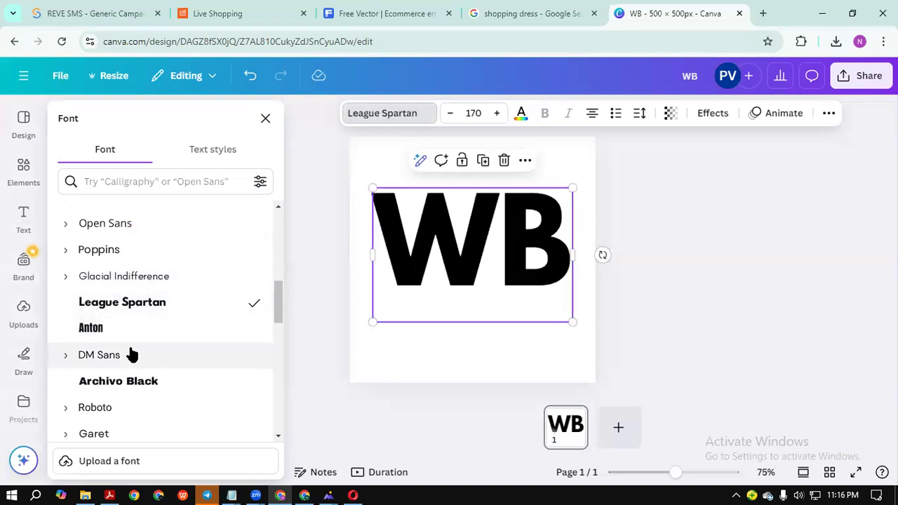
{"action": "left_click", "coordinate": [102, 329]}
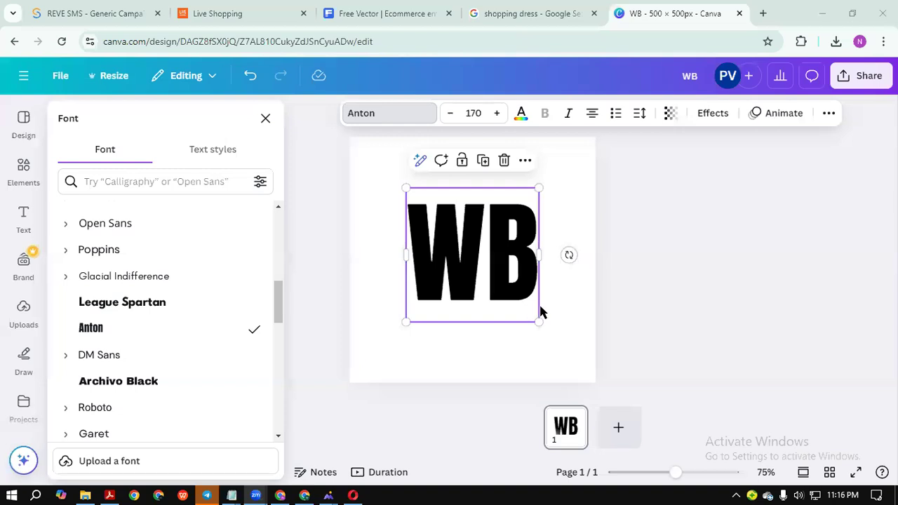
Widen the WB letter spacing, settling on 149.
{"action": "left_click", "coordinate": [639, 115]}
{"action": "mouse_move", "coordinate": [592, 169]}
{"action": "left_mouse_down"}
{"action": "mouse_move", "coordinate": [616, 170]}
{"action": "mouse_move", "coordinate": [604, 168]}
{"action": "left_mouse_up"}
{"action": "left_click", "coordinate": [665, 323]}
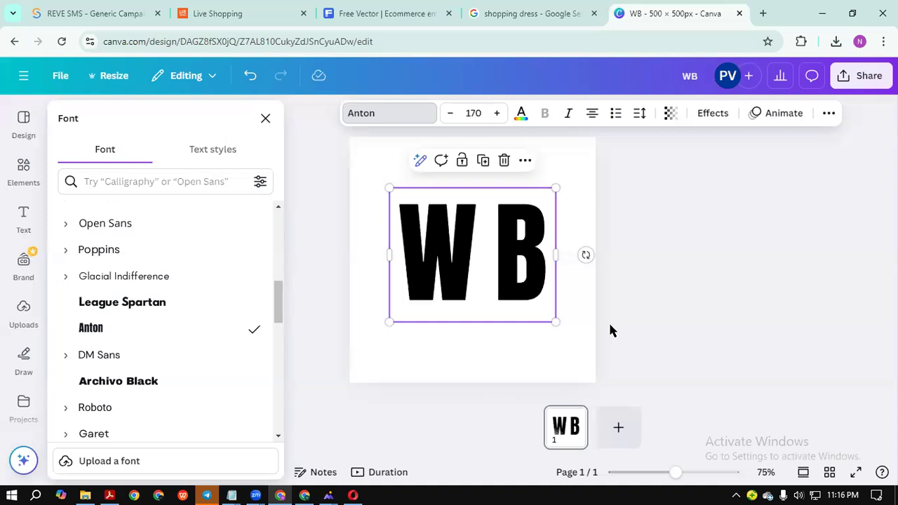
{"action": "left_click", "coordinate": [482, 264]}
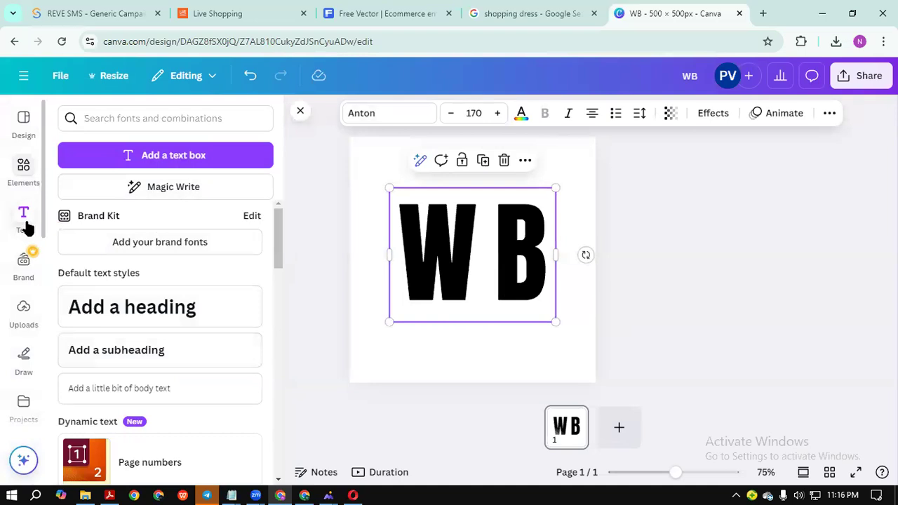
Place a square shape over the WB letters as a bar and centre it horizontally.
{"action": "left_click", "coordinate": [665, 263]}
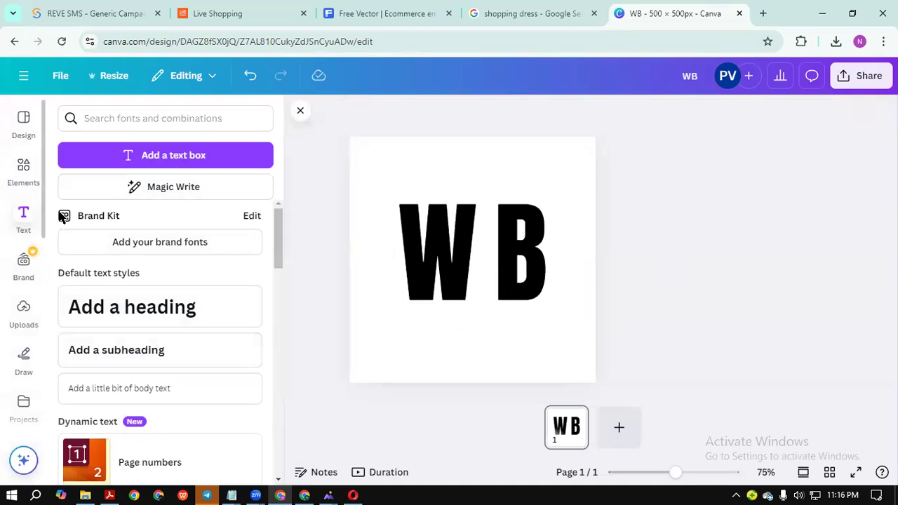
{"action": "left_click", "coordinate": [23, 172]}
{"action": "left_click_drag", "start_coordinate": [77, 321], "coordinate": [559, 249]}
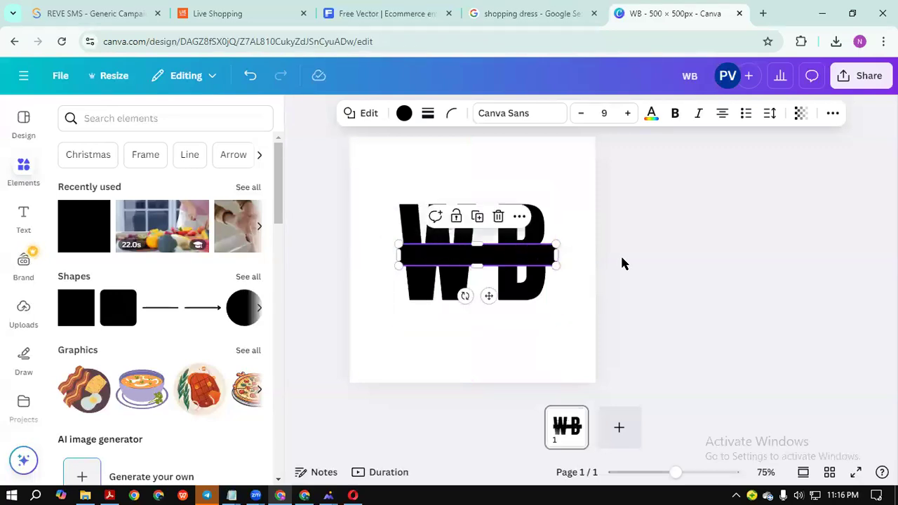
{"action": "left_click", "coordinate": [516, 271]}
{"action": "left_click_drag", "start_coordinate": [507, 261], "coordinate": [495, 254]}
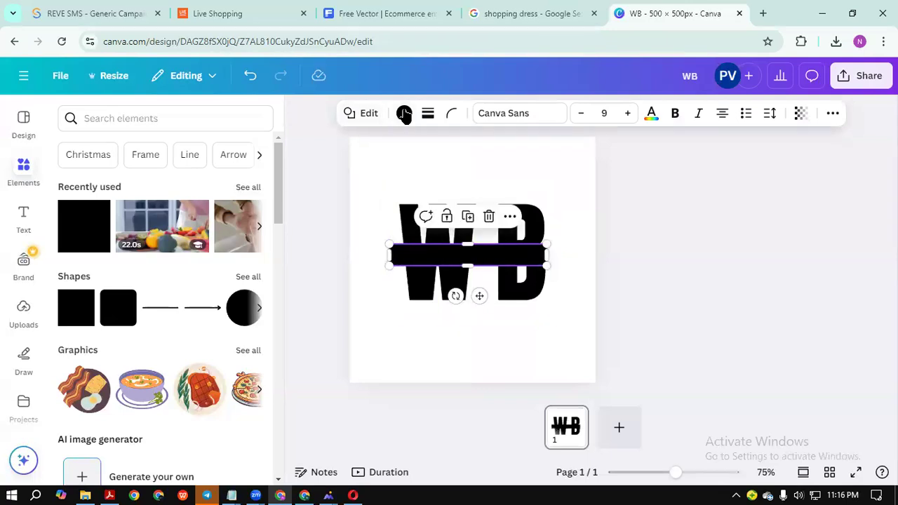
Colour the bar white, widen it to the right, and add a straight line.
{"action": "left_click", "coordinate": [404, 113]}
{"action": "left_click", "coordinate": [177, 219]}
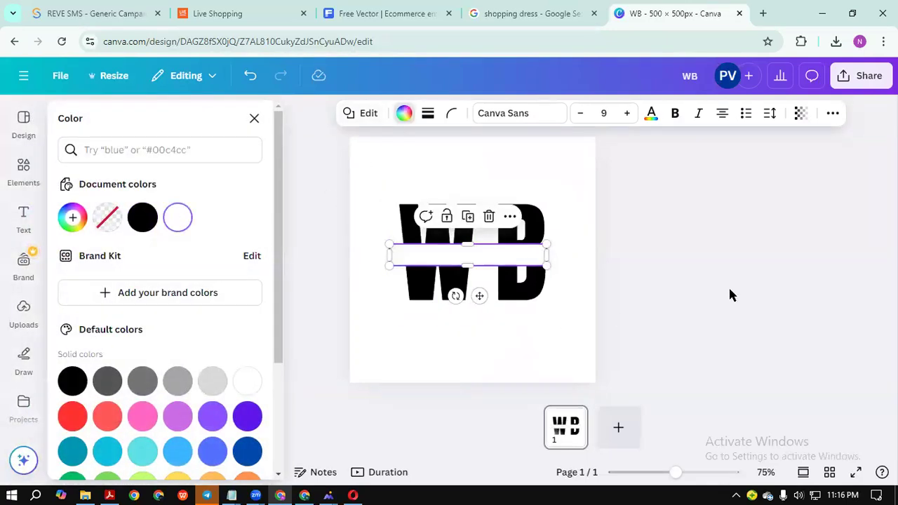
{"action": "left_click", "coordinate": [692, 309]}
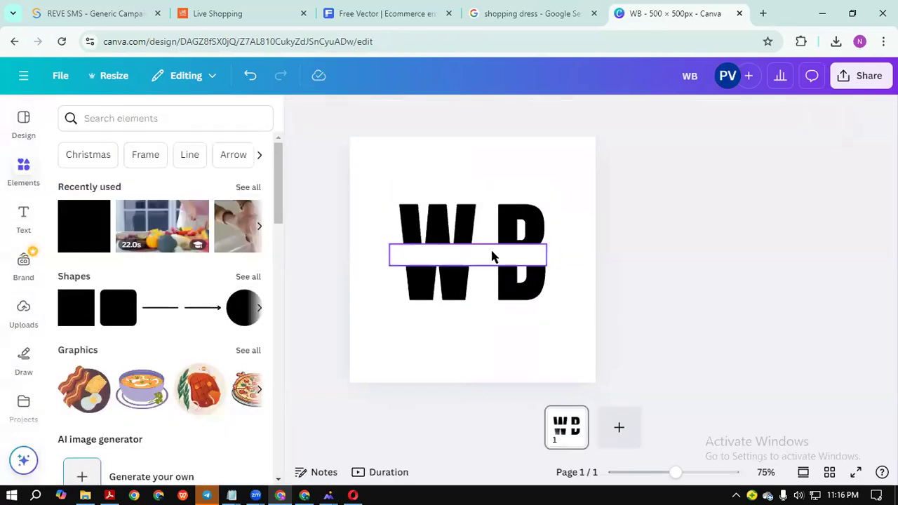
{"action": "left_click", "coordinate": [499, 255]}
{"action": "left_click_drag", "start_coordinate": [548, 254], "coordinate": [553, 258]}
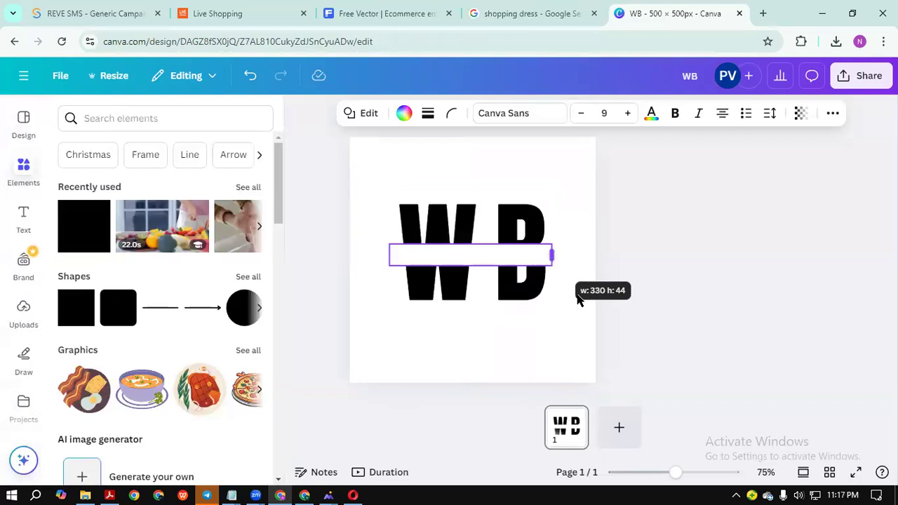
{"action": "left_click", "coordinate": [384, 410]}
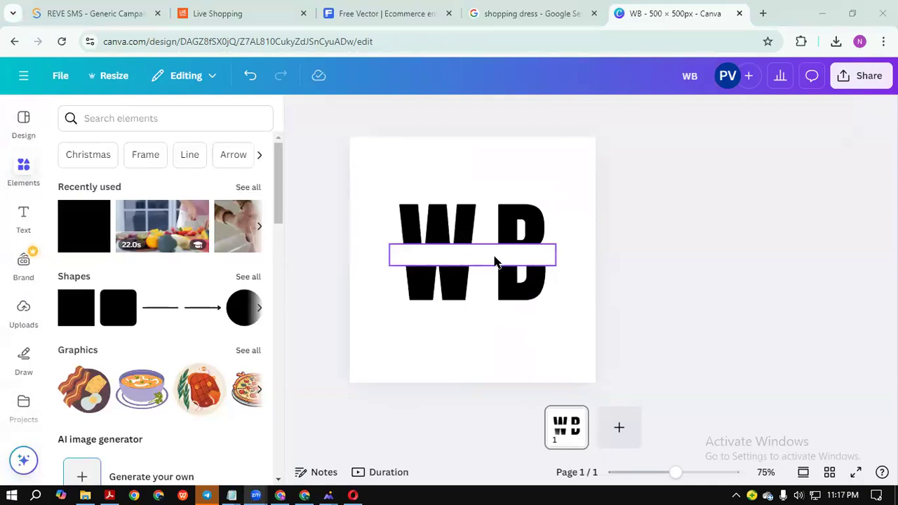
{"action": "left_click", "coordinate": [152, 313]}
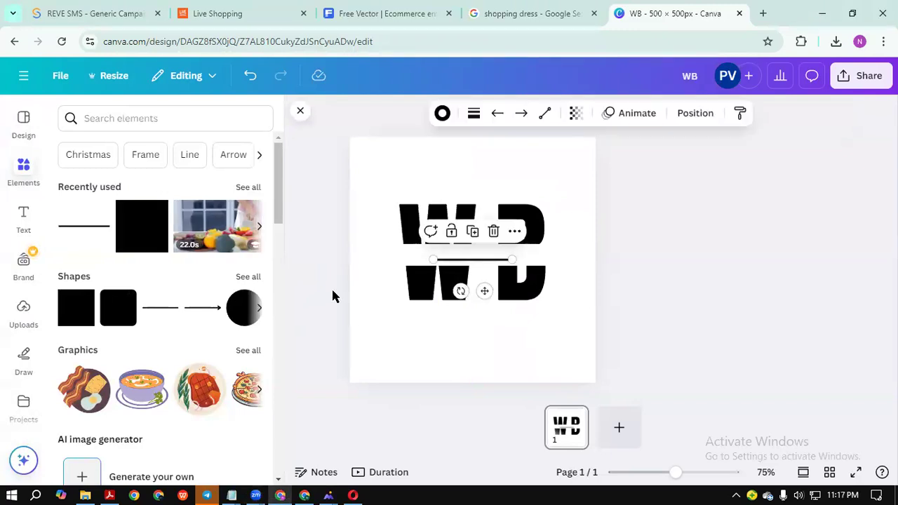
Lengthen the line slightly and position it along the white band's top edge.
{"action": "left_click", "coordinate": [703, 321]}
{"action": "left_click_drag", "start_coordinate": [476, 265], "coordinate": [562, 342]}
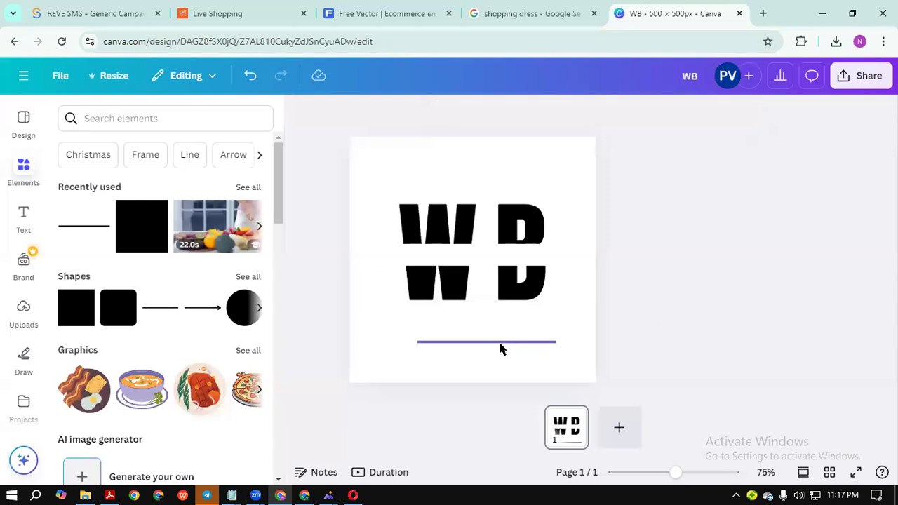
{"action": "left_click_drag", "start_coordinate": [481, 245], "coordinate": [481, 346]}
{"action": "left_click_drag", "start_coordinate": [543, 345], "coordinate": [570, 346]}
{"action": "left_click", "coordinate": [639, 336]}
{"action": "left_click_drag", "start_coordinate": [503, 351], "coordinate": [482, 247]}
{"action": "left_click", "coordinate": [675, 262]}
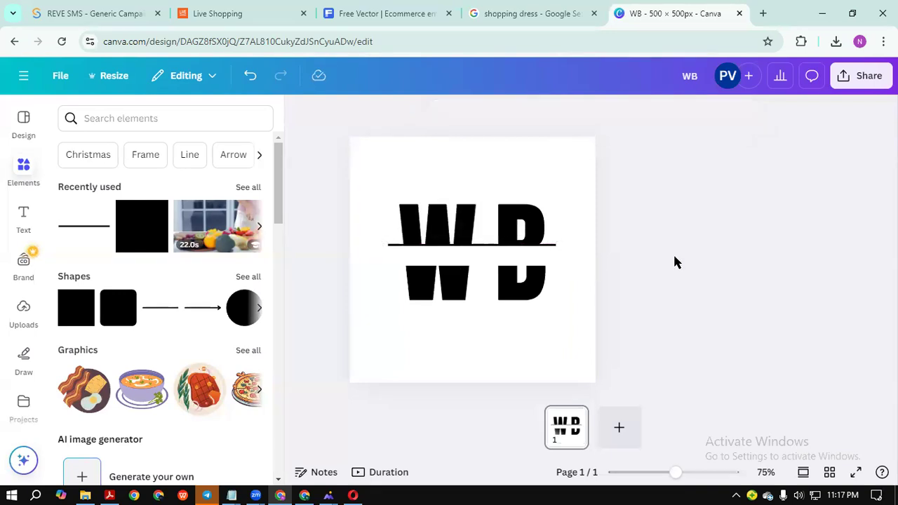
Duplicate the top line and place the copy along the band's bottom edge.
{"action": "left_click", "coordinate": [487, 247]}
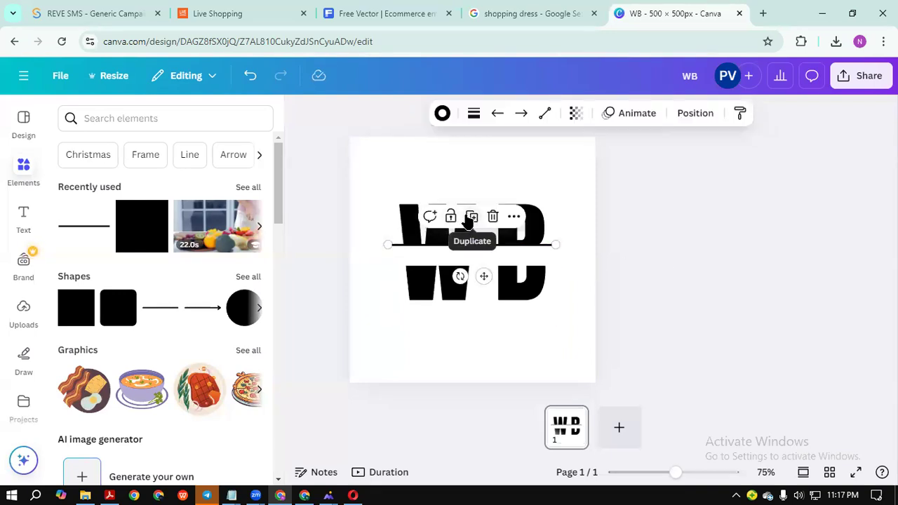
{"action": "left_click", "coordinate": [470, 217]}
{"action": "left_click_drag", "start_coordinate": [488, 258], "coordinate": [479, 264]}
{"action": "left_click", "coordinate": [659, 267]}
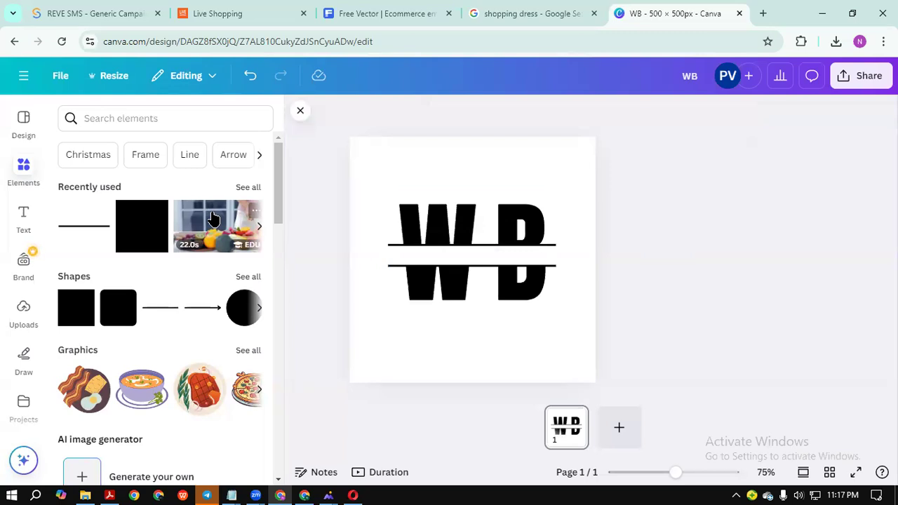
{"action": "left_click", "coordinate": [21, 214]}
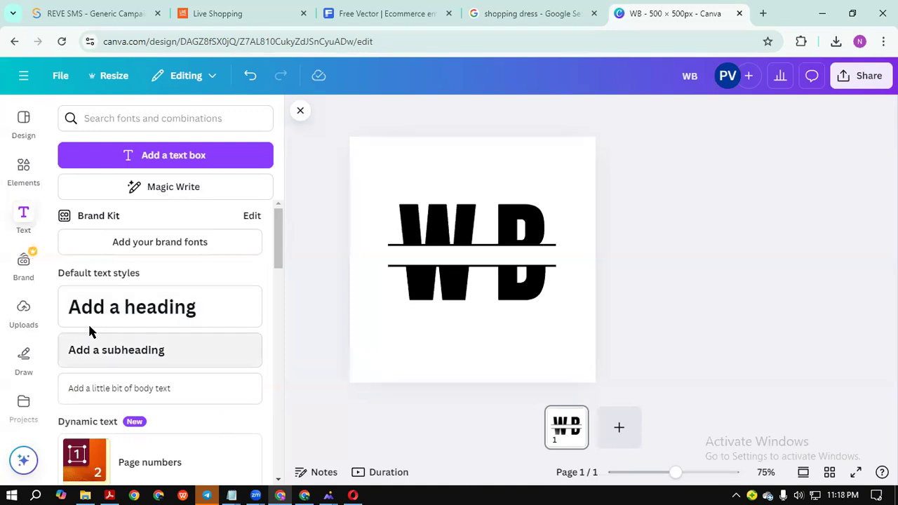
Add a subheading on the band and replace its text with pasted 'World Brand'.
{"action": "left_click_drag", "start_coordinate": [124, 353], "coordinate": [496, 262]}
{"action": "key", "text": "BackSpace"}
{"action": "type", "text": "W"}
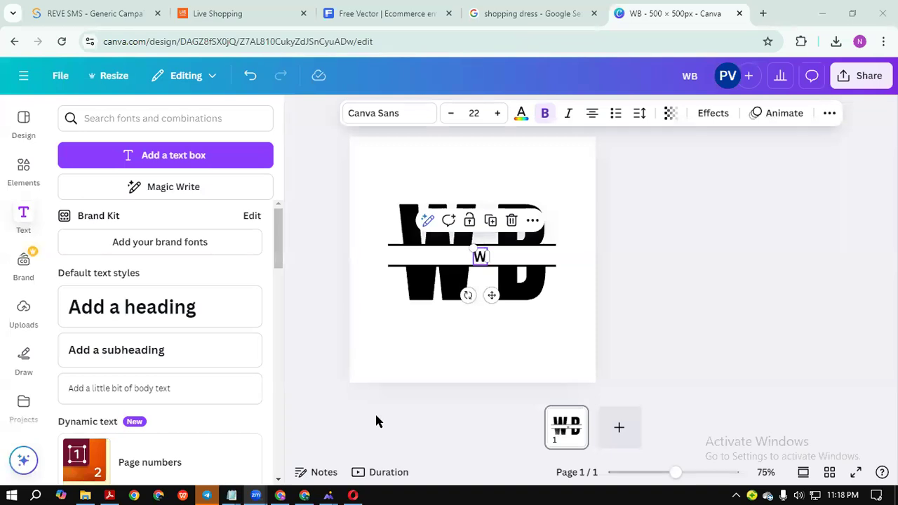
{"action": "double_click", "coordinate": [480, 256]}
{"action": "key", "text": "BackSpace"}
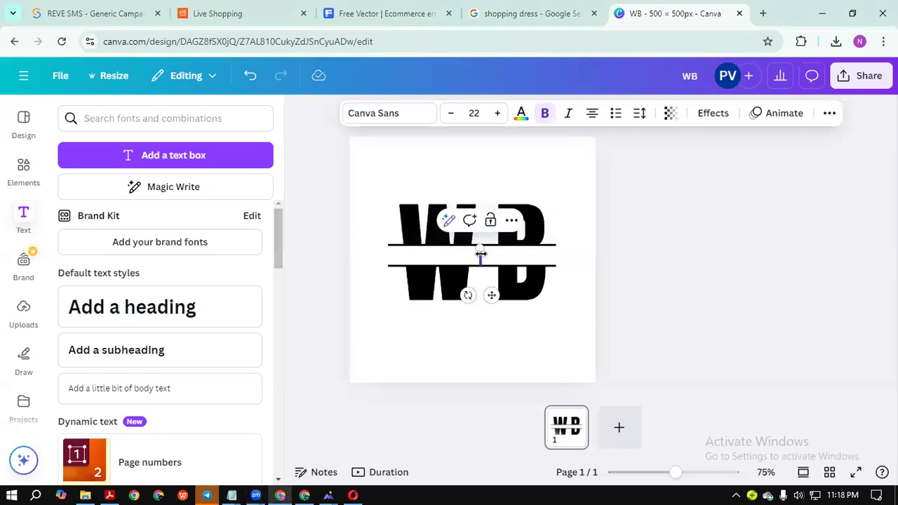
{"action": "type", "text": "World Brand"}
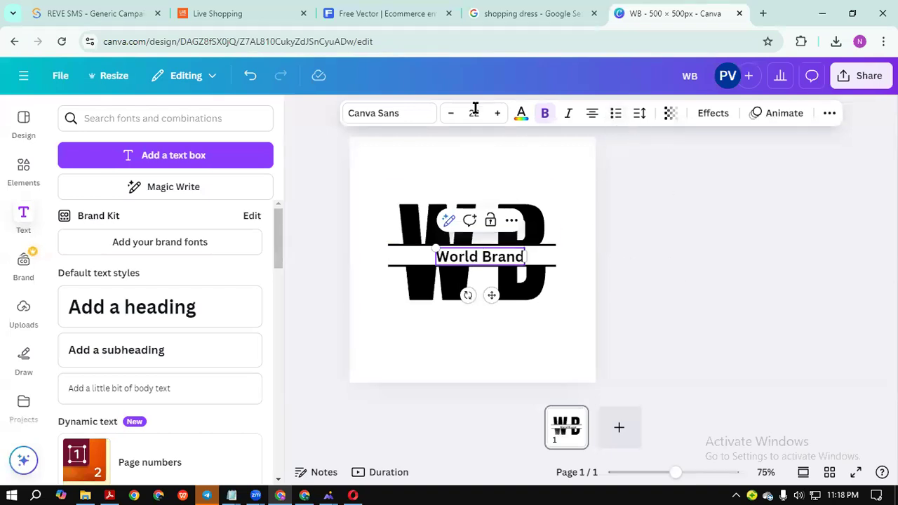
{"action": "left_click", "coordinate": [450, 113]}
{"action": "left_click", "coordinate": [451, 114]}
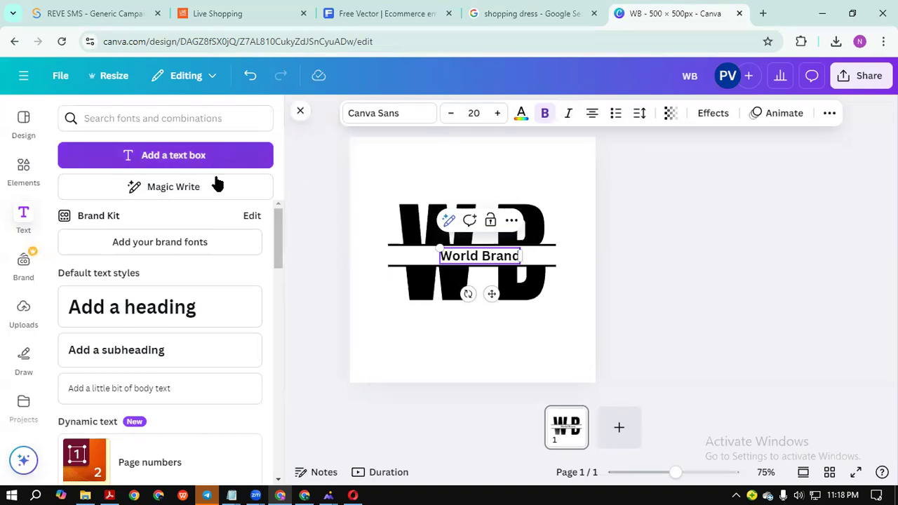
Set 'World Brand' in Anton with wider letter spacing at size 17.
{"action": "left_click", "coordinate": [401, 119]}
{"action": "scroll", "coordinate": [175, 274], "scroll_direction": "down", "scroll_amount": 2}
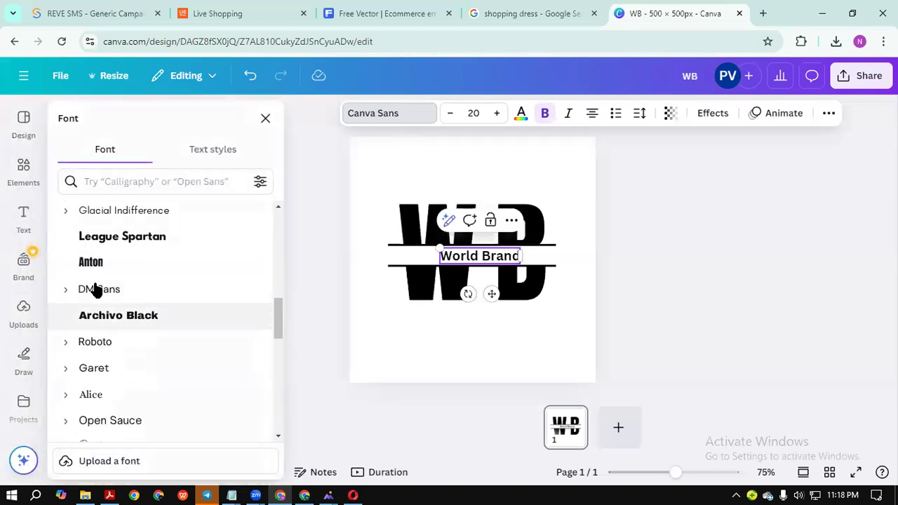
{"action": "left_click", "coordinate": [96, 263]}
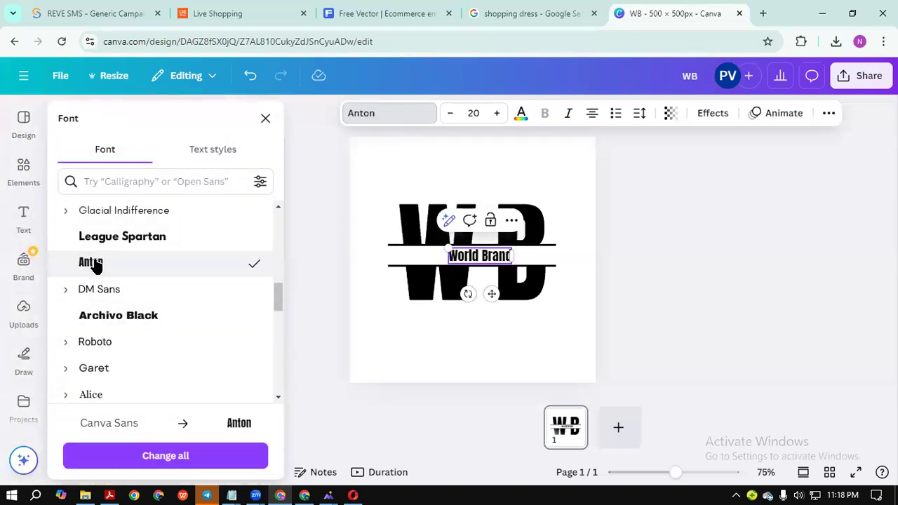
{"action": "left_click", "coordinate": [639, 113]}
{"action": "left_click_drag", "start_coordinate": [594, 169], "coordinate": [632, 168]}
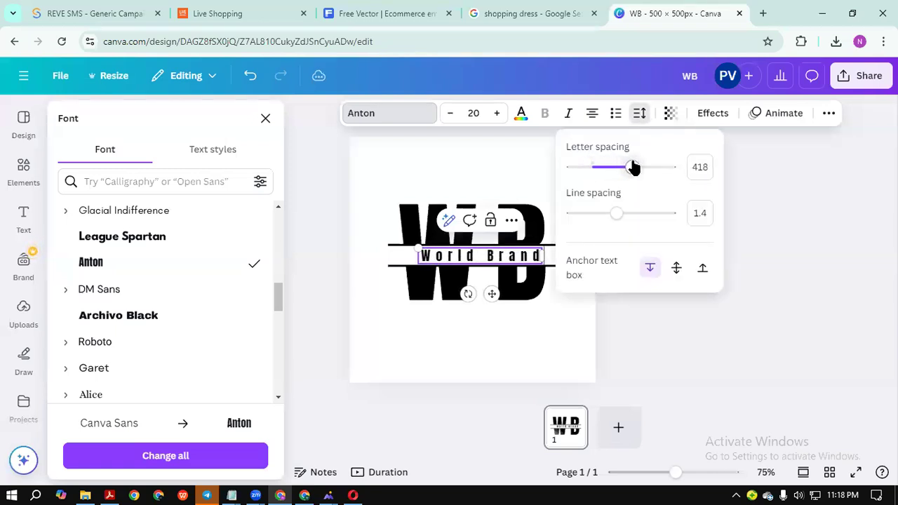
{"action": "left_click", "coordinate": [450, 113]}
{"action": "left_click", "coordinate": [450, 113]}
{"action": "left_click", "coordinate": [450, 114]}
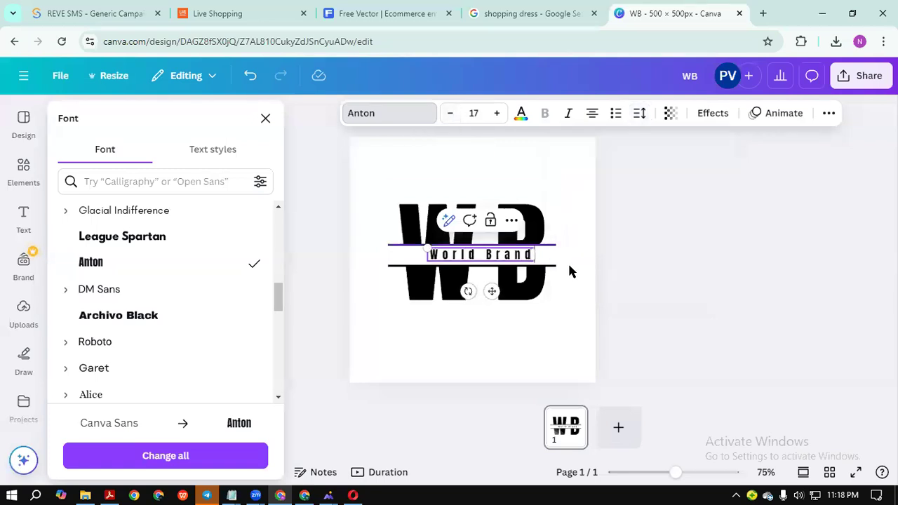
Centre 'World Brand' horizontally inside the band between the two lines.
{"action": "left_click", "coordinate": [583, 271]}
{"action": "left_click", "coordinate": [646, 277]}
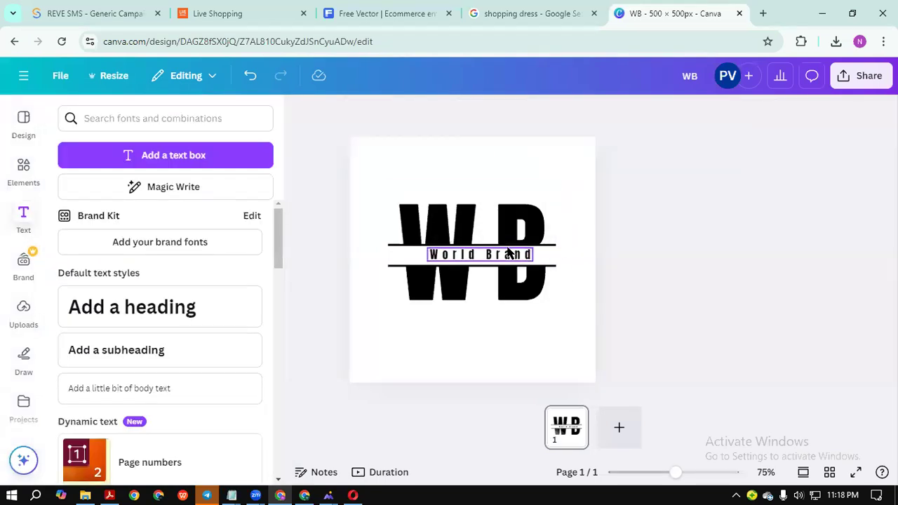
{"action": "left_click_drag", "start_coordinate": [521, 254], "coordinate": [516, 255]}
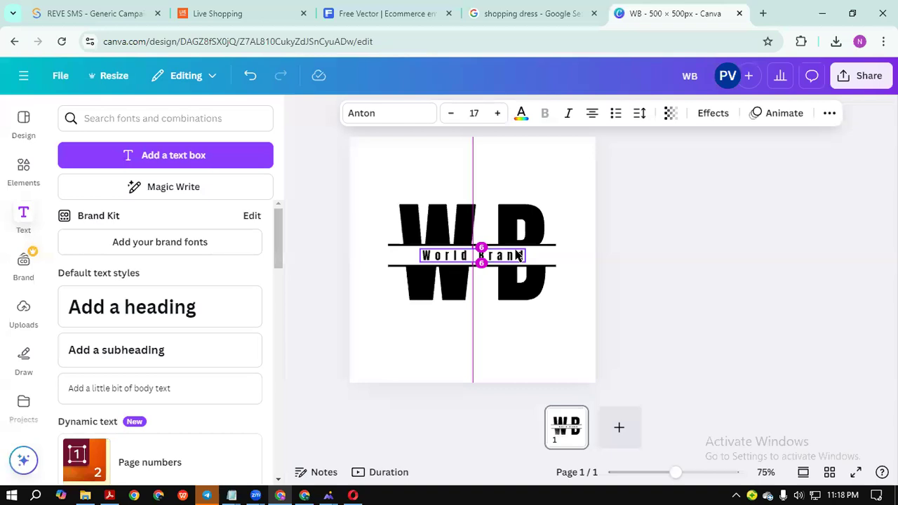
{"action": "left_click", "coordinate": [638, 254]}
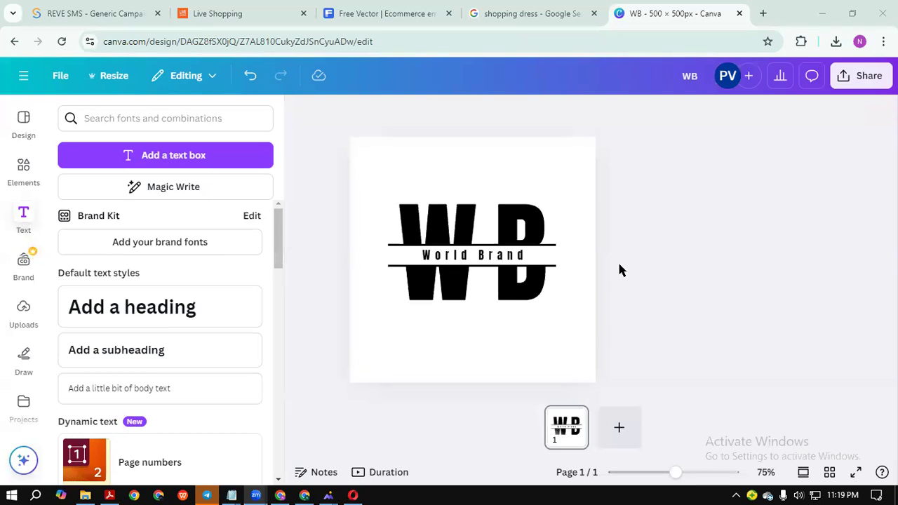
{"action": "left_click", "coordinate": [533, 211]}
{"action": "left_click", "coordinate": [713, 281]}
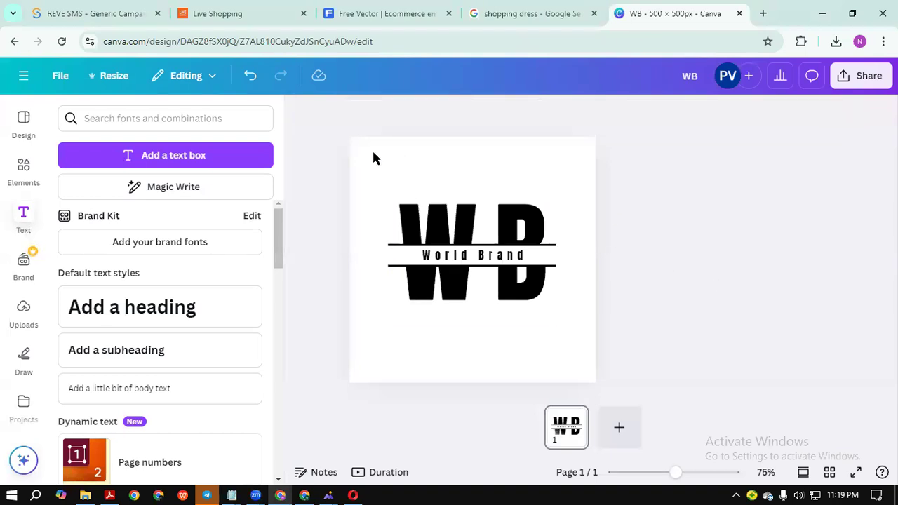
{"action": "left_click", "coordinate": [370, 175]}
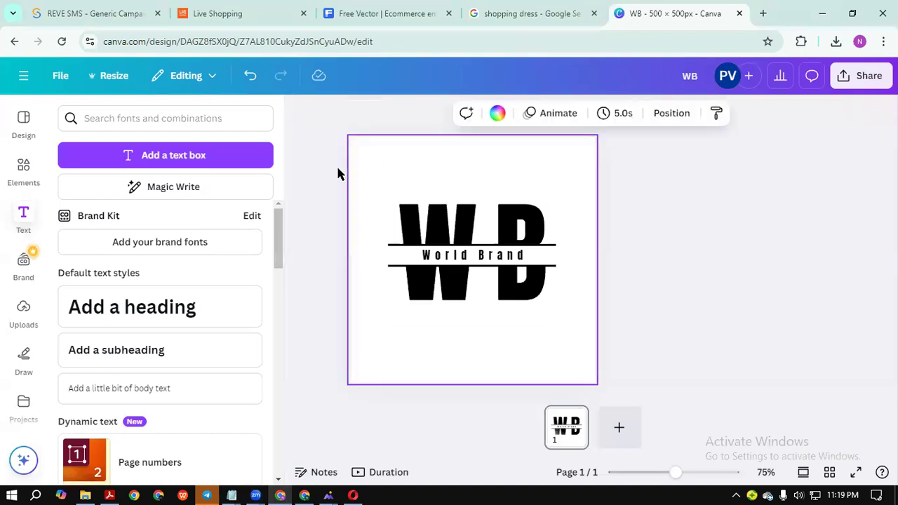
Open the Design colour palettes and try teal-pink, brown-cream, navy-peach and orange-teal palettes.
{"action": "left_click", "coordinate": [21, 123]}
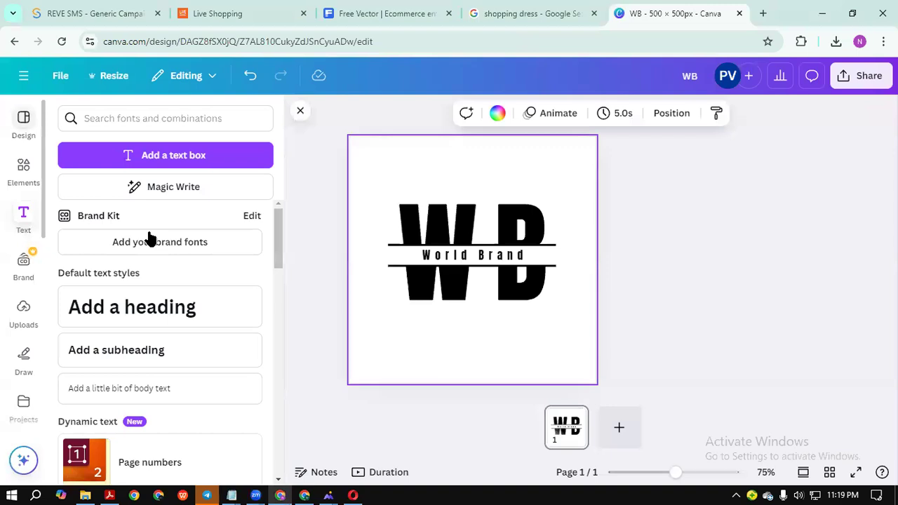
{"action": "left_click", "coordinate": [228, 150]}
{"action": "scroll", "coordinate": [190, 284], "scroll_direction": "down", "scroll_amount": 2}
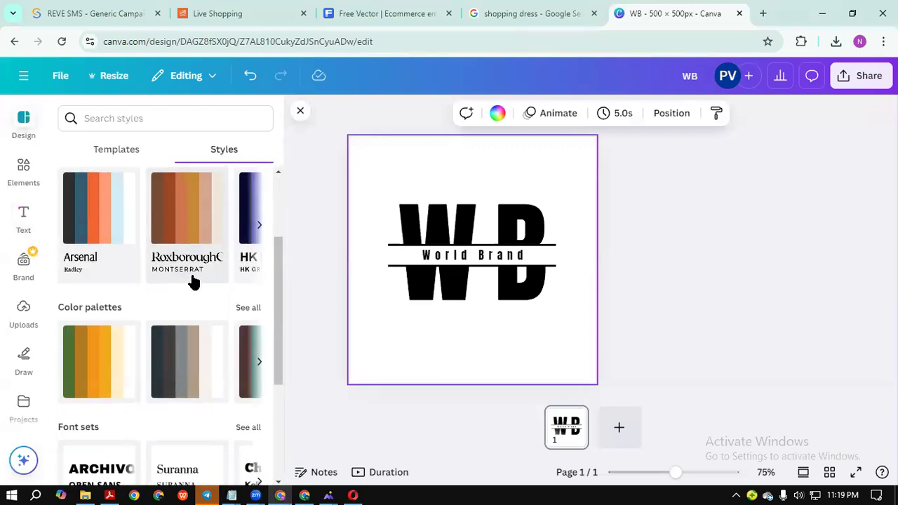
{"action": "left_click", "coordinate": [248, 308]}
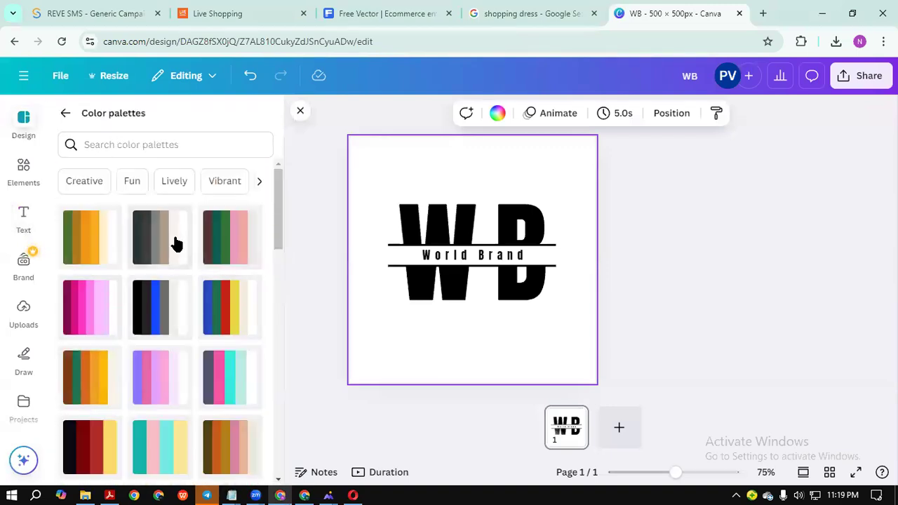
{"action": "scroll", "coordinate": [182, 280], "scroll_direction": "down", "scroll_amount": 3}
{"action": "left_click", "coordinate": [166, 313]}
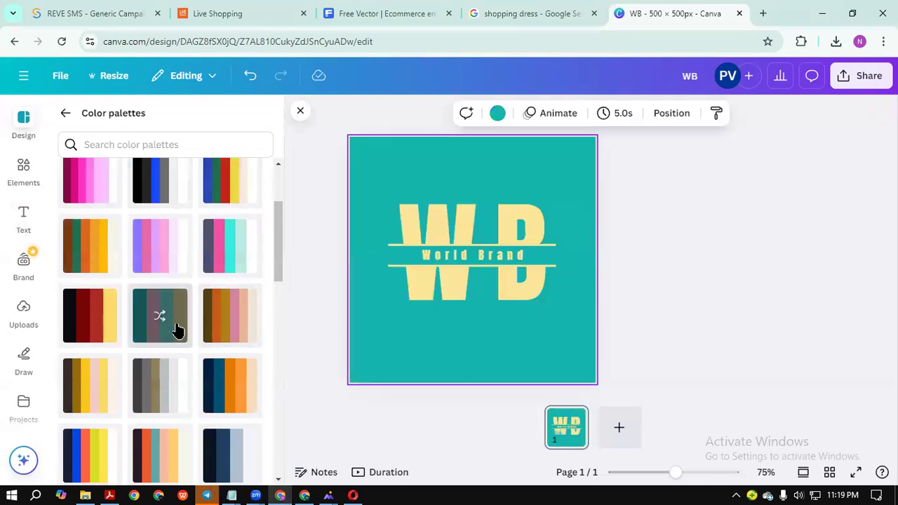
{"action": "left_click", "coordinate": [209, 330]}
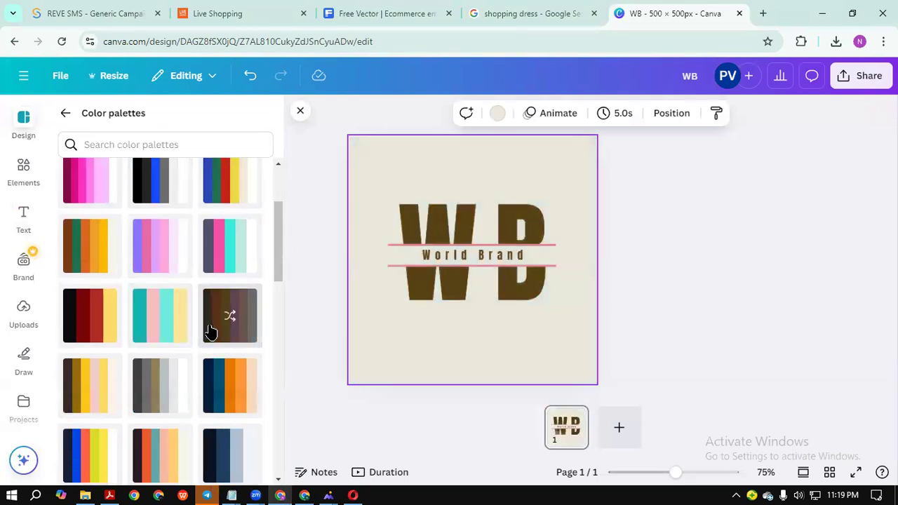
{"action": "left_click", "coordinate": [234, 381]}
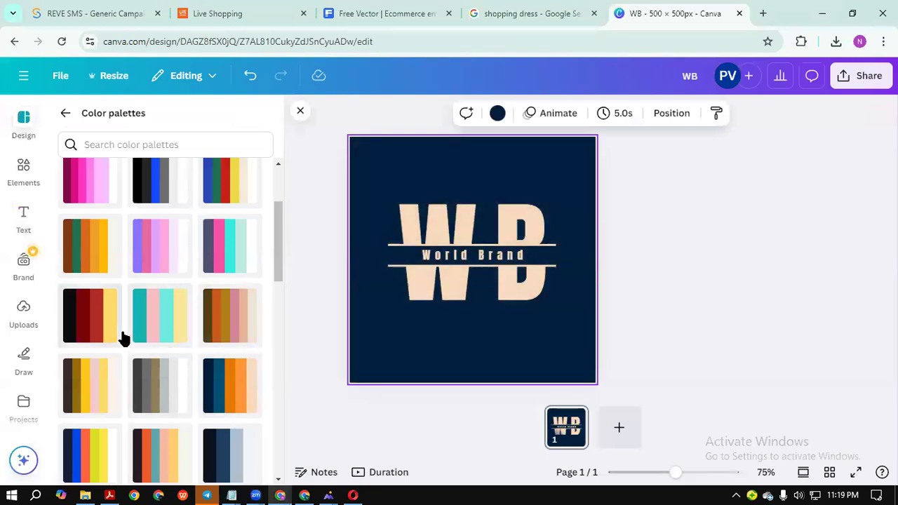
{"action": "left_click", "coordinate": [157, 321]}
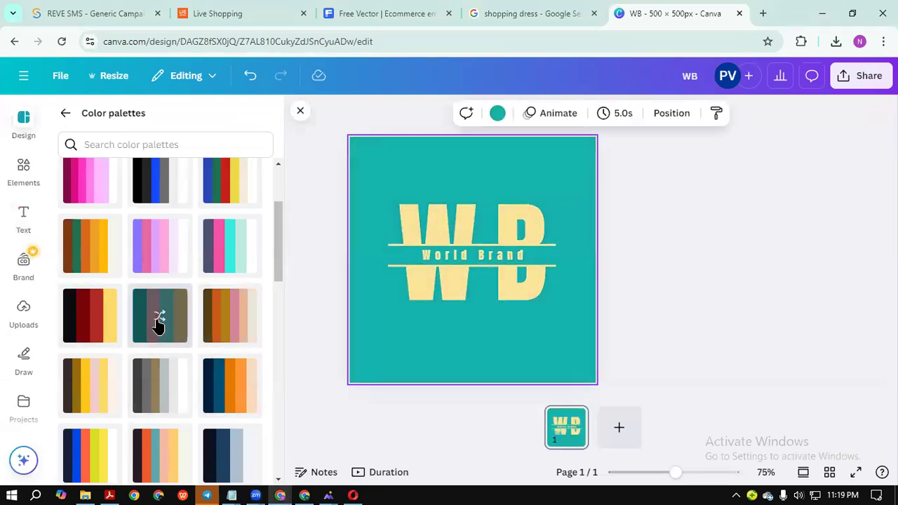
{"action": "scroll", "coordinate": [175, 364], "scroll_direction": "down", "scroll_amount": 2}
{"action": "left_click", "coordinate": [167, 334]}
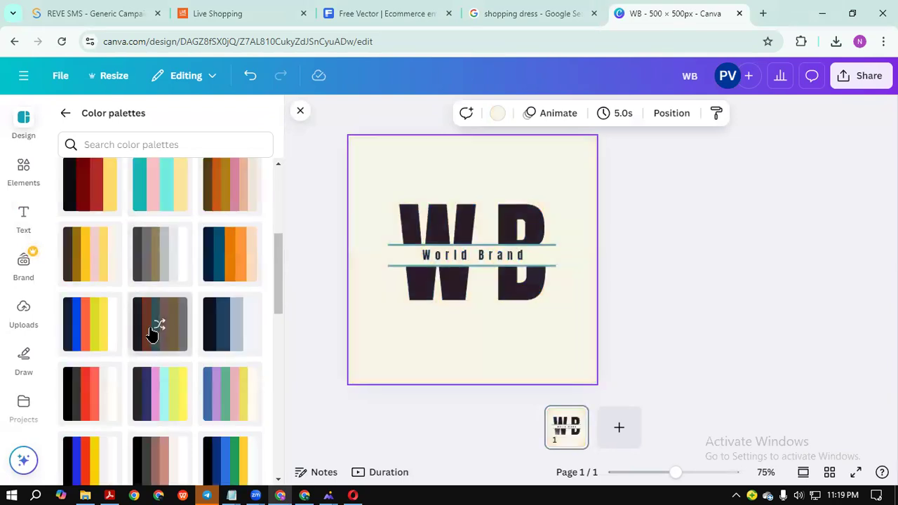
{"action": "left_click", "coordinate": [153, 334]}
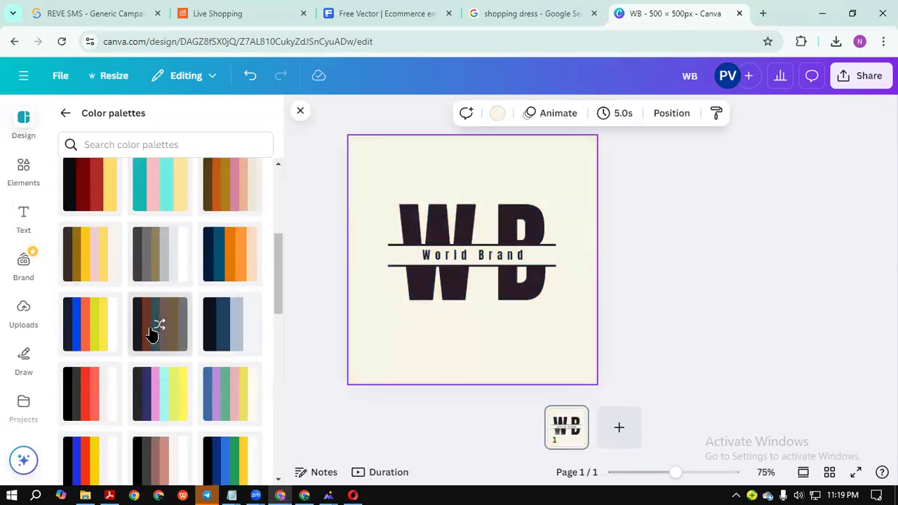
{"action": "left_click", "coordinate": [181, 330]}
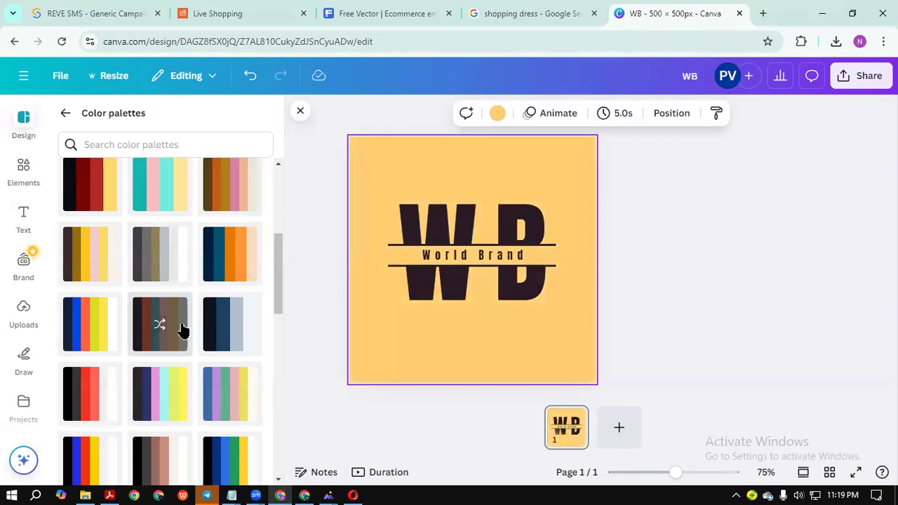
Try more palettes, then shuffle the green palette to a dark green background with light lettering.
{"action": "scroll", "coordinate": [180, 330], "scroll_direction": "down", "scroll_amount": 1}
{"action": "left_click", "coordinate": [168, 334]}
{"action": "left_click", "coordinate": [160, 331]}
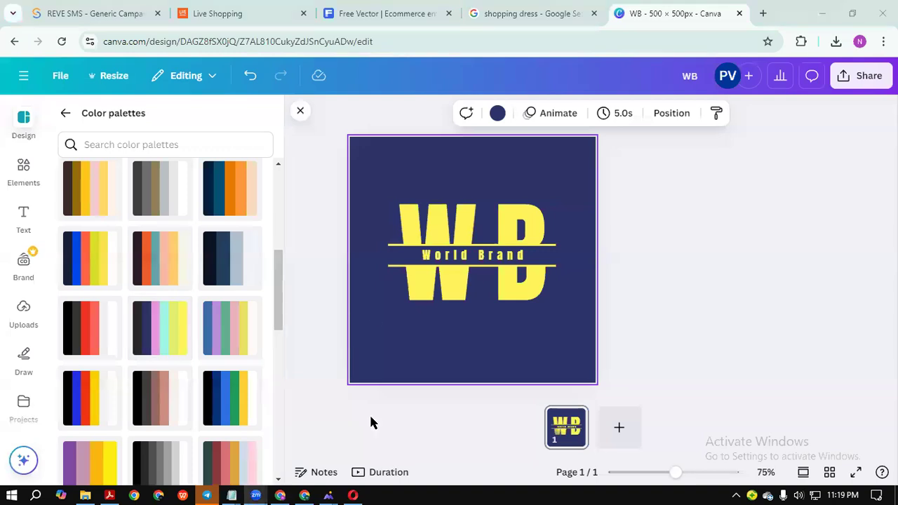
{"action": "scroll", "coordinate": [171, 334], "scroll_direction": "down", "scroll_amount": 2}
{"action": "left_click", "coordinate": [161, 284]}
{"action": "left_click", "coordinate": [161, 284]}
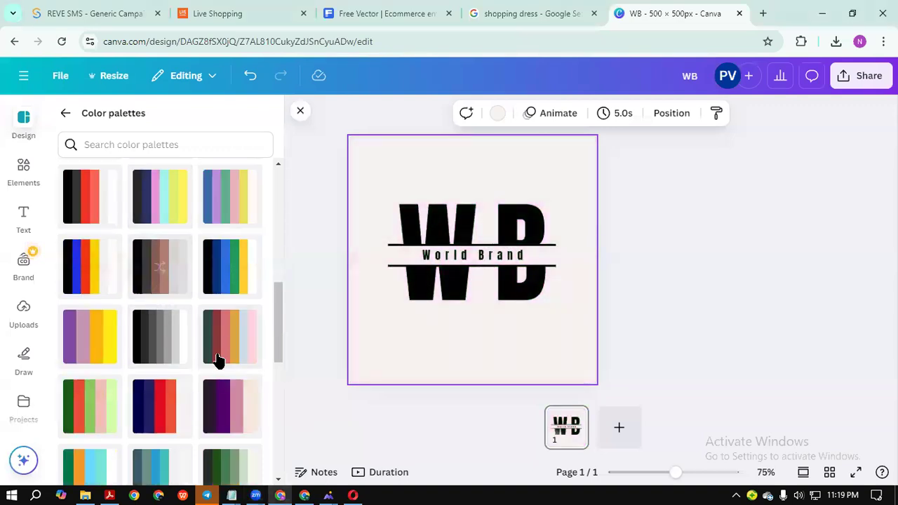
{"action": "left_click", "coordinate": [171, 347]}
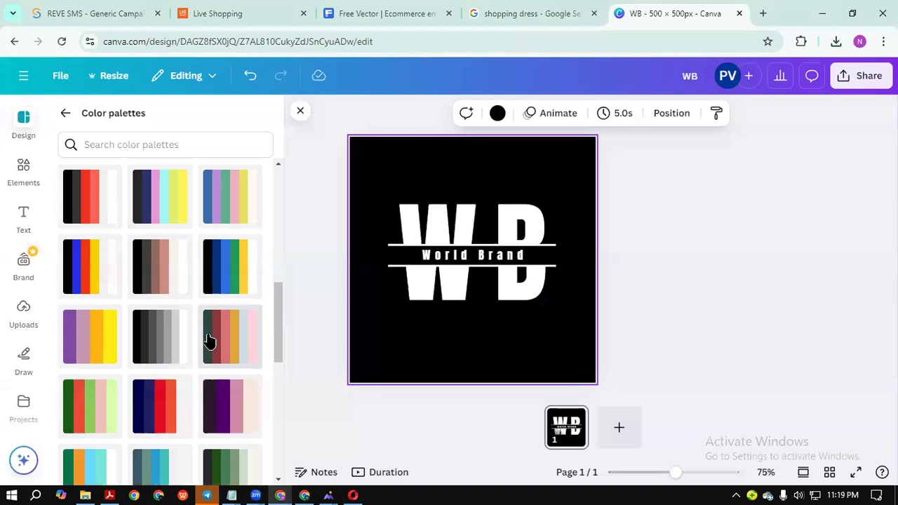
{"action": "left_click", "coordinate": [211, 339]}
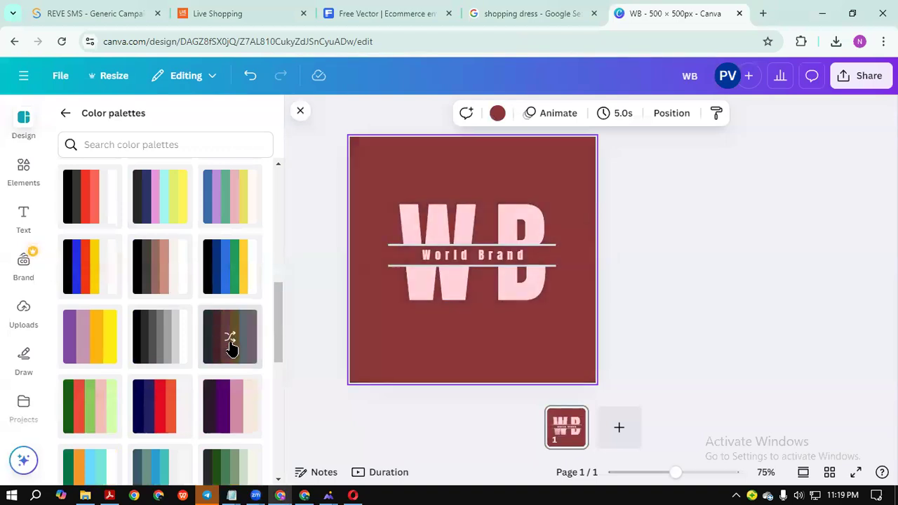
{"action": "left_click", "coordinate": [231, 347]}
{"action": "scroll", "coordinate": [231, 349], "scroll_direction": "down", "scroll_amount": 2}
{"action": "left_click", "coordinate": [224, 347]}
{"action": "left_click", "coordinate": [222, 353]}
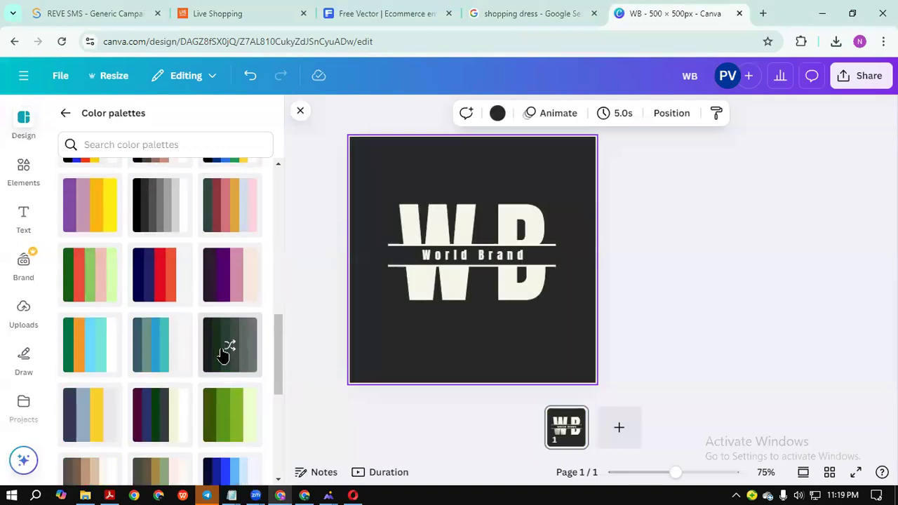
{"action": "left_click", "coordinate": [222, 418]}
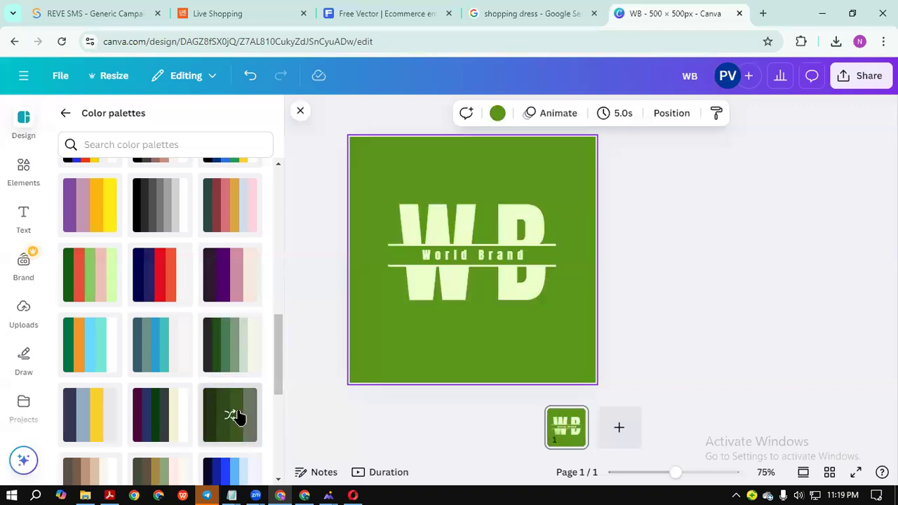
{"action": "left_click", "coordinate": [233, 416]}
{"action": "left_click", "coordinate": [226, 411]}
{"action": "left_click", "coordinate": [233, 412]}
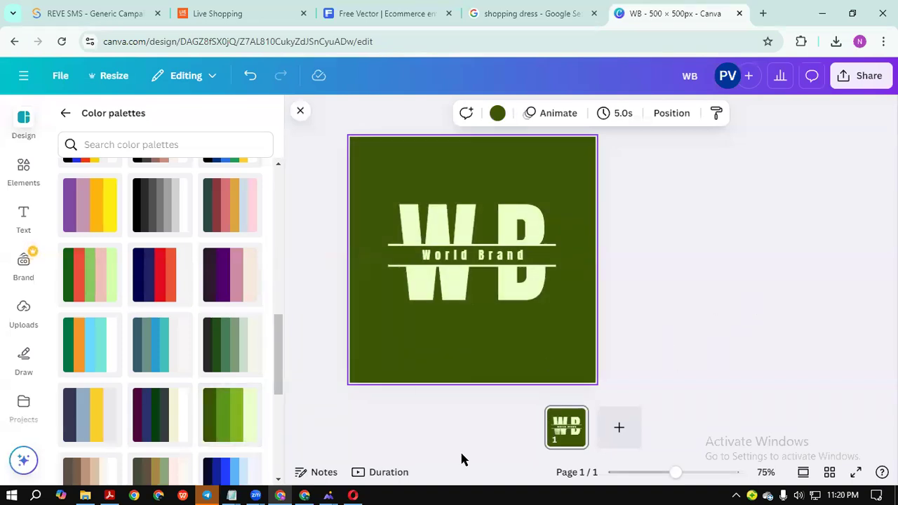
{"action": "left_click", "coordinate": [452, 254]}
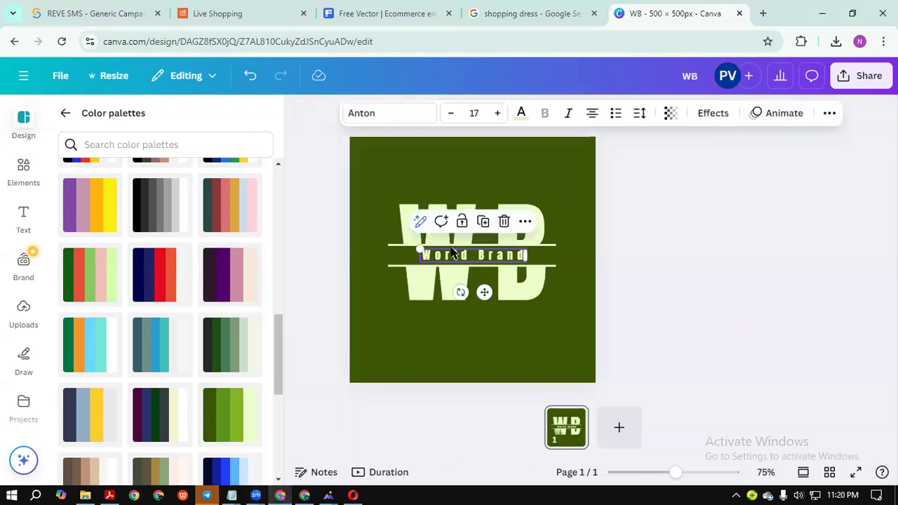
{"action": "left_click", "coordinate": [519, 114]}
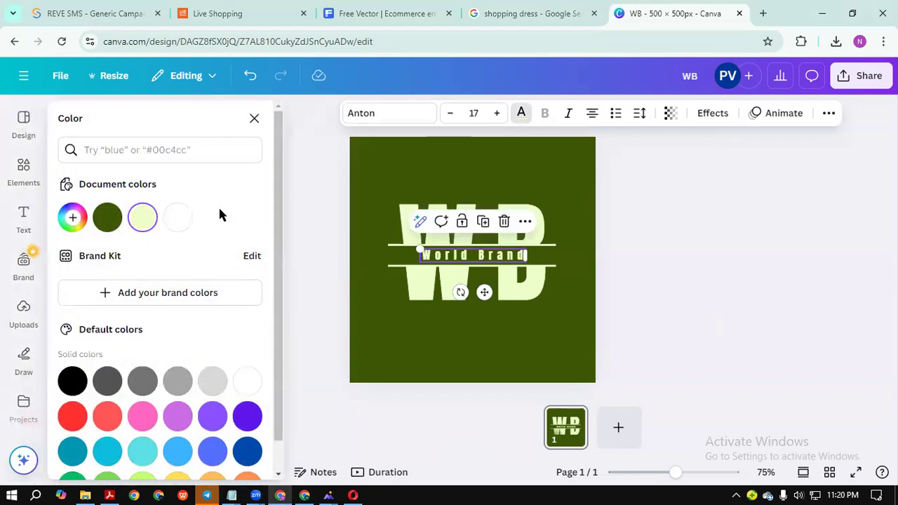
{"action": "left_click", "coordinate": [72, 382]}
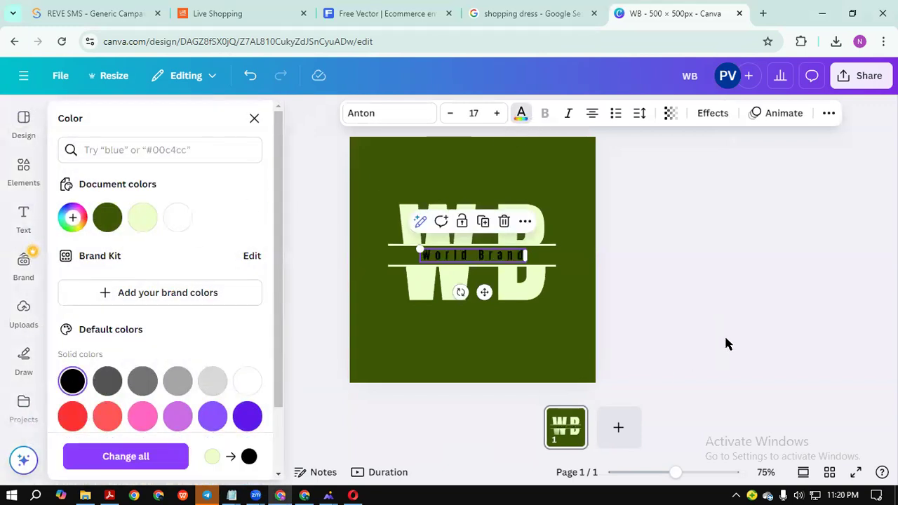
{"action": "left_click", "coordinate": [725, 343]}
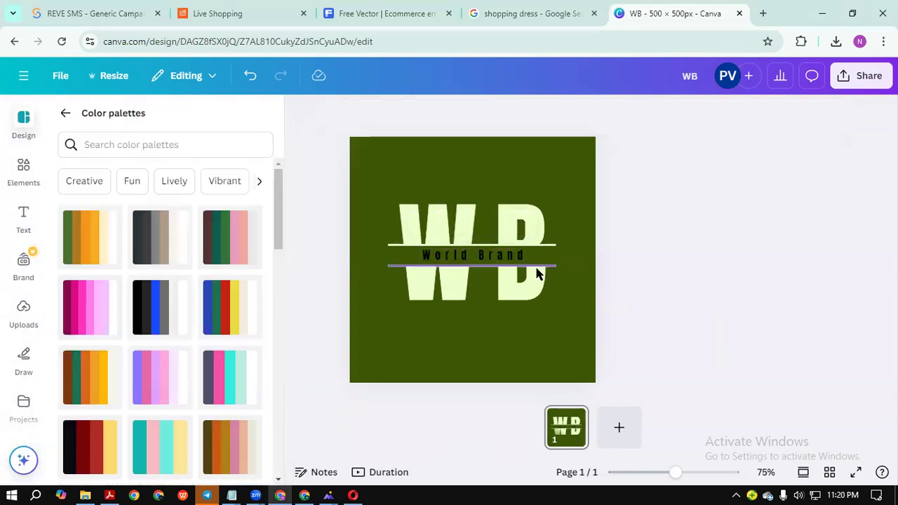
{"action": "left_click", "coordinate": [519, 114]}
{"action": "left_click", "coordinate": [146, 219]}
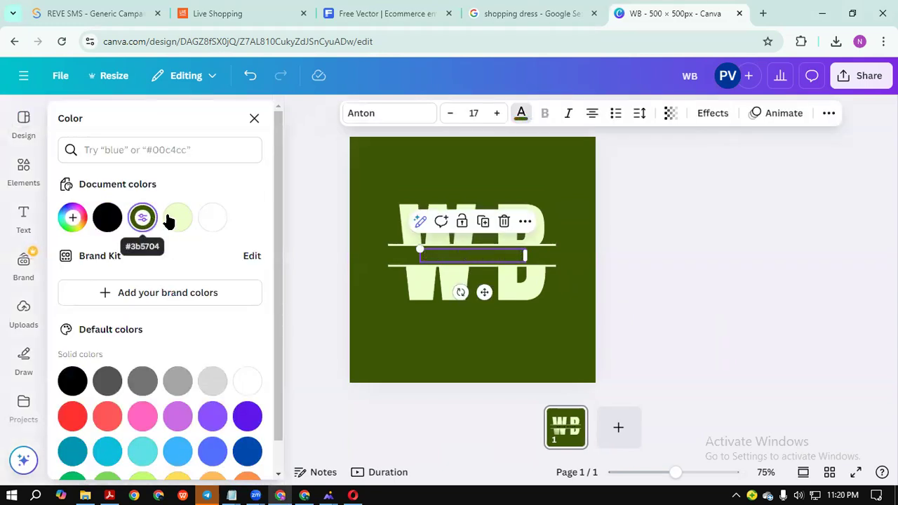
{"action": "left_click", "coordinate": [178, 218]}
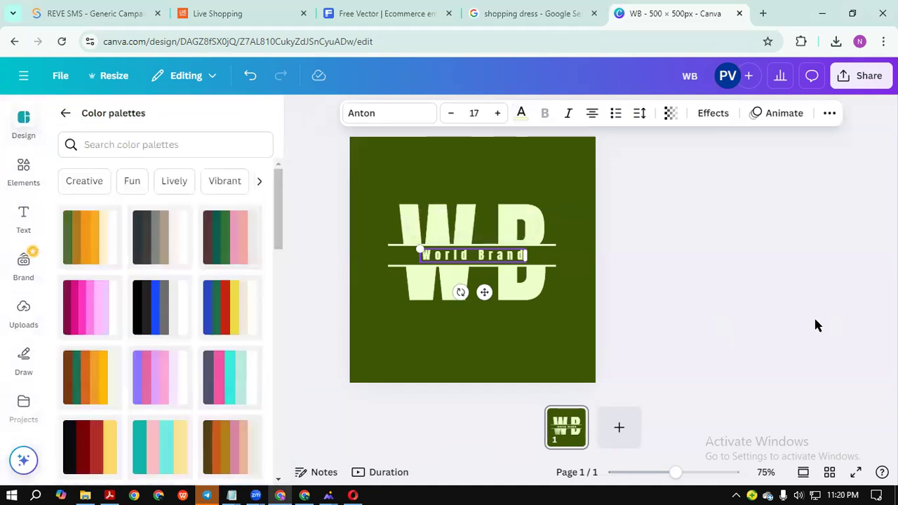
{"action": "left_click", "coordinate": [785, 324]}
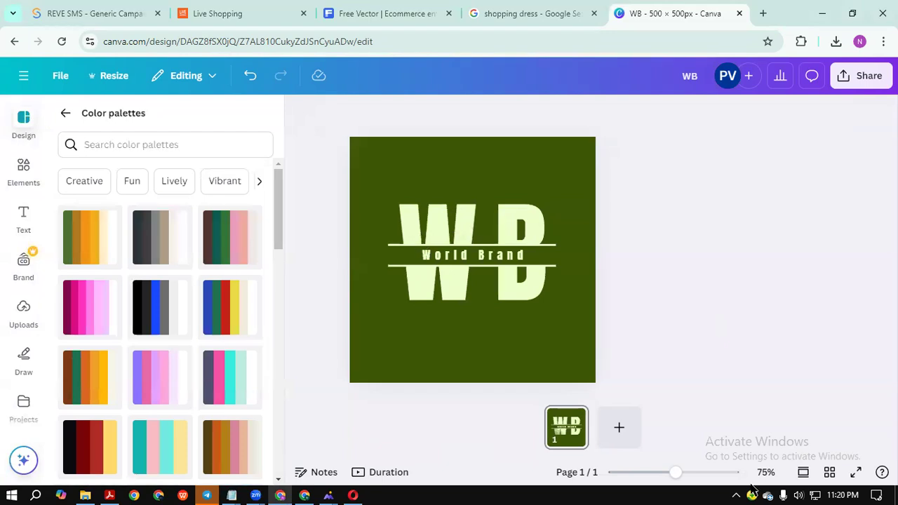
{"action": "left_click", "coordinate": [866, 79]}
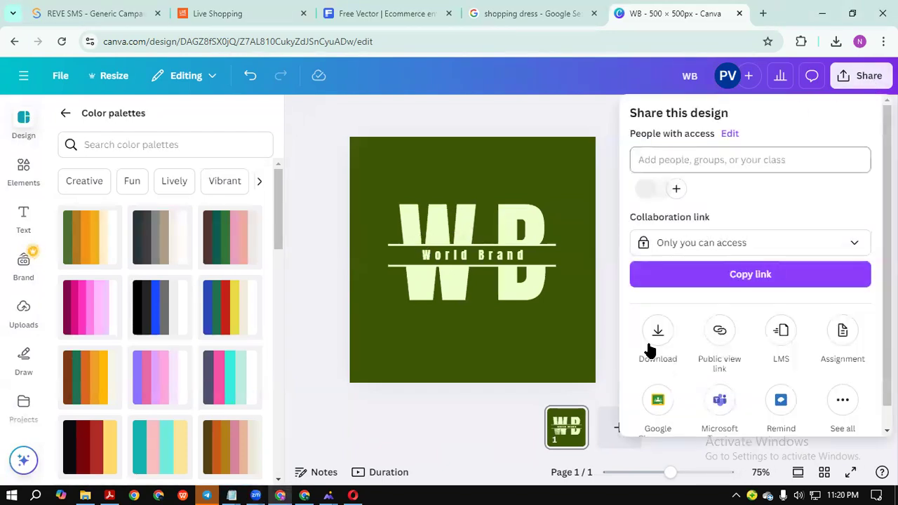
Download the logo as a JPG file and open the saved WB.jpg.
{"action": "left_click", "coordinate": [653, 344]}
{"action": "left_click", "coordinate": [842, 169]}
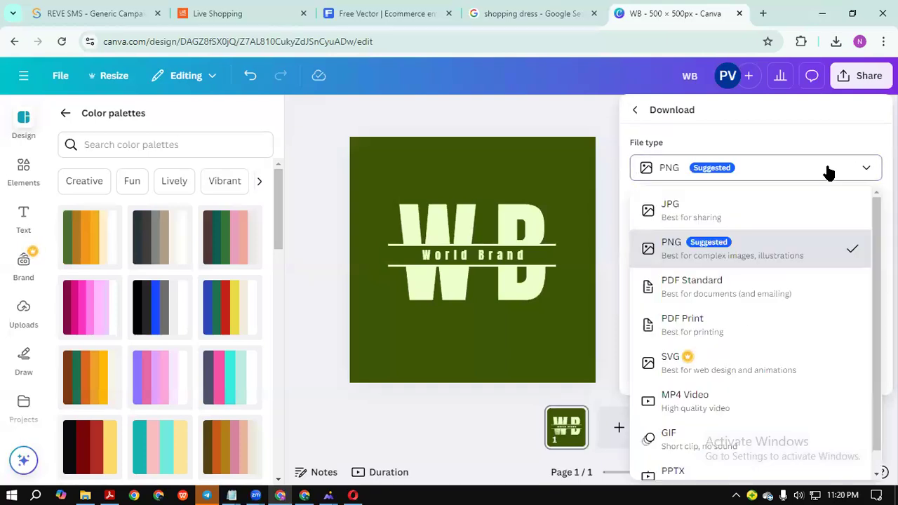
{"action": "left_click", "coordinate": [668, 211]}
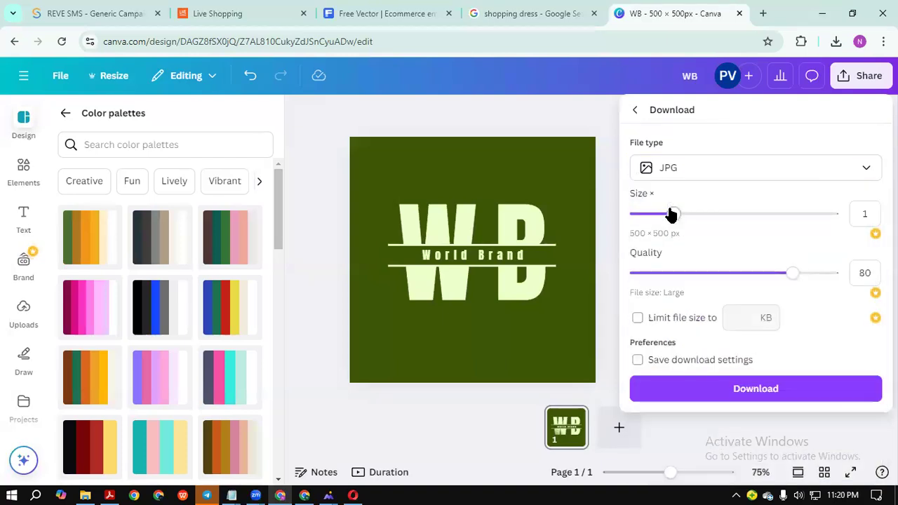
{"action": "left_click", "coordinate": [749, 390]}
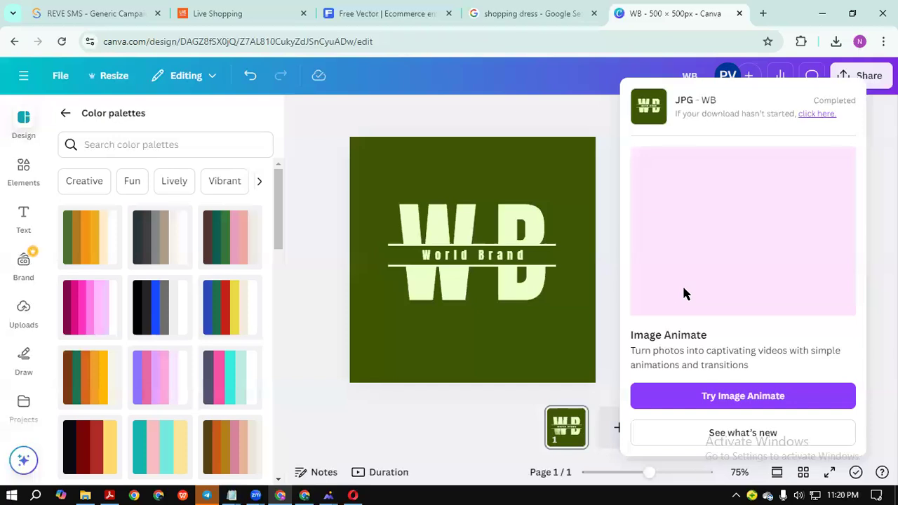
{"action": "left_click", "coordinate": [695, 82]}
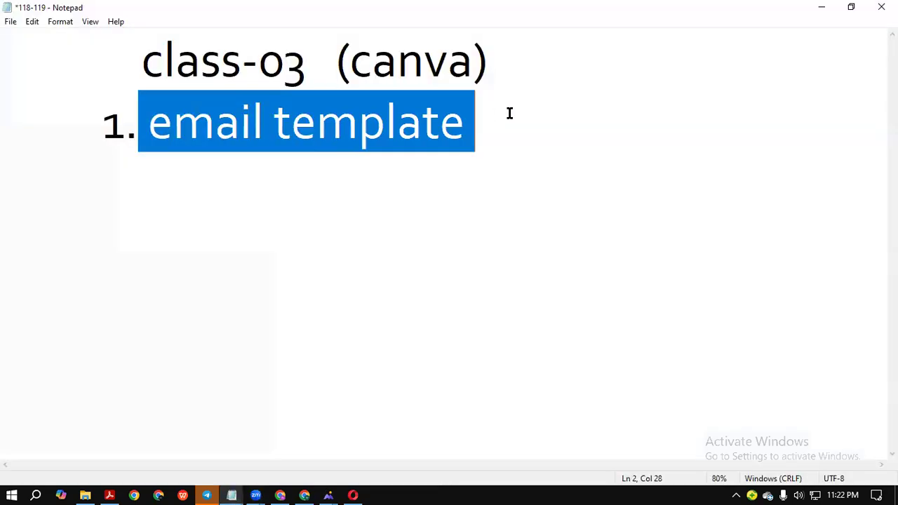
Complete item 1 as 'email template design' and begin '2.' on the next line.
{"action": "left_click", "coordinate": [519, 114]}
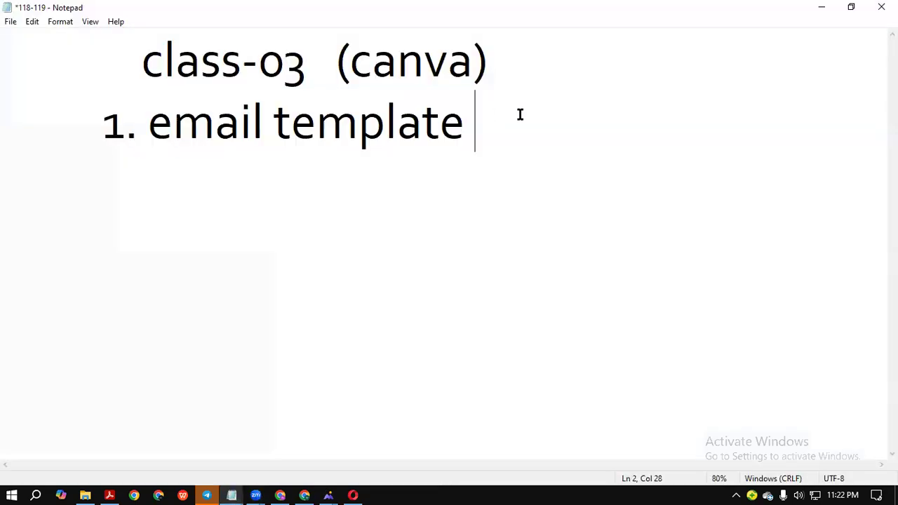
{"action": "type", "text": "design"}
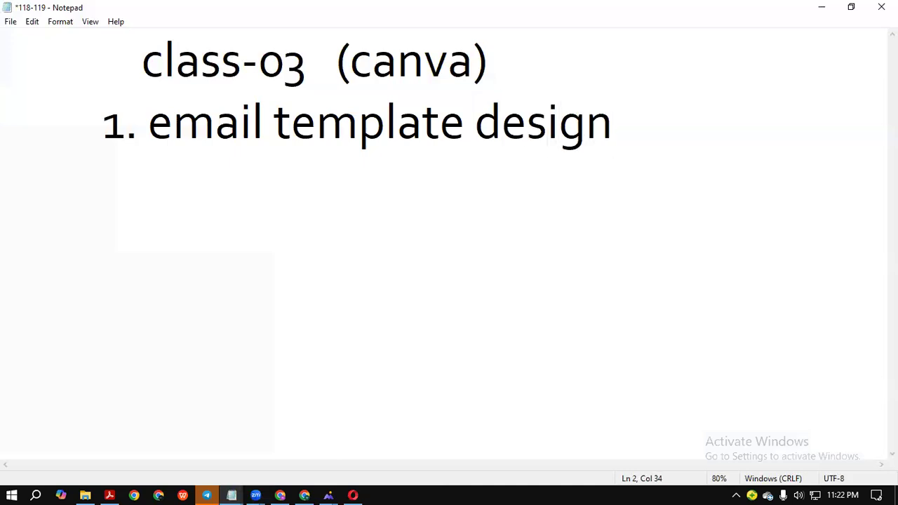
{"action": "key", "text": "Return"}
{"action": "type", "text": "2."}
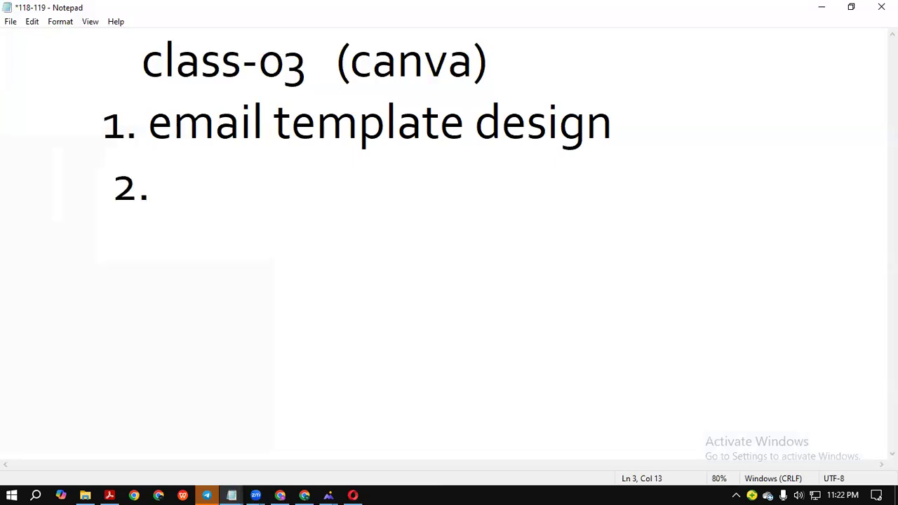